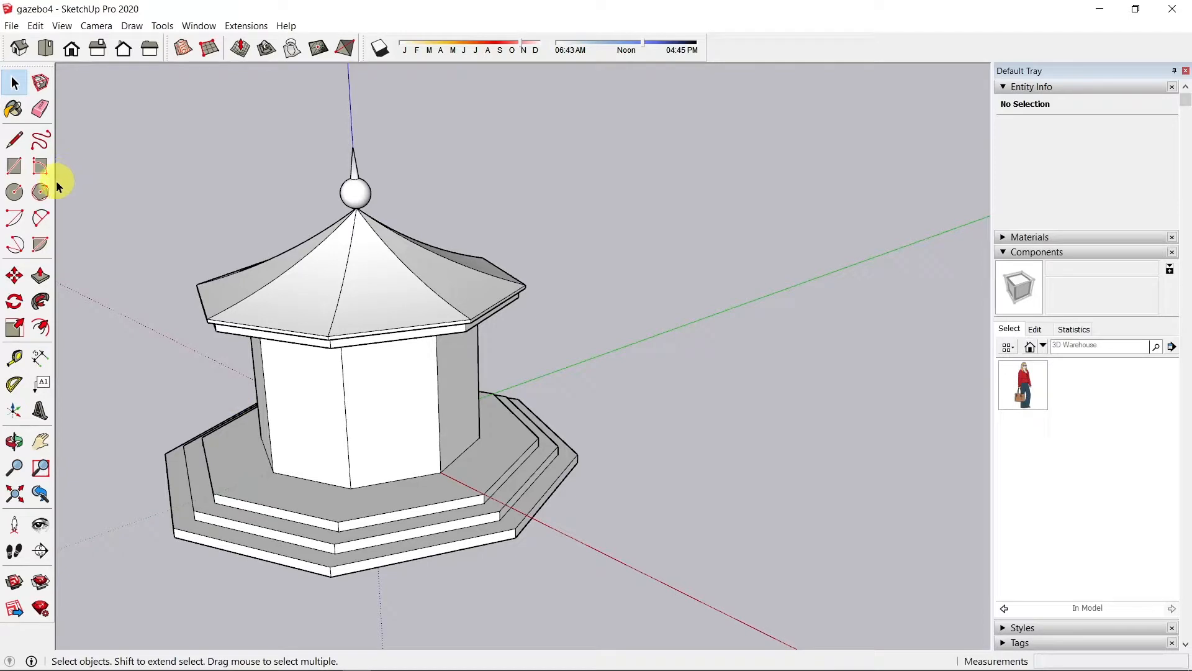
Step: Draw a test octagonal prism beside the gazebo, then undo it
click(41, 194)
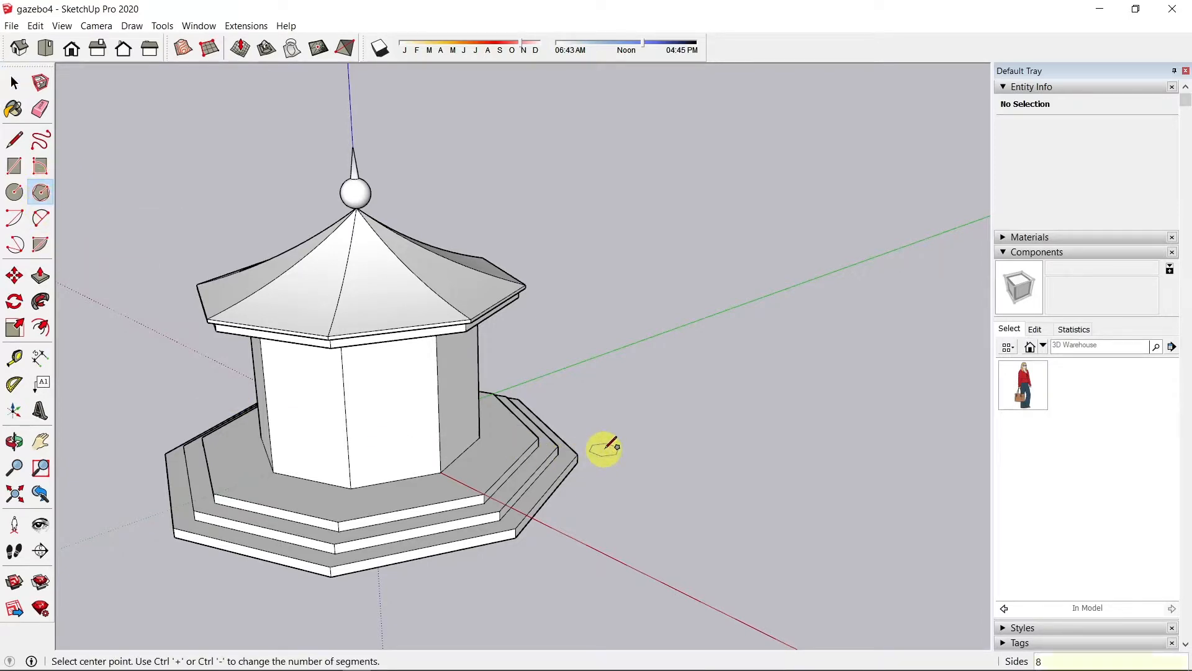
click(747, 456)
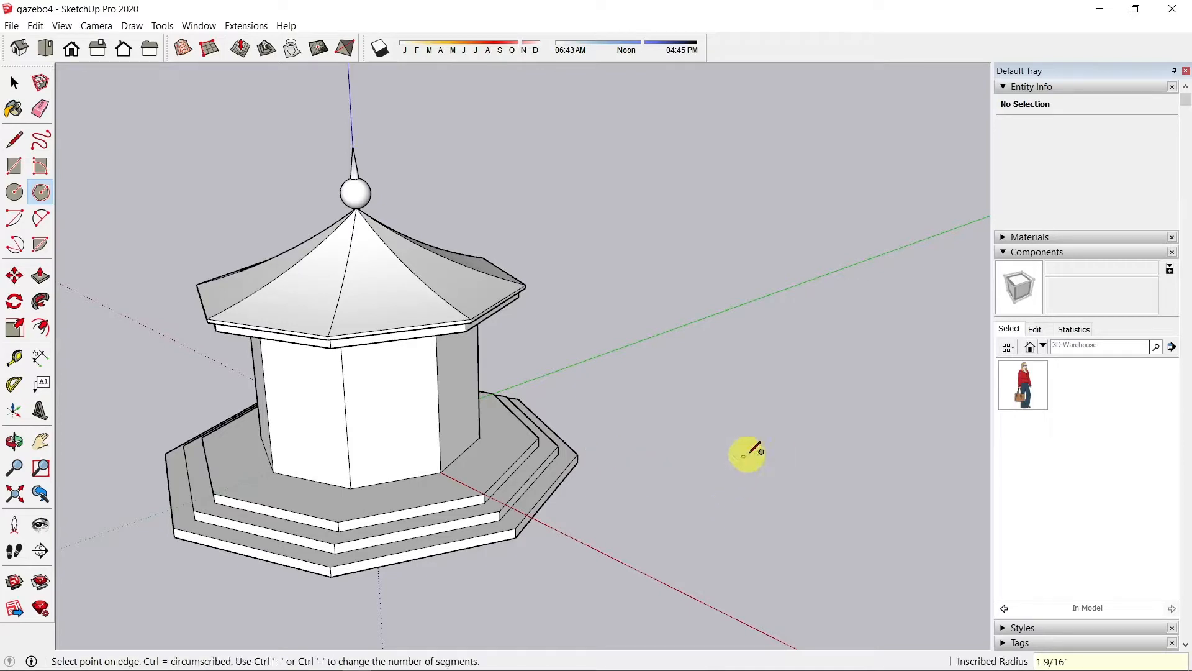
click(832, 418)
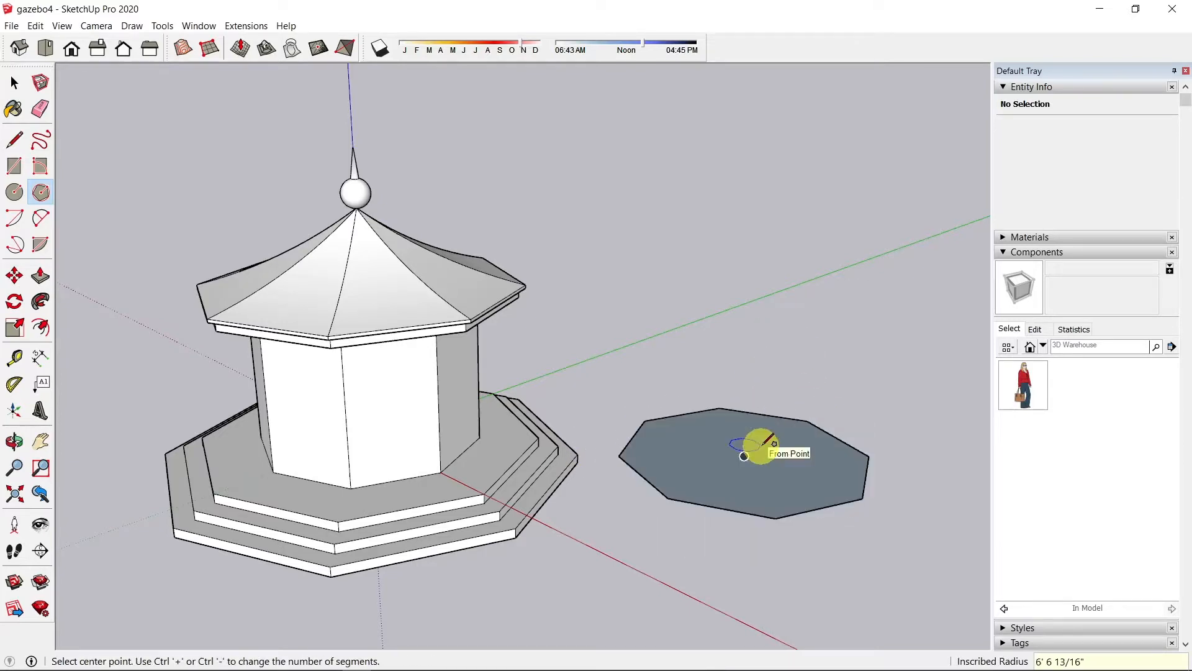
key(p)
drag(743, 477, 757, 284)
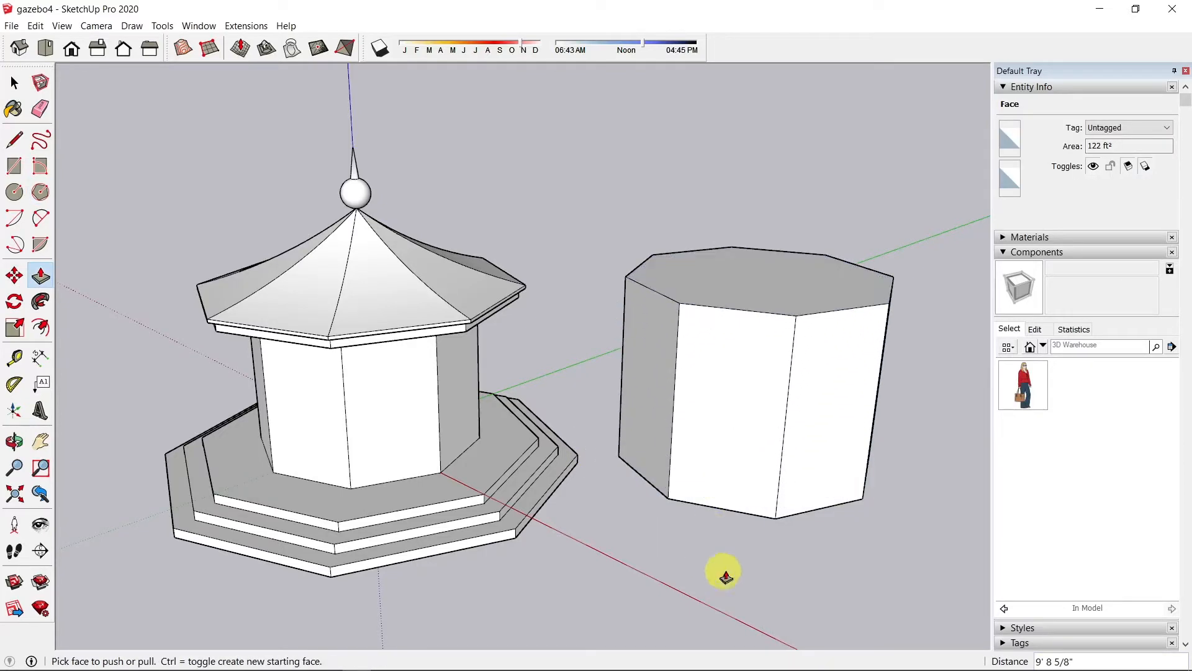
middle_drag(711, 483, 795, 447)
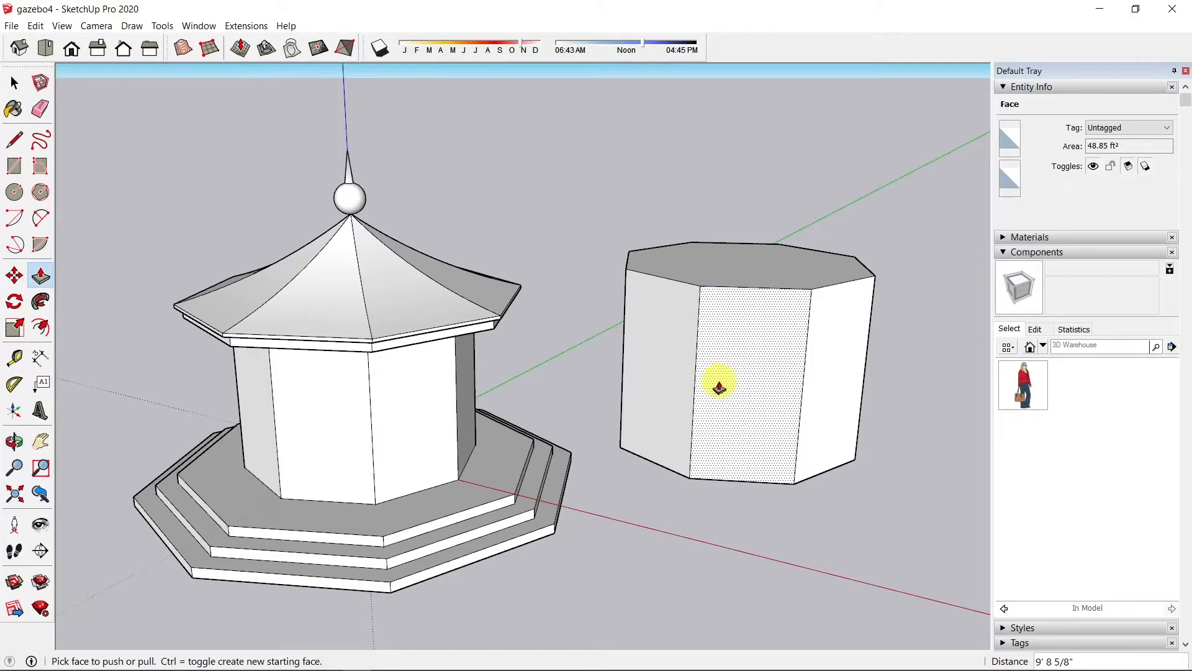
key(ctrl+z)
key(ctrl+z)
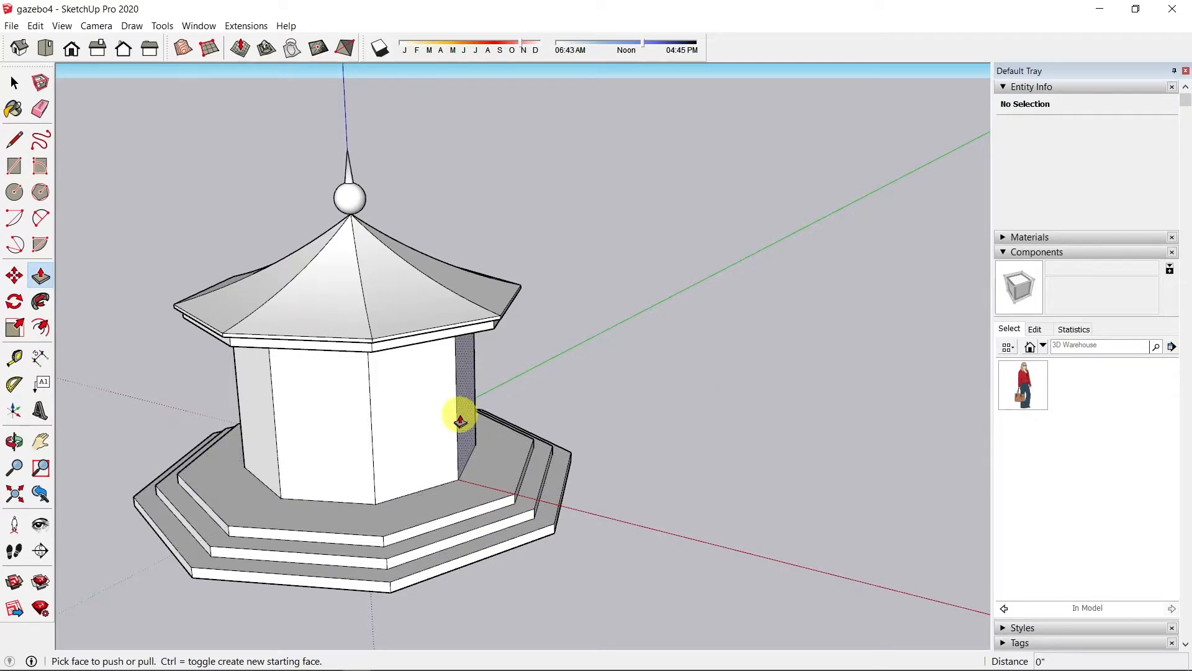
Step: Offset one wall face's outline 6 inches inward and select the resulting inner face
scroll(458, 418, up, 1)
scroll(441, 436, up, 3)
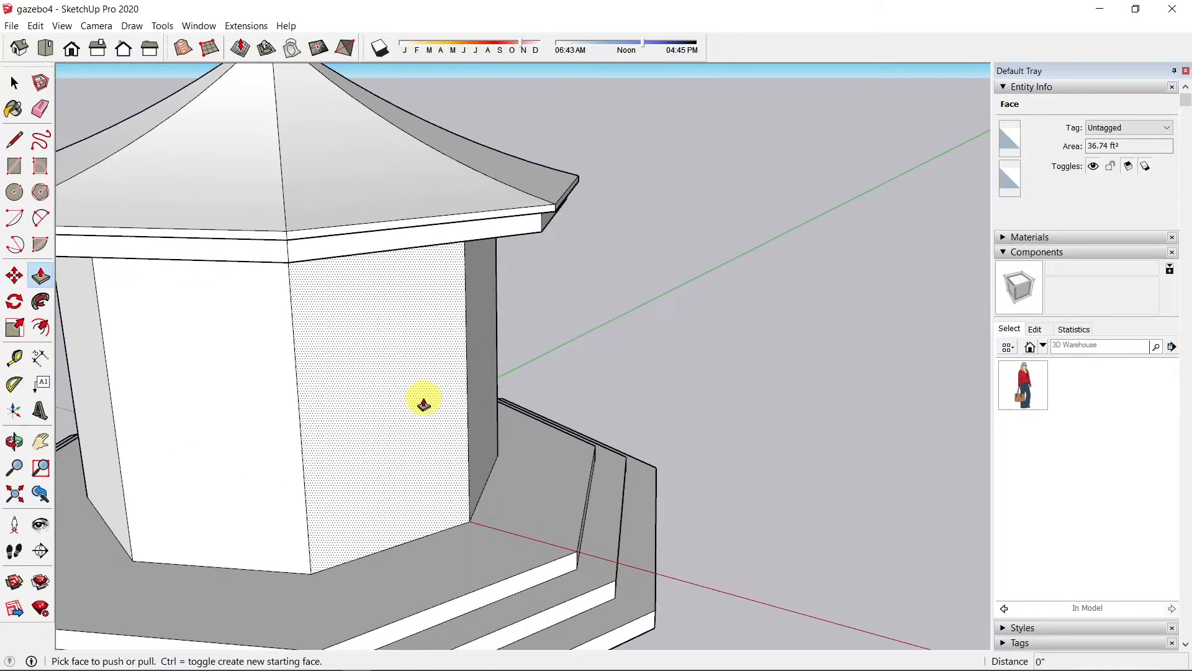
middle_drag(420, 399, 420, 338)
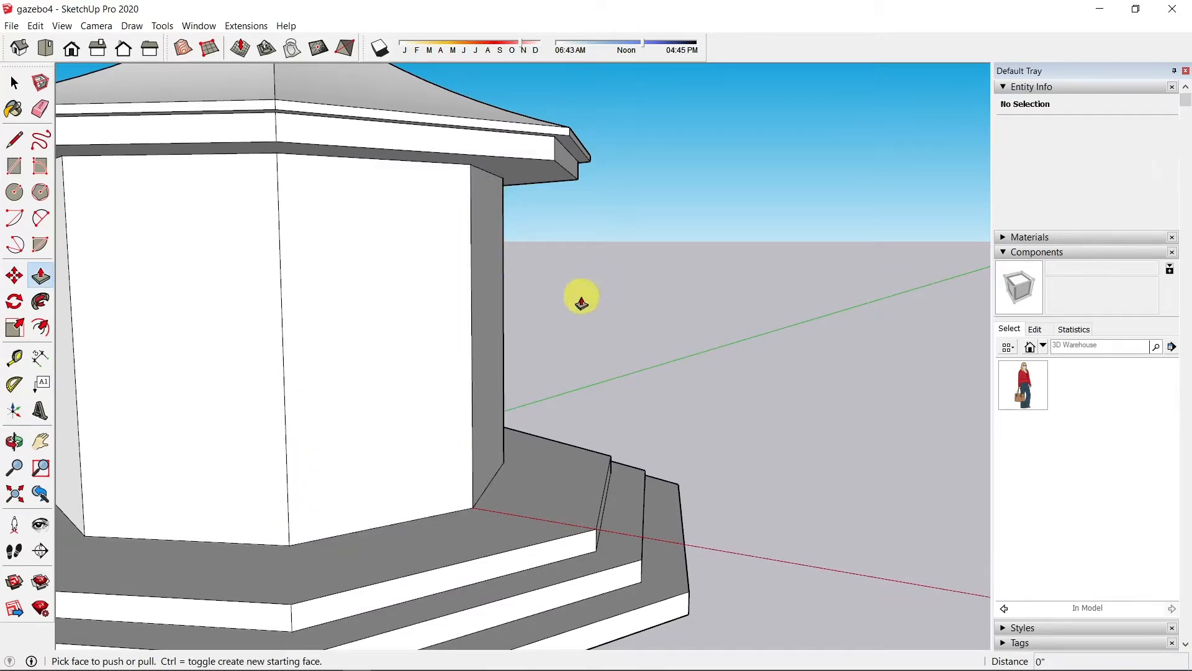
middle_drag(580, 298, 687, 319)
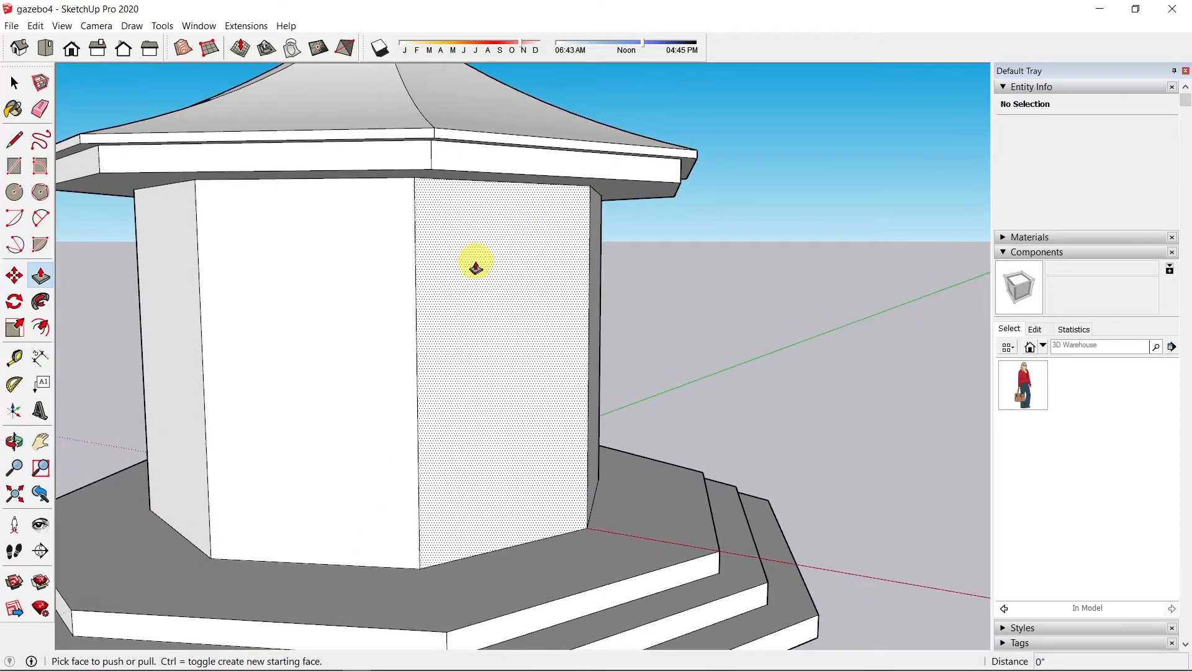
middle_drag(546, 327, 506, 322)
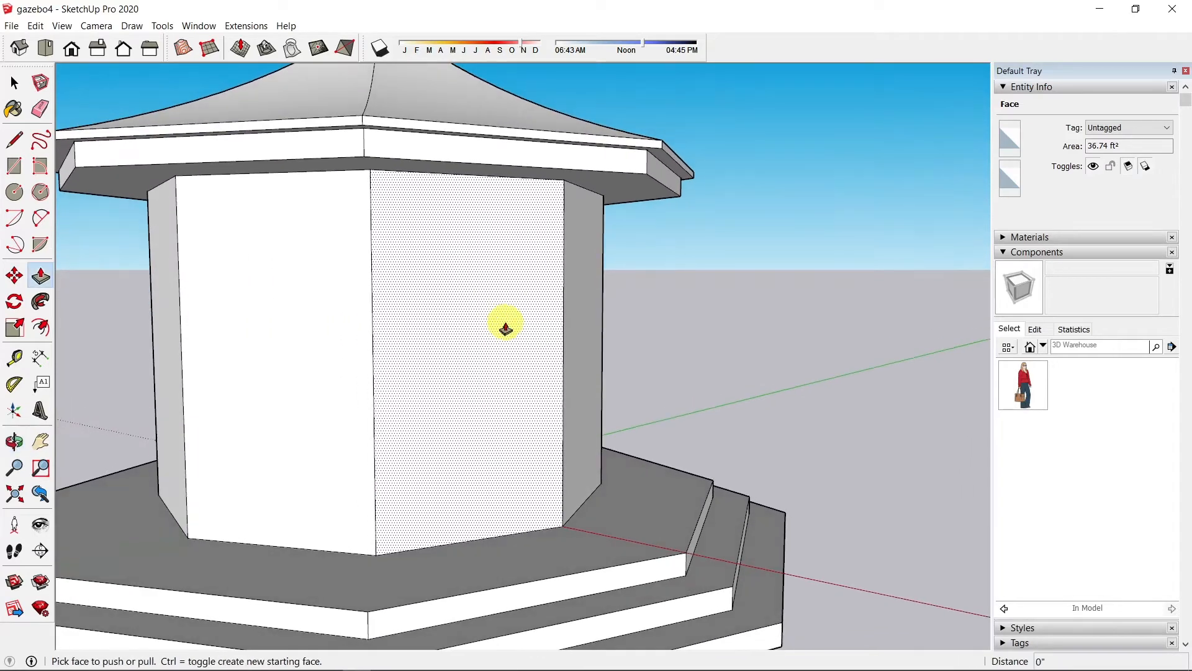
scroll(478, 258, up, 3)
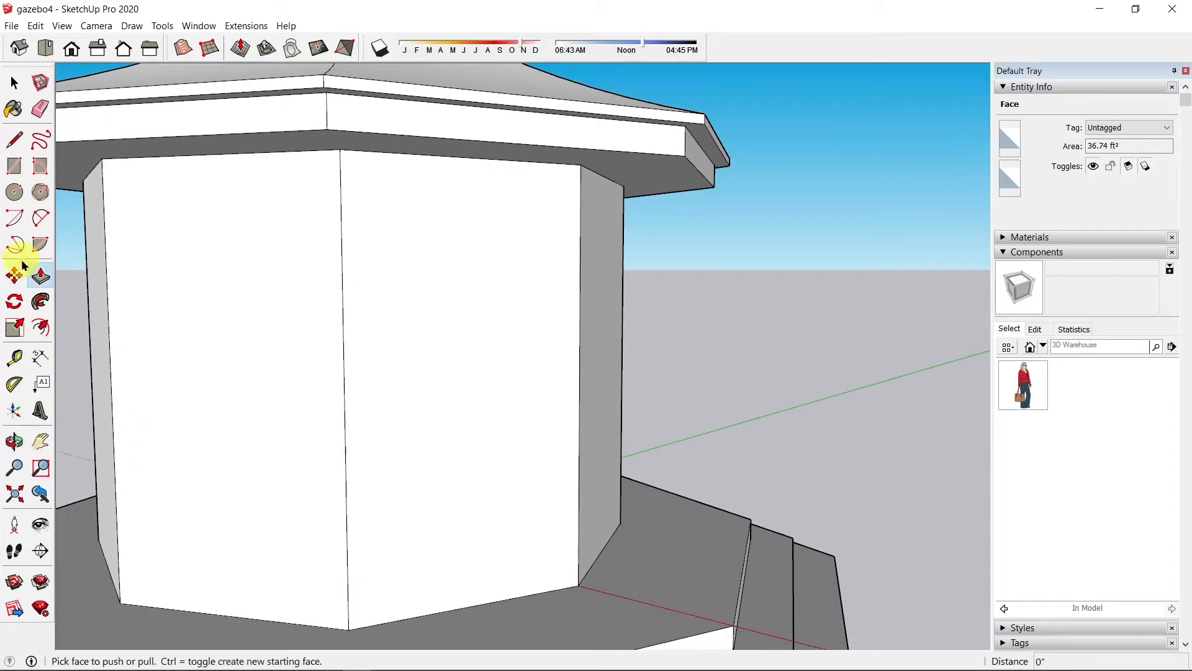
click(40, 327)
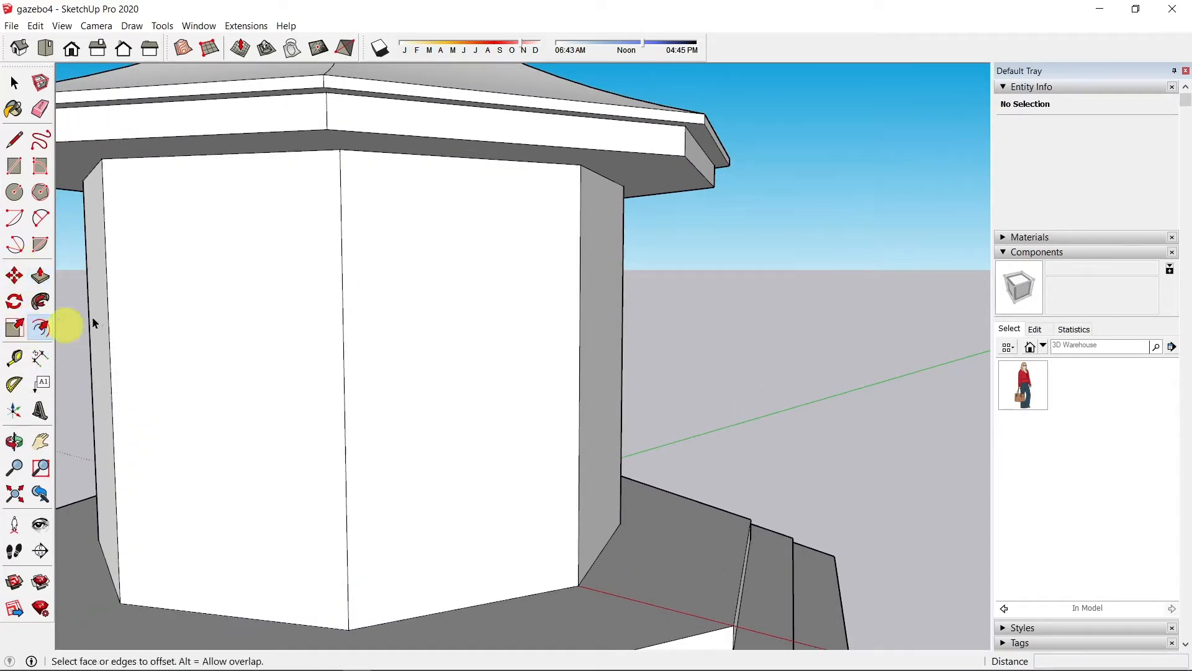
click(463, 179)
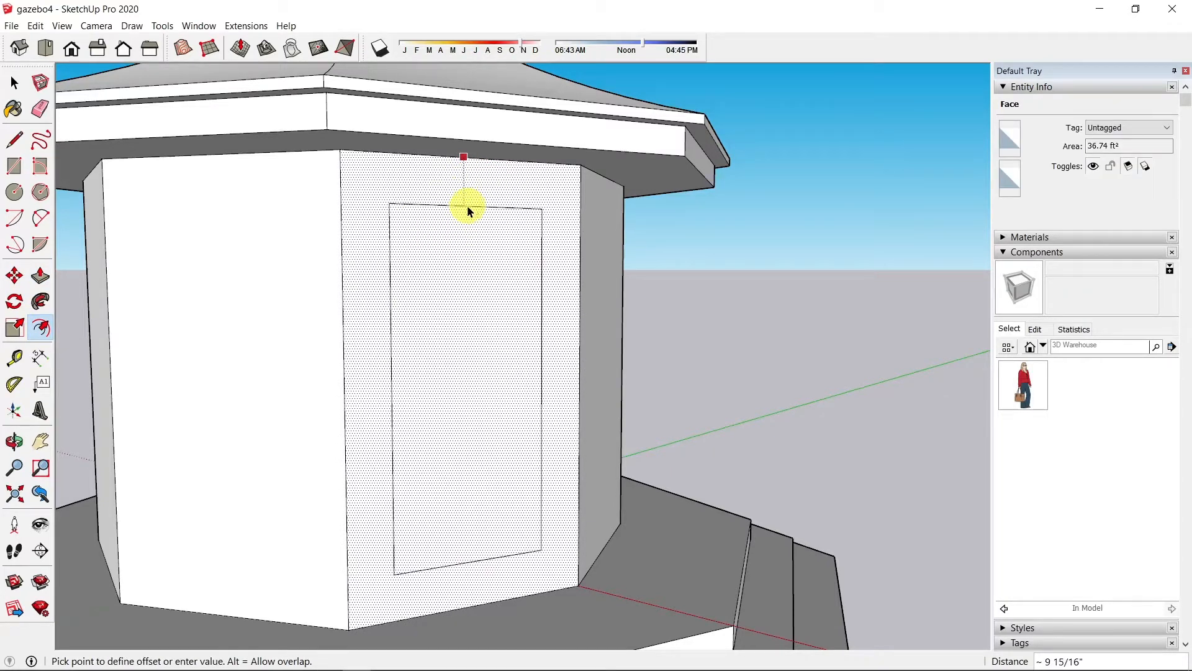
click(465, 217)
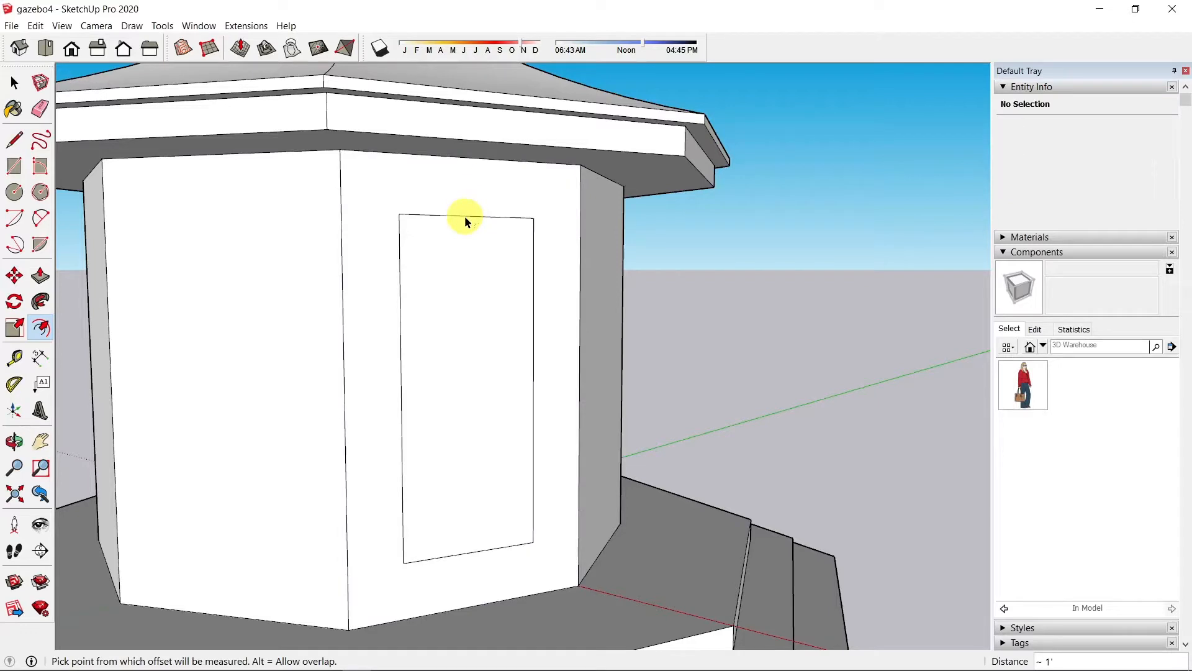
text(6)
key(Return)
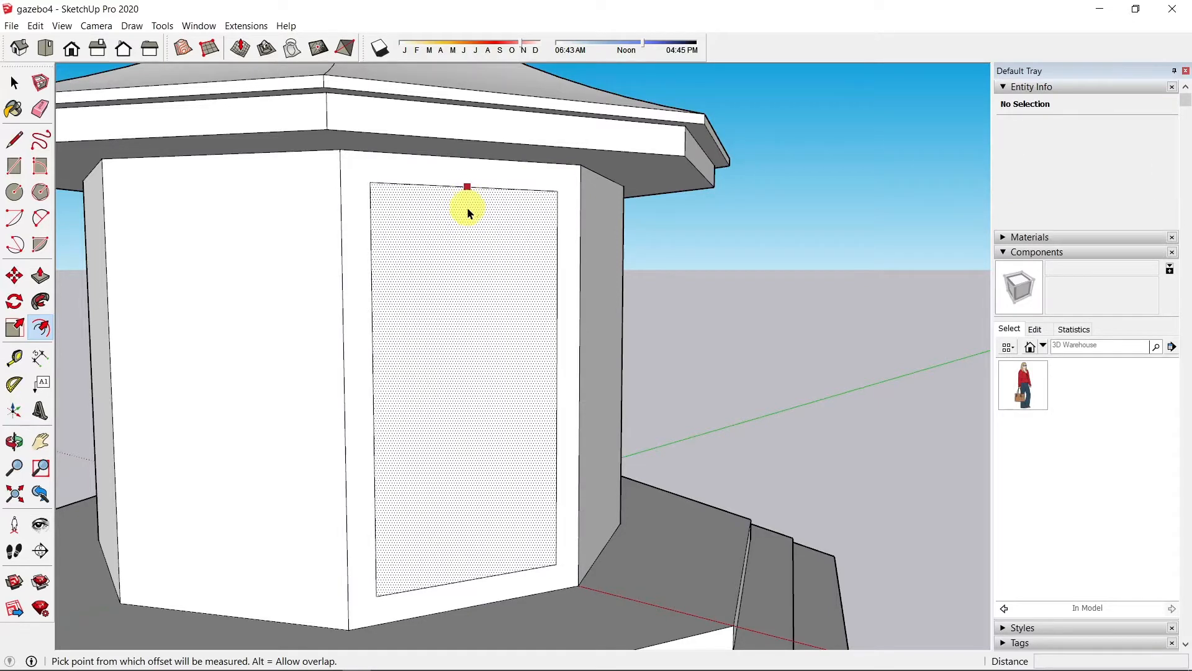
key(space)
click(490, 569)
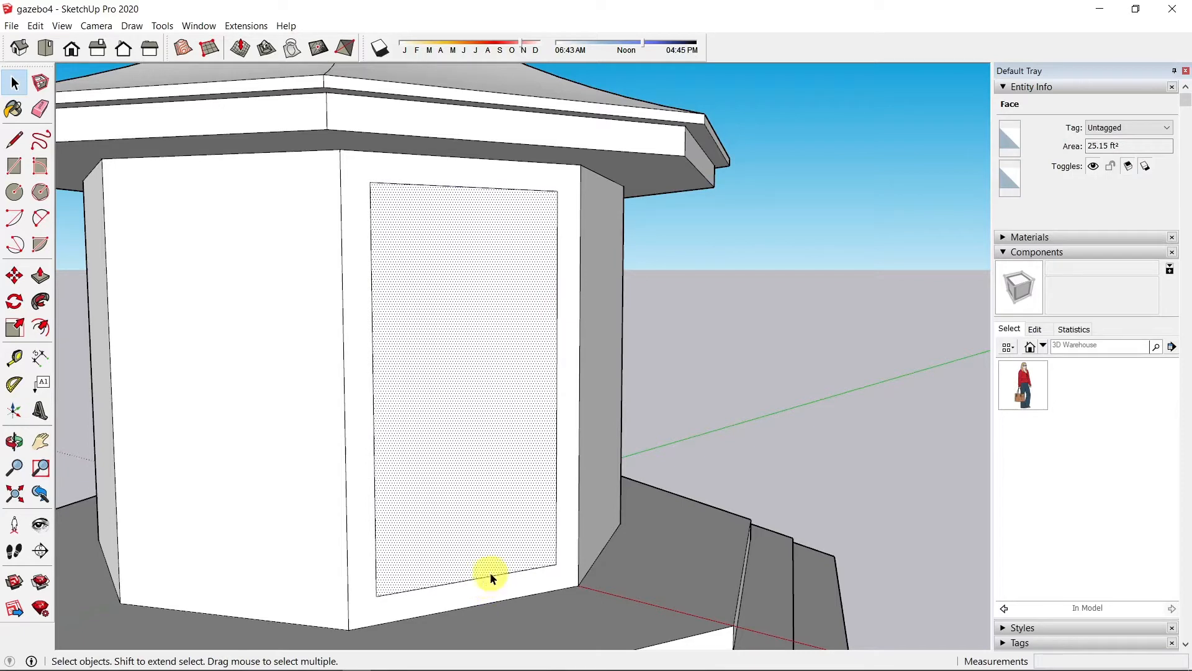
Step: Move the inset rectangle's bottom edge up 24 inches, then select the new window face
click(490, 576)
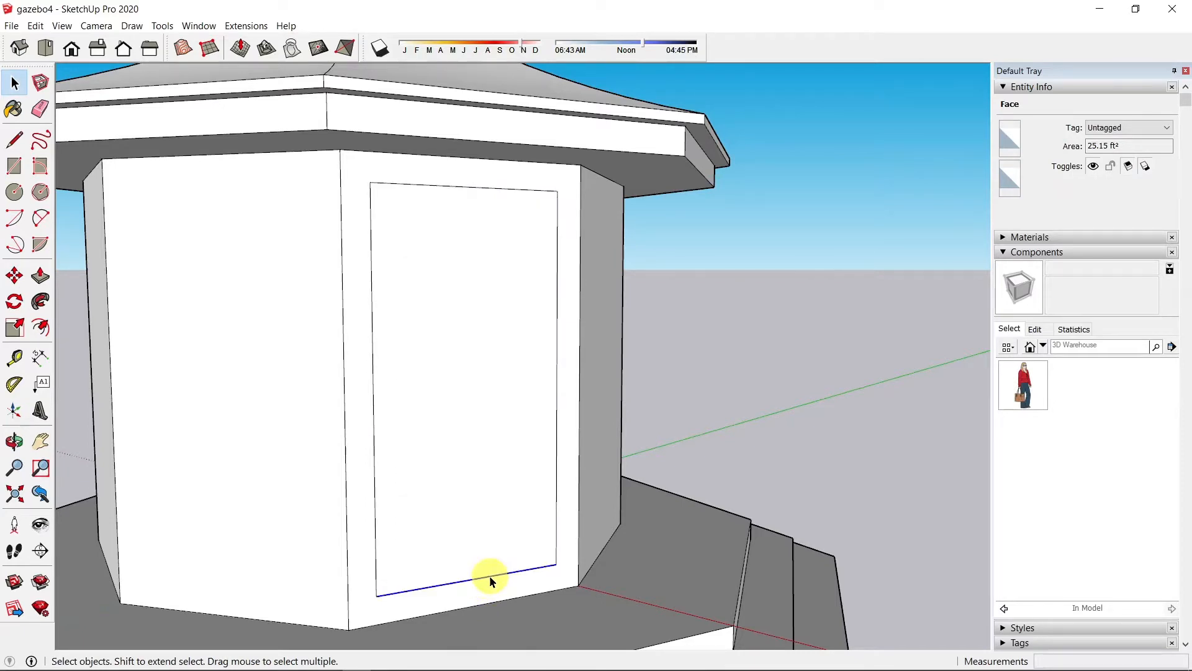
key(m)
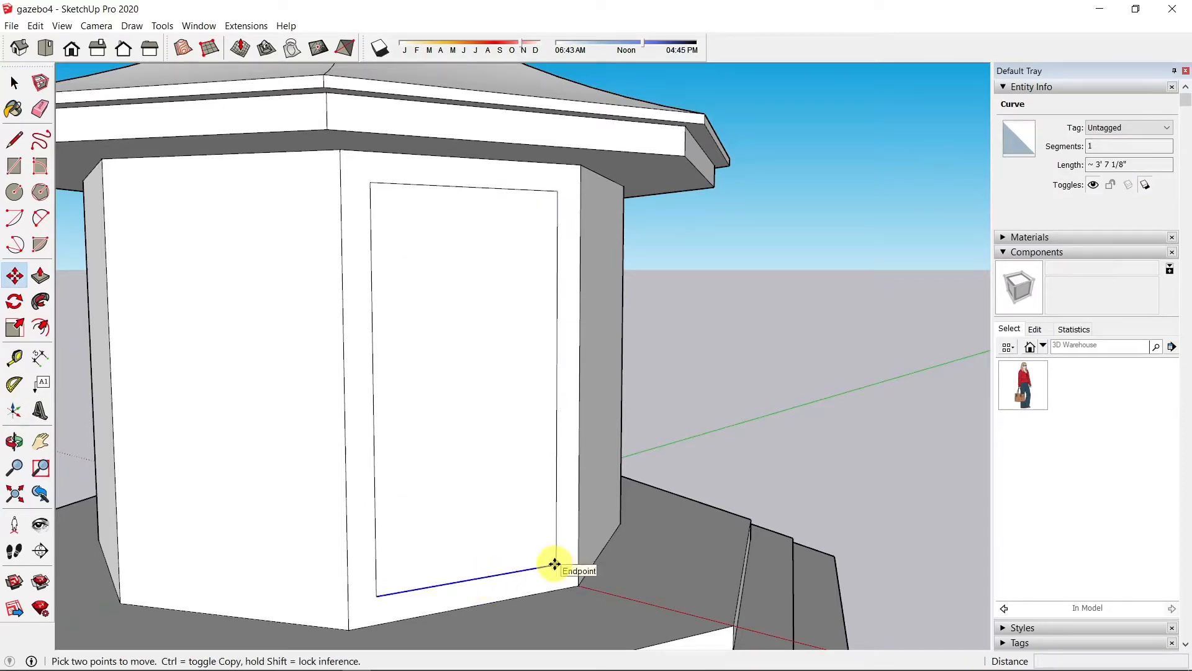
click(554, 564)
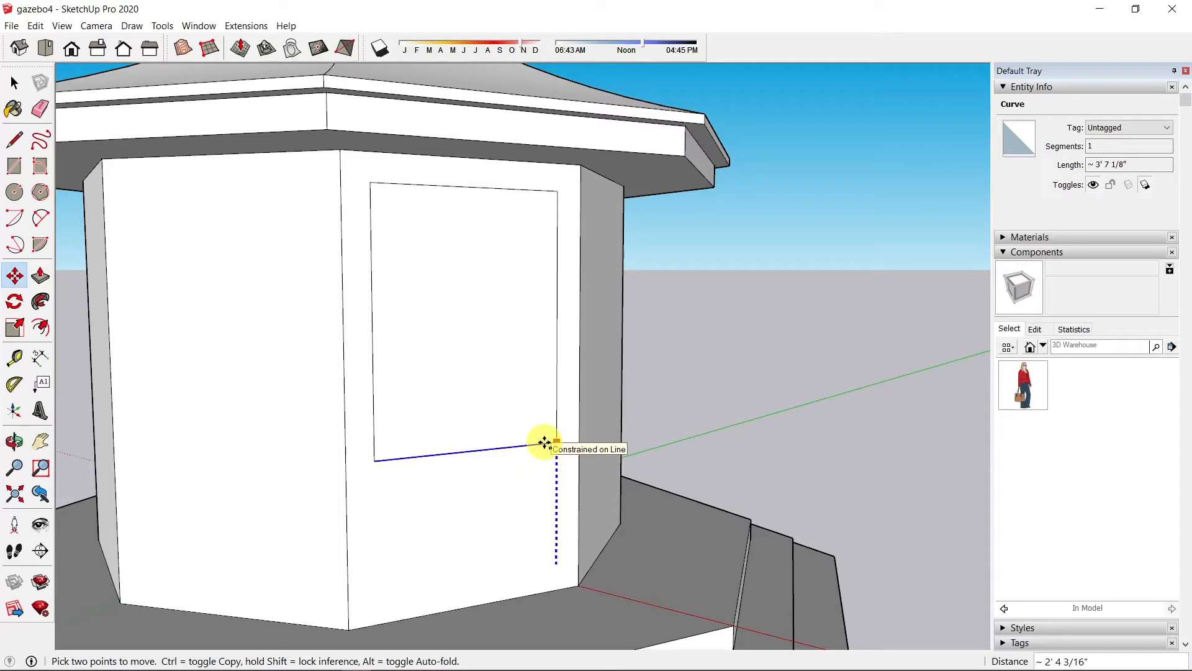
text(24)
key(Return)
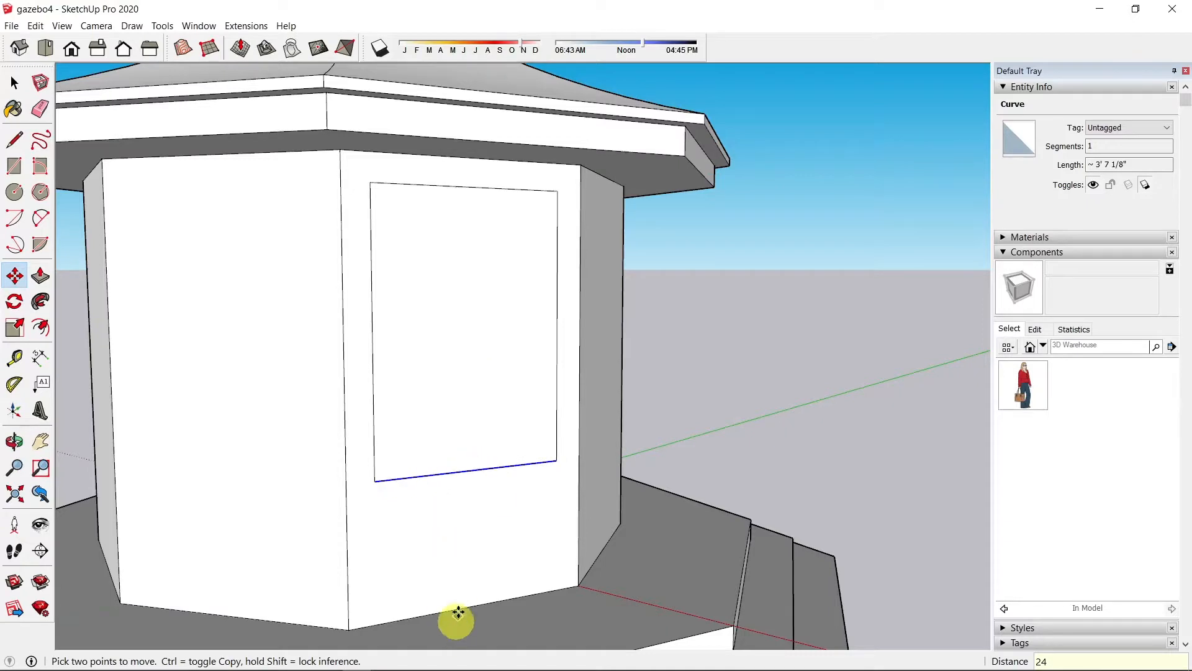
click(14, 83)
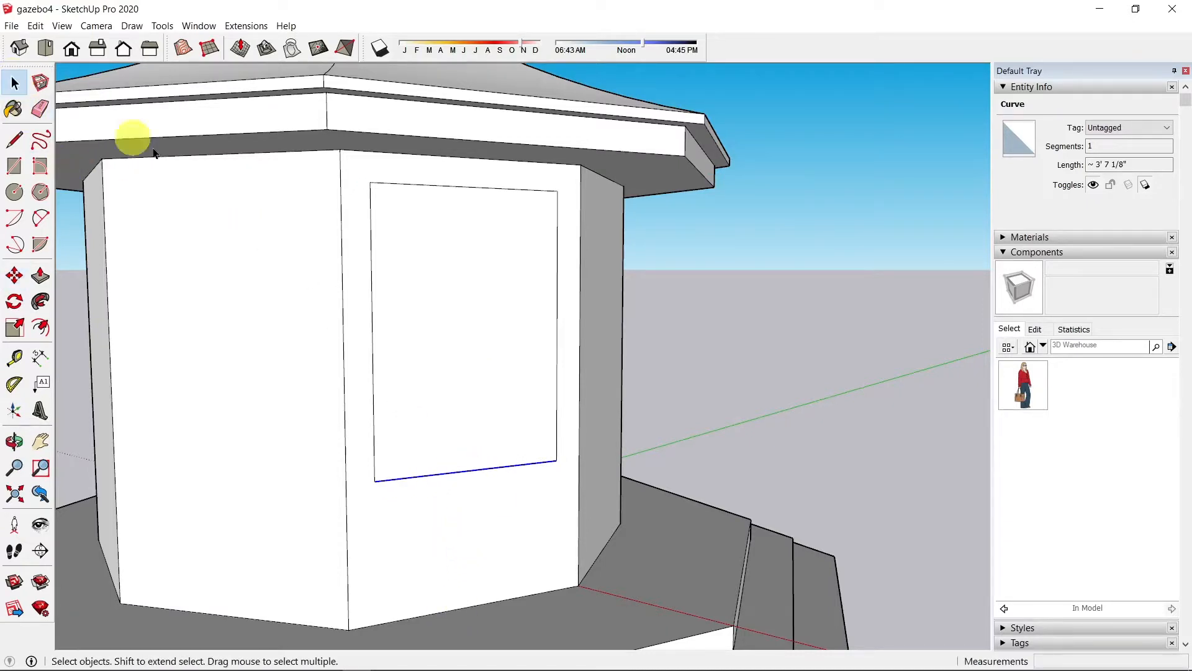
click(478, 343)
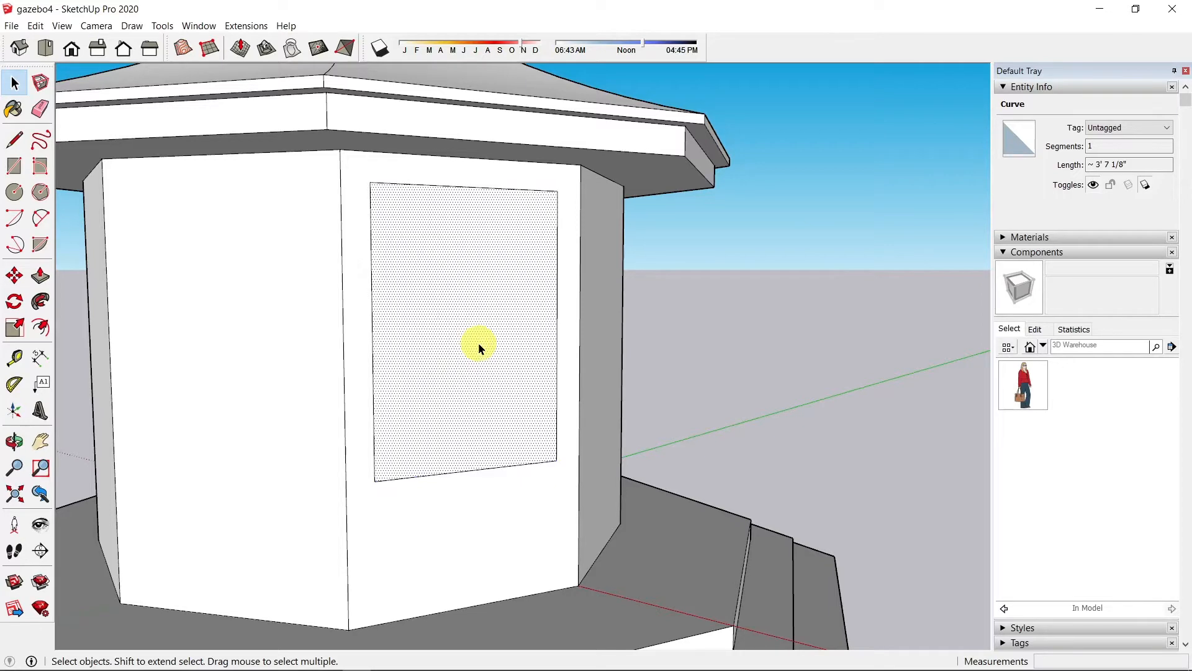
Step: Paint the window face with Glass and Mirrors' Translucent Glass Sky Reflection, then select it with its edges
click(1002, 236)
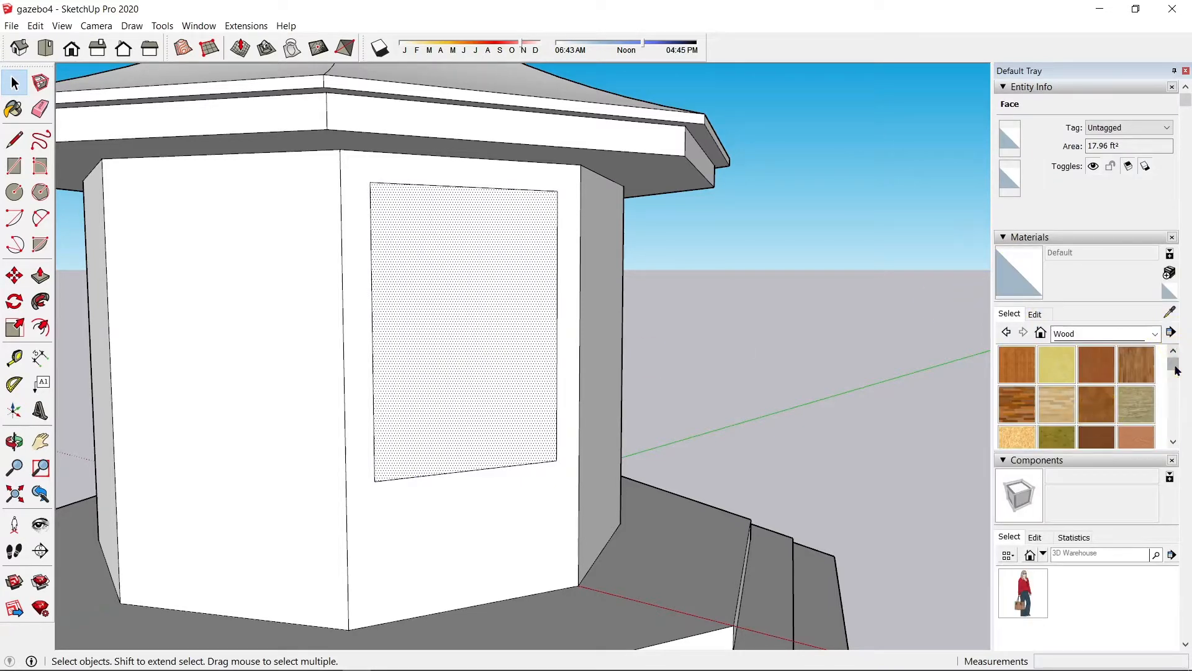
click(1155, 333)
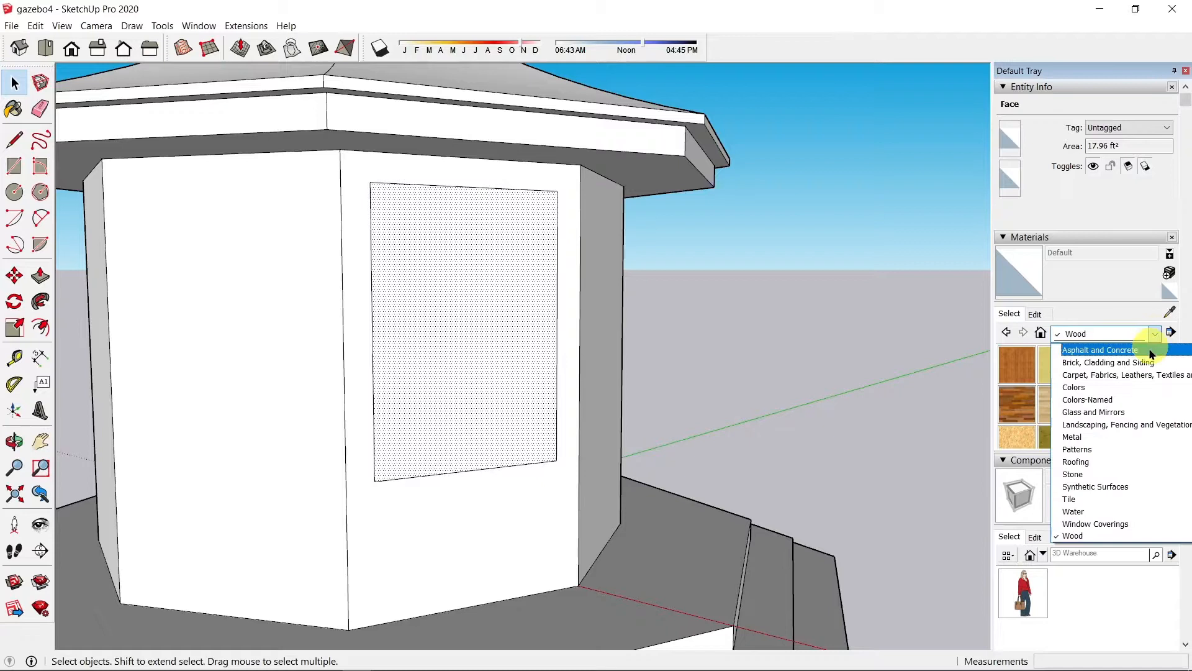
click(1127, 412)
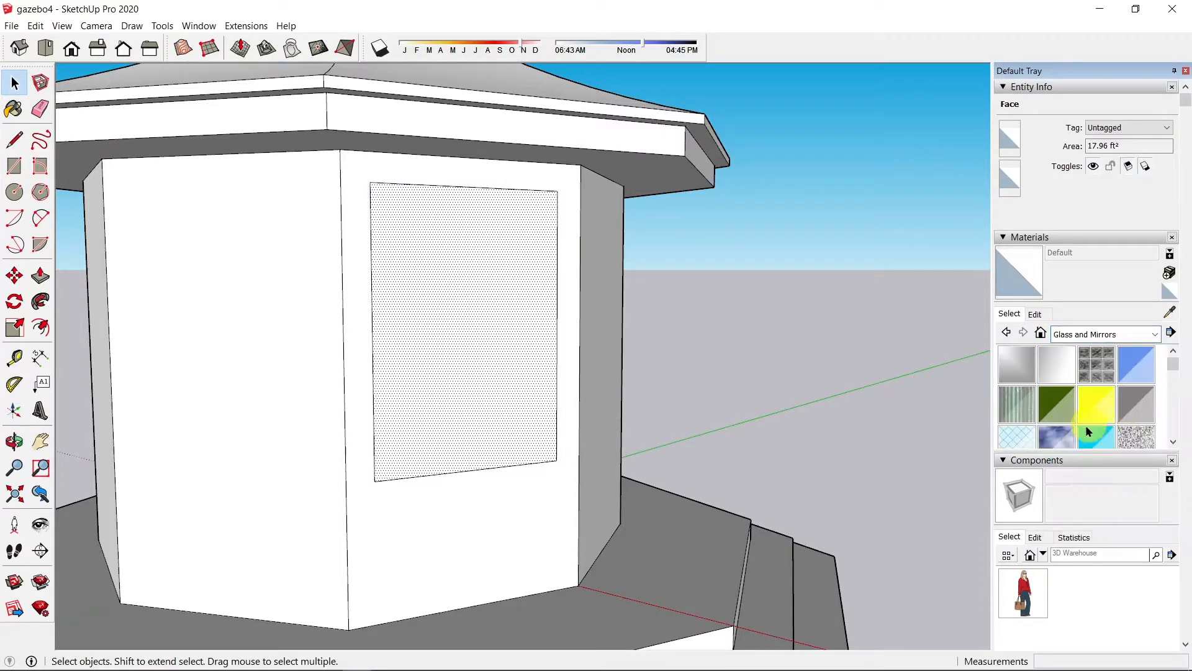
click(1056, 434)
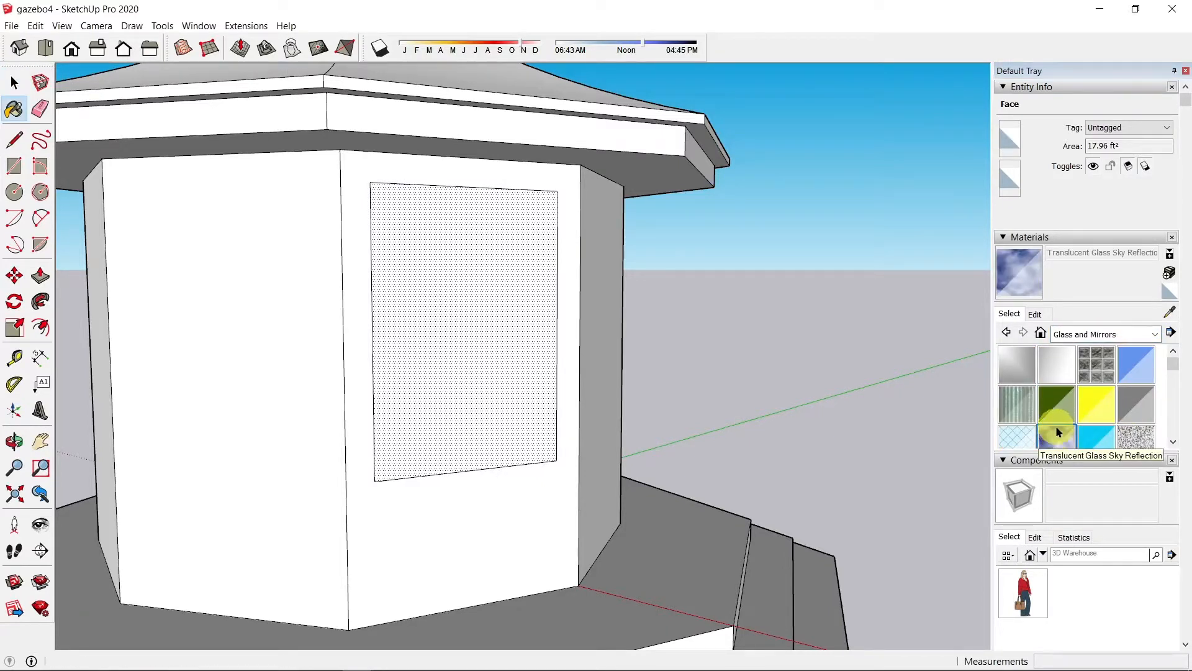
click(460, 346)
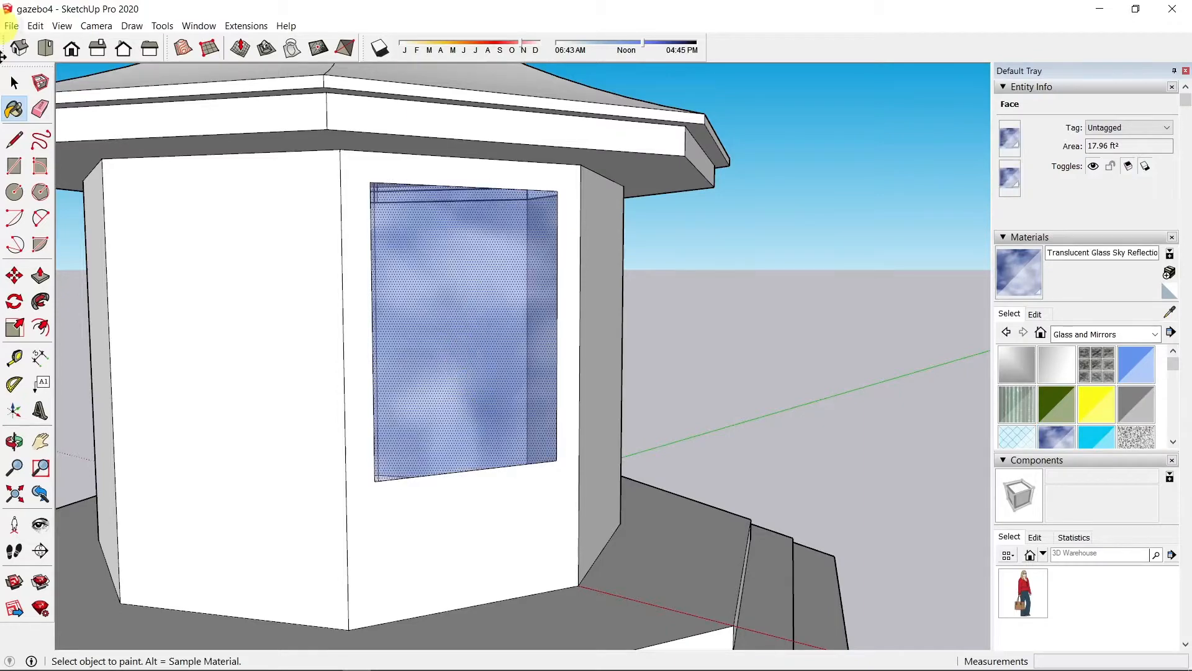
mouse_move(438, 417)
middle_down()
mouse_move(405, 453)
mouse_move(385, 399)
mouse_move(391, 335)
mouse_move(327, 519)
mouse_move(248, 519)
mouse_move(267, 495)
mouse_move(403, 456)
mouse_move(418, 418)
middle_up()
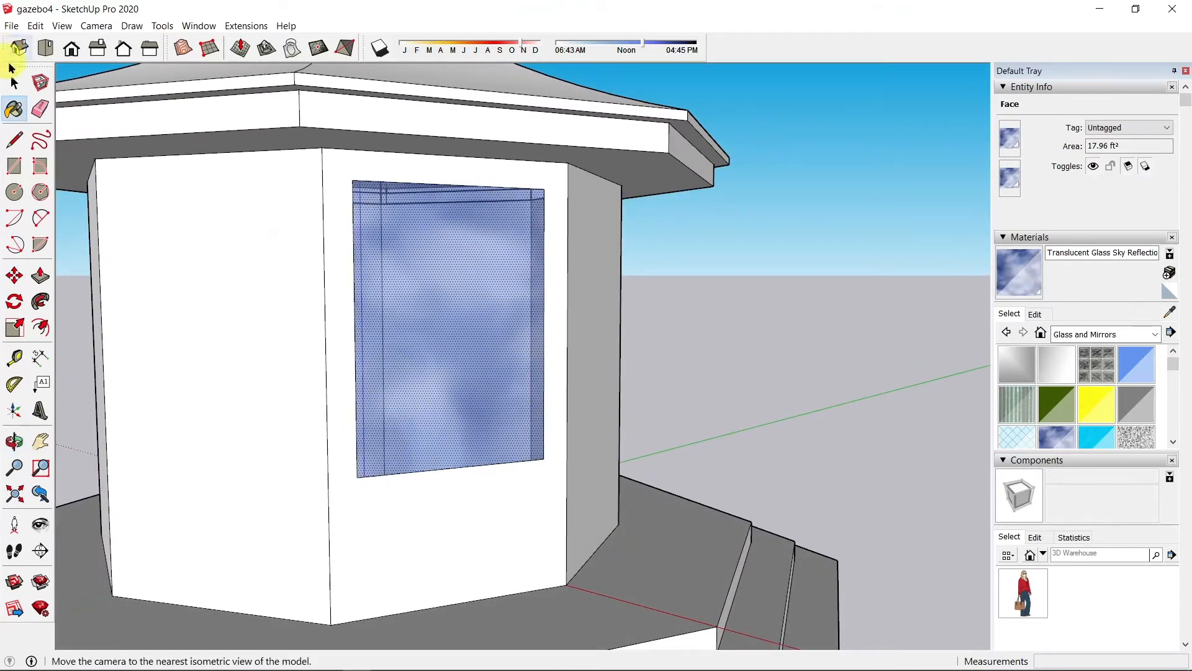
click(14, 83)
click(14, 82)
double_click(404, 298)
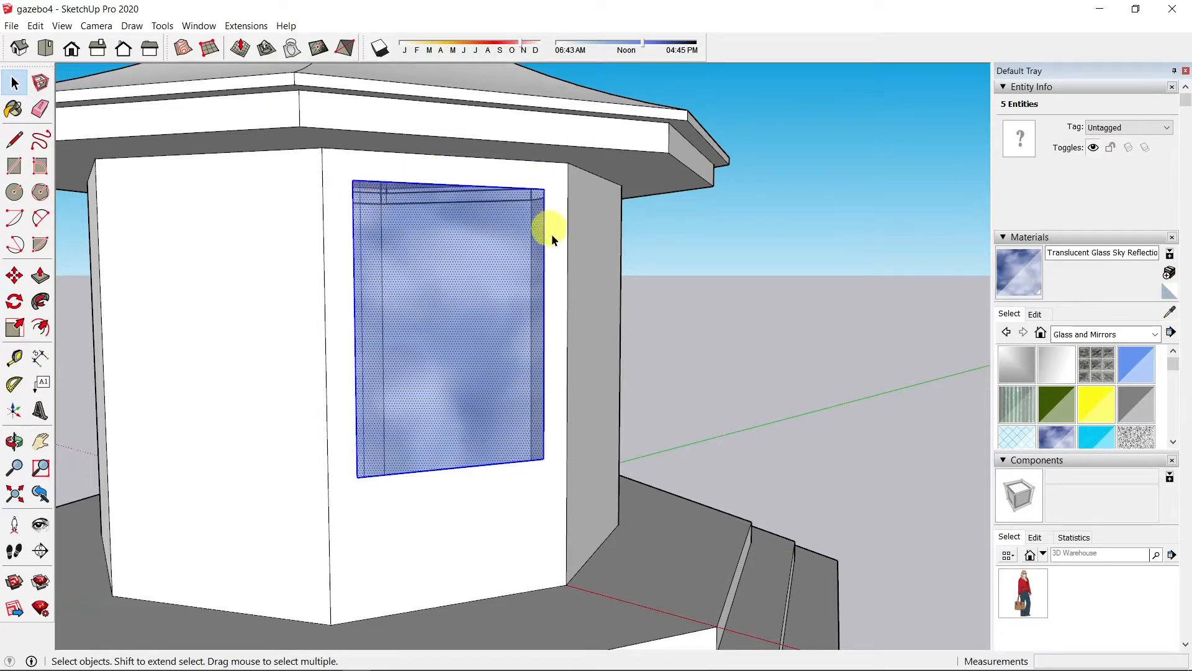
Step: Make the glass pane a component named Window1, gluing to Any with Cut opening
right_click(431, 335)
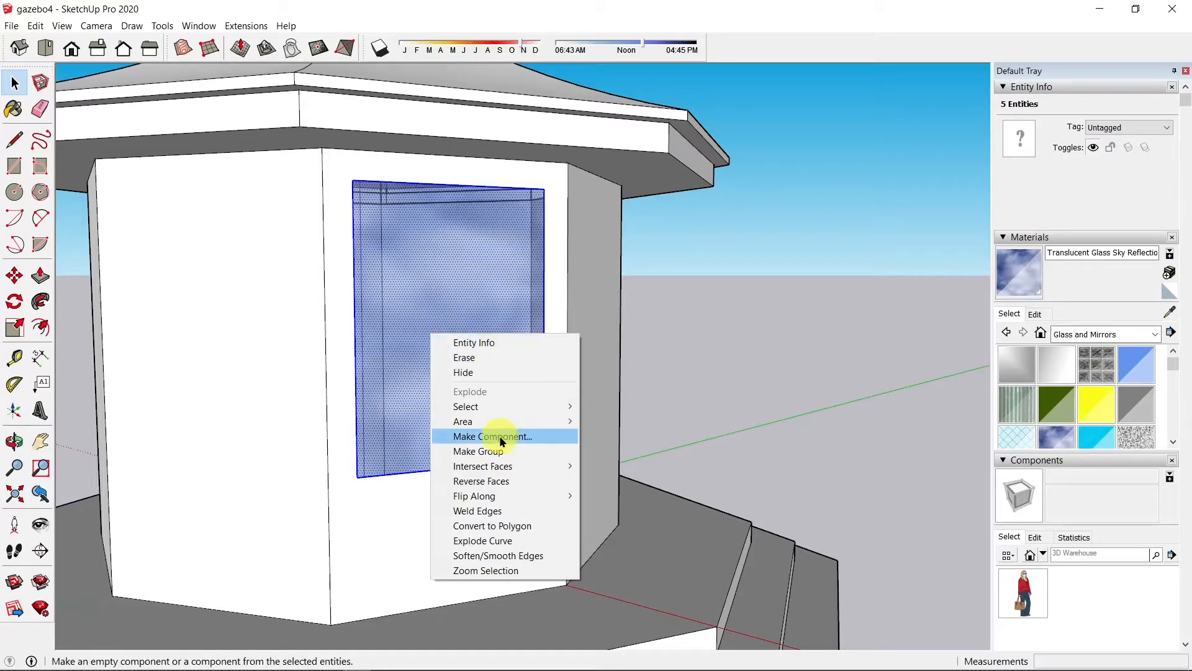
click(496, 436)
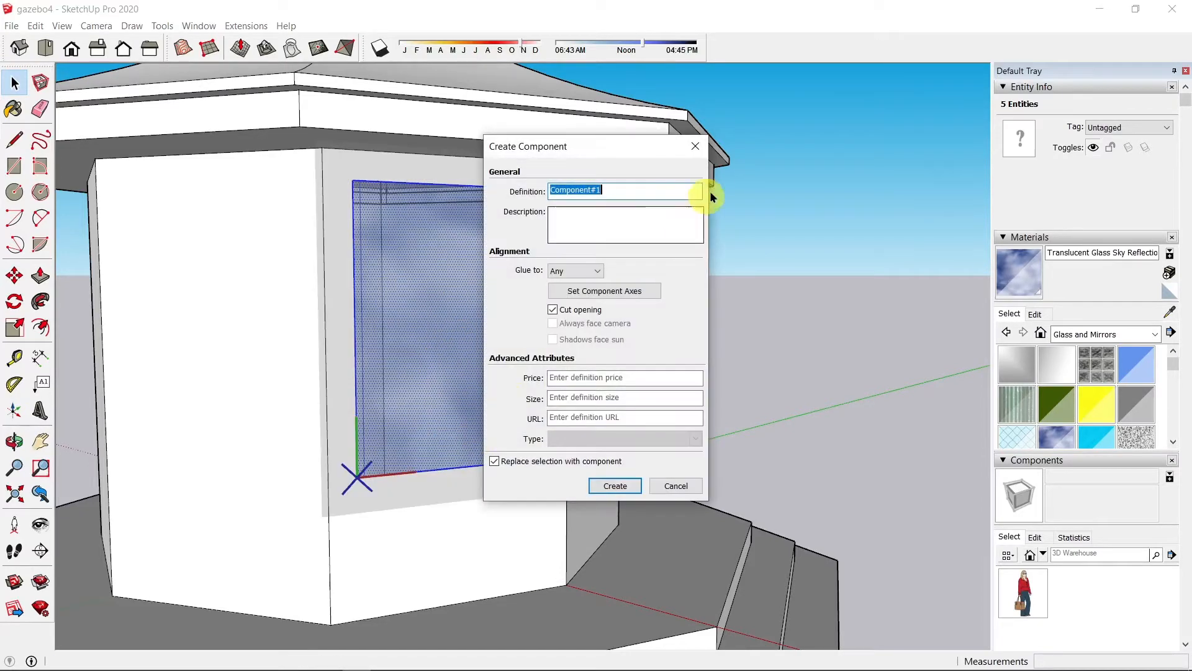
text(Wi)
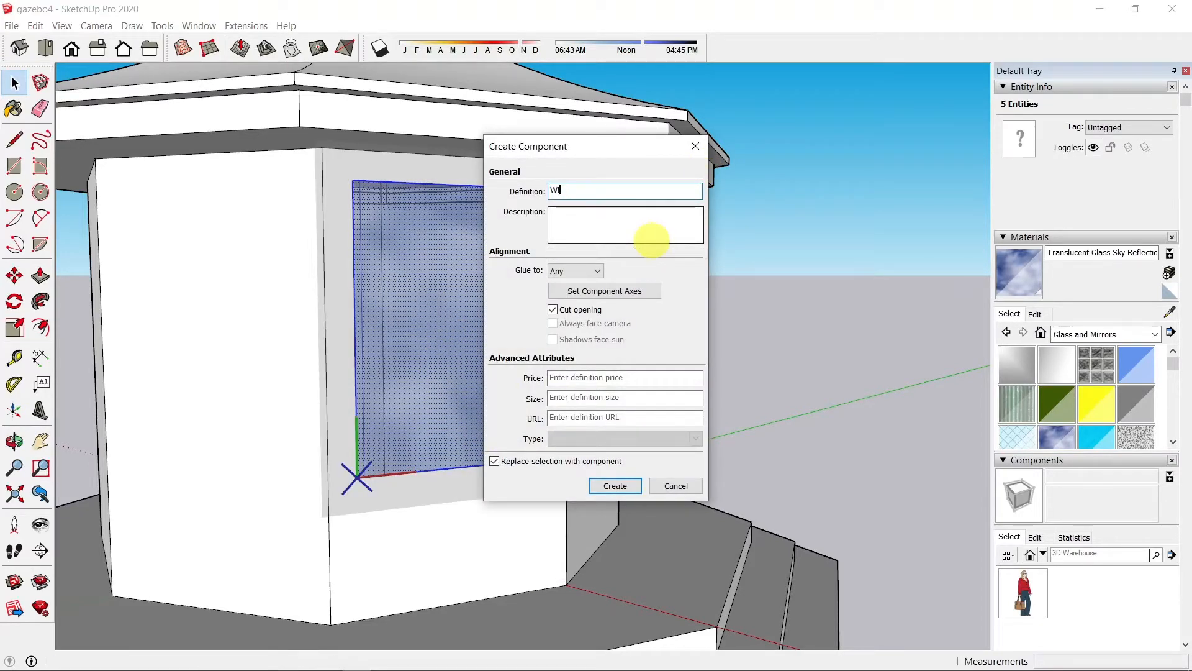
text(ndow1)
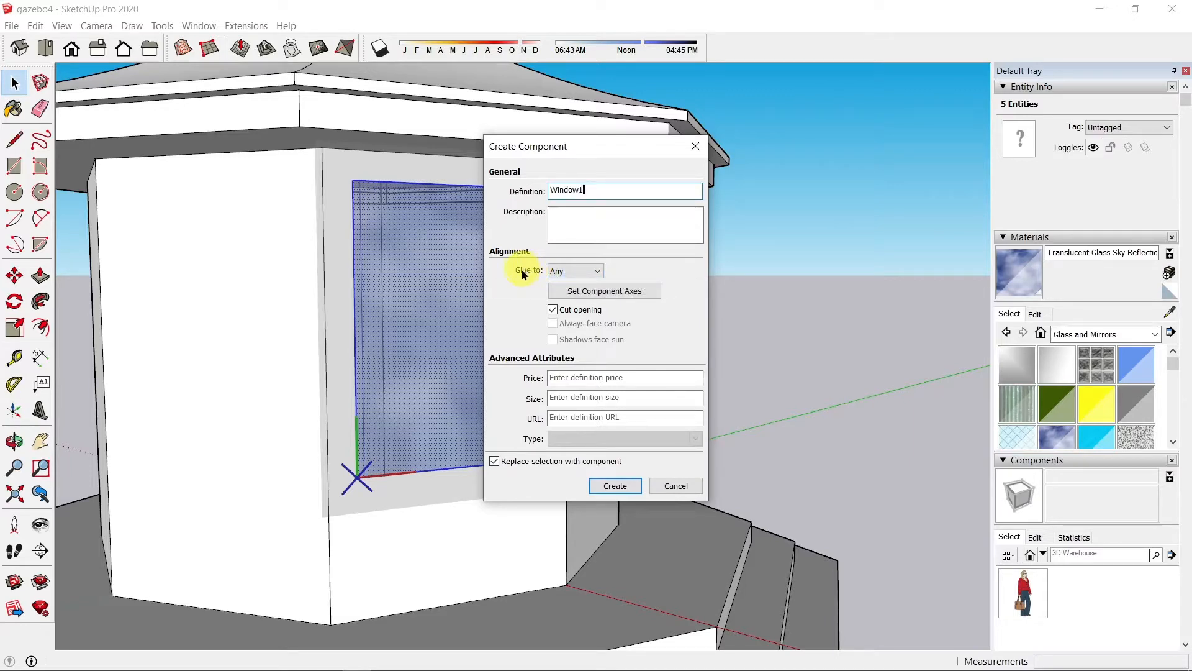
click(564, 271)
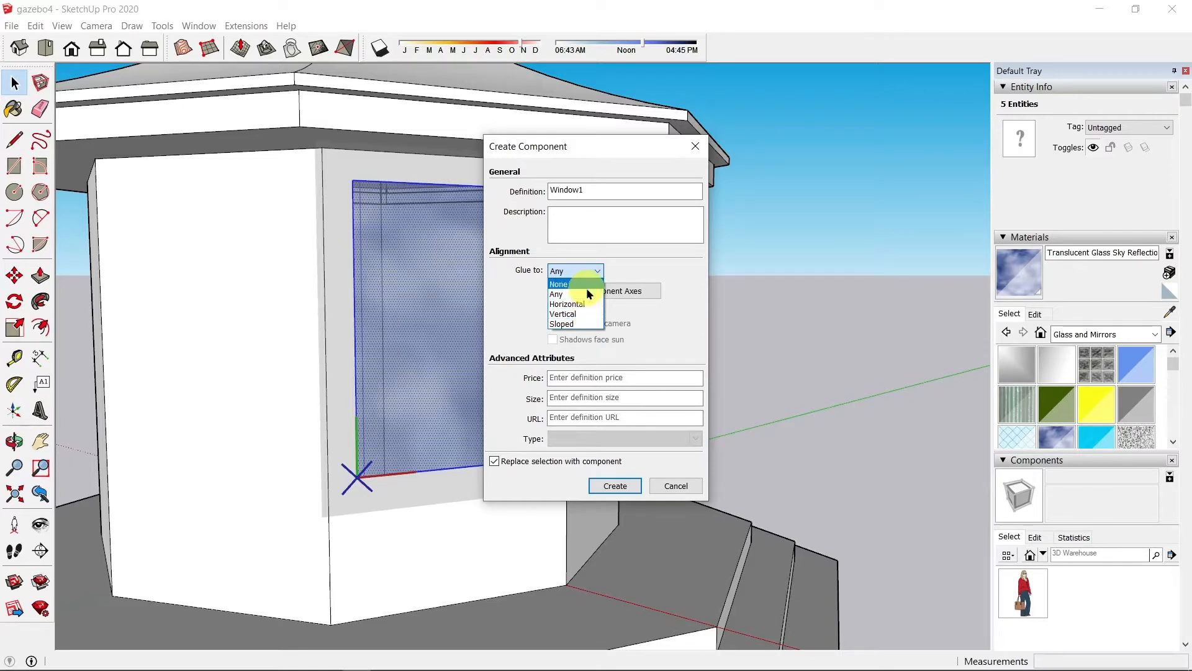
click(561, 294)
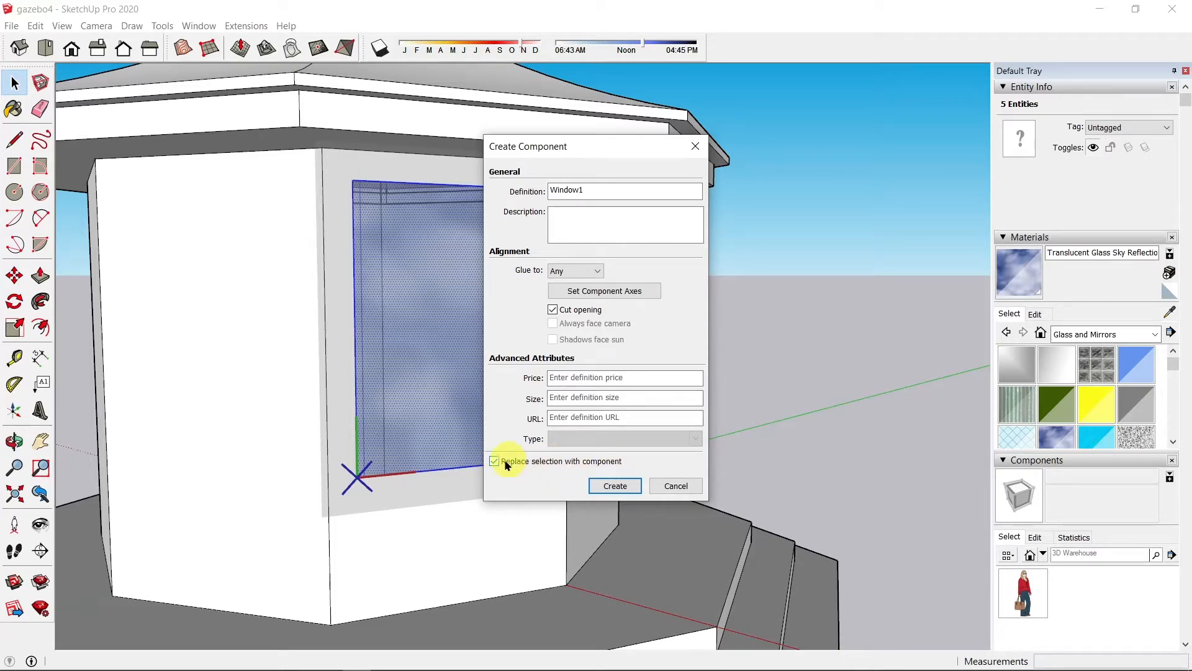
click(629, 488)
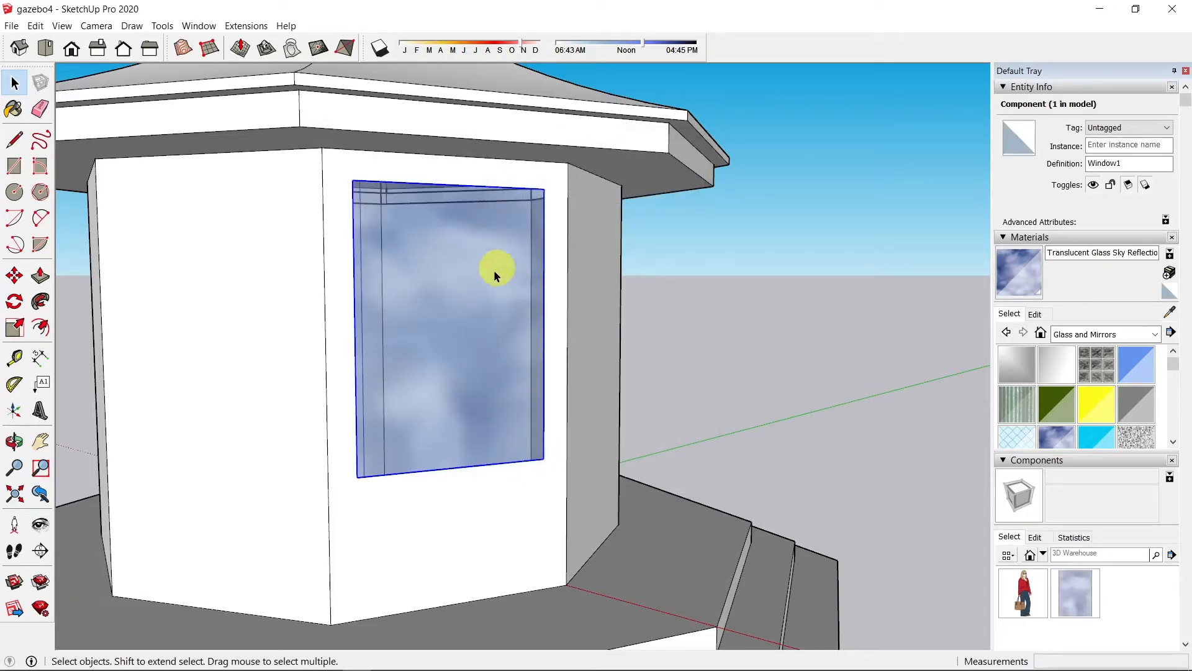
click(749, 326)
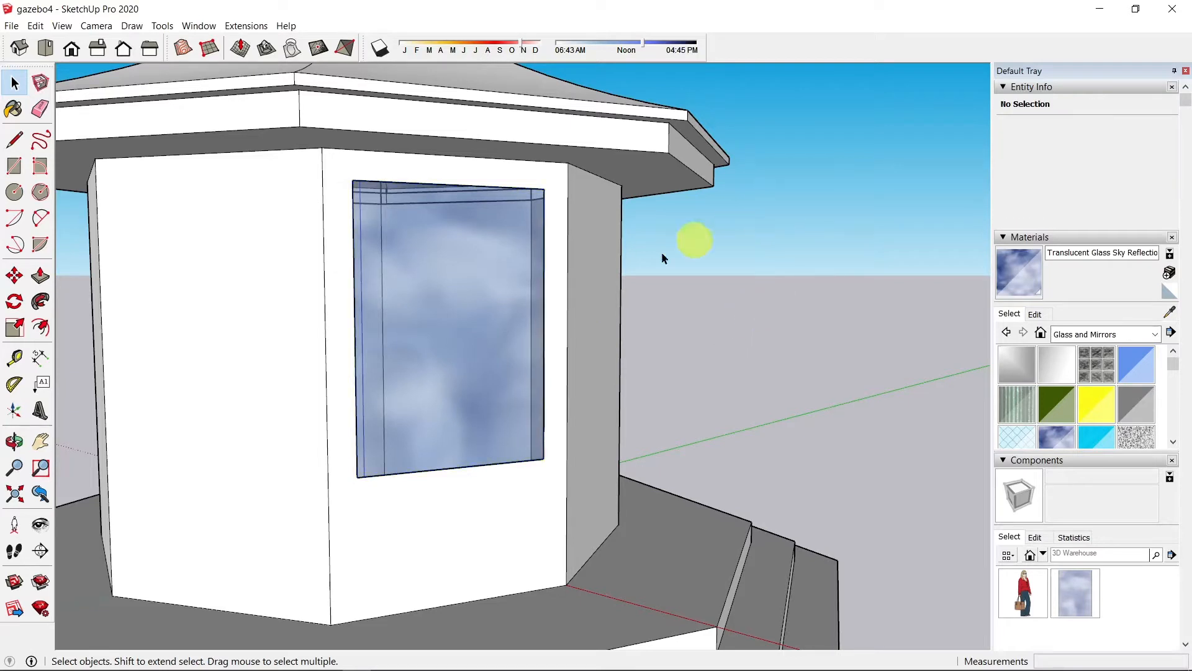
Step: Select Laura from Components In Model and cancel placing the figure
click(475, 292)
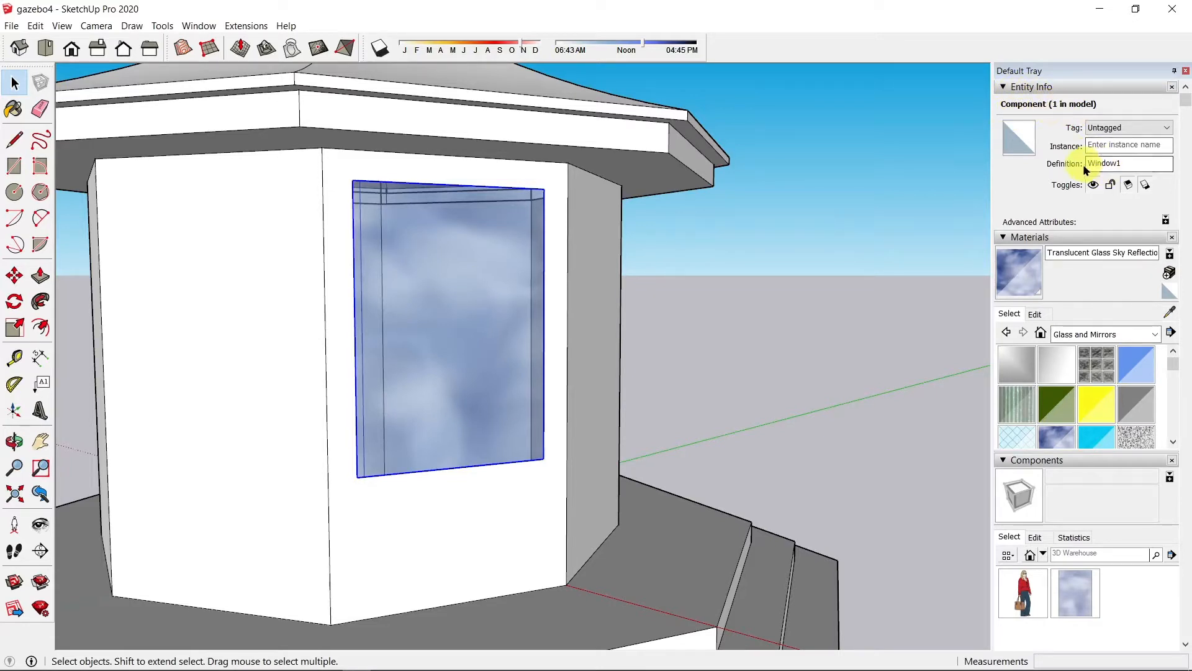
click(1004, 239)
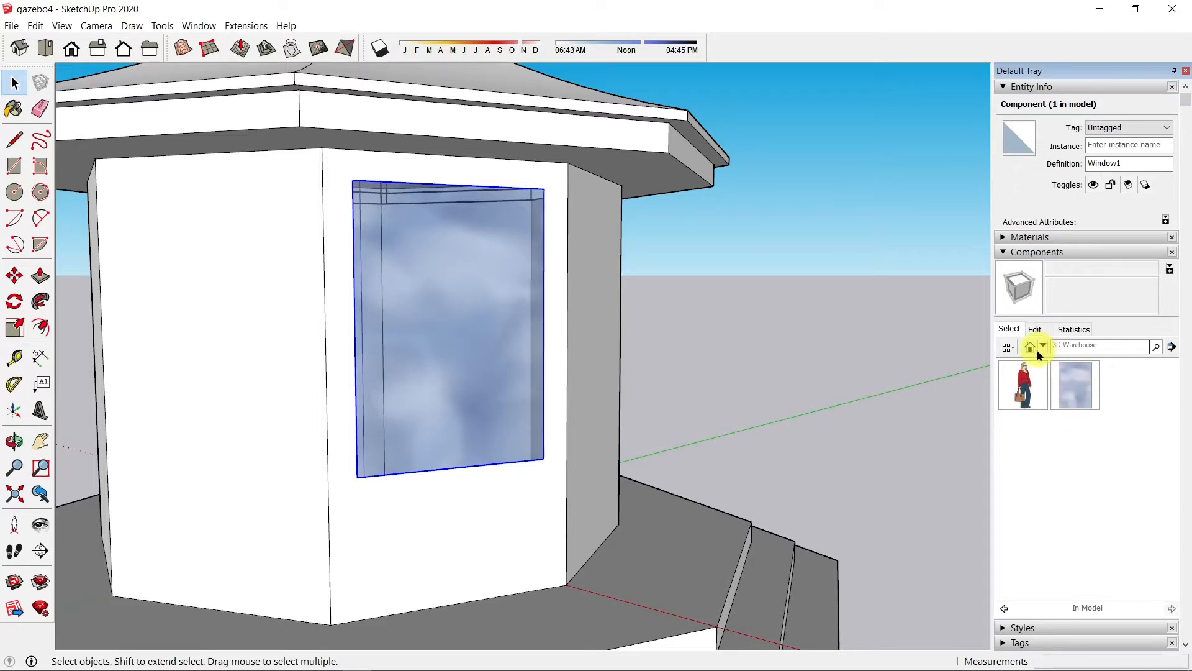
click(1023, 391)
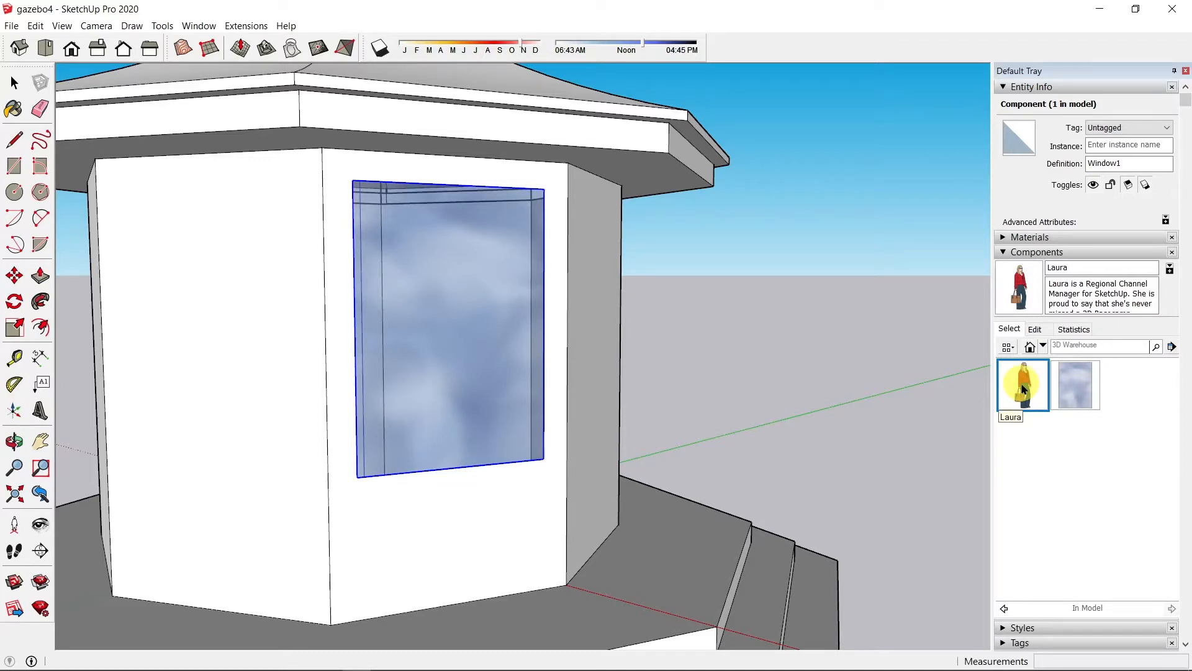
click(1024, 389)
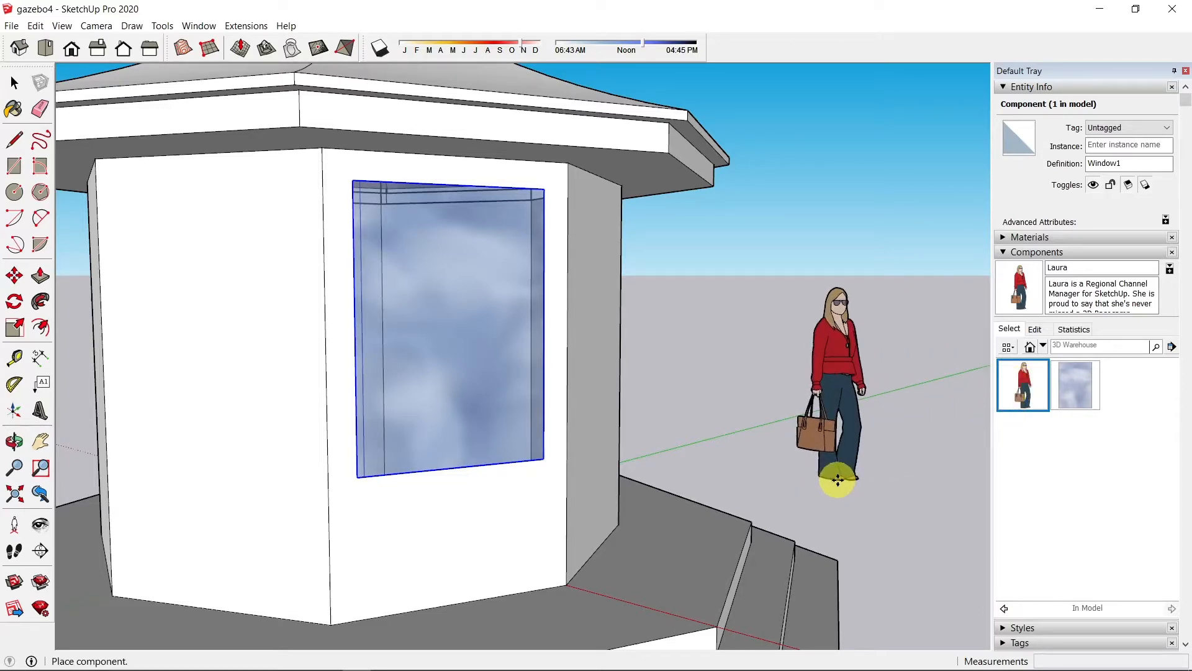
key(Escape)
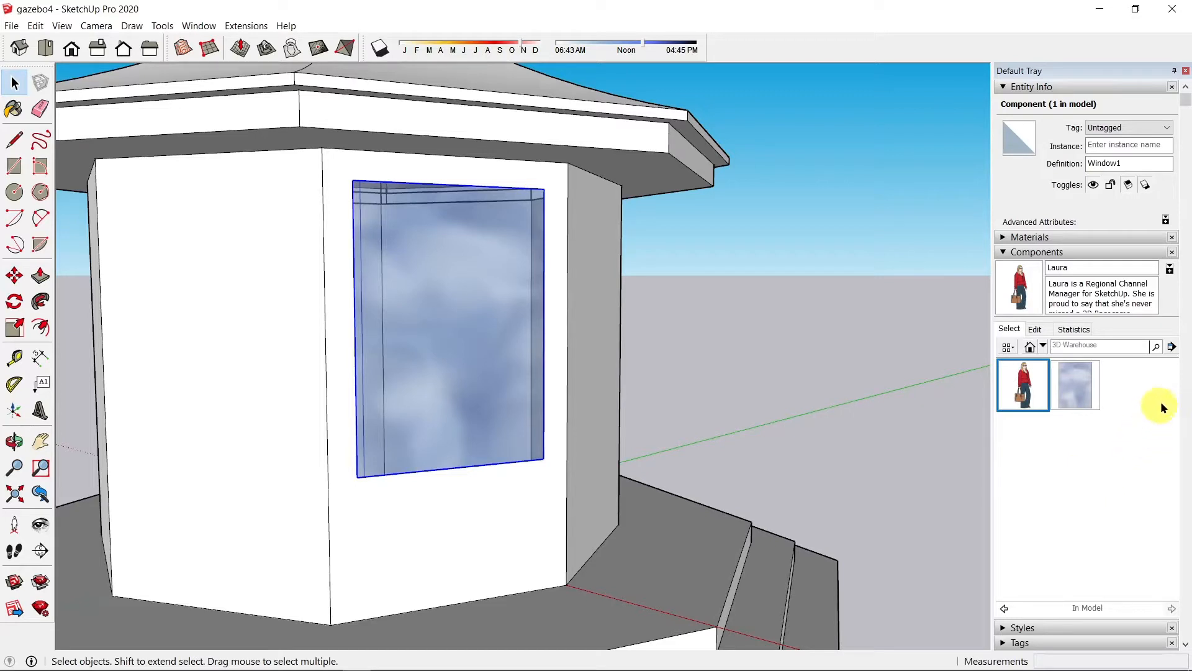
Step: Purge unused components, then zoom out and orbit to view the gazebo from below
click(1171, 347)
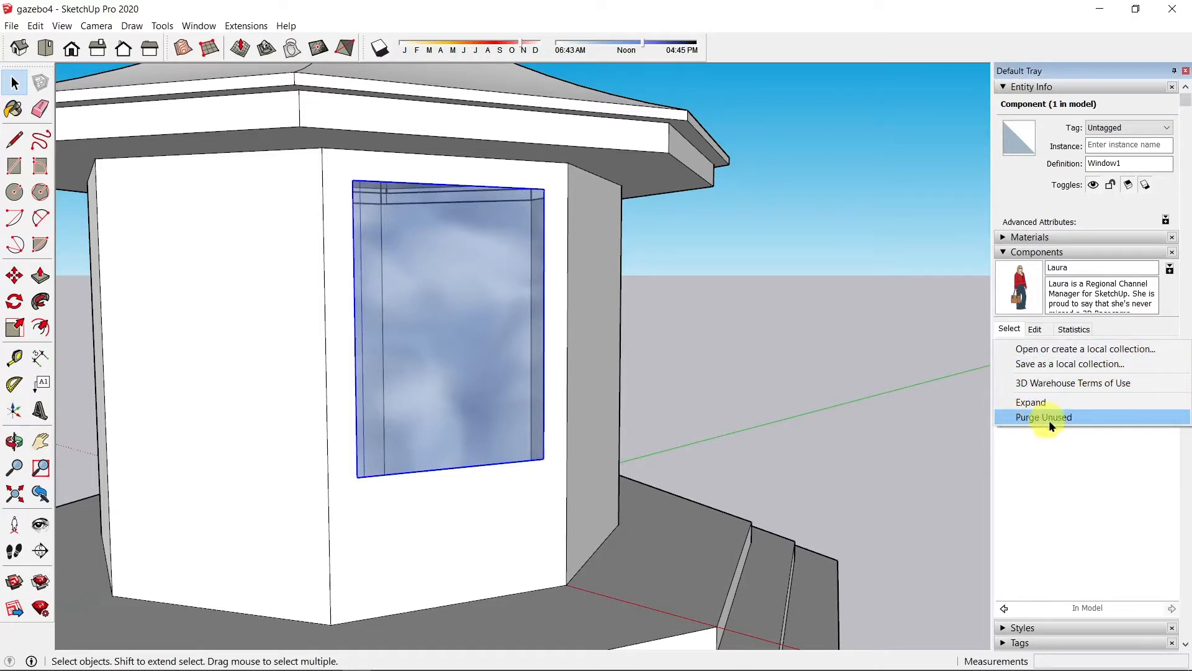
click(1071, 417)
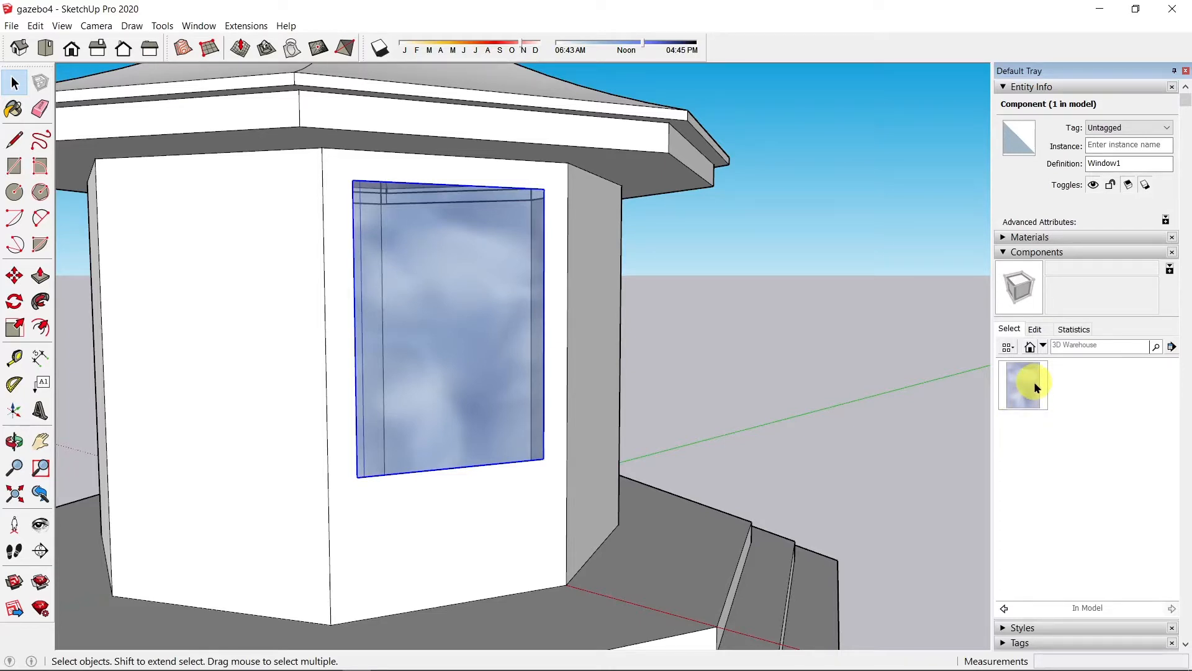
scroll(587, 448, down, 4)
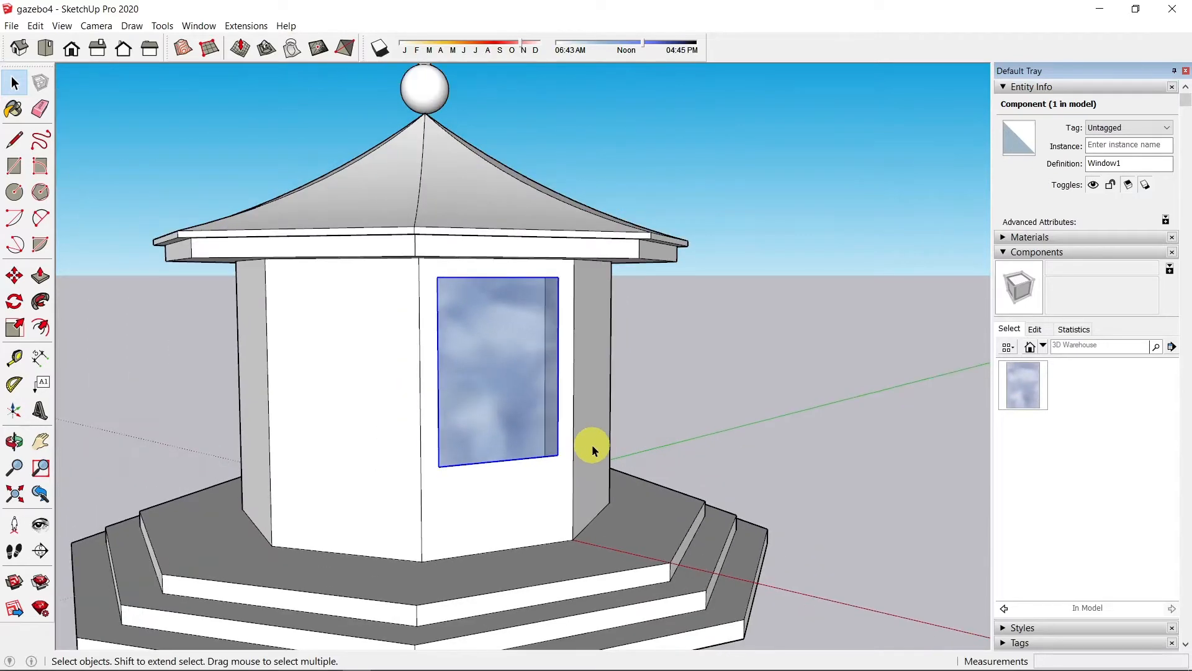
middle_drag(593, 475, 598, 441)
drag(598, 440, 582, 314)
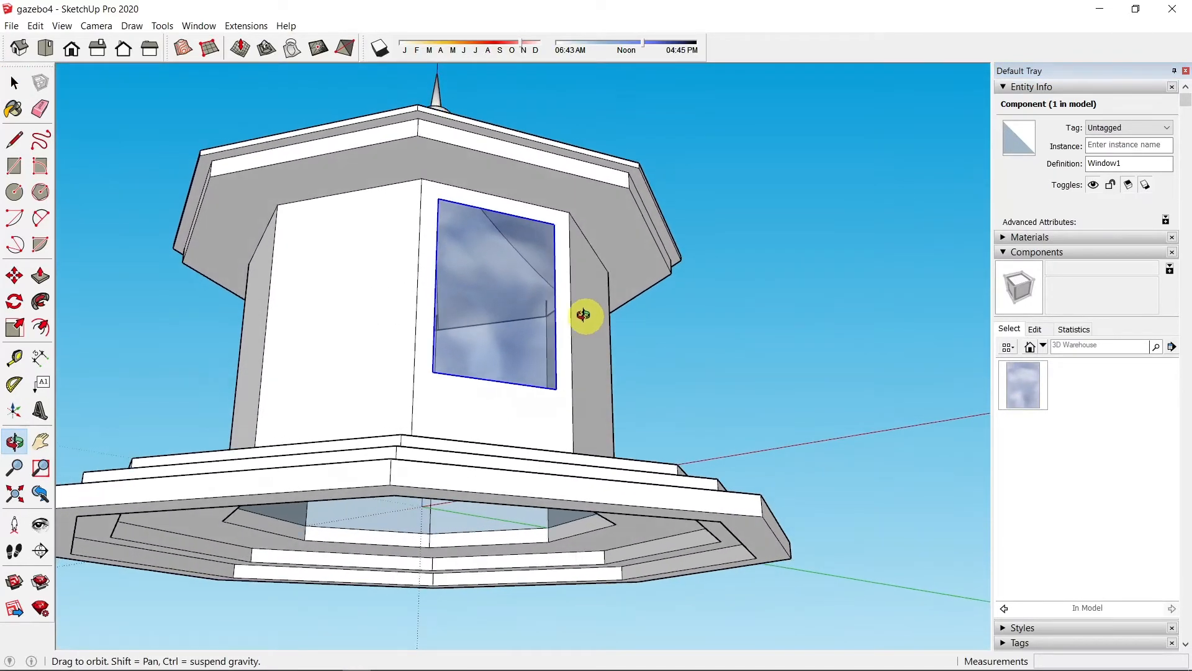
key(space)
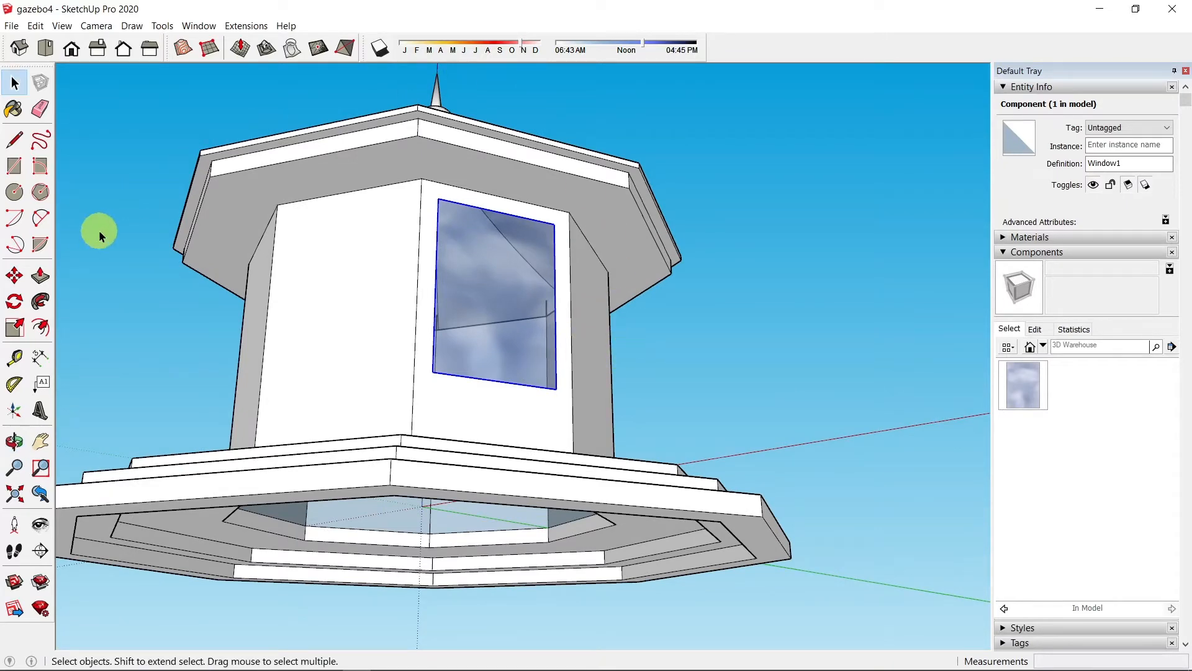
middle_drag(657, 337, 562, 489)
click(1029, 386)
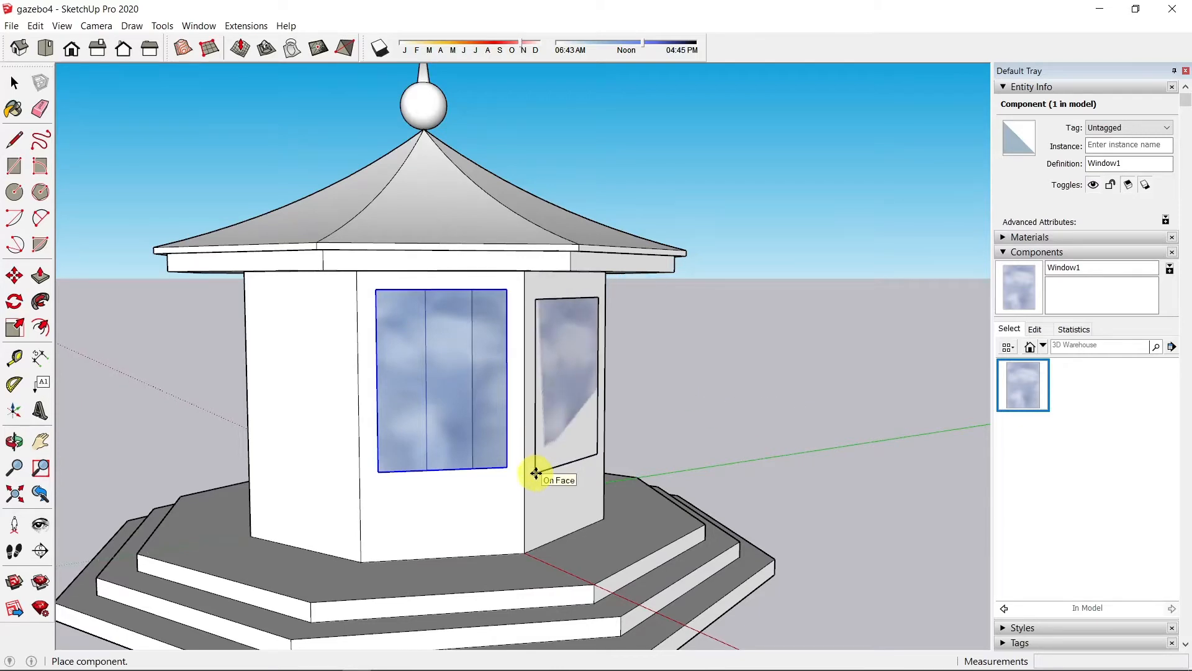
click(536, 470)
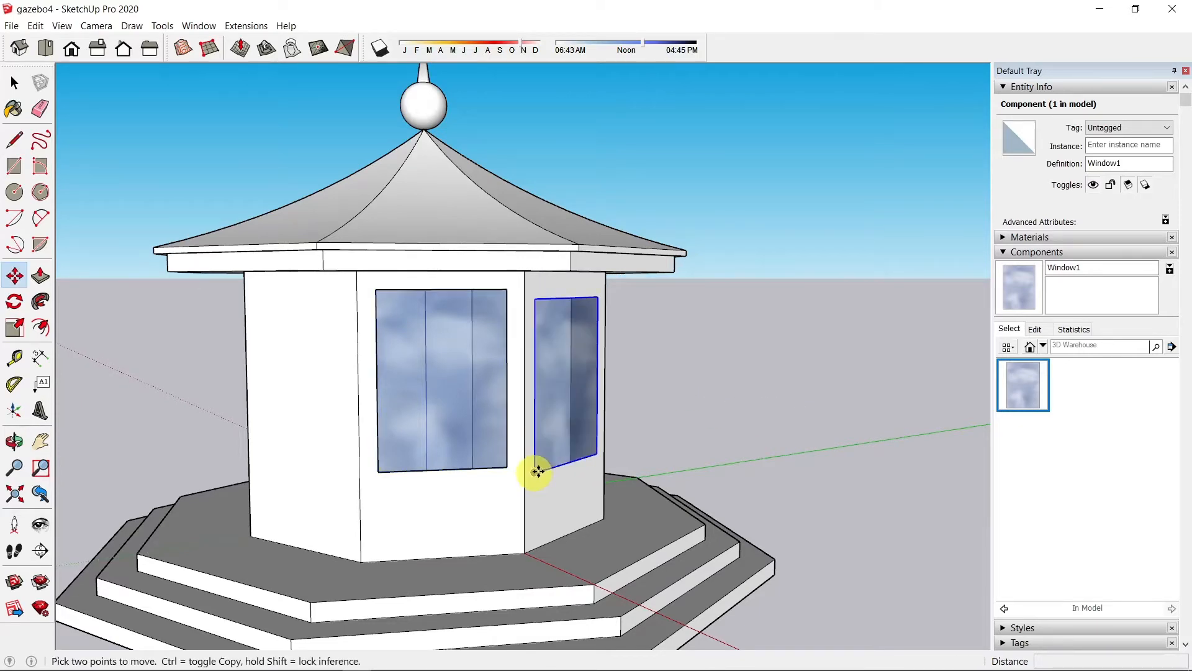
key(o)
drag(760, 356, 471, 370)
key(m)
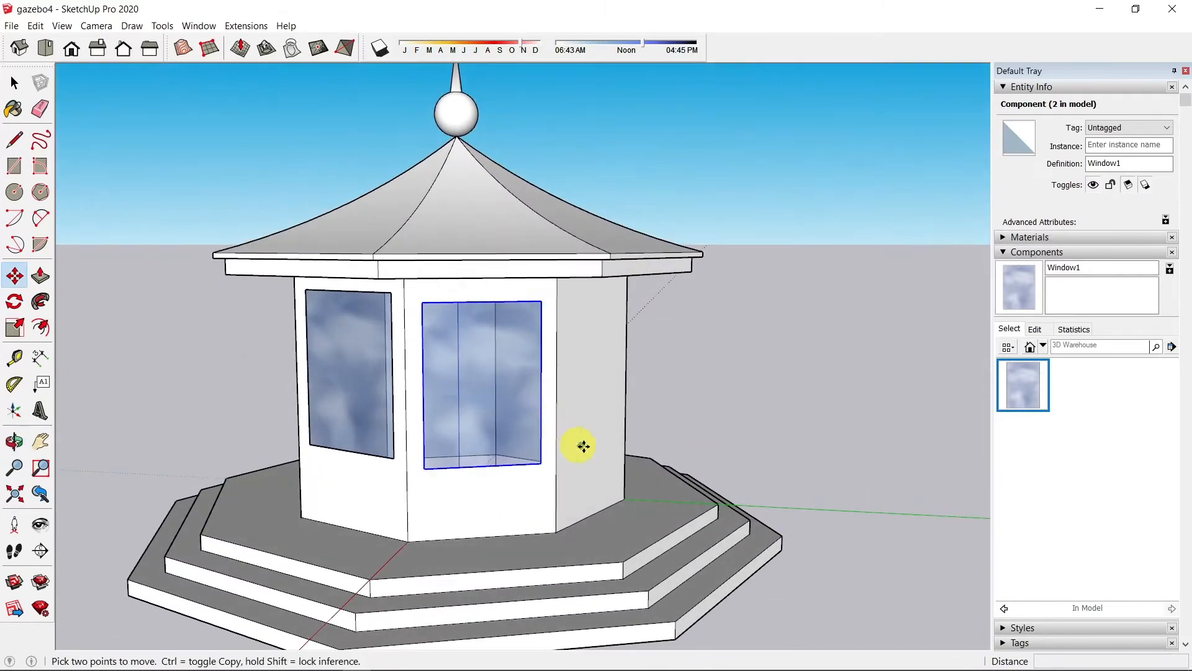
click(1022, 404)
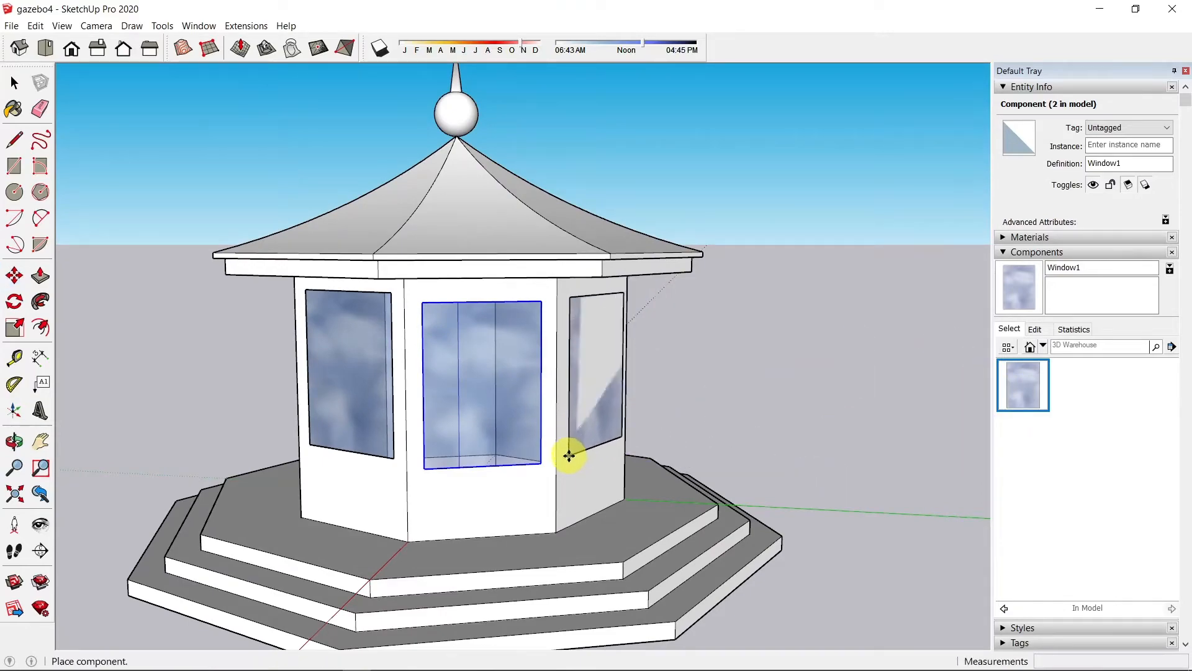
click(565, 458)
key(o)
drag(532, 458, 870, 311)
key(m)
key(Delete)
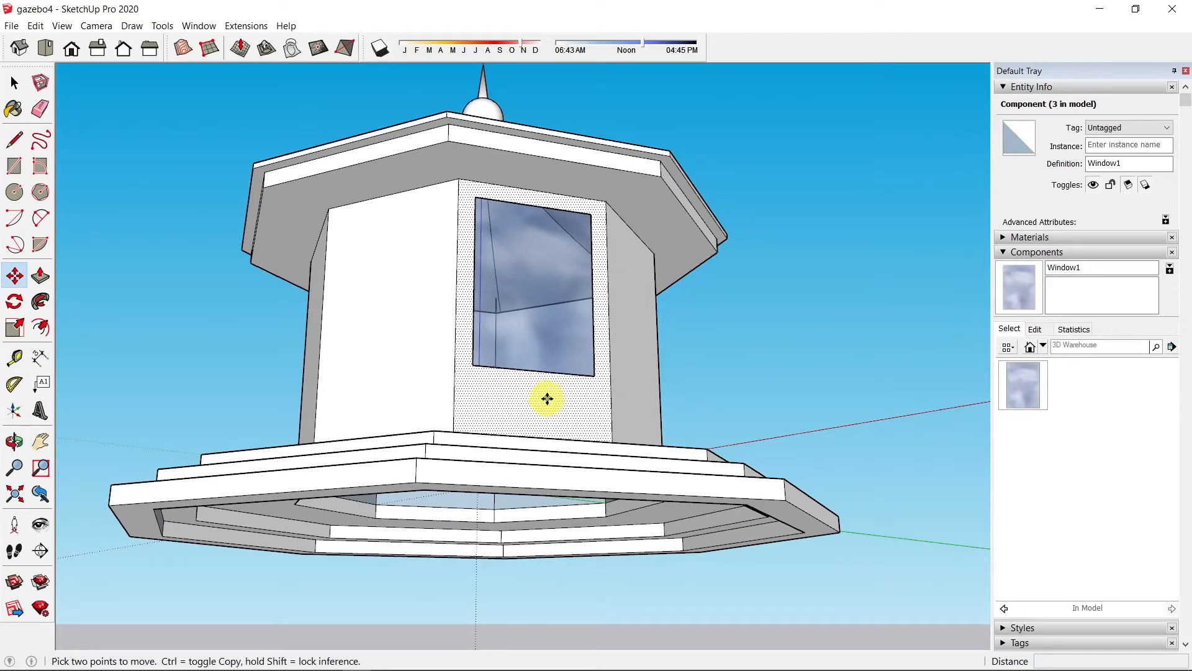
middle_drag(576, 363, 532, 342)
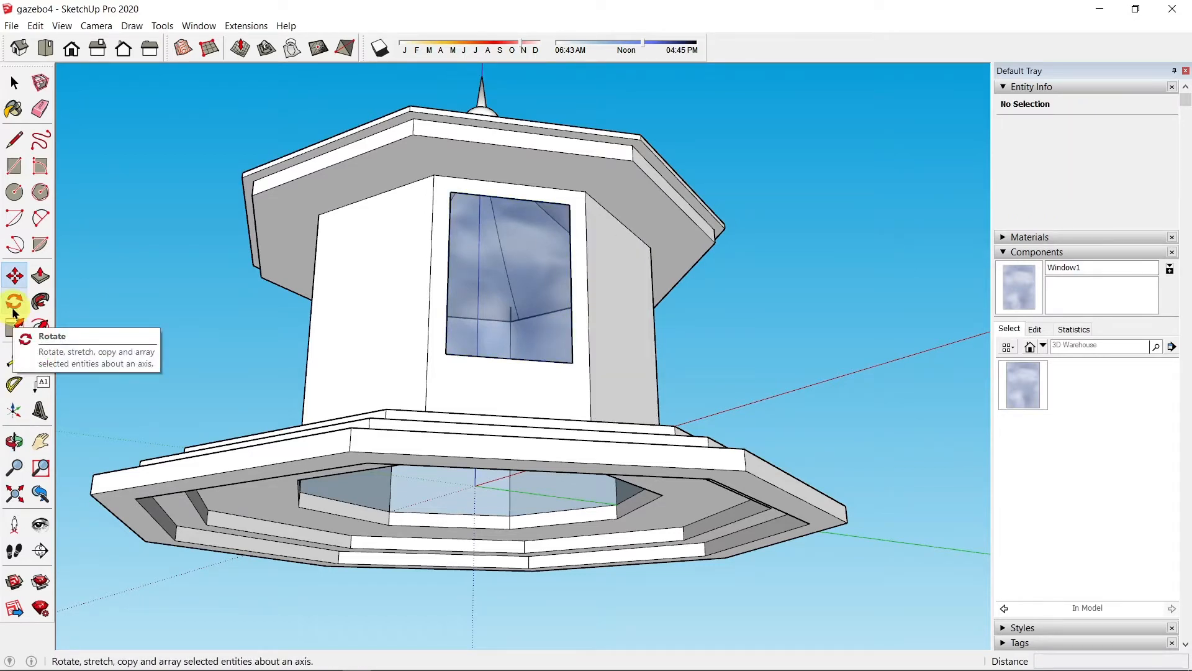
Step: Rotate-copy the front window 45° around the floor centre onto the next wall
key(space)
click(442, 293)
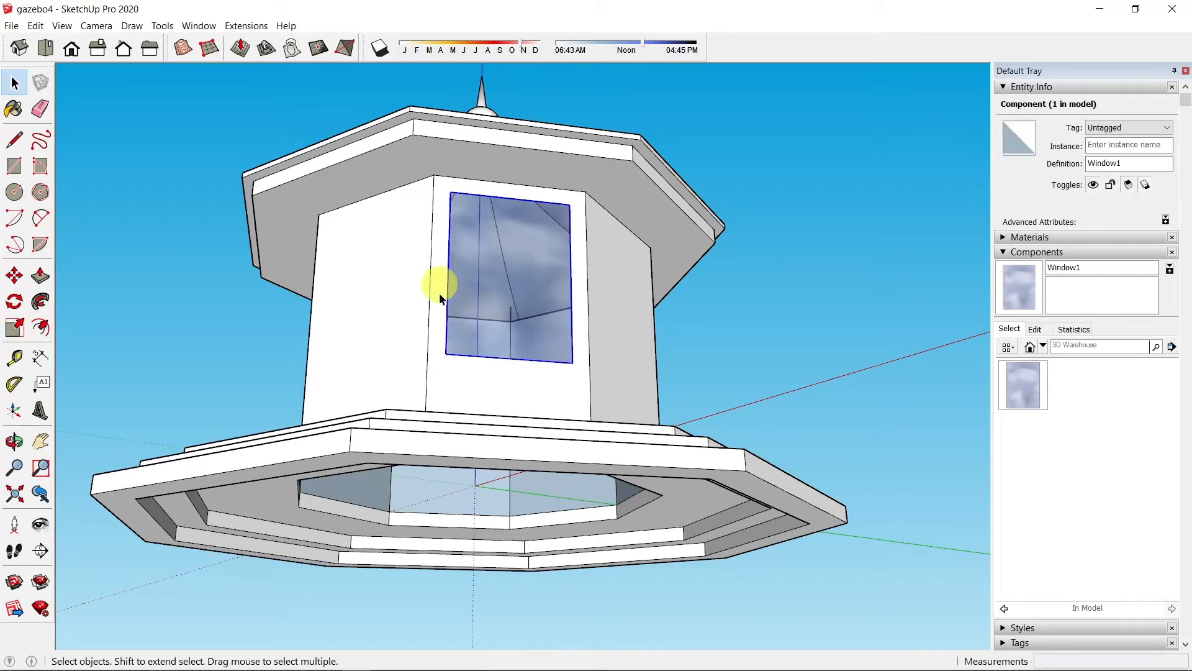
click(12, 306)
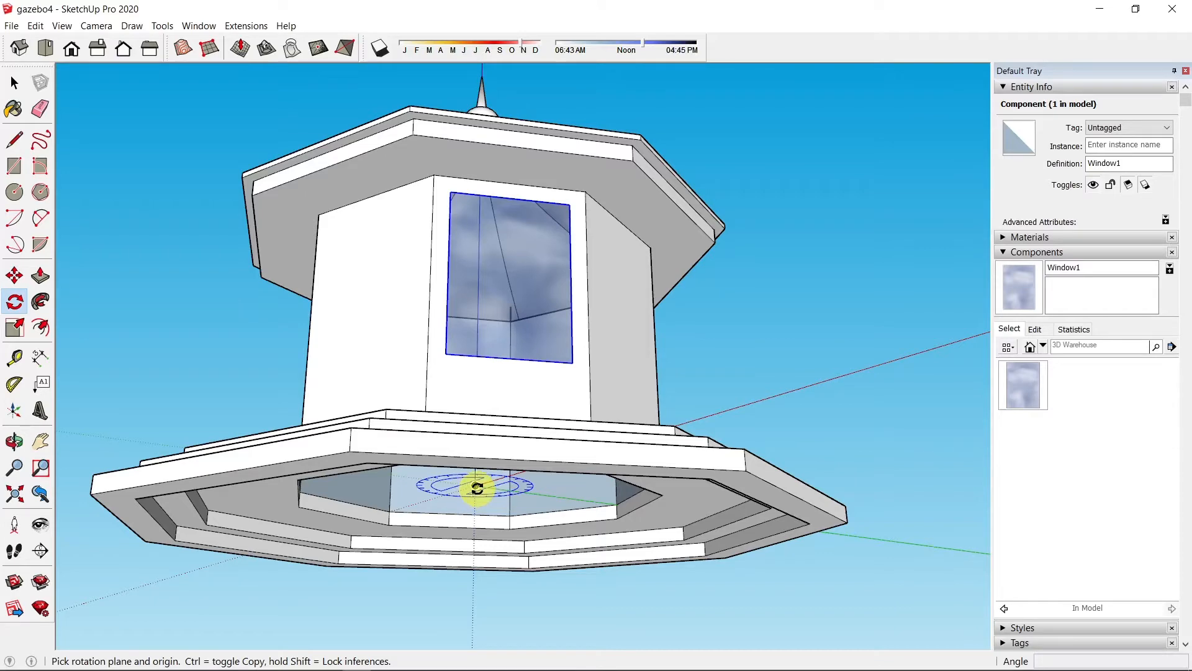
click(479, 488)
middle_drag(478, 489, 519, 607)
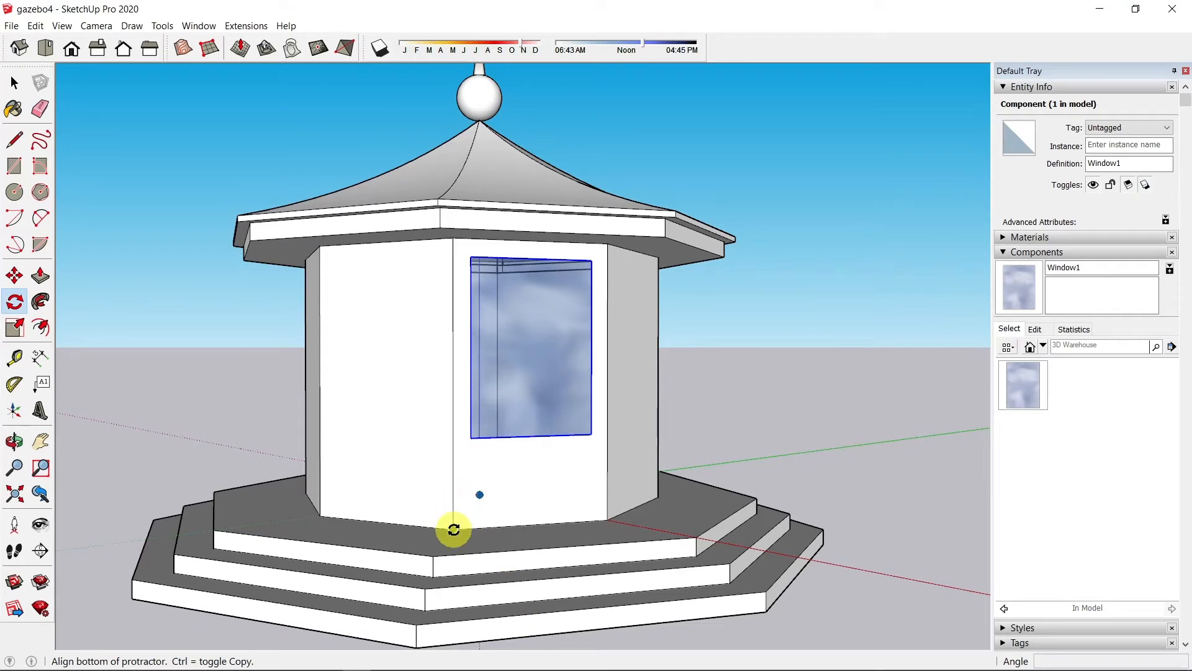
mouse_move(454, 530)
mouse_down()
mouse_move(453, 505)
mouse_move(464, 546)
mouse_move(455, 520)
mouse_up()
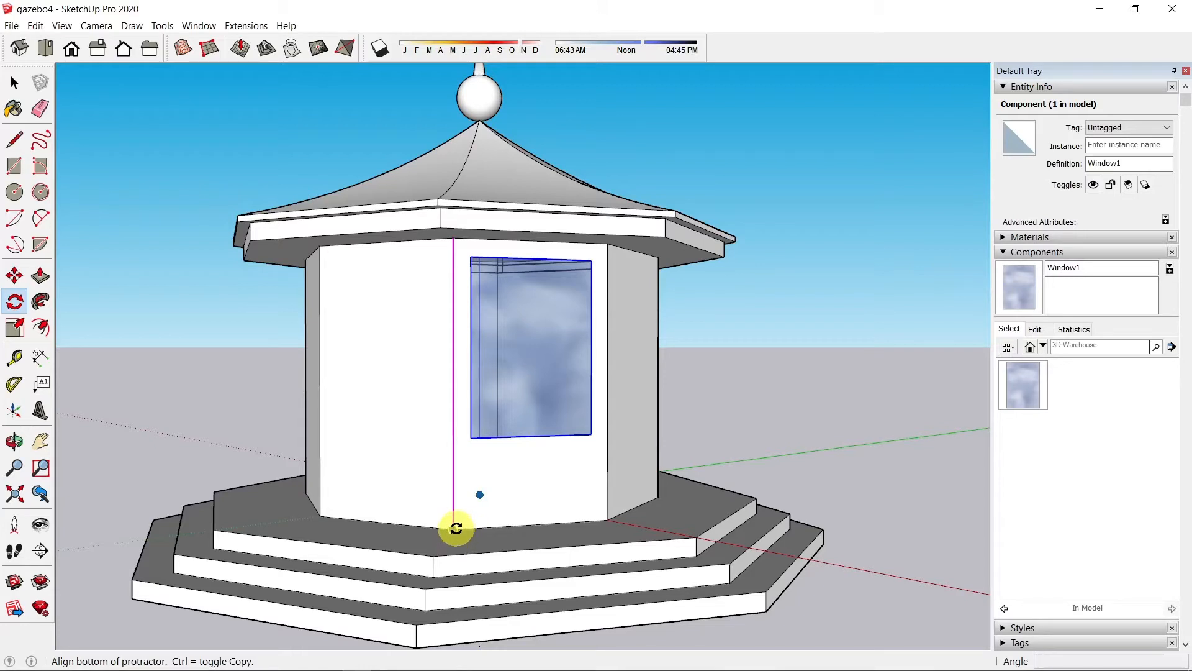
click(455, 528)
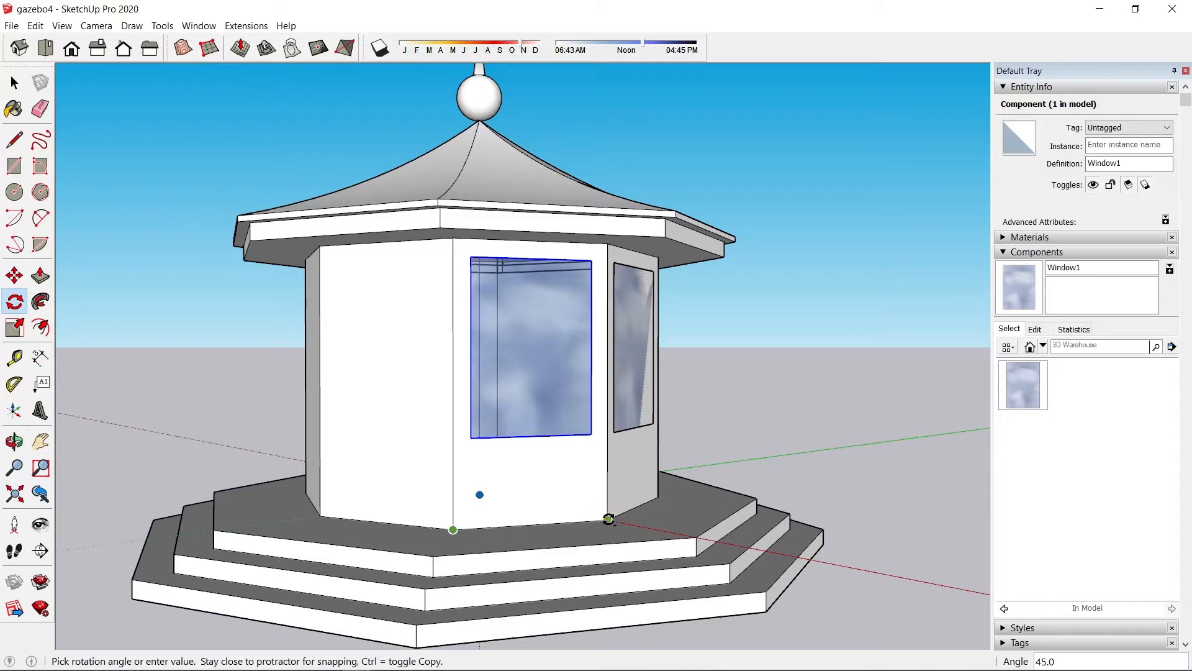
click(608, 519)
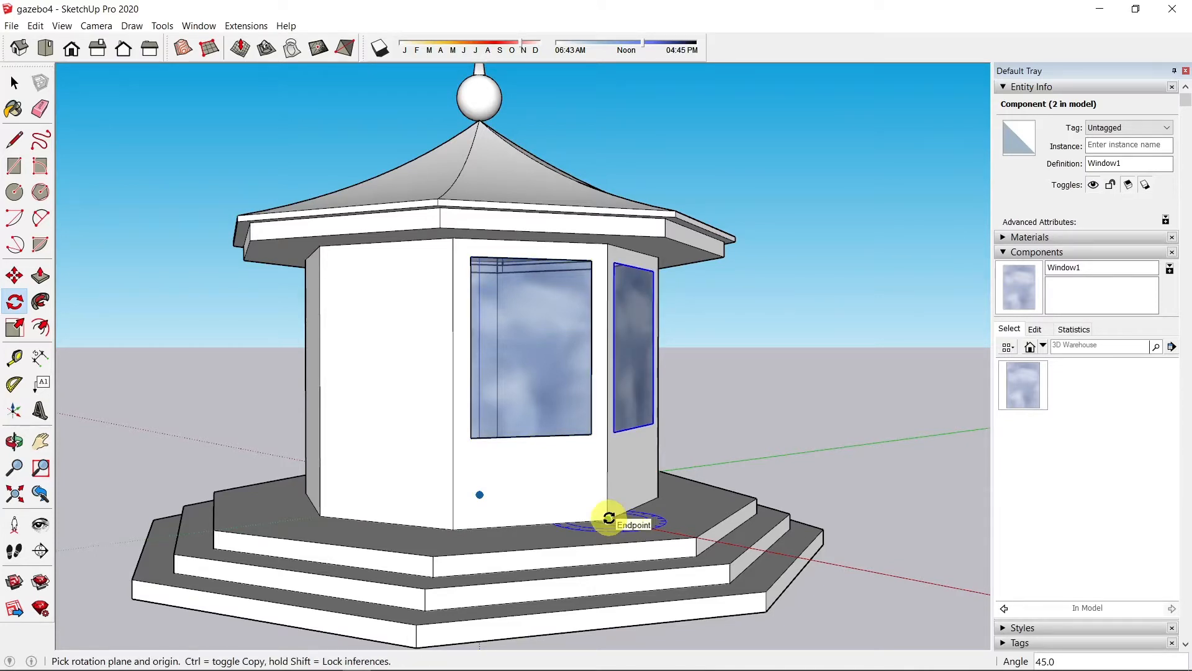
Step: Repeat the rotated copy 7x so all eight walls get a window
text(7x)
key(Return)
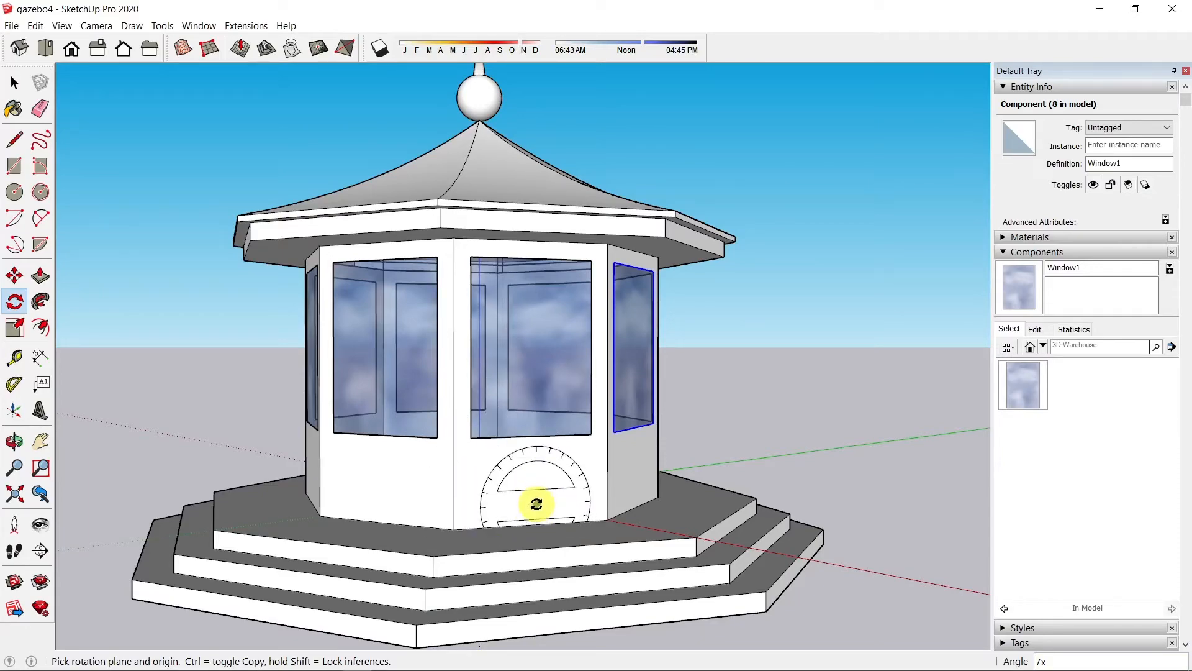
mouse_move(532, 500)
middle_down()
mouse_move(601, 484)
mouse_move(746, 335)
mouse_move(468, 540)
mouse_move(546, 511)
middle_up()
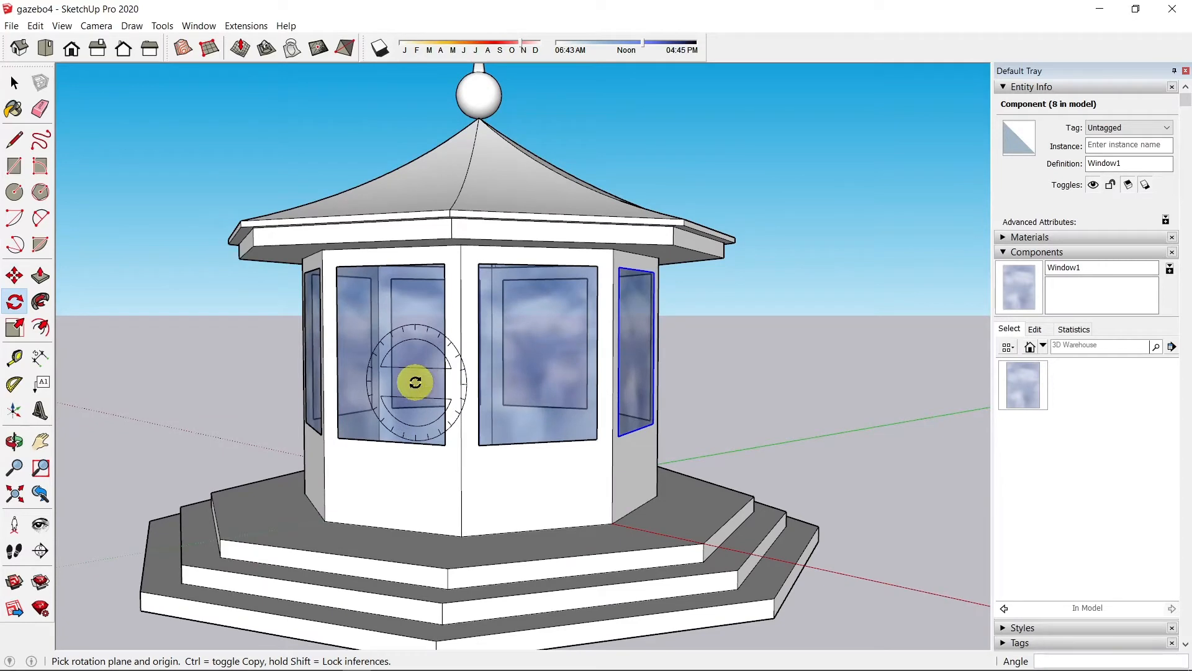
key(space)
click(395, 395)
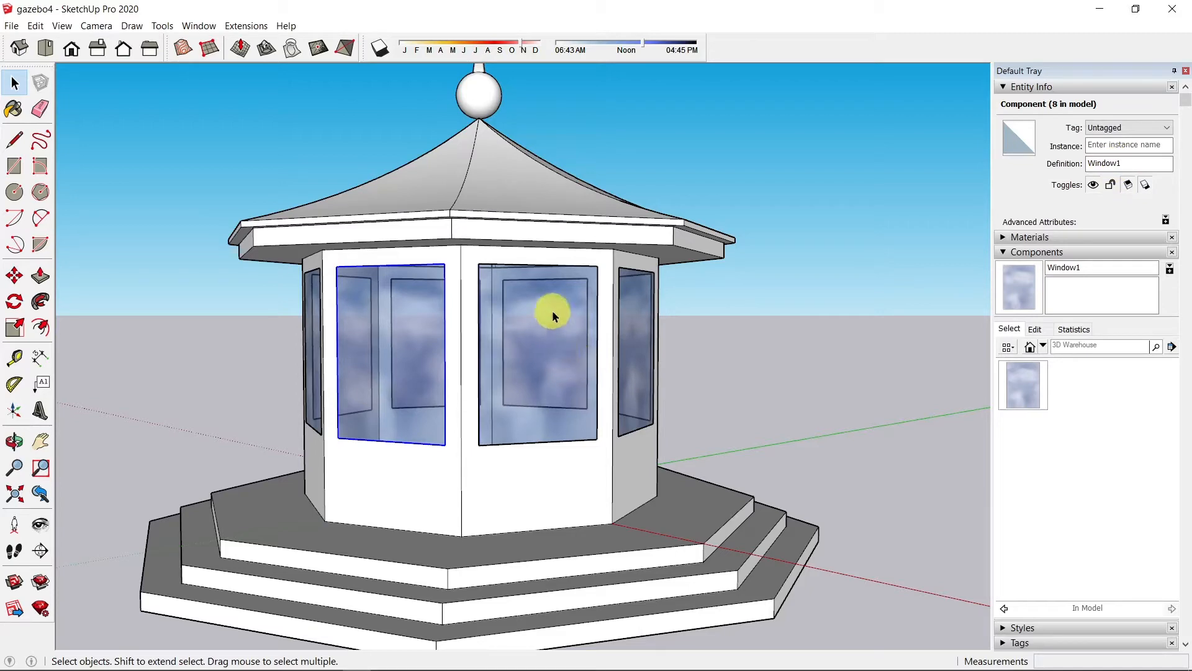
Step: Inside the window component, offset the glass inward by 2 to form a frame
scroll(553, 312, up, 2)
scroll(553, 317, up, 3)
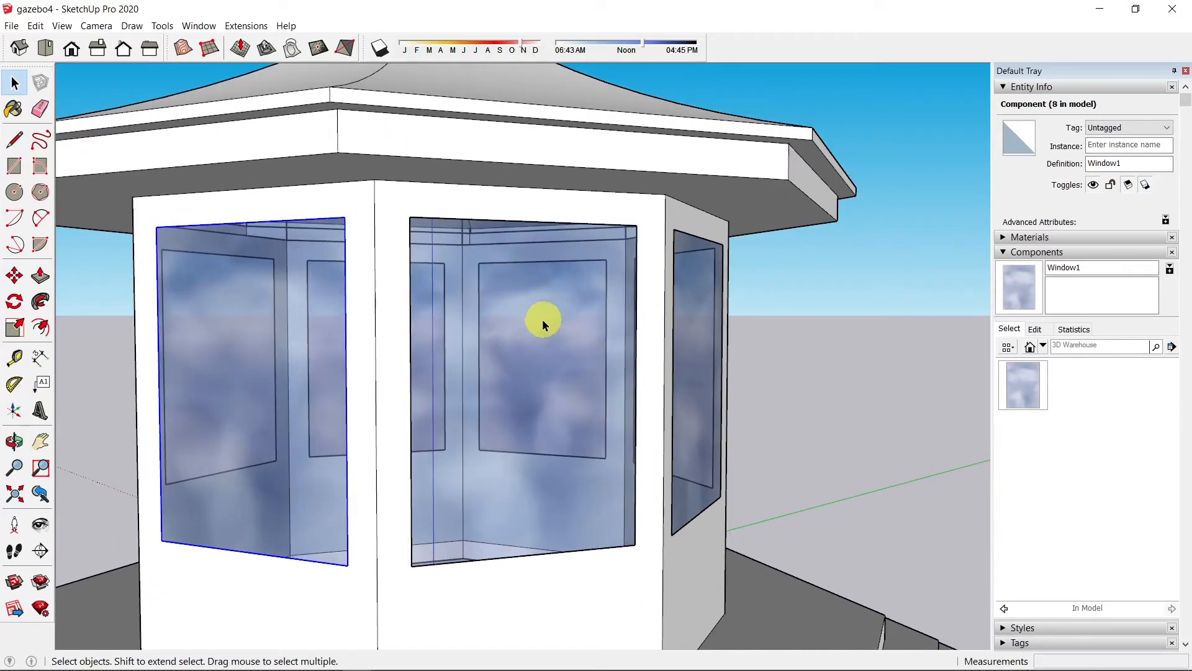
double_click(520, 346)
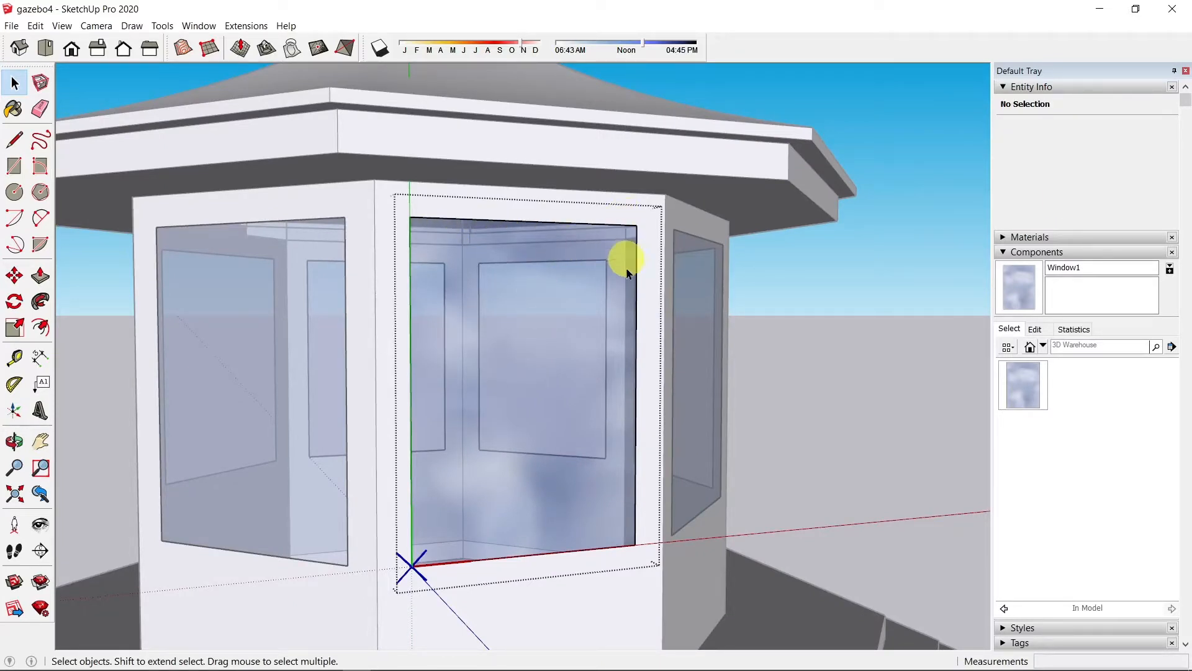
key(f)
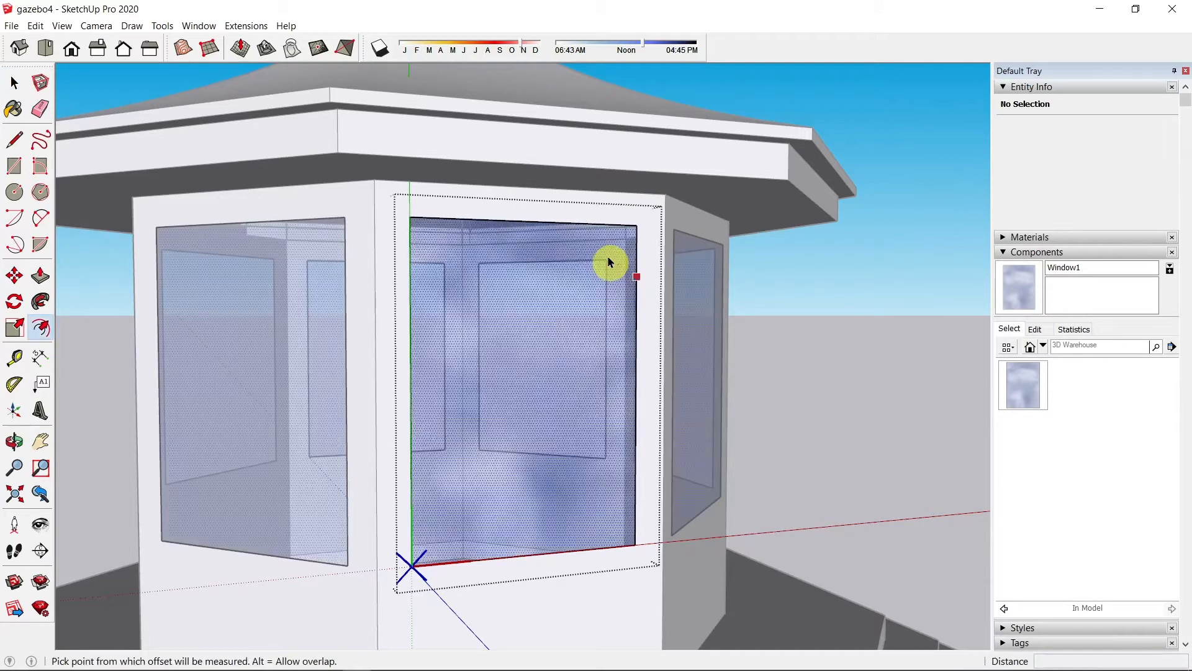
click(595, 224)
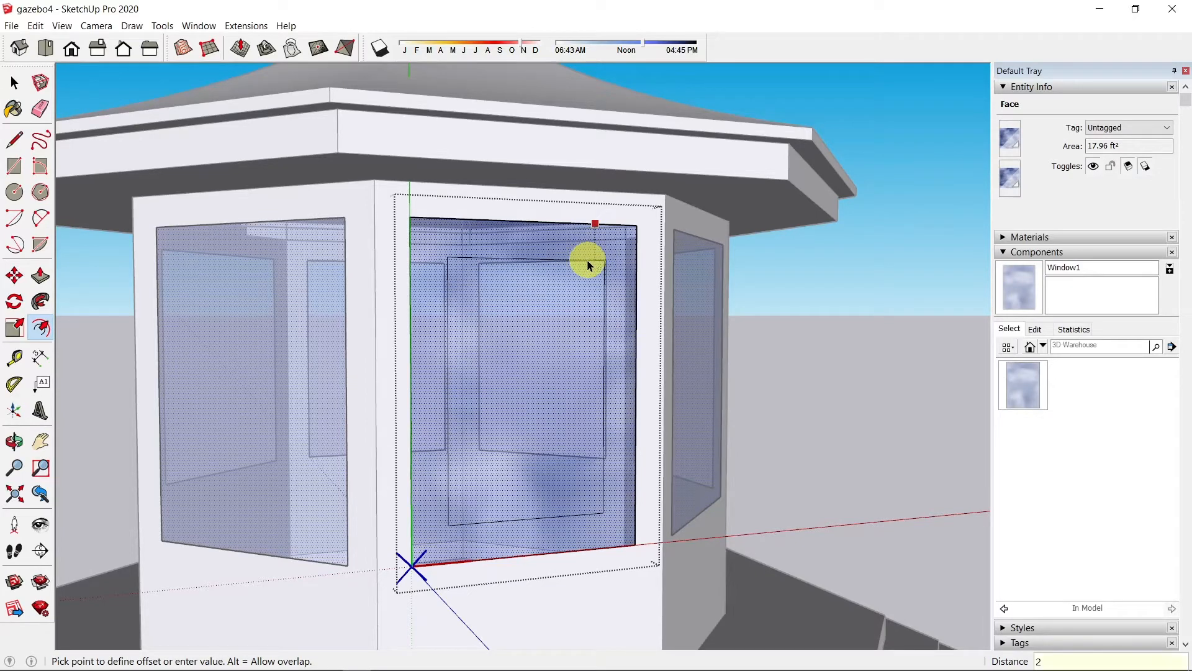
key(Return)
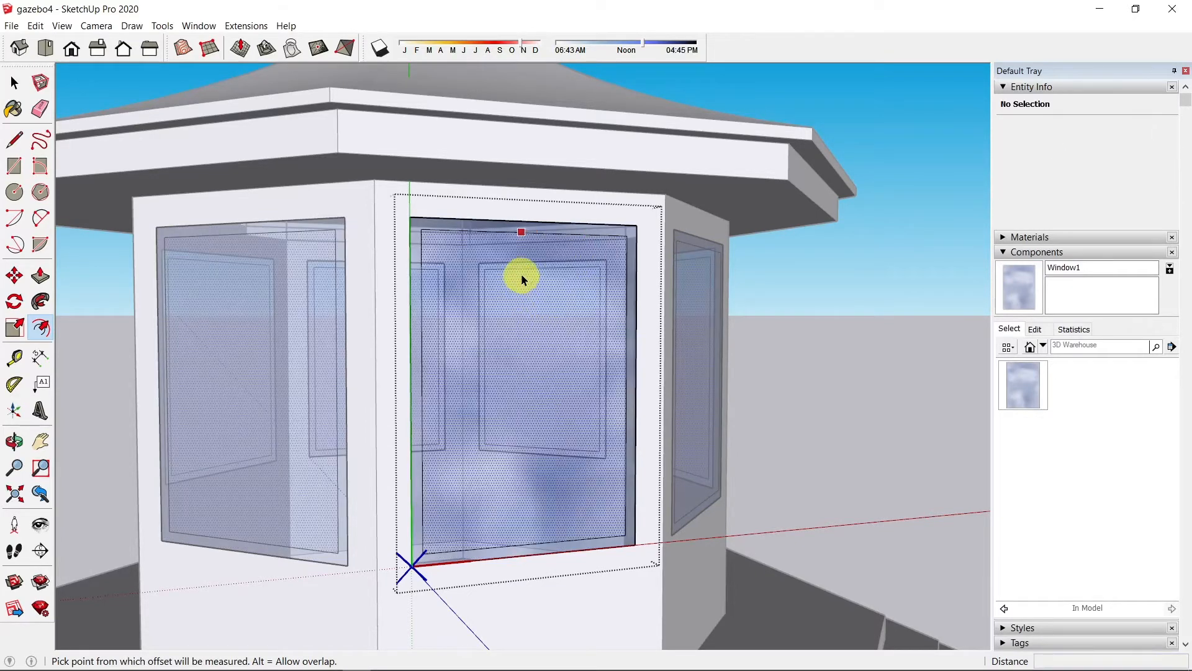
Step: Draw one vertical and three horizontal divider lines across the window glass
key(l)
click(528, 231)
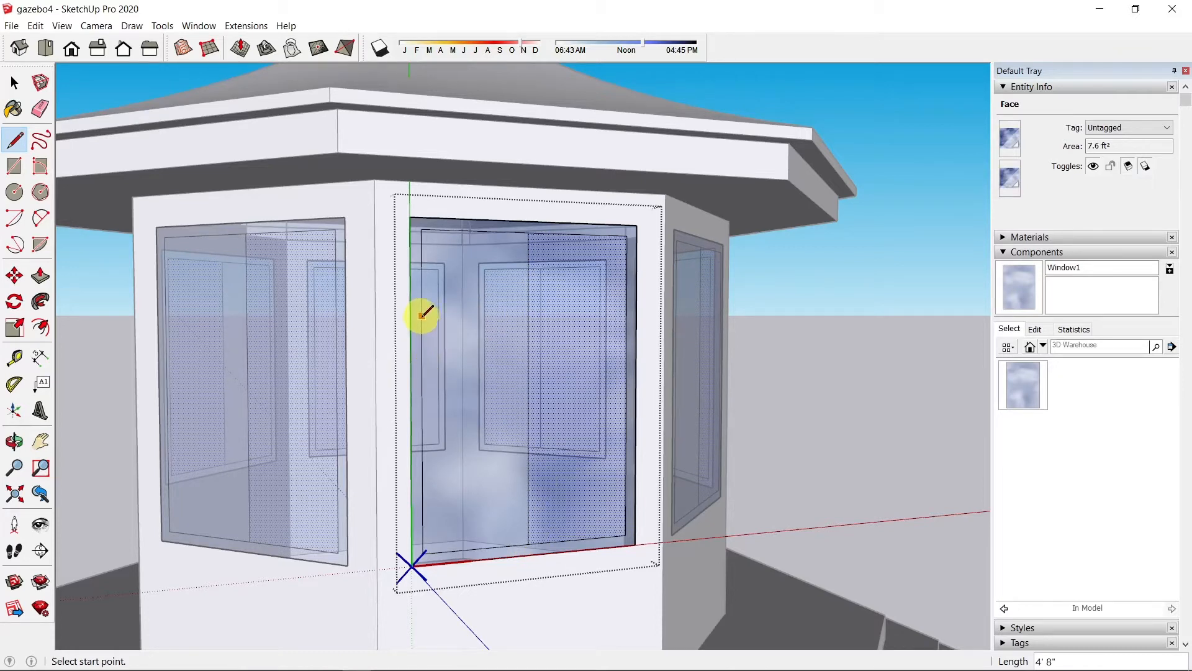
click(422, 392)
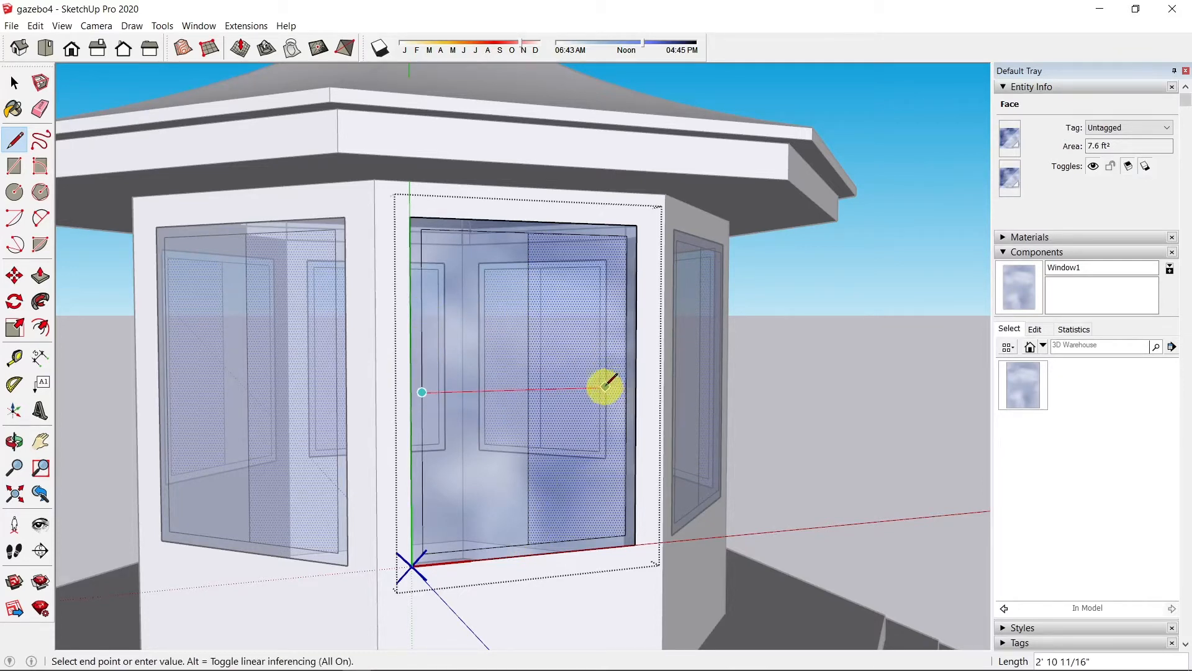
click(625, 389)
click(421, 311)
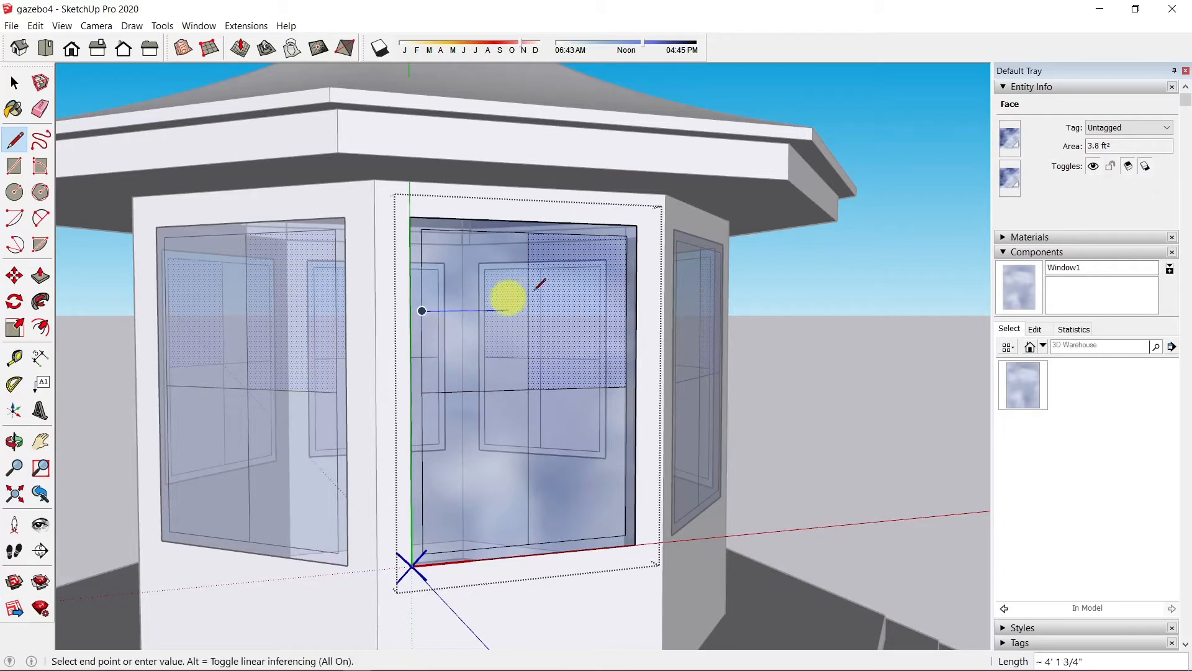
click(626, 309)
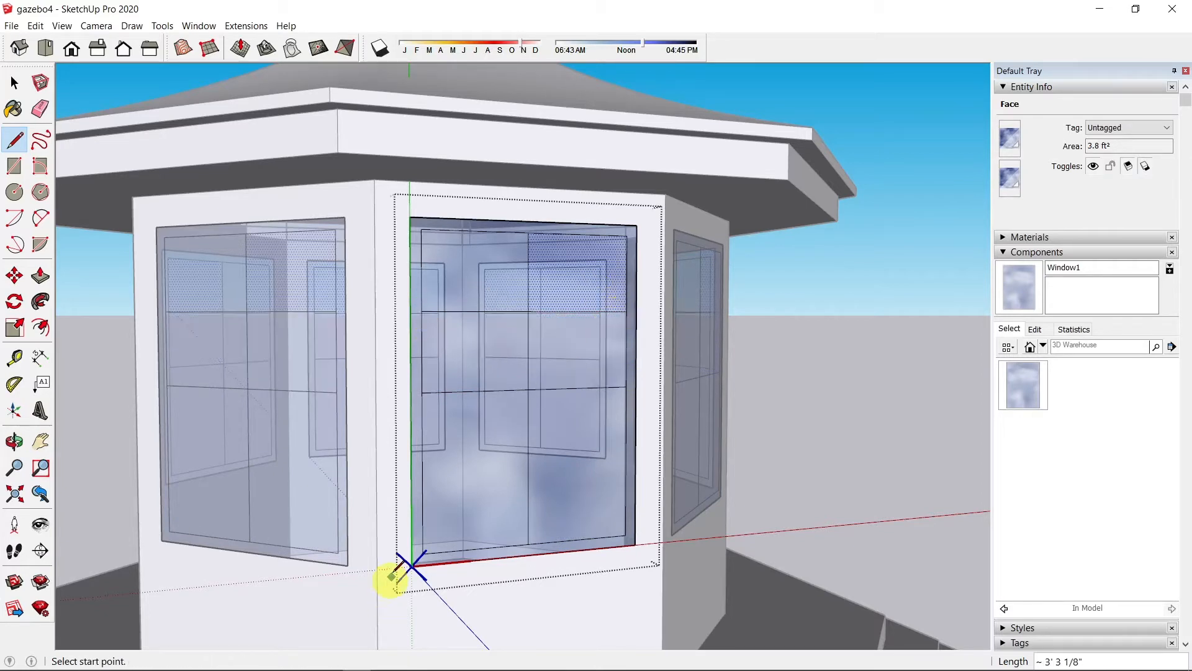
click(423, 473)
click(626, 460)
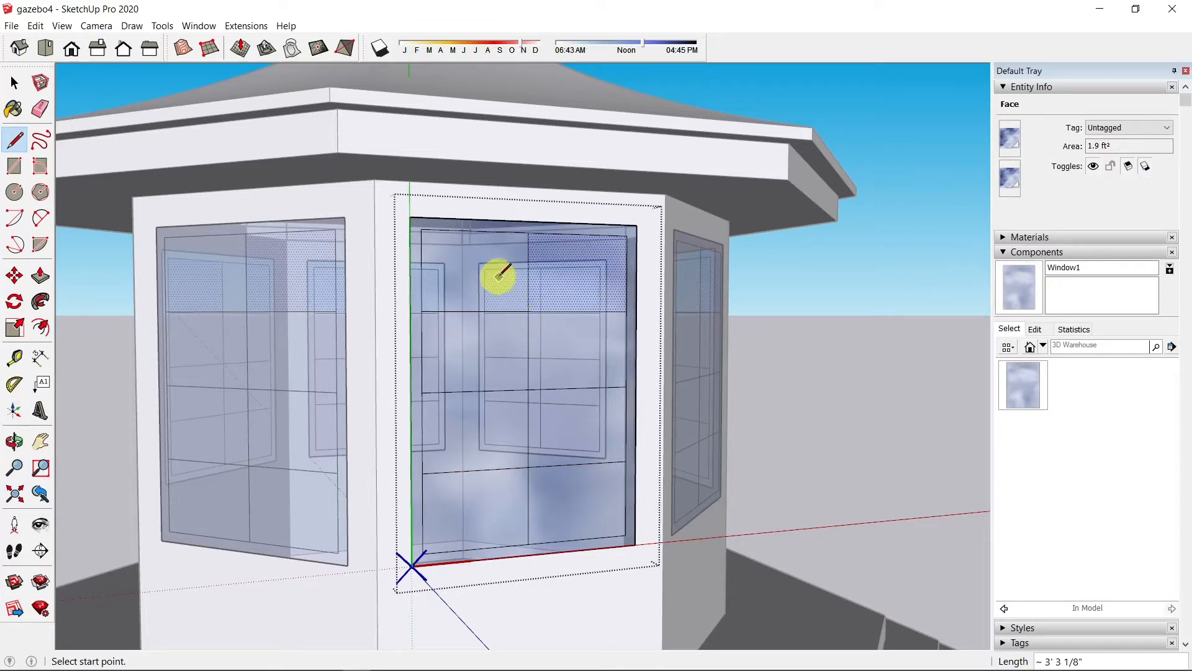
Step: Inset all eight glass panes by 0.5 each
key(f)
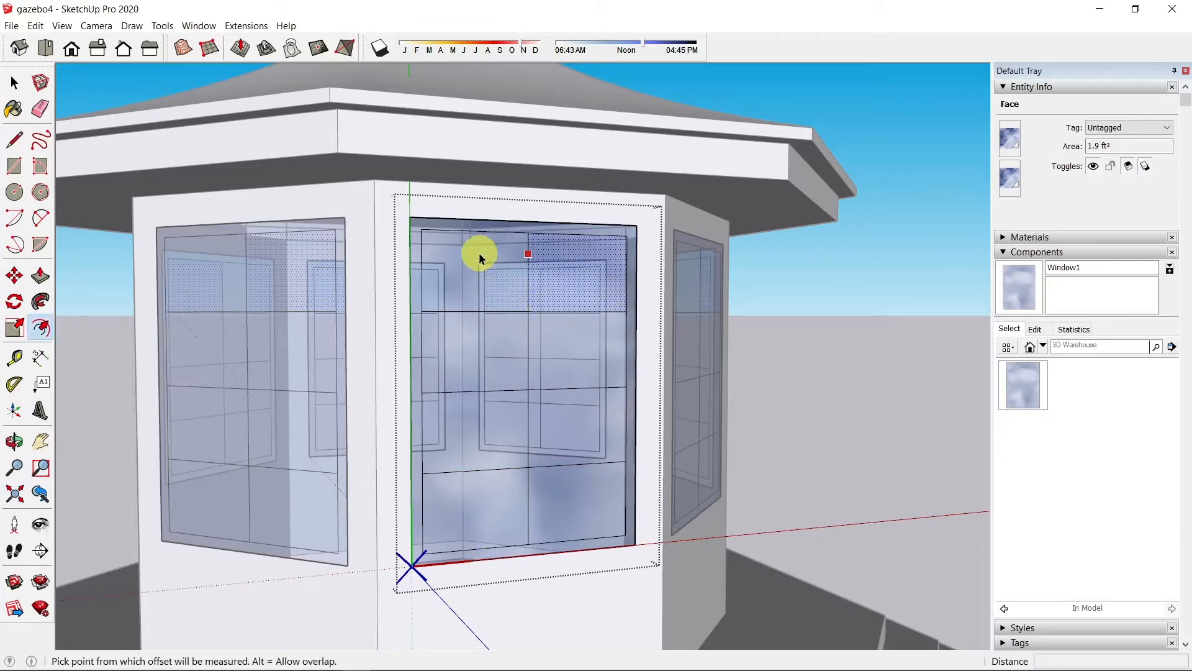
click(567, 253)
scroll(584, 252, up, 2)
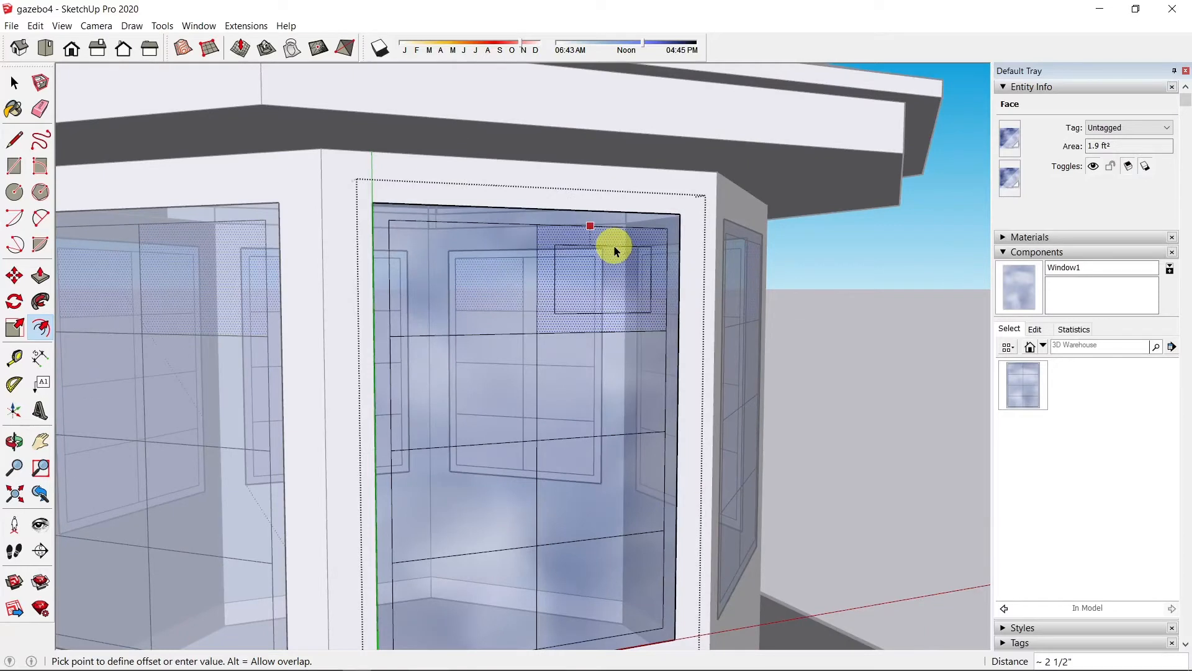
text(0.5)
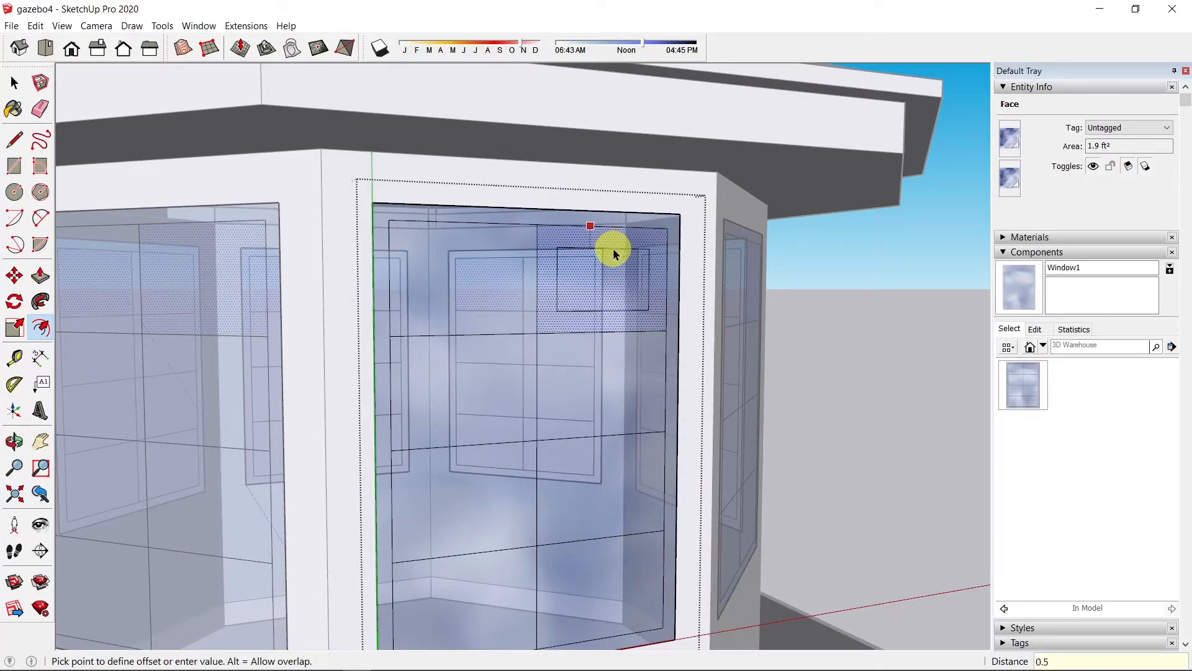
key(Return)
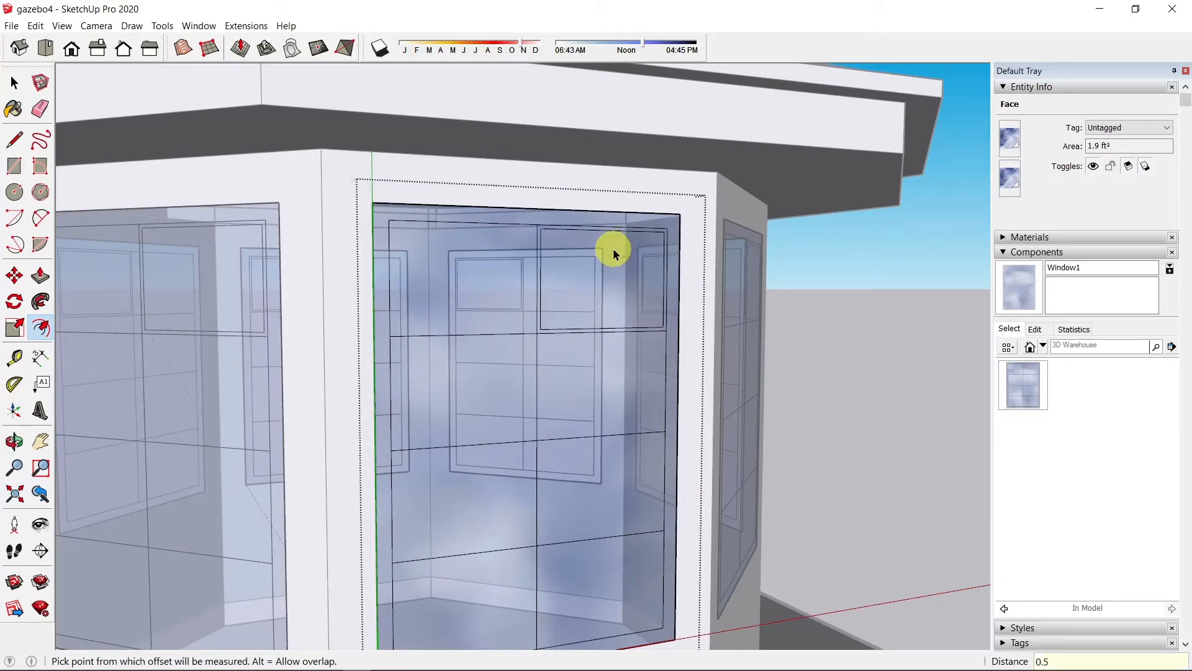
double_click(492, 286)
double_click(488, 395)
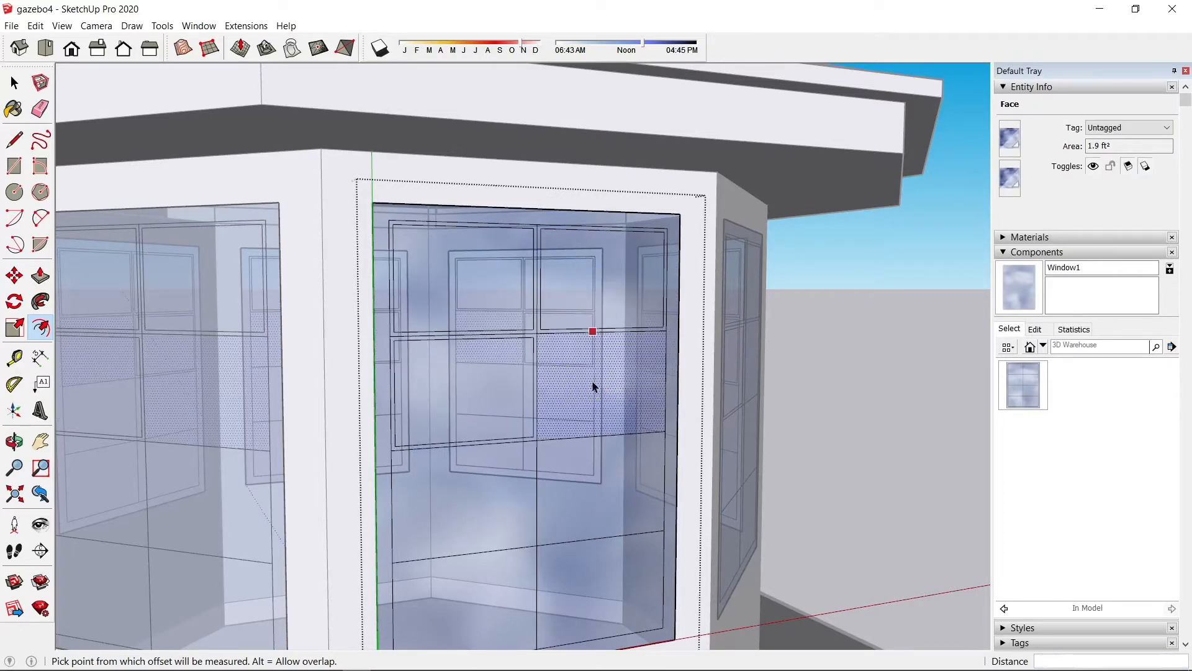
double_click(593, 386)
double_click(505, 488)
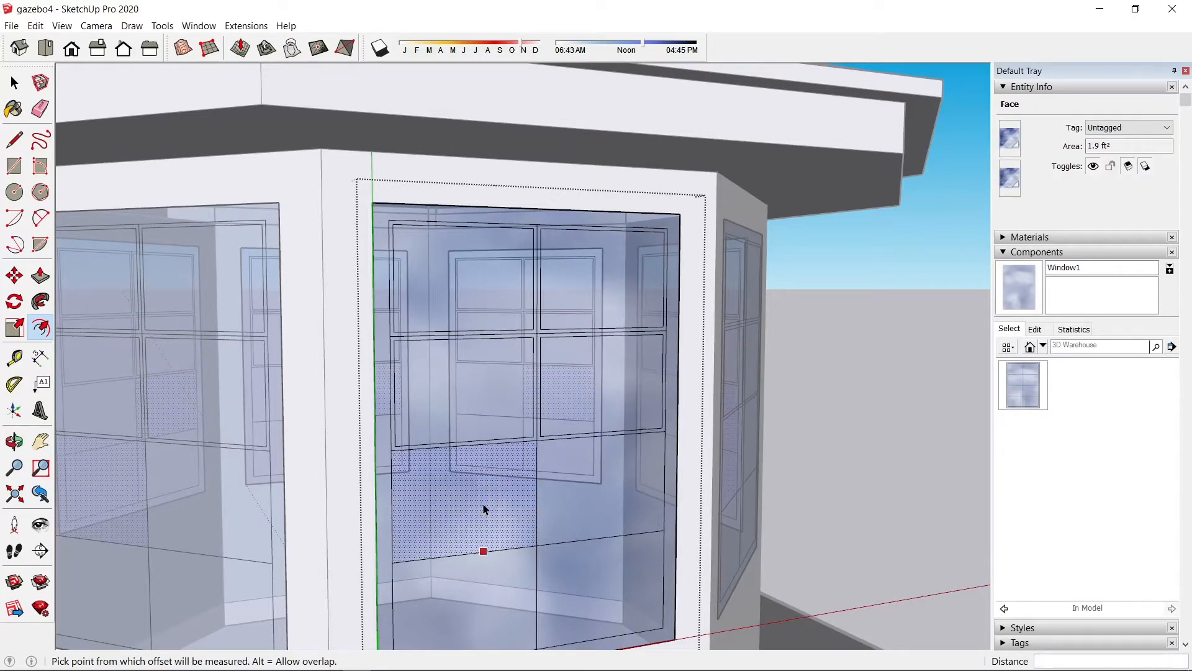
double_click(576, 491)
double_click(584, 589)
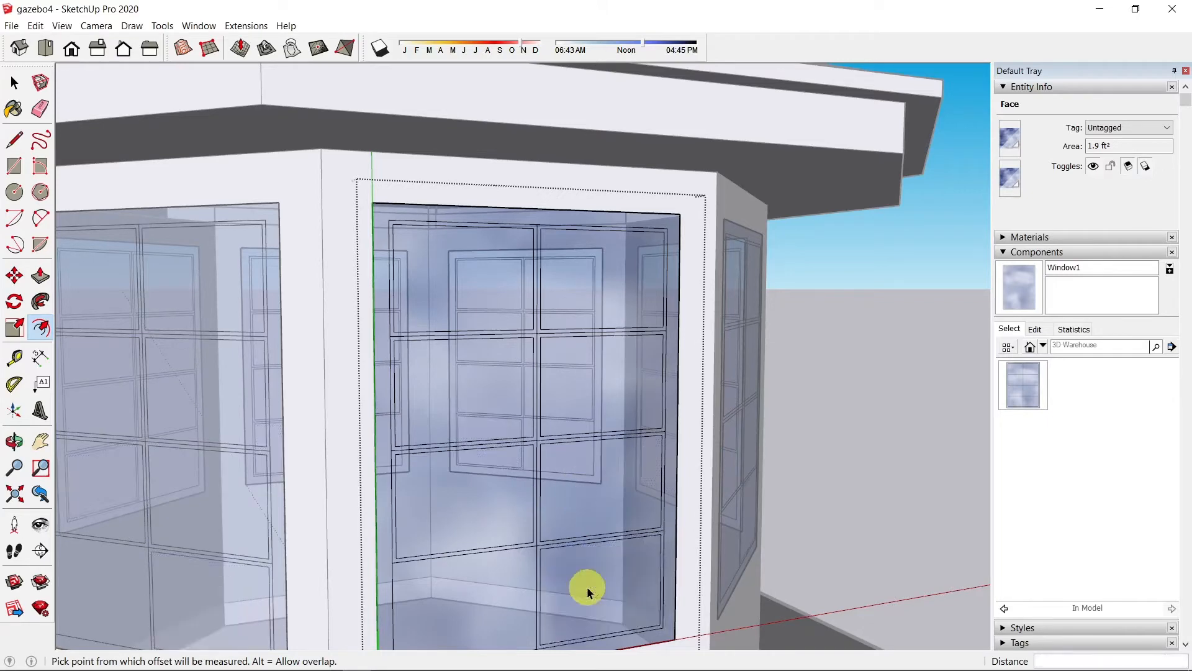
double_click(477, 609)
Step: Erase the leftover centre vertical edge with the Eraser
scroll(553, 350, up, 3)
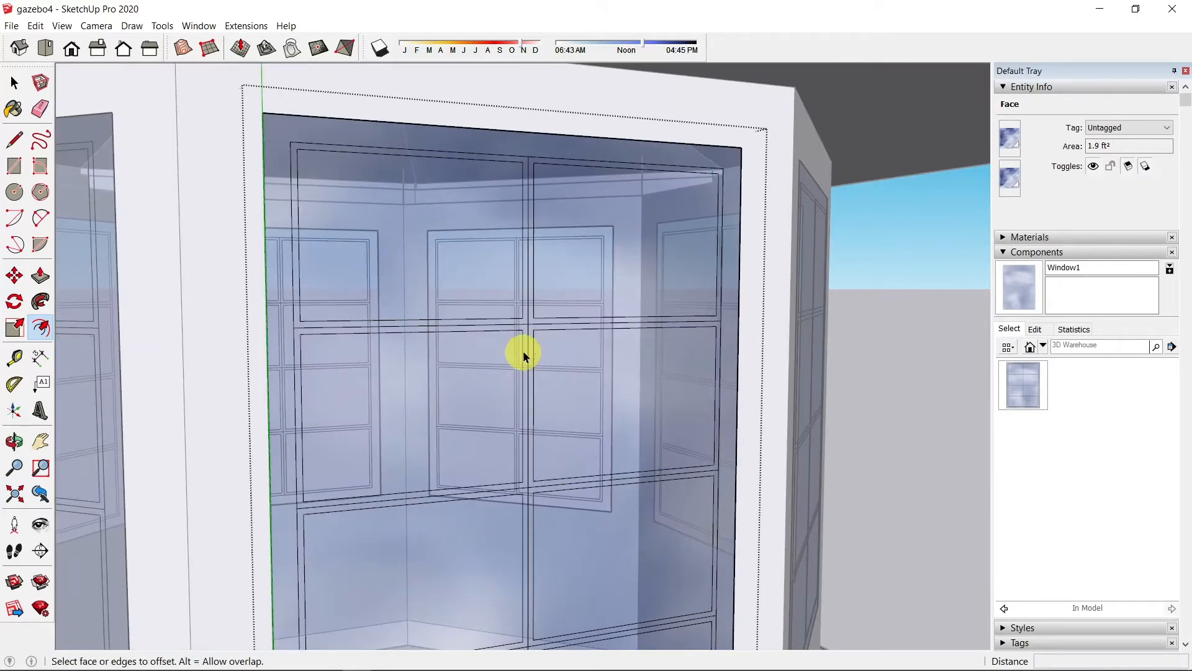
key(e)
click(527, 323)
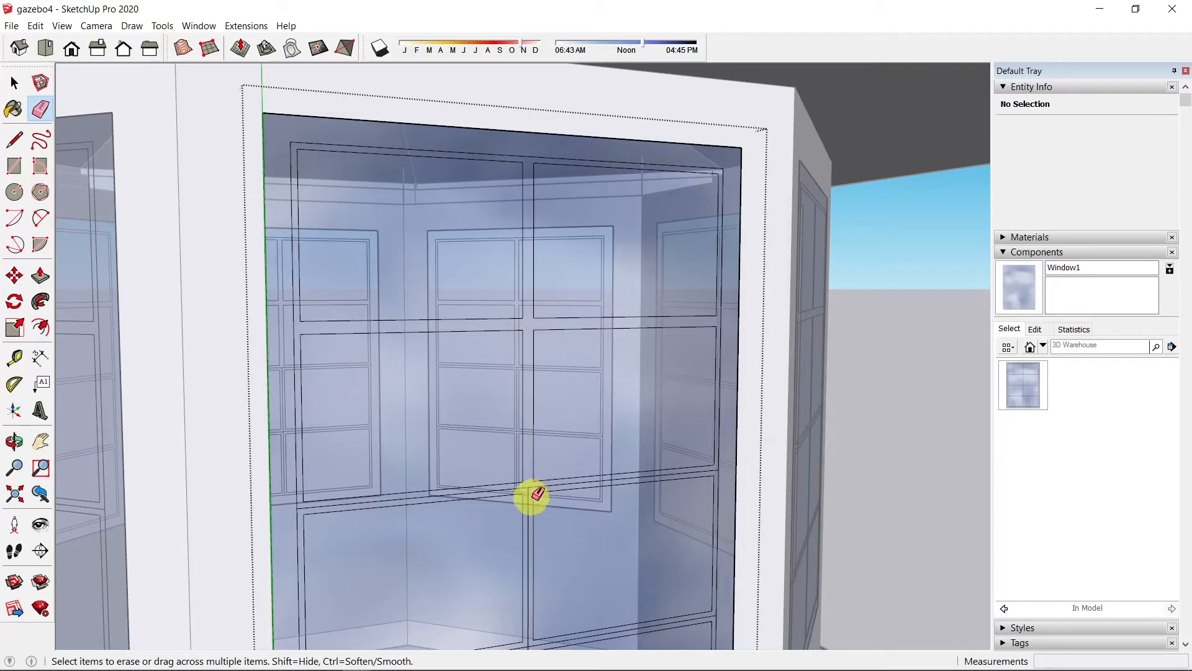
scroll(531, 488, down, 6)
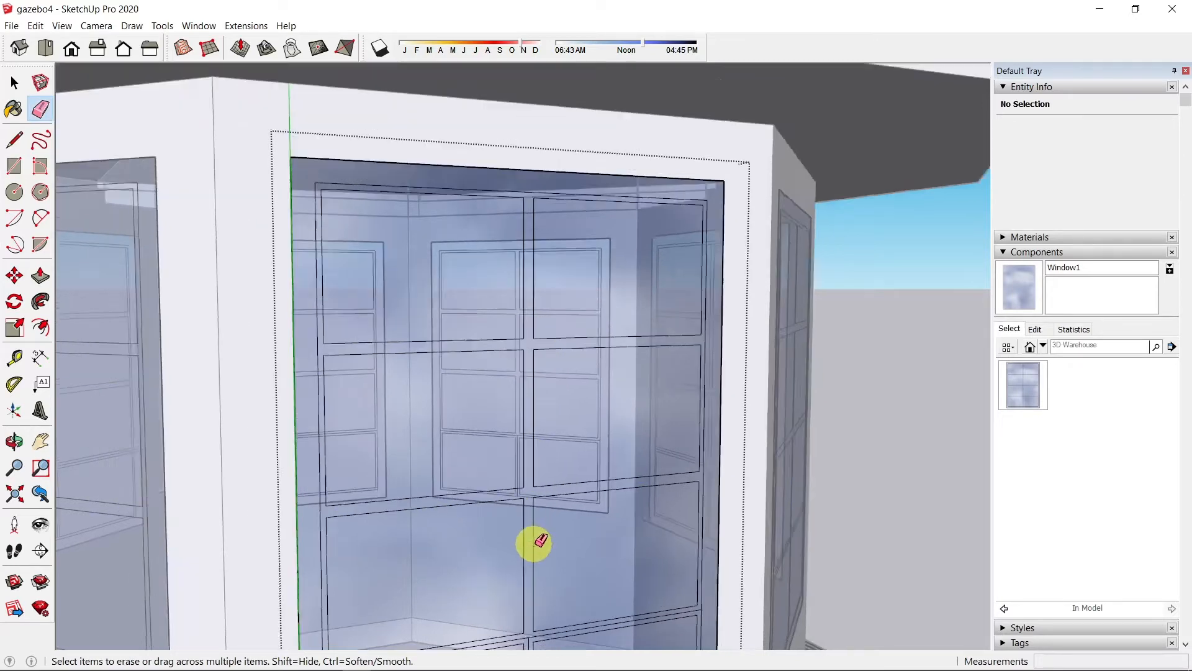
scroll(546, 632, up, 8)
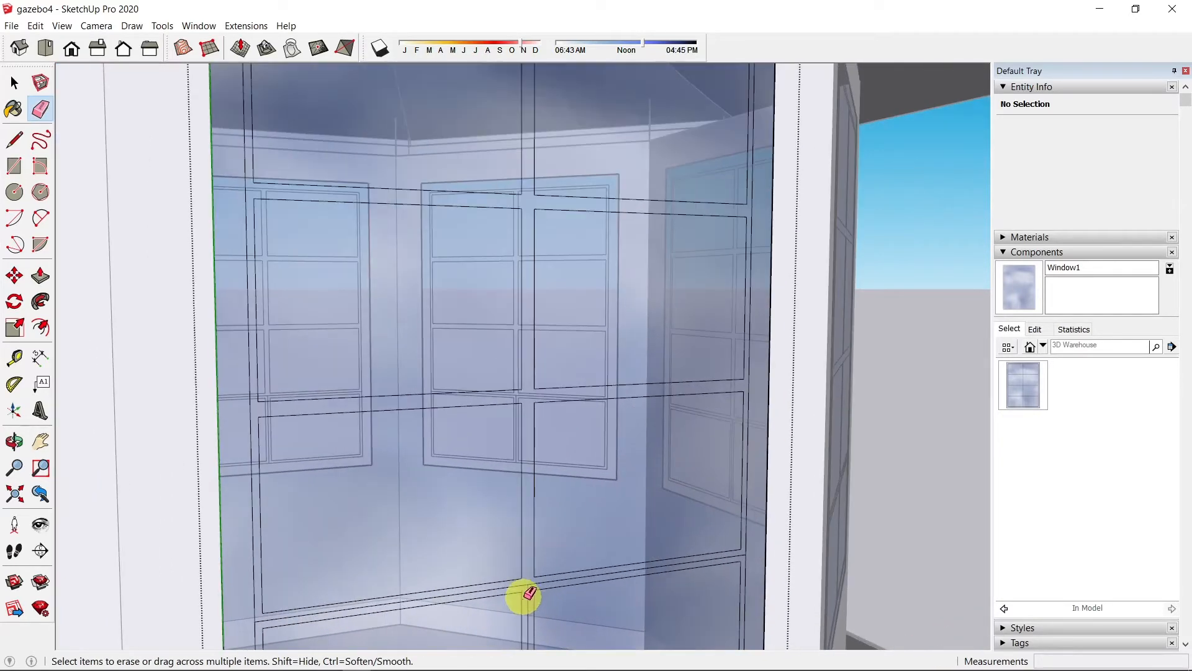
scroll(541, 535, down, 4)
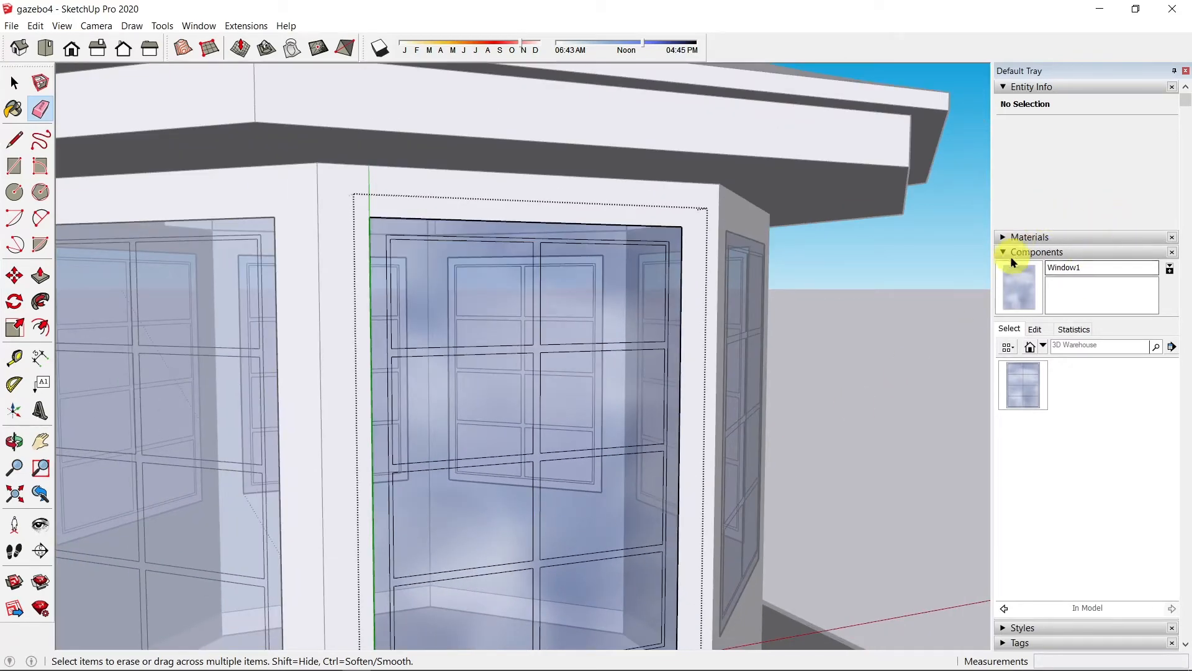
Step: From the Wood collection, paint the mullions Wood Veneer 01 and the outer frame Wood Floor Dark
click(999, 237)
click(1156, 334)
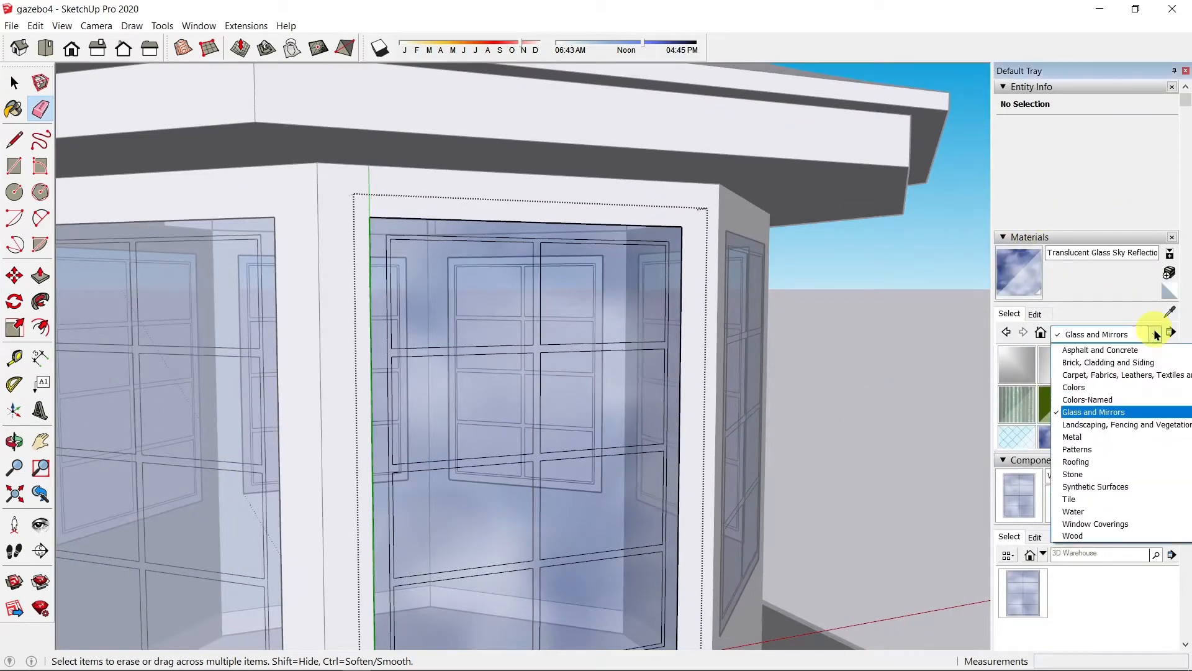
click(1098, 535)
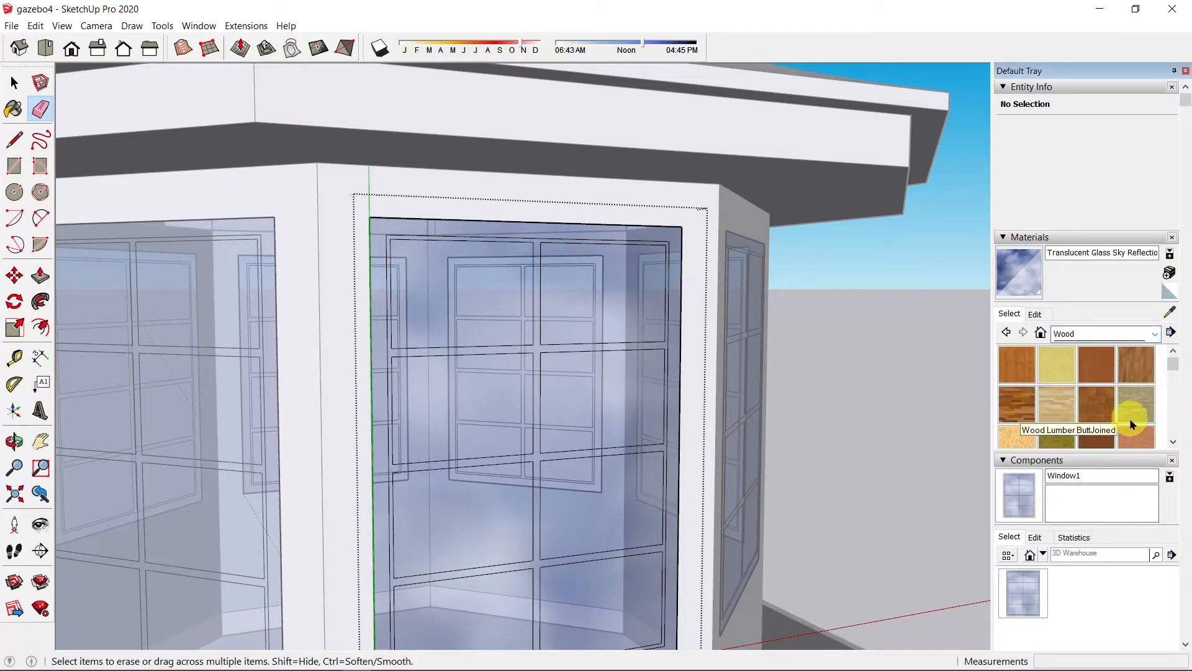
click(1097, 435)
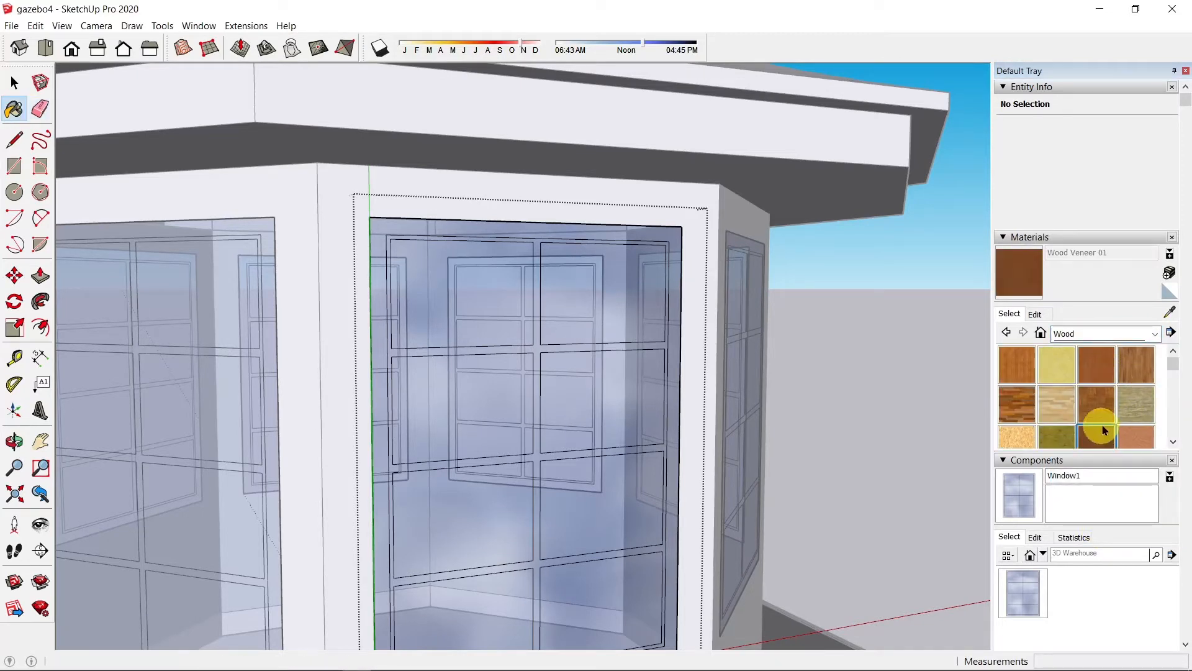
click(531, 340)
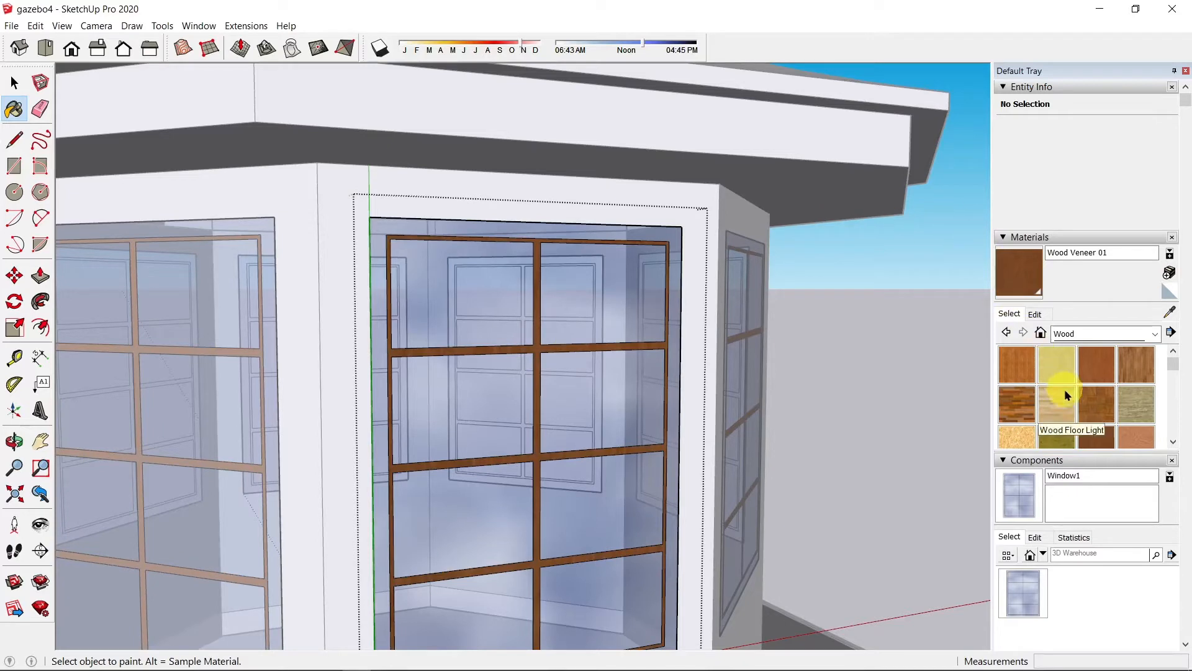
click(1016, 403)
click(670, 235)
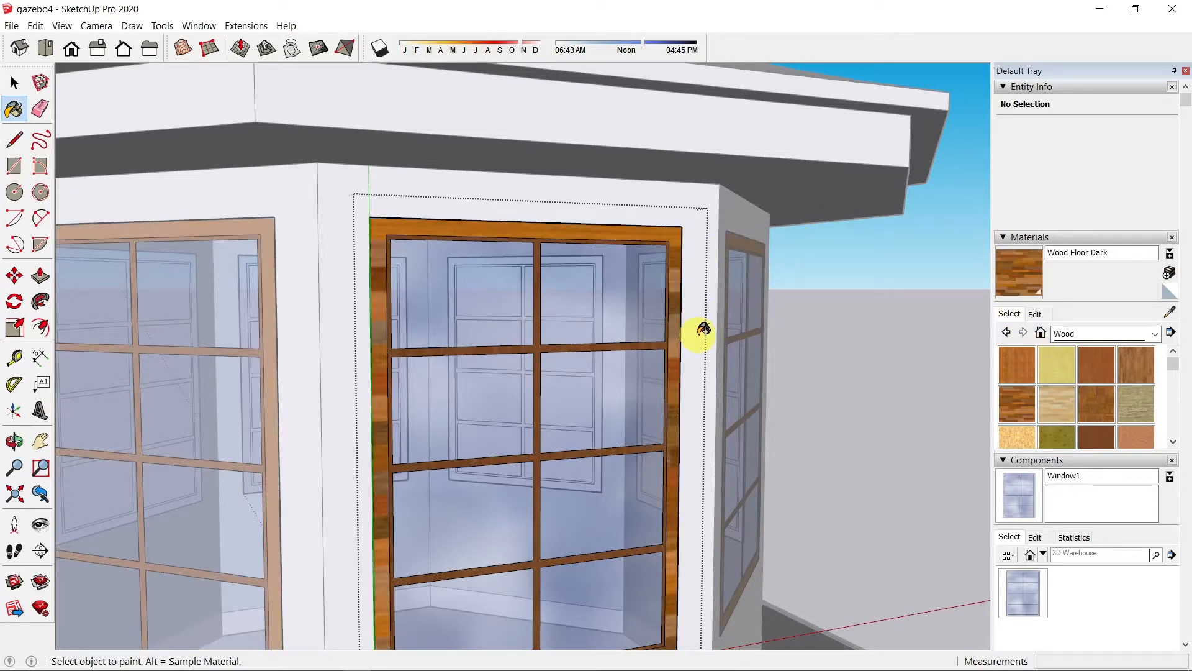
Step: Orbit to an angled view and begin push/pulling the window's outer frame
mouse_move(650, 354)
middle_down()
mouse_move(700, 354)
mouse_move(747, 298)
mouse_move(740, 219)
mouse_move(621, 253)
mouse_move(585, 312)
mouse_move(538, 335)
mouse_move(655, 326)
middle_up()
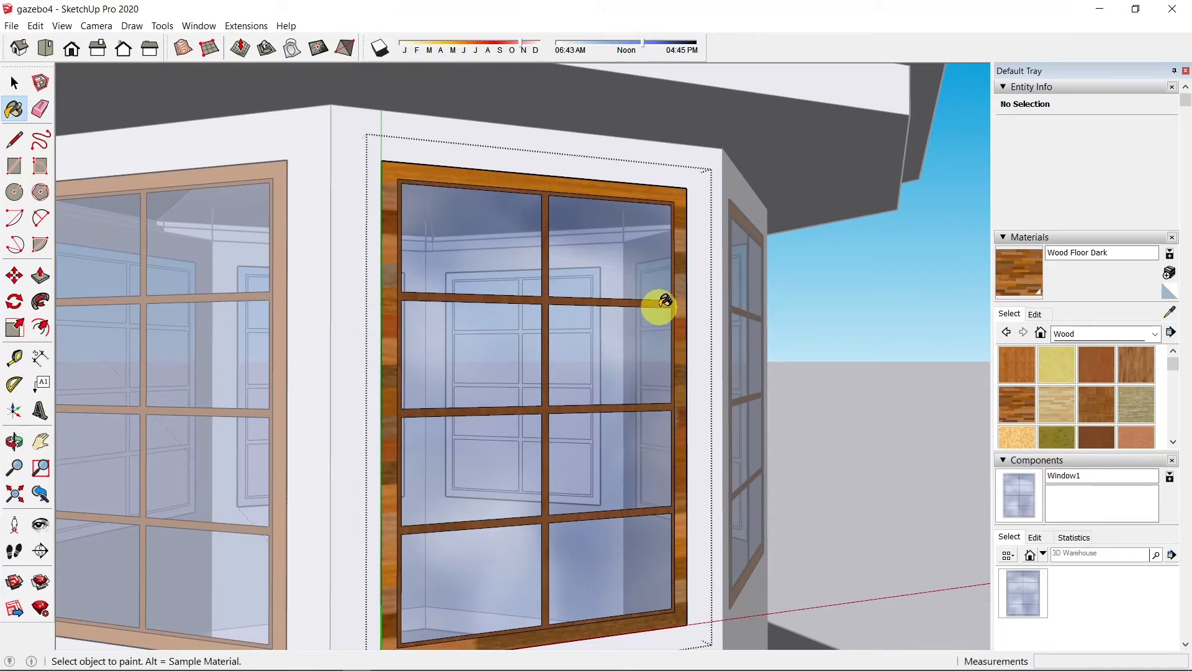
key(p)
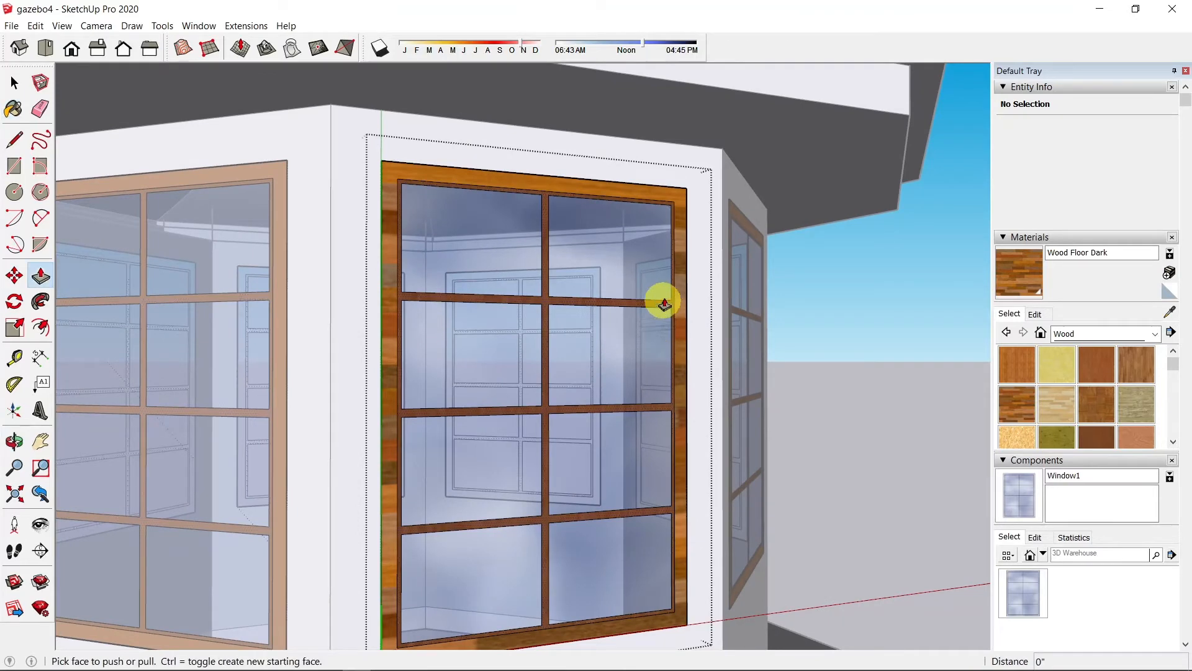
click(682, 226)
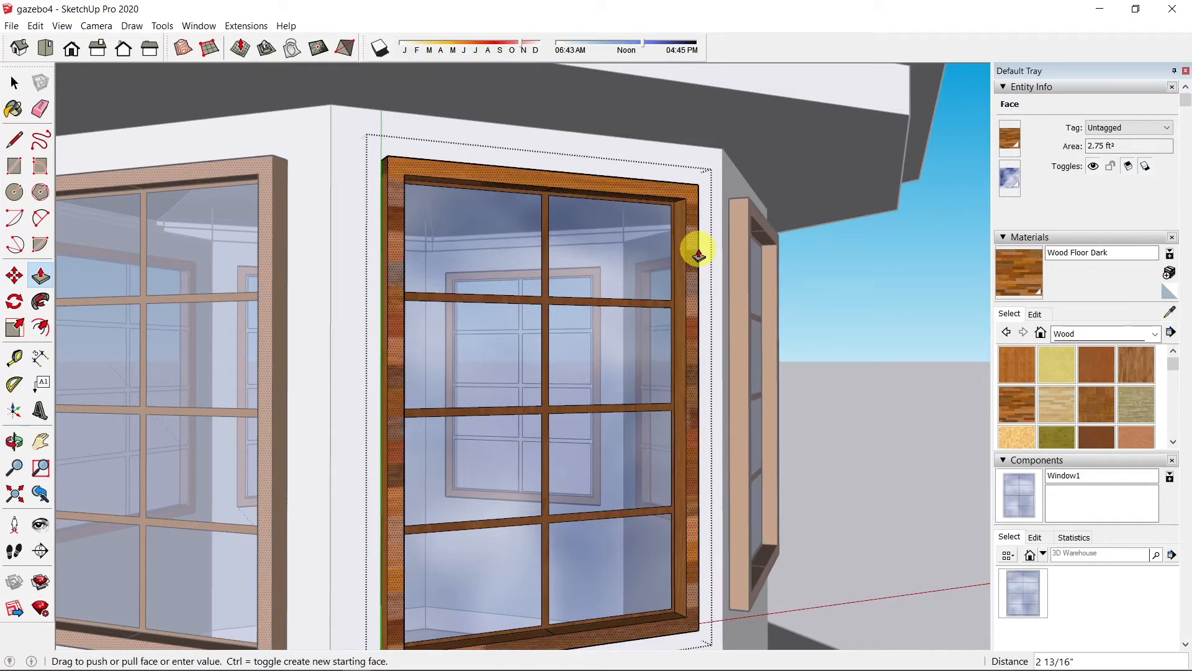
Step: Extrude the window frame 2 inches and the muntins 1 inch
text(2)
key(Return)
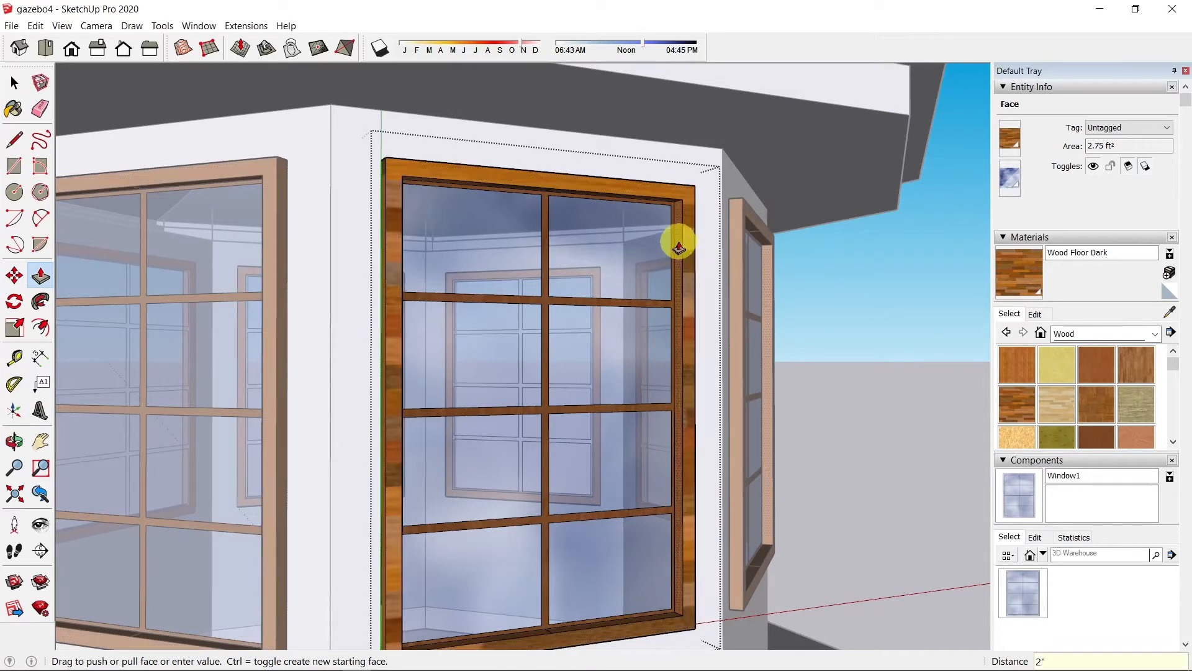
scroll(646, 346, up, 5)
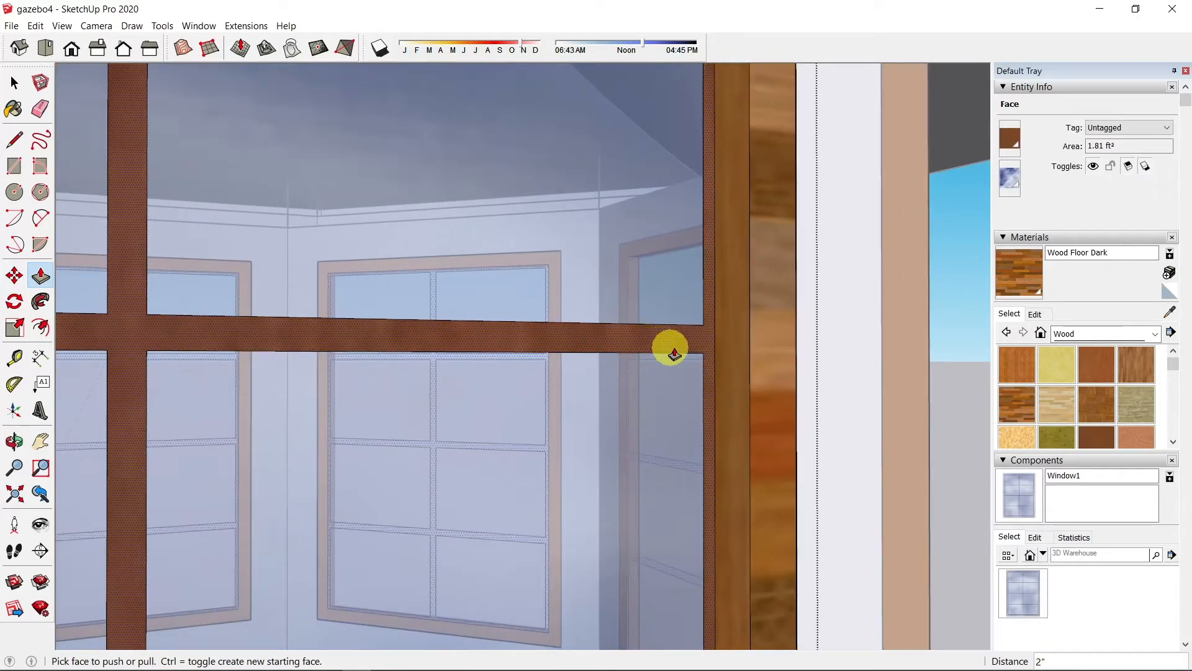
click(683, 352)
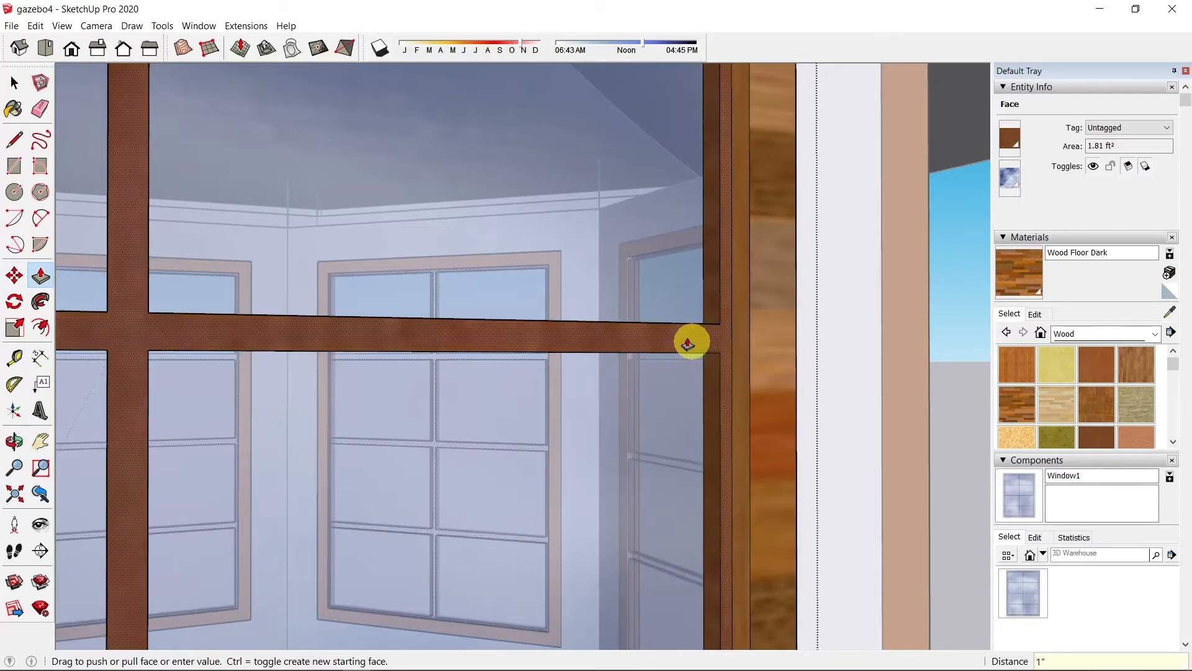
key(Return)
Step: Exit the Window1 component and orbit to review all the windows
scroll(674, 332, down, 5)
scroll(746, 407, down, 5)
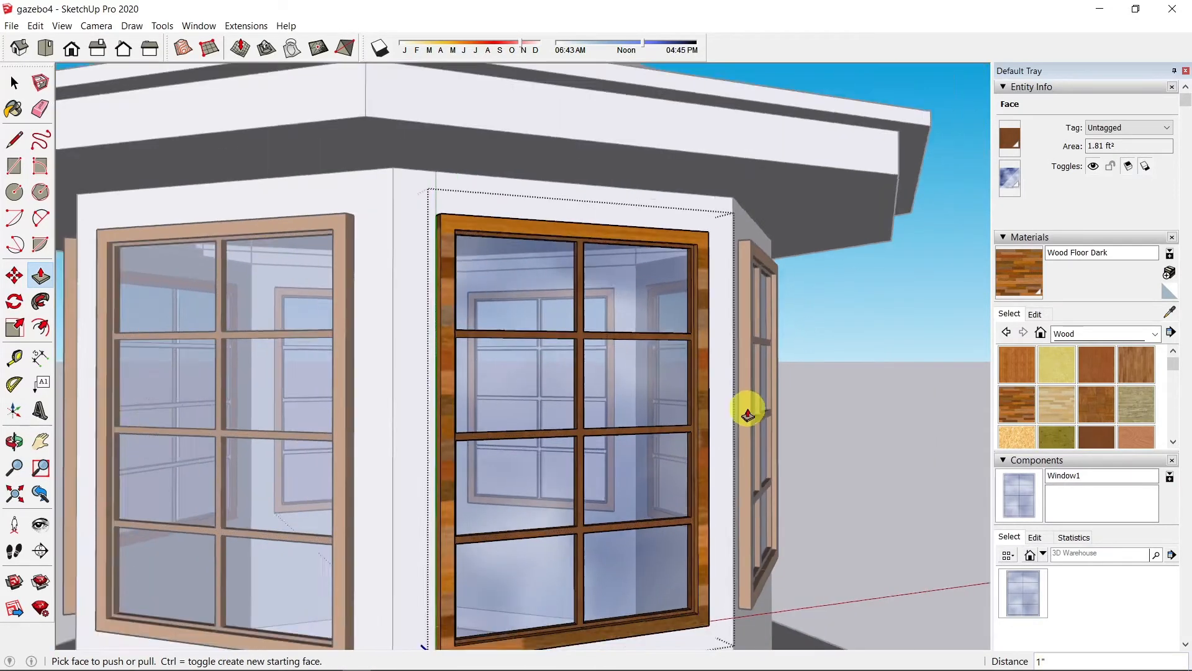
click(14, 85)
click(828, 256)
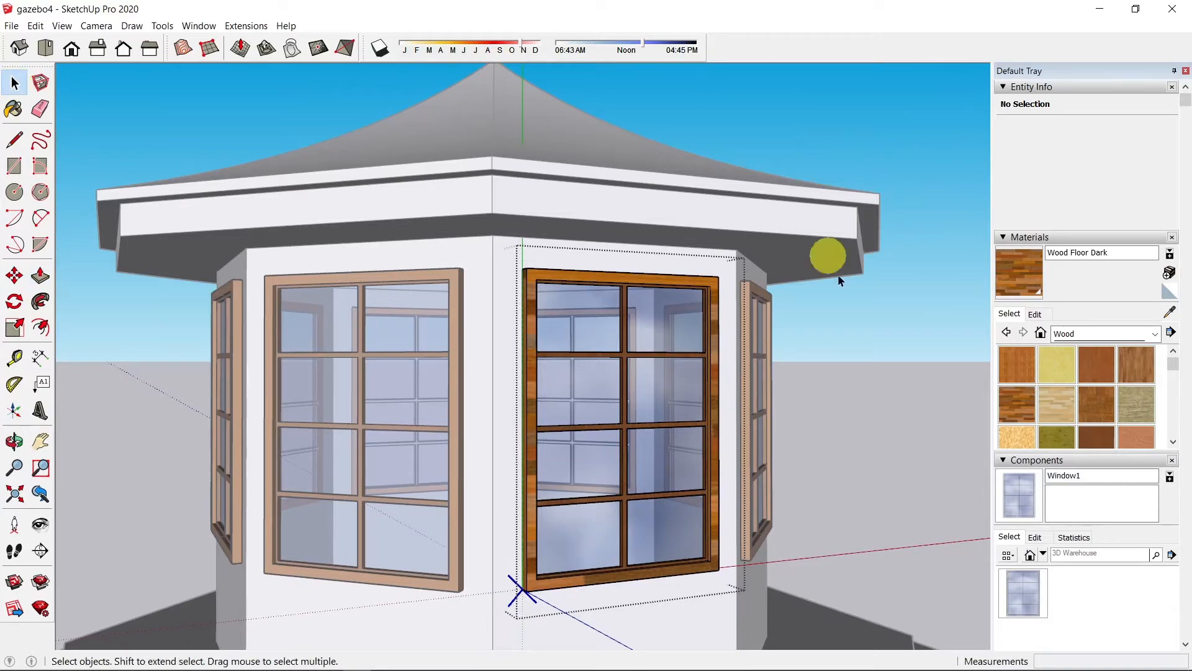
click(907, 301)
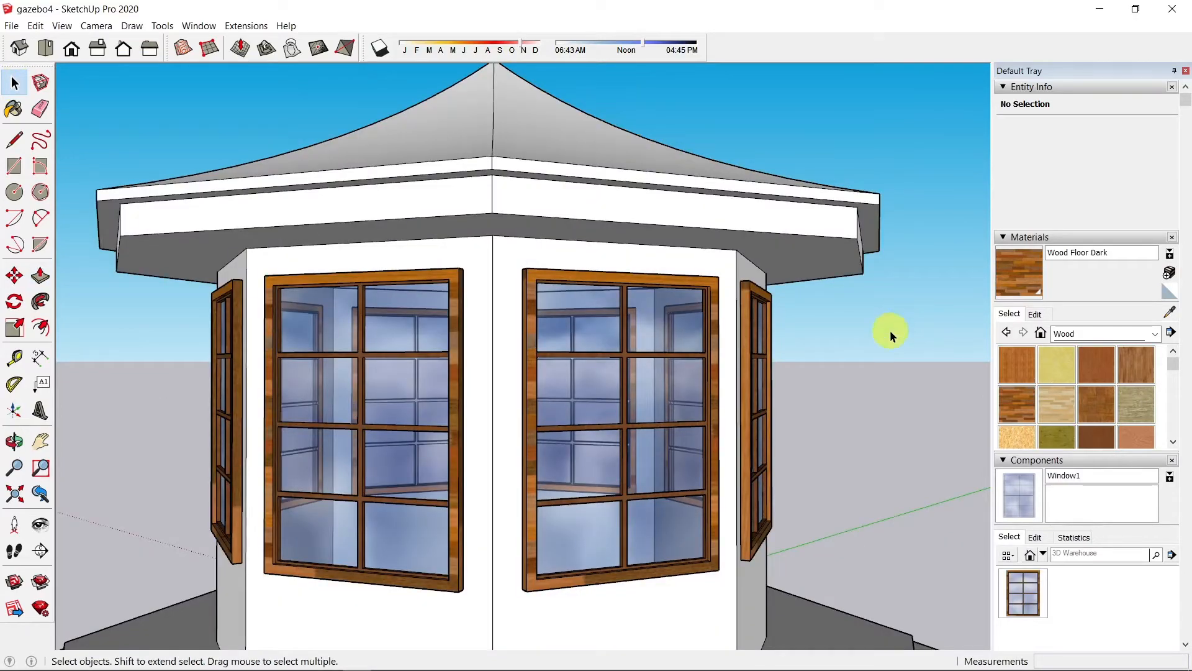
mouse_move(890, 331)
middle_down()
mouse_move(732, 267)
mouse_move(714, 152)
mouse_move(821, 330)
mouse_move(844, 285)
mouse_move(762, 347)
mouse_move(370, 367)
mouse_move(155, 340)
mouse_move(399, 418)
mouse_move(895, 324)
mouse_move(464, 298)
mouse_move(599, 328)
mouse_move(888, 339)
middle_up()
scroll(844, 292, down, 3)
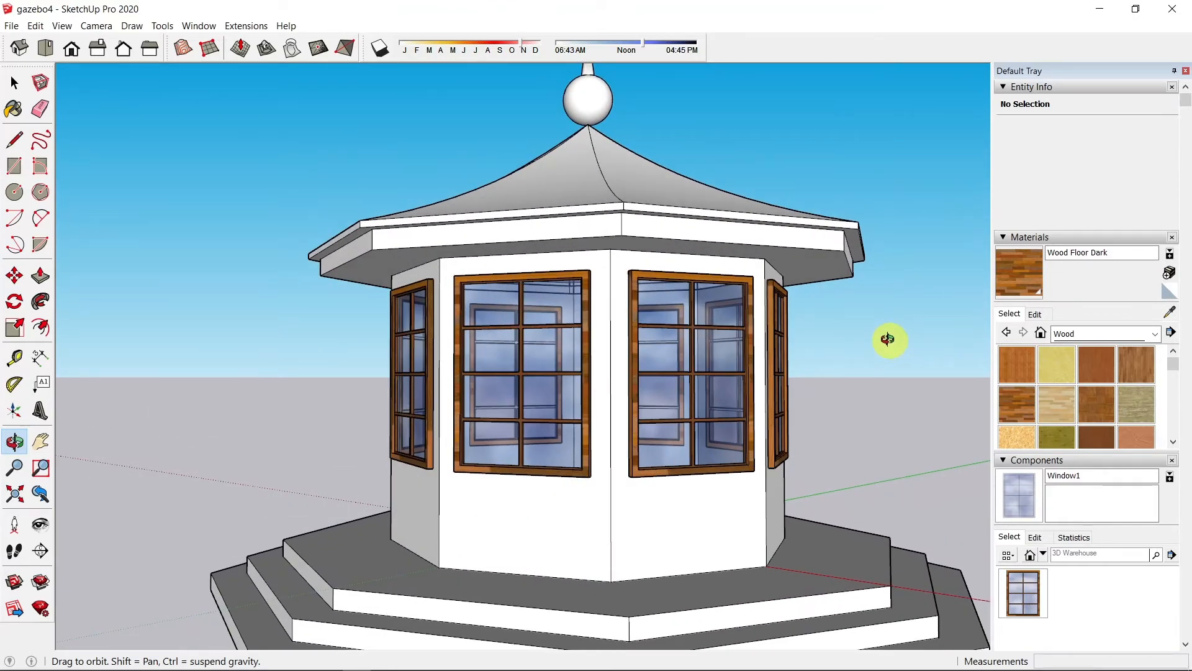
Step: Select all eight Window1 instances using Select Instances from the Components panel
key(space)
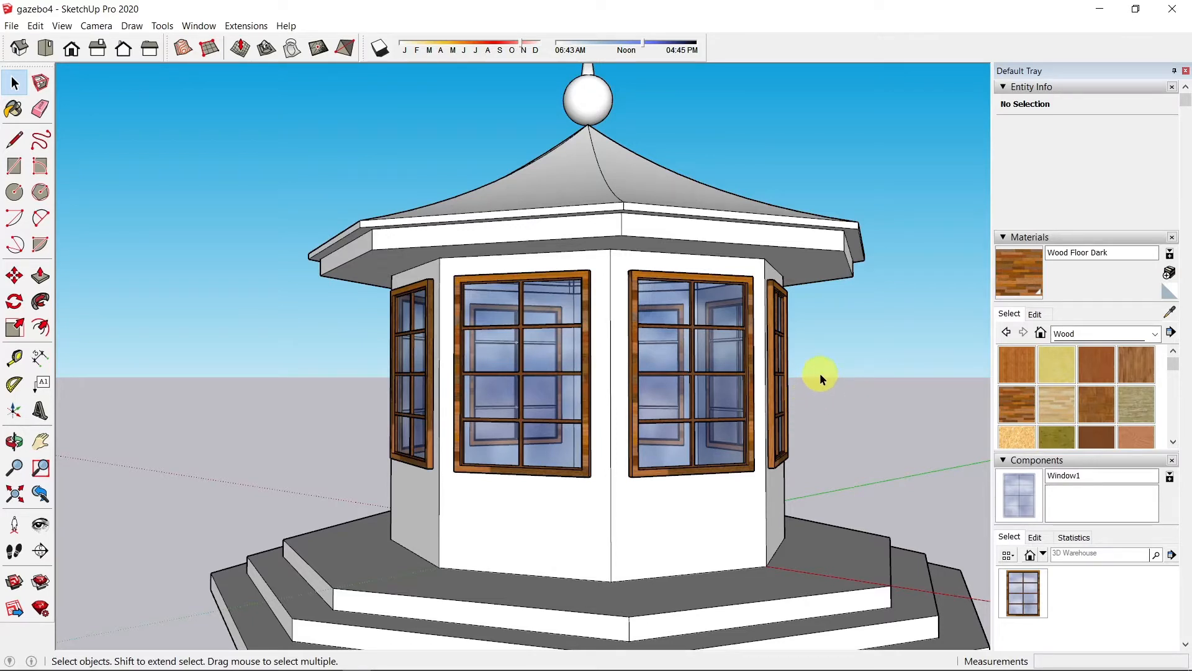
right_click(1034, 593)
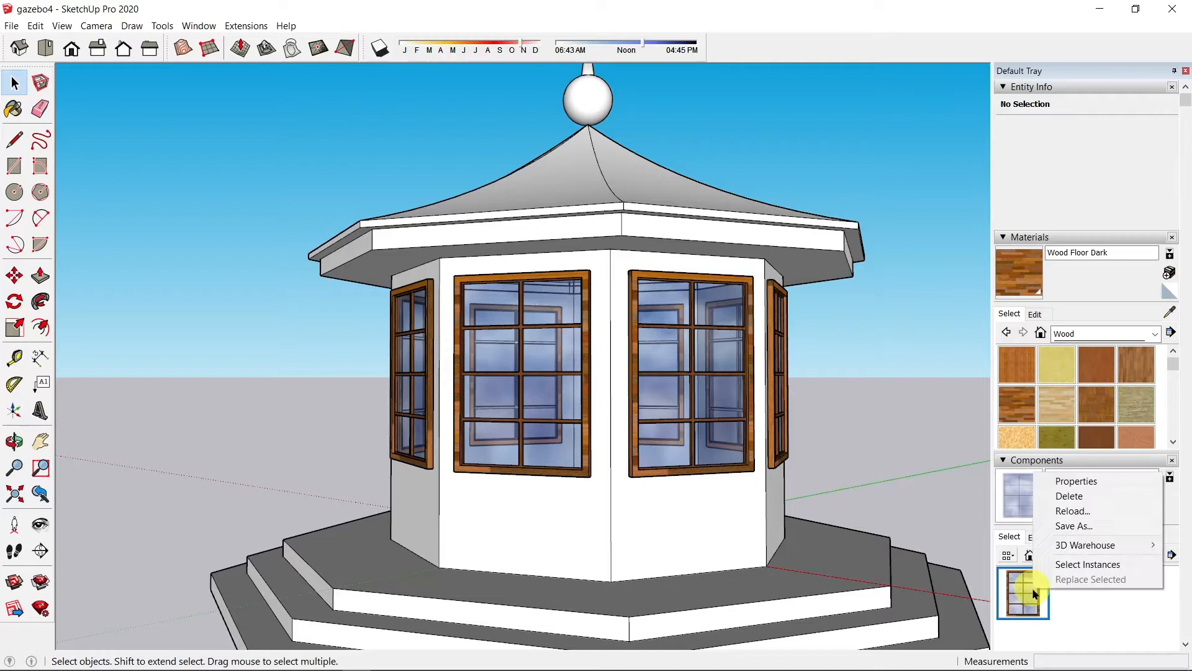
click(1063, 563)
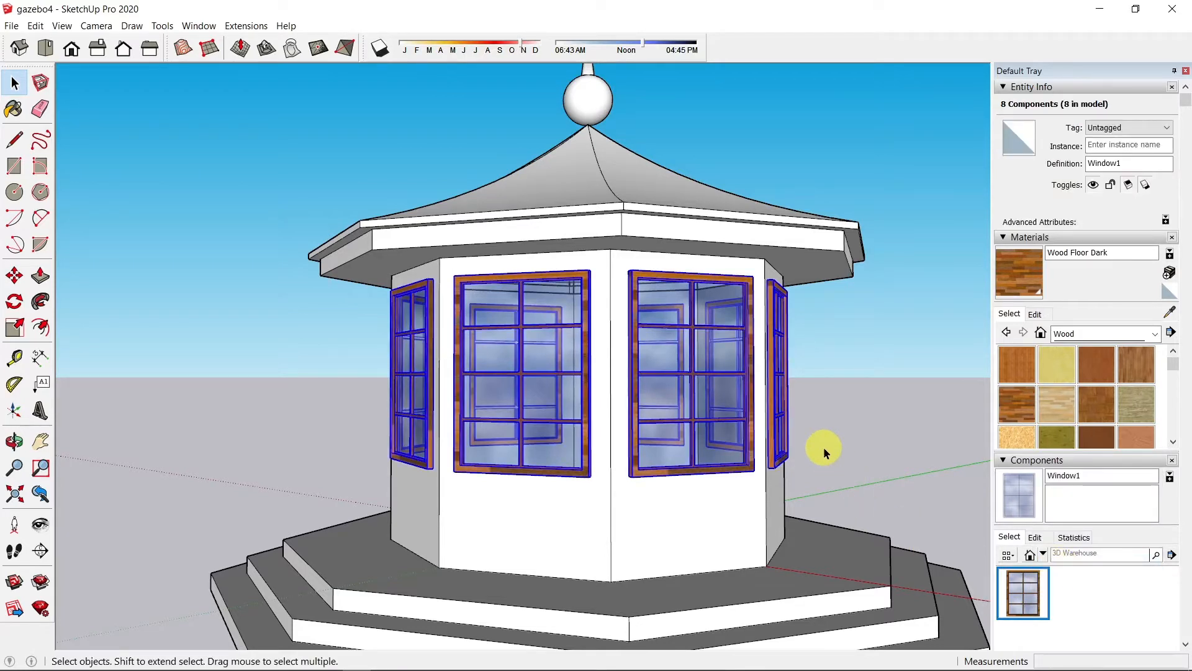
Step: Delete the eight selected Window1 windows, leaving the gazebo walls as plain white faces
key(Delete)
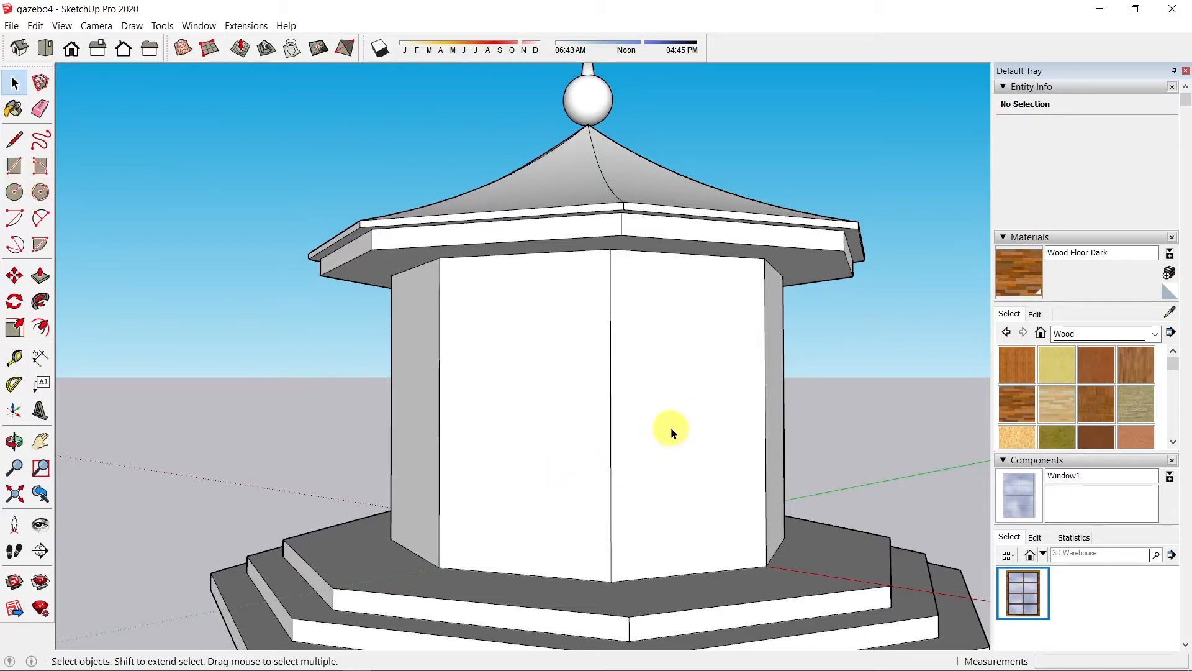
Step: Offset the front-right wall face inward, then raise the inset's bottom edge 24 inches
key(f)
click(677, 317)
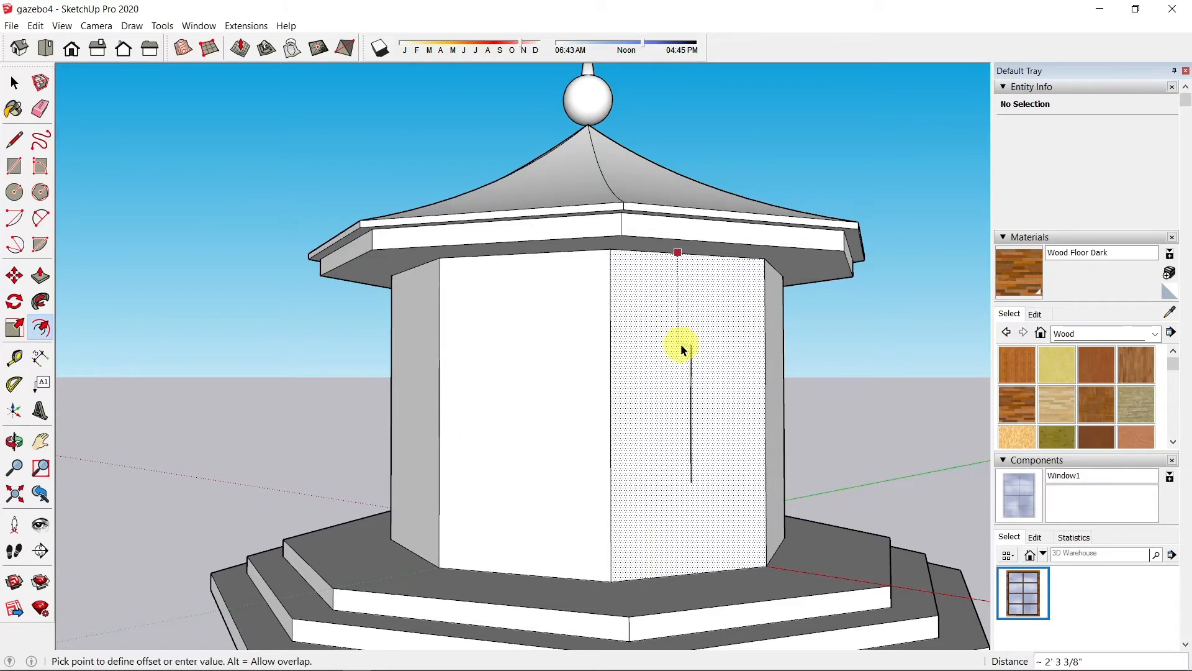
click(675, 271)
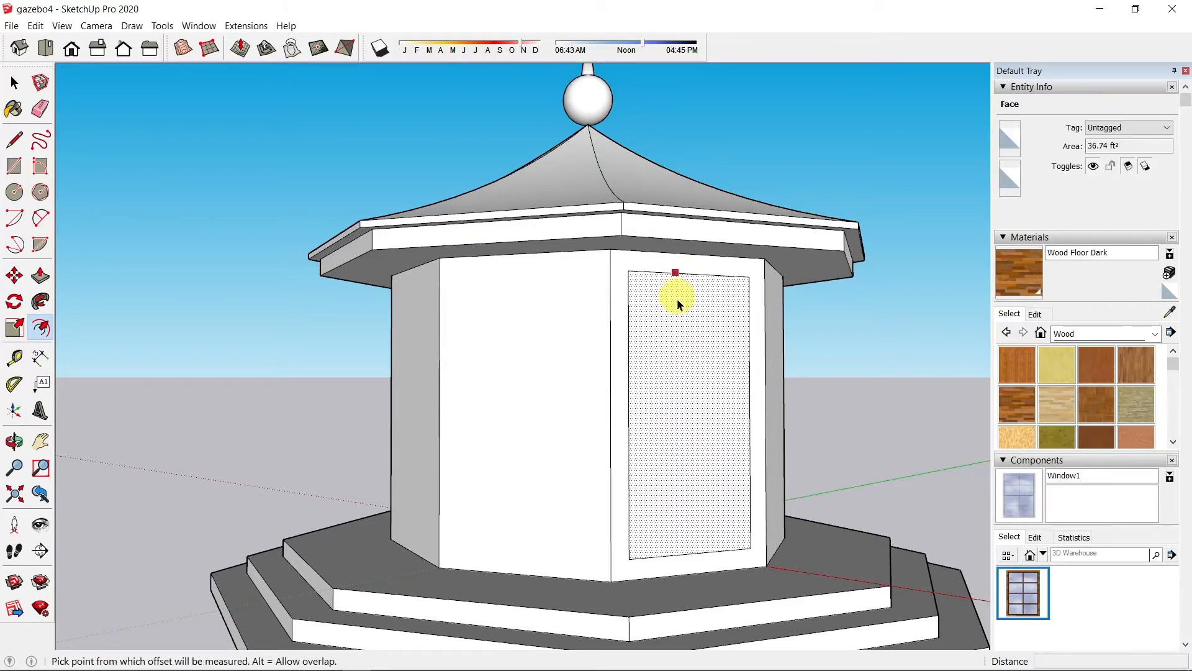
key(space)
click(701, 552)
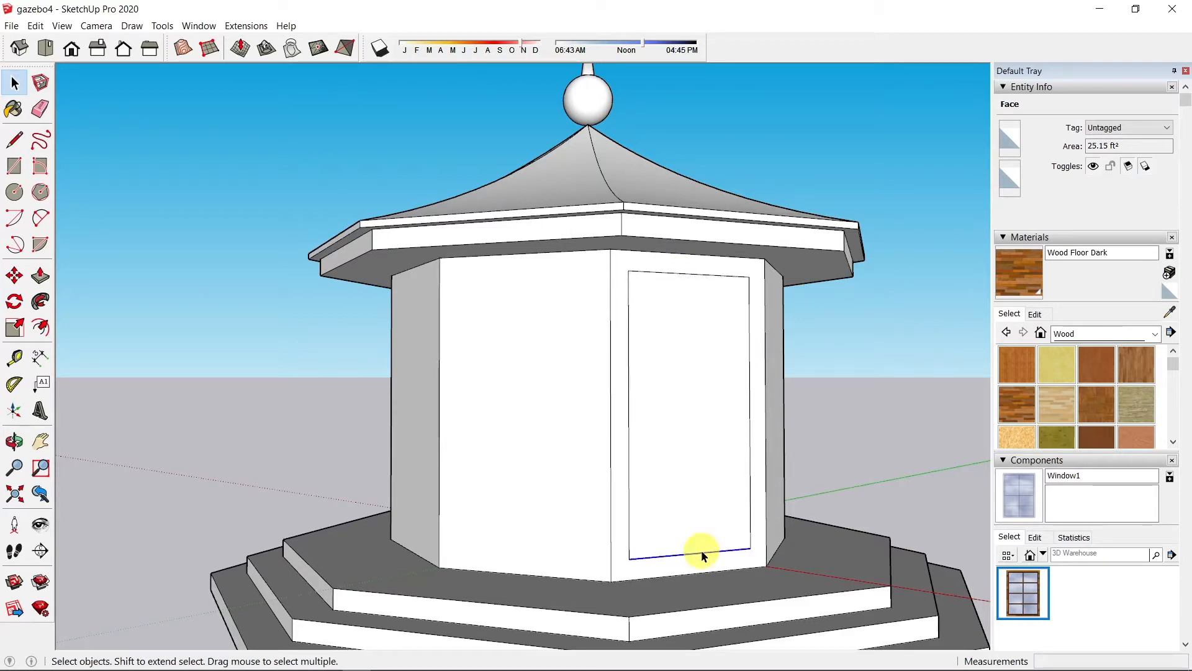
key(m)
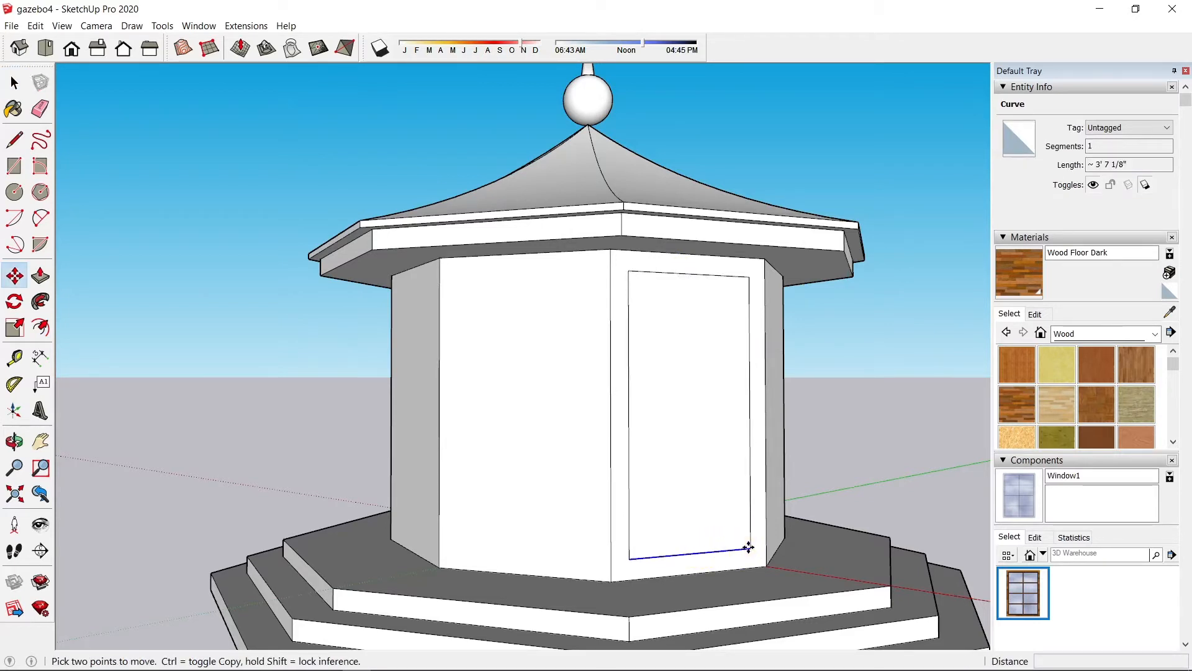
click(746, 549)
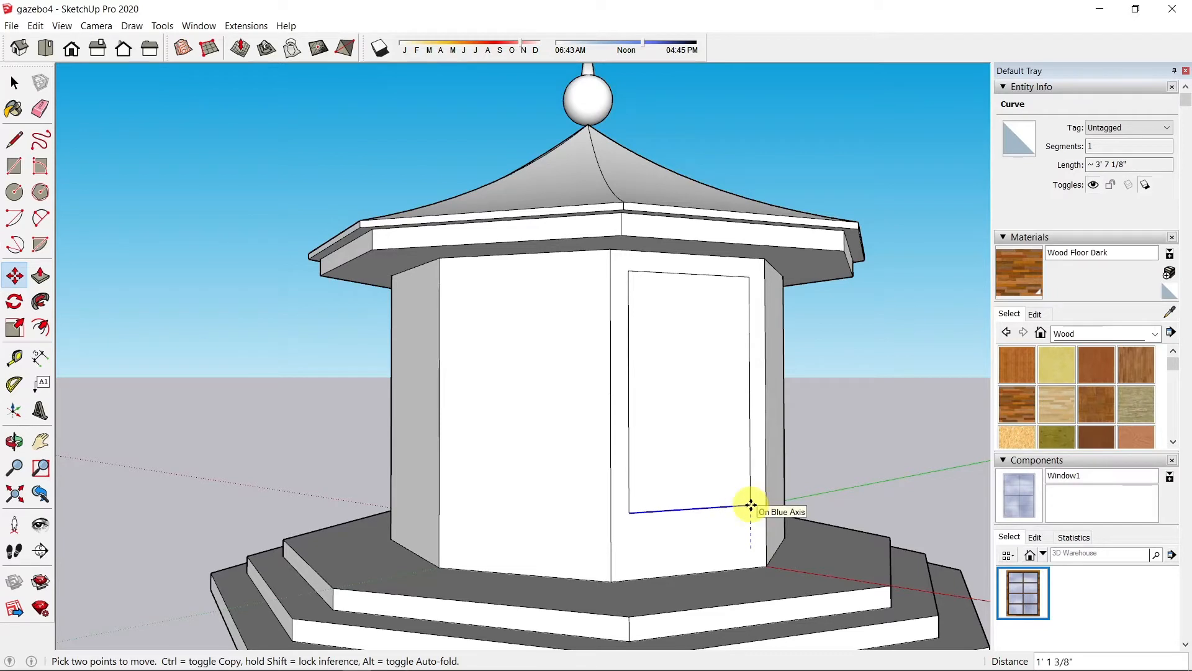
text(24)
key(Return)
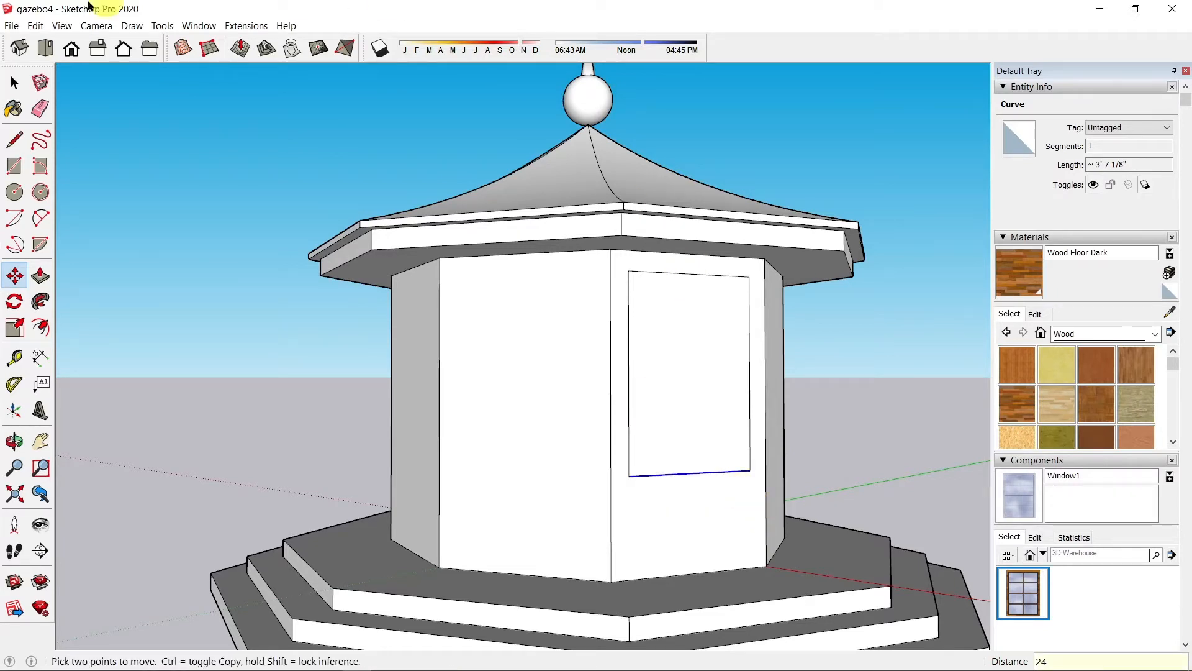
Step: Round the top-left corner with a 2 Point Arc fillet from the top edge's midpoint to the left edge
click(35, 220)
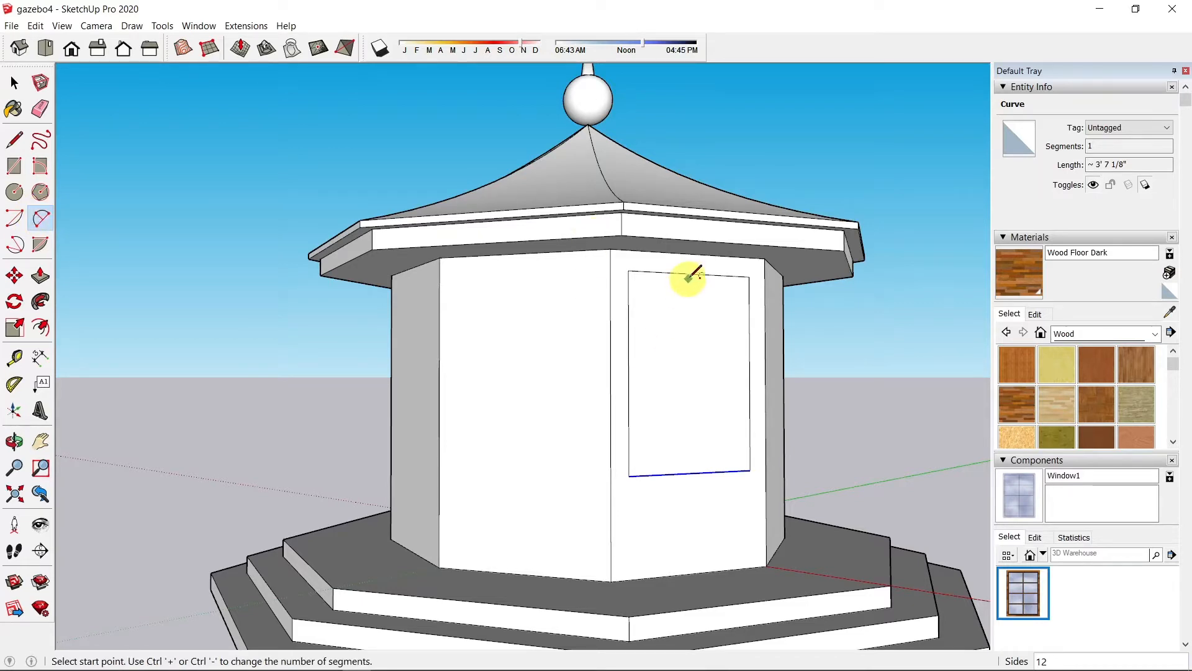
scroll(733, 264, up, 2)
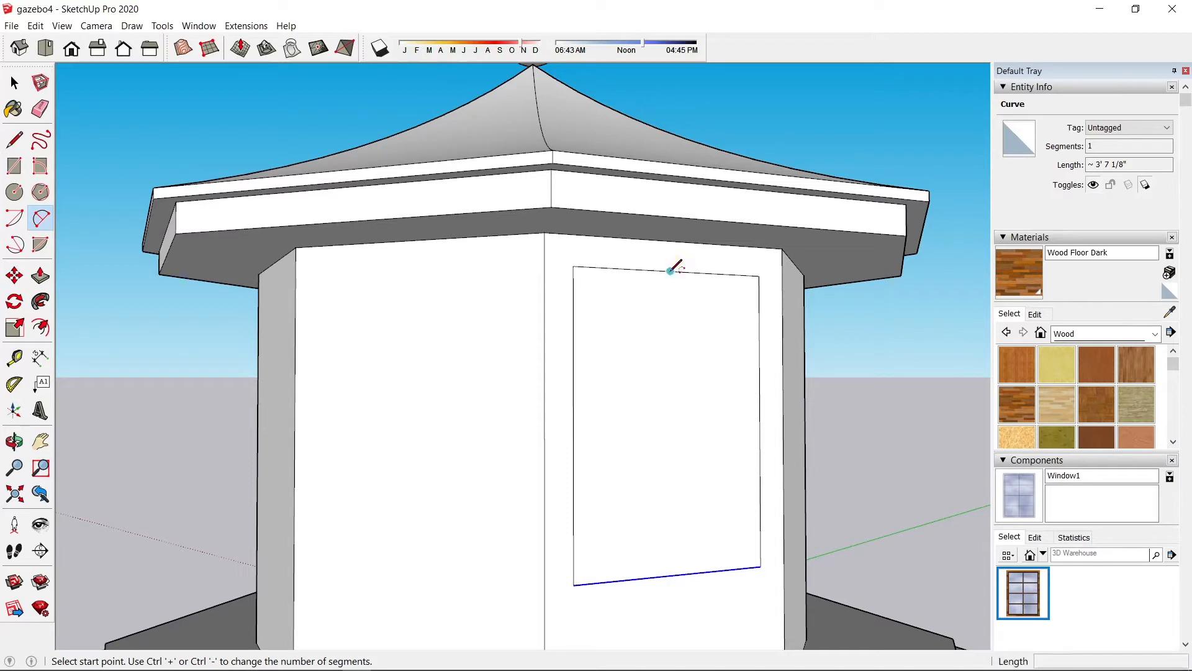
click(671, 271)
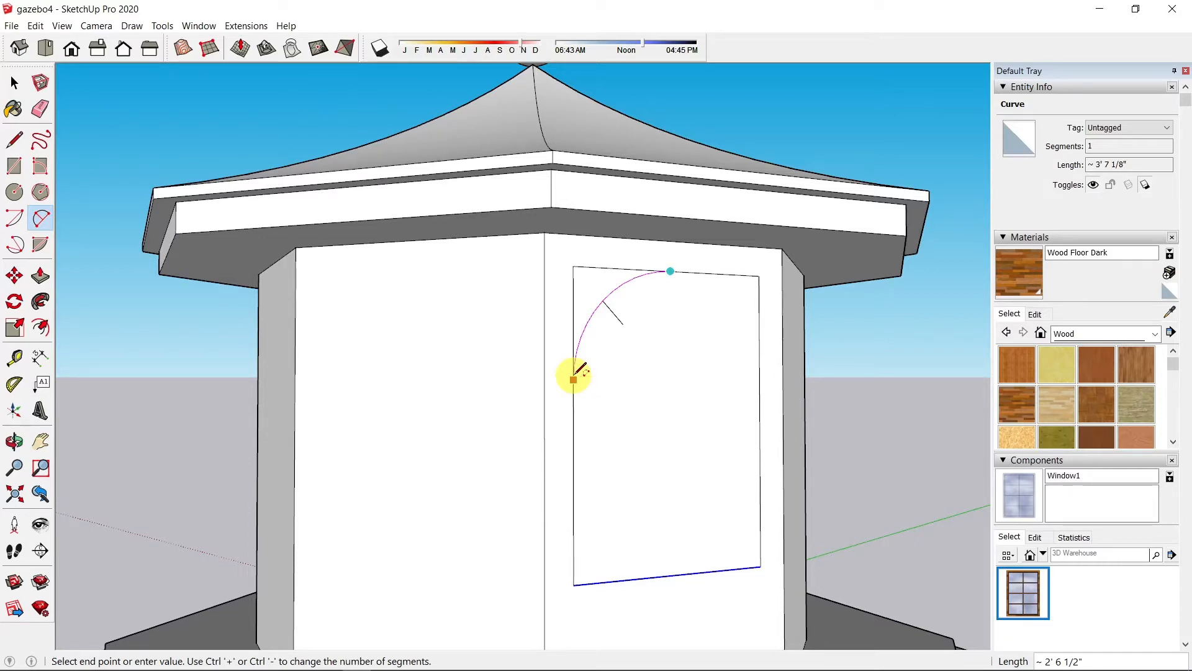
click(575, 374)
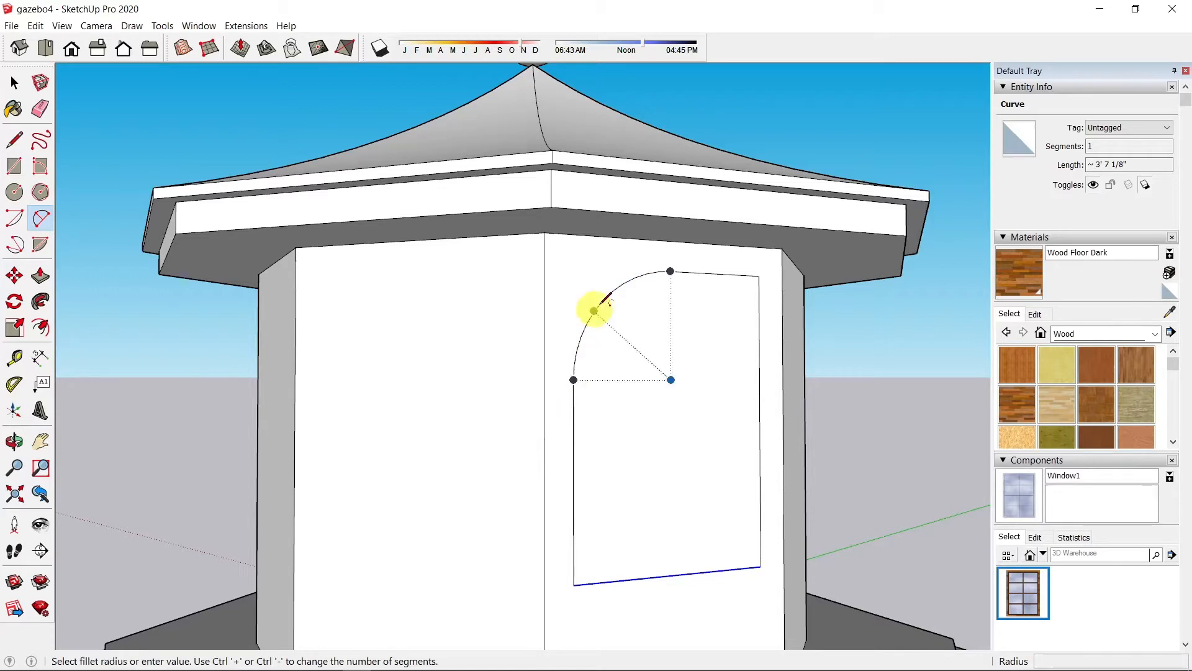
click(673, 267)
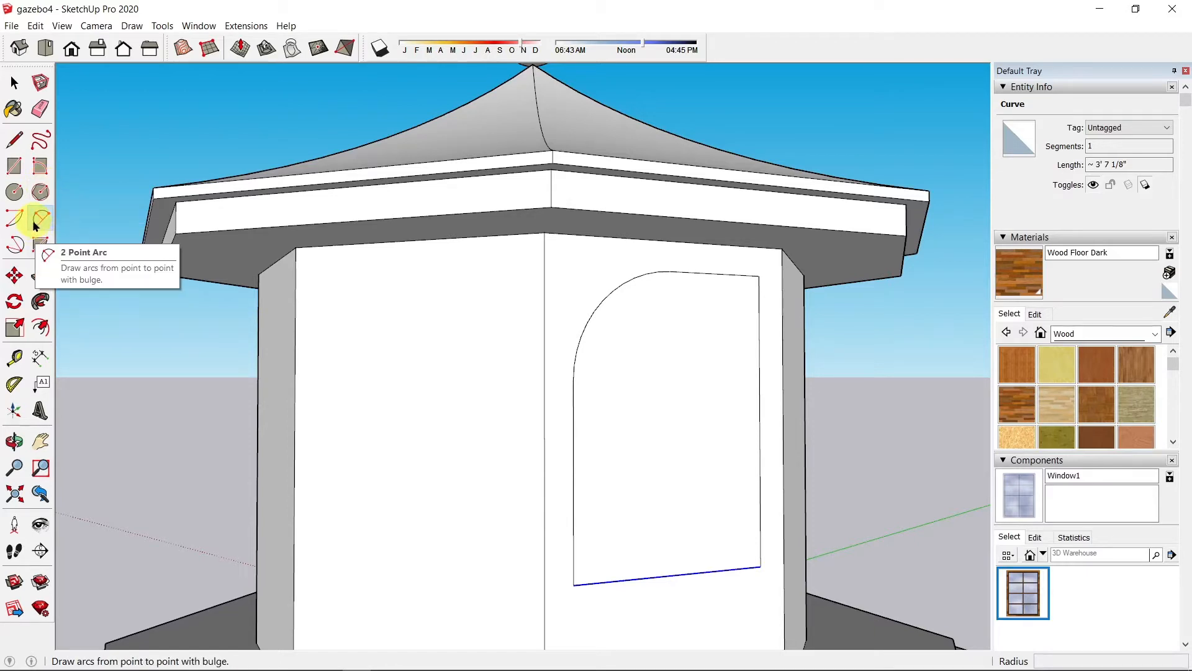
Step: Draw a vertical line from the arc's top end to the bottom edge and erase the right-half edges
click(15, 138)
click(670, 271)
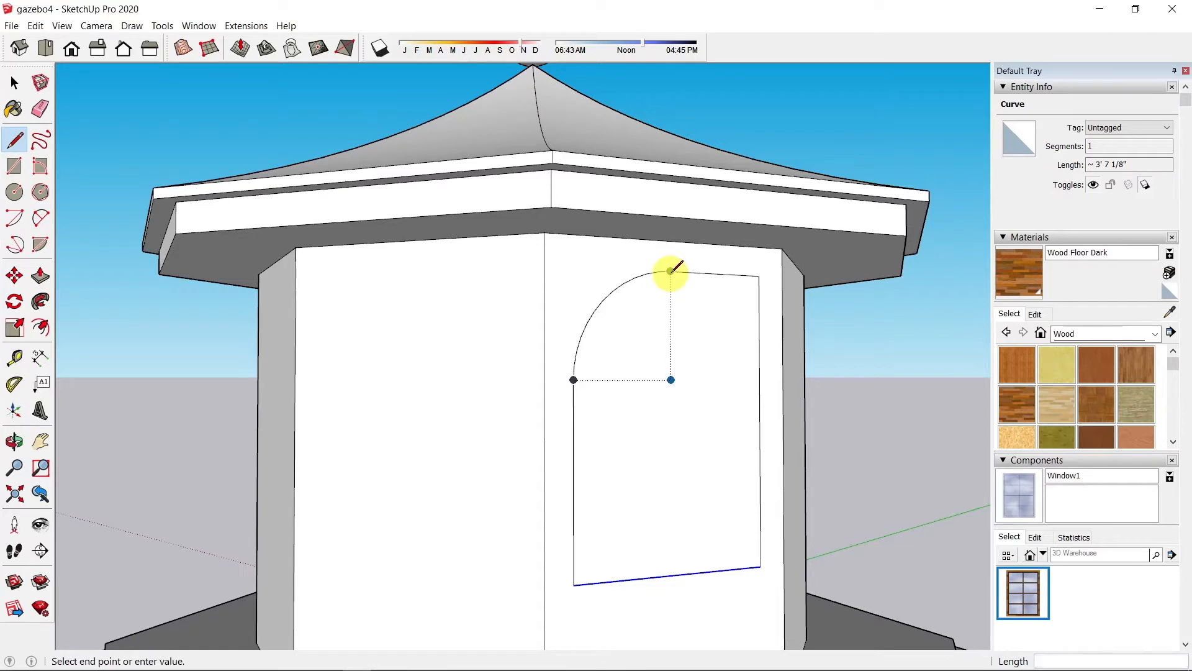
click(672, 575)
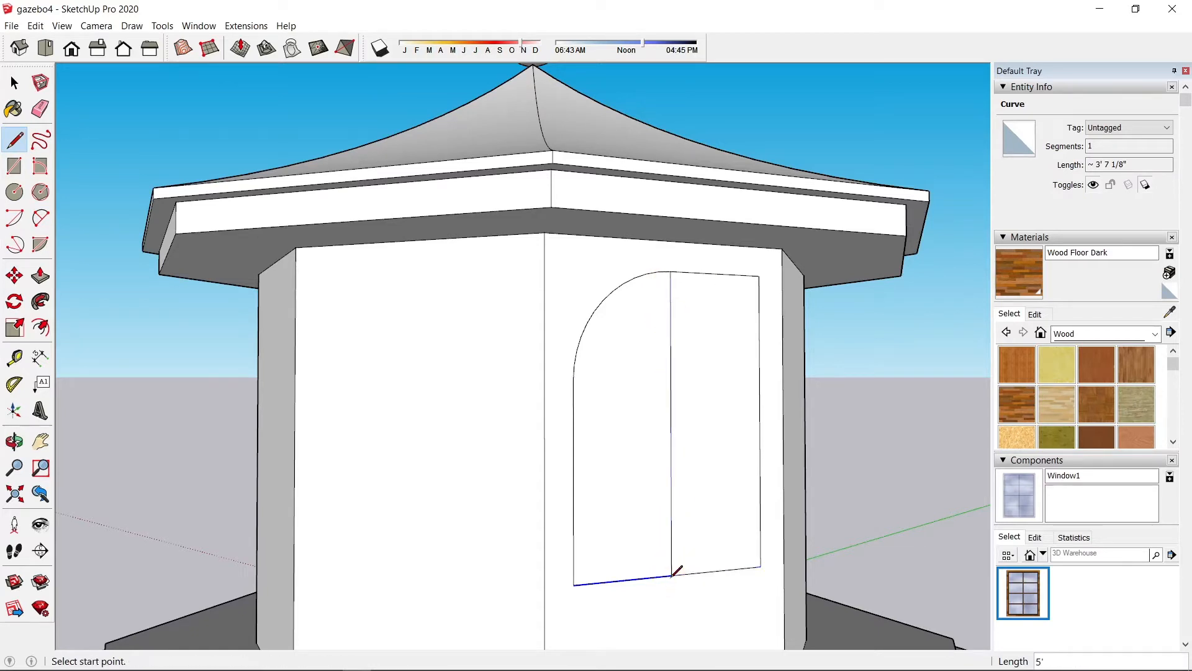
click(40, 108)
click(760, 274)
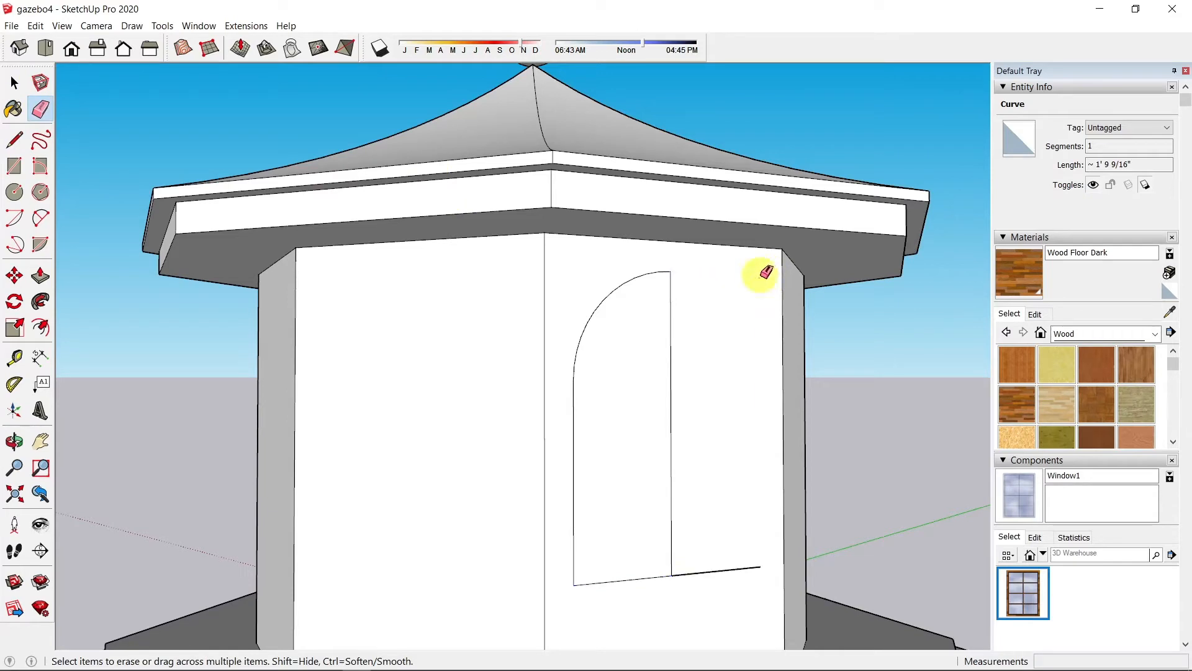
click(759, 568)
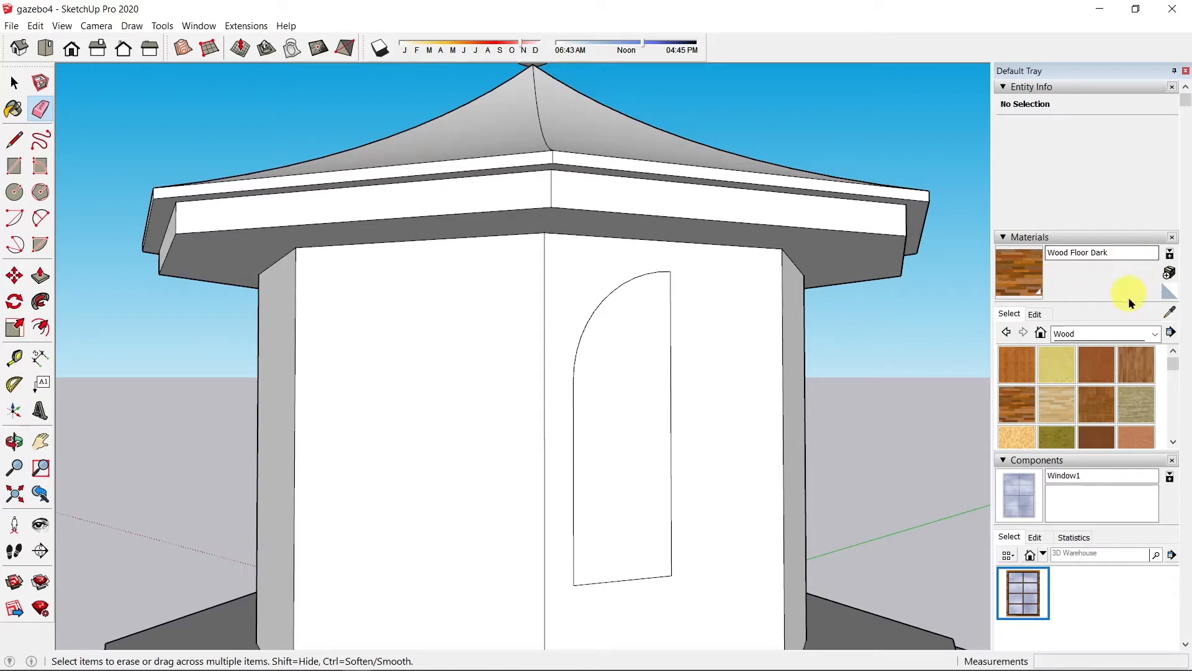
click(1071, 333)
Step: Paint the half-arched face with Translucent Glass Sky Reflection and select it with its edges
click(1115, 410)
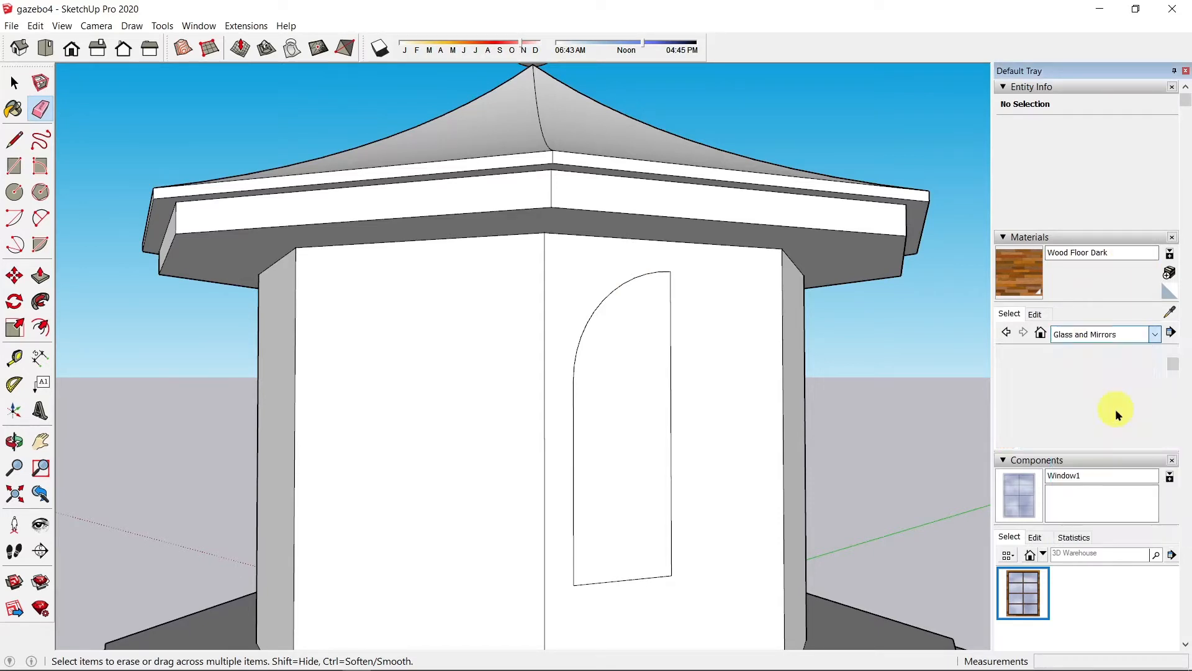
click(1056, 438)
click(624, 457)
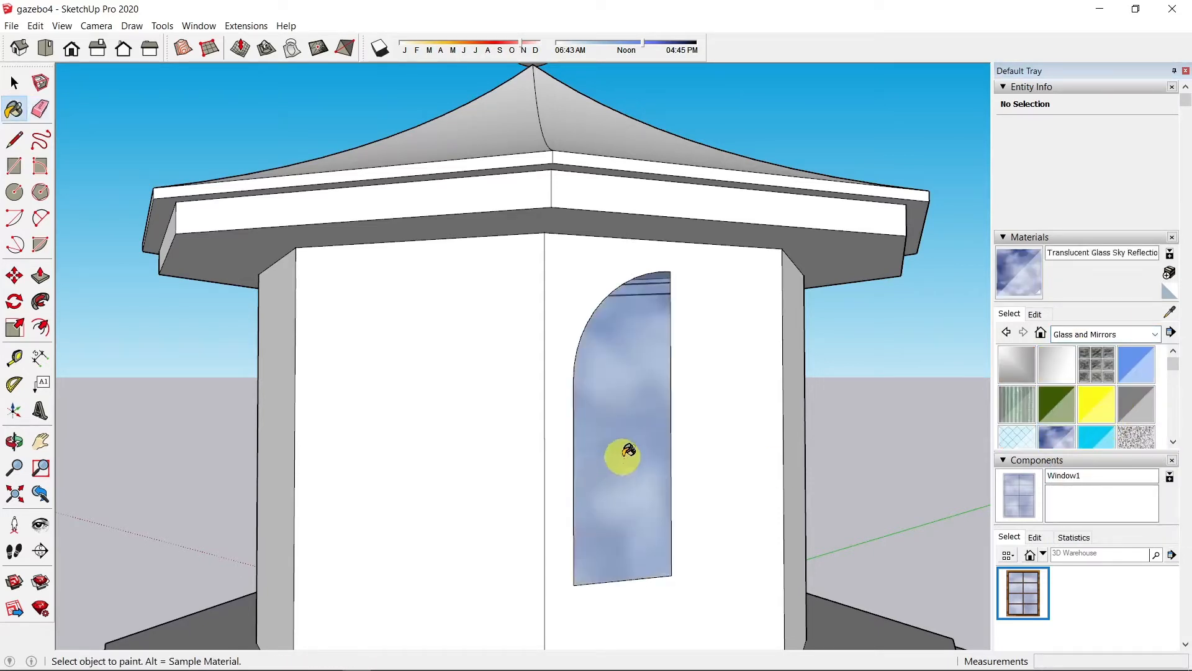
click(14, 82)
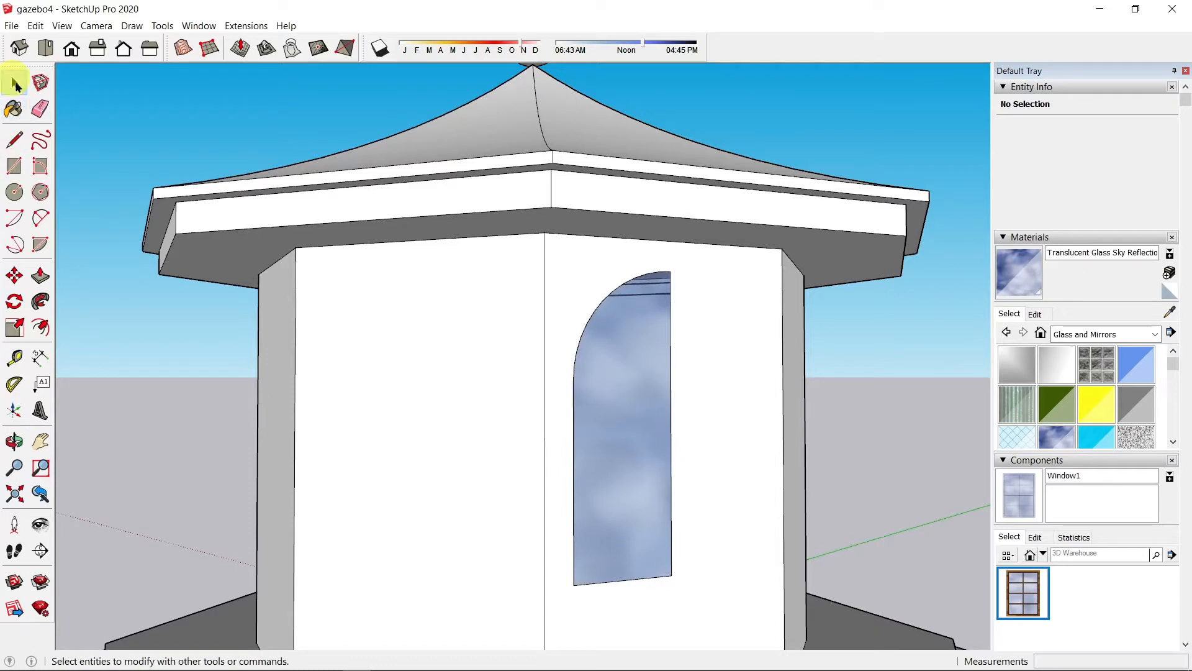
double_click(602, 422)
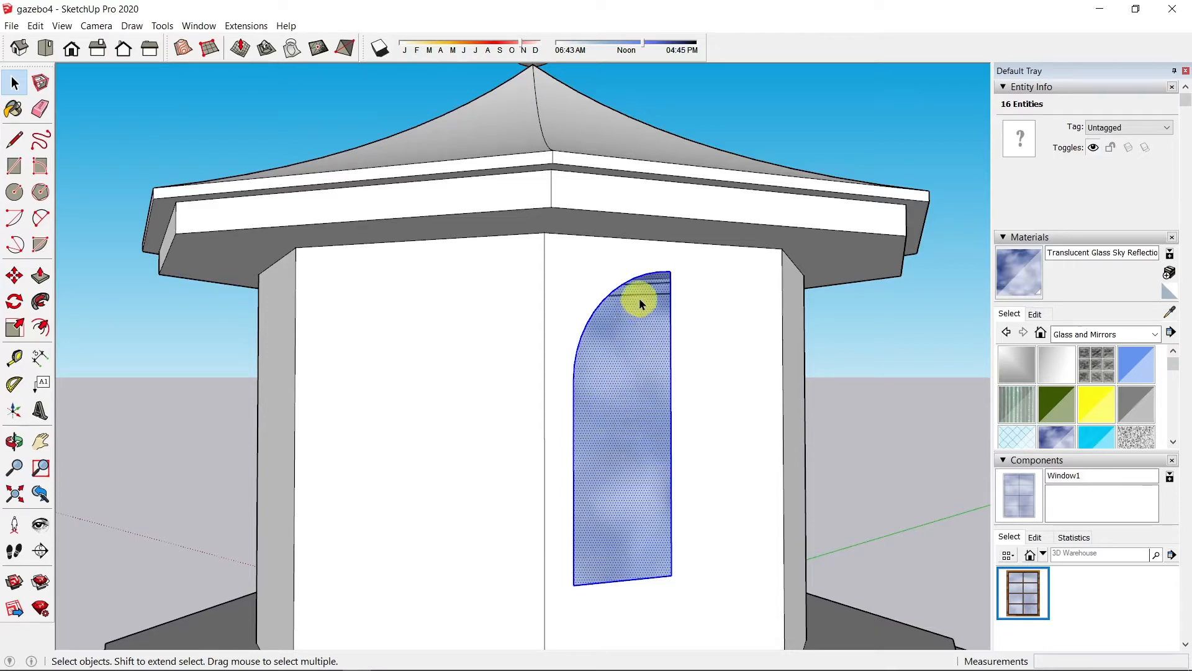
Step: Make the glass panel a component named Window2_half with Cut opening enabled
right_click(623, 452)
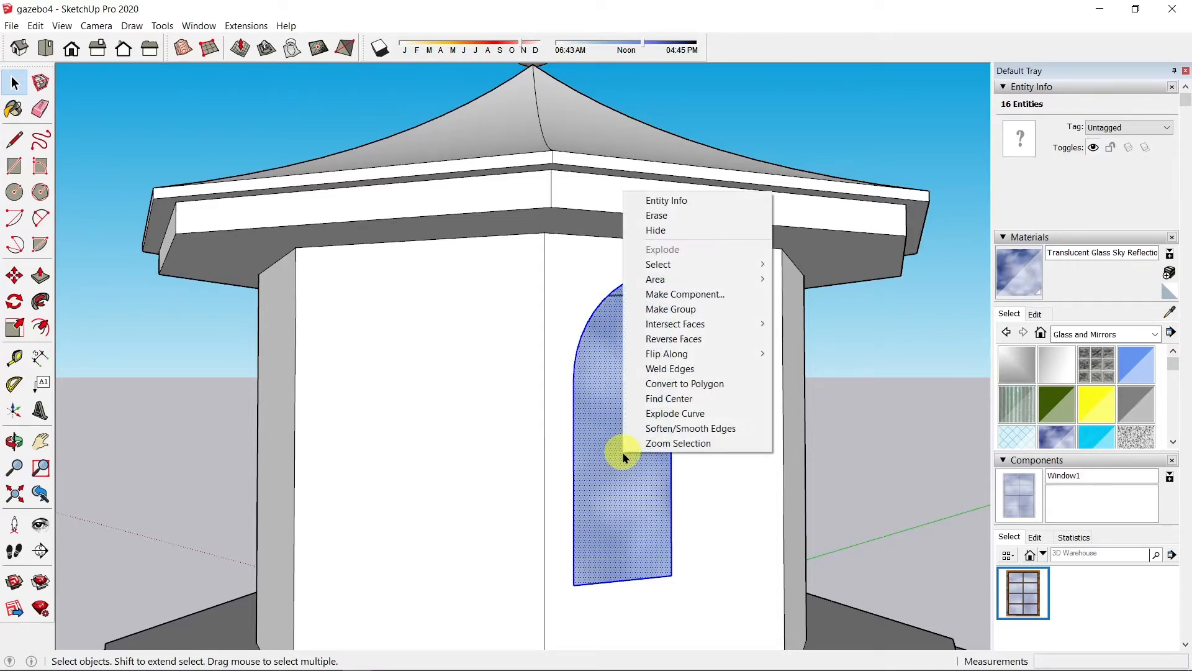
click(683, 297)
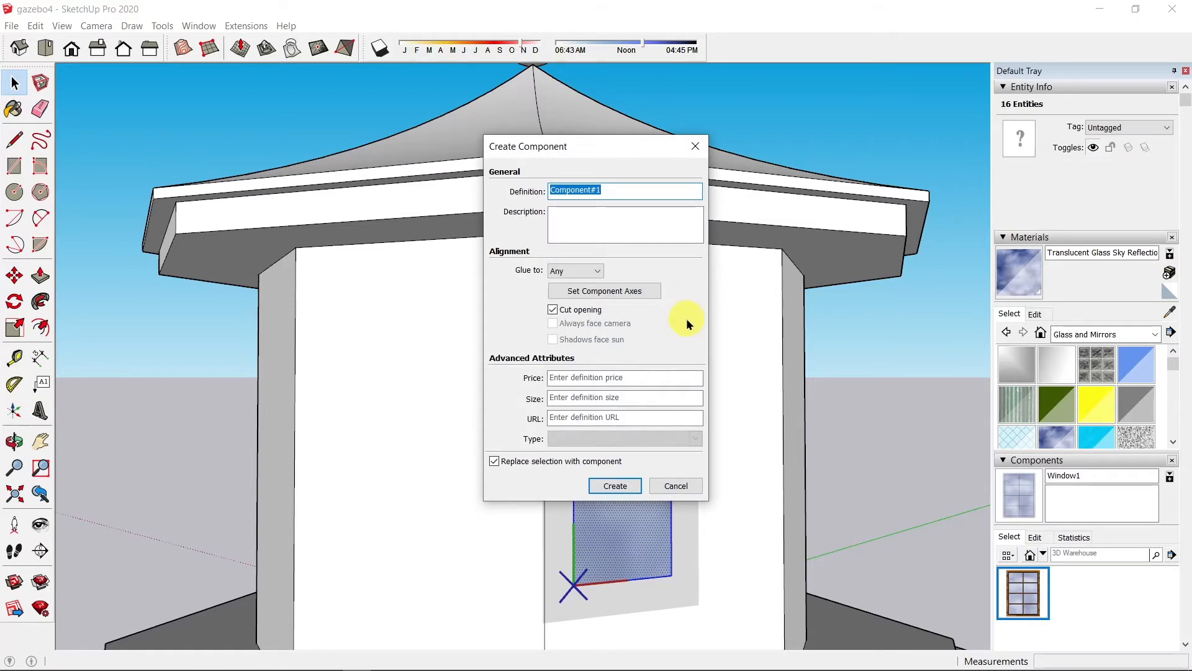
text(Window2_half)
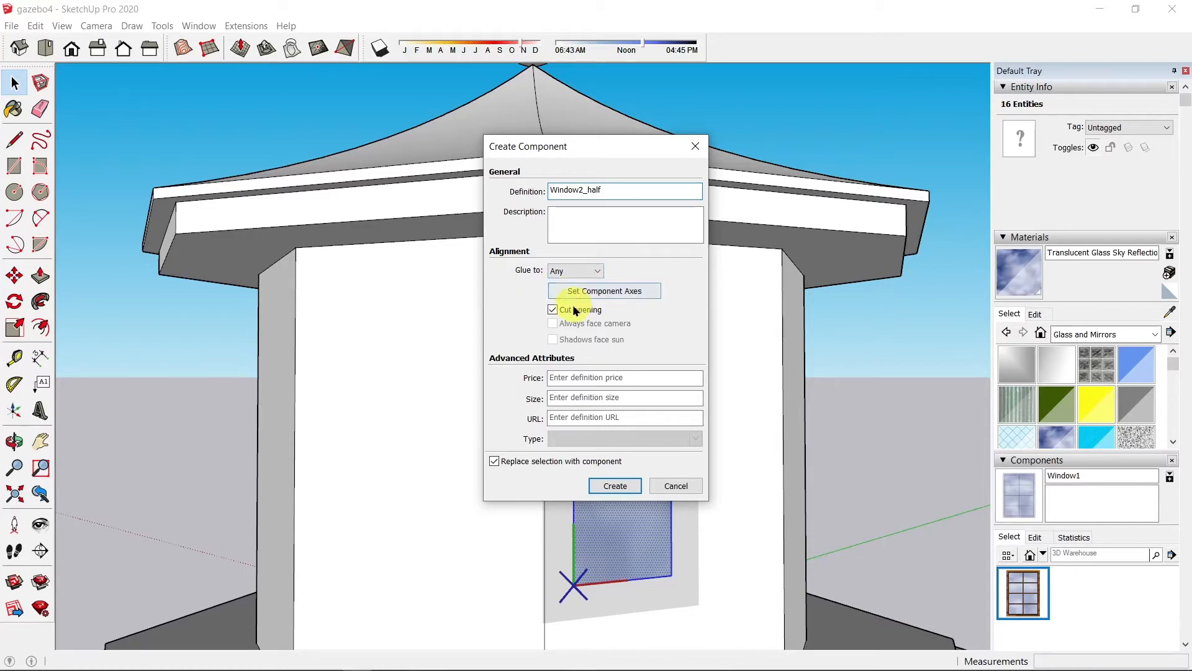
click(619, 491)
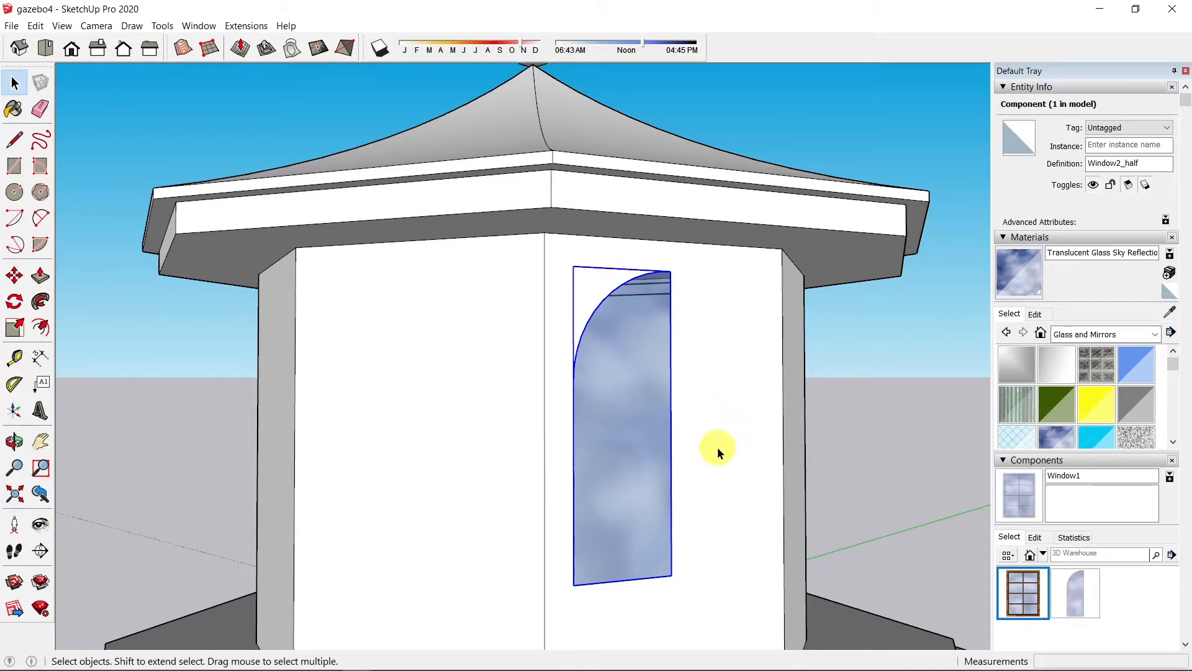
key(m)
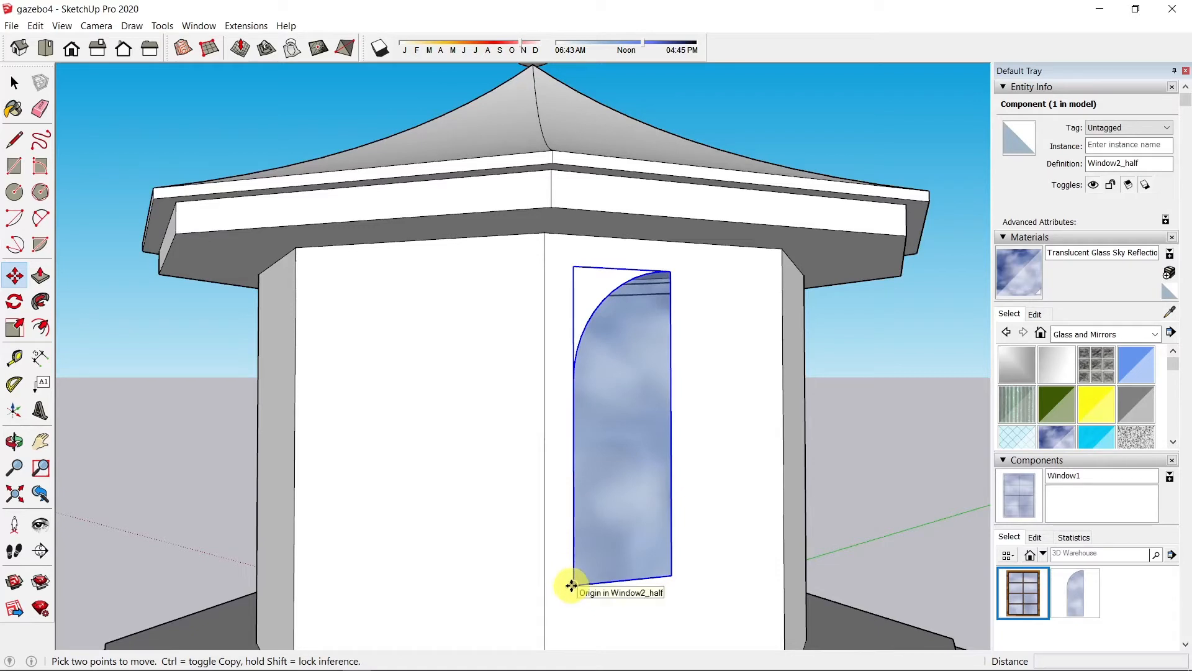
Step: Copy the half window and place the copy right beside the original
click(572, 586)
key(ctrl)
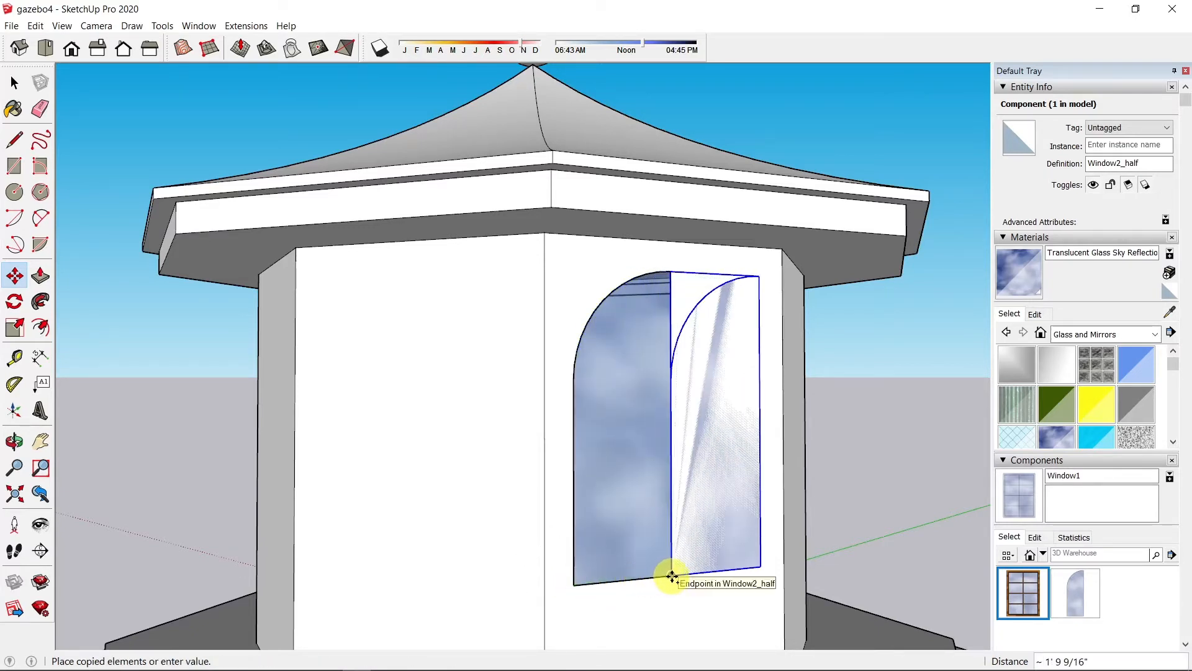
click(673, 576)
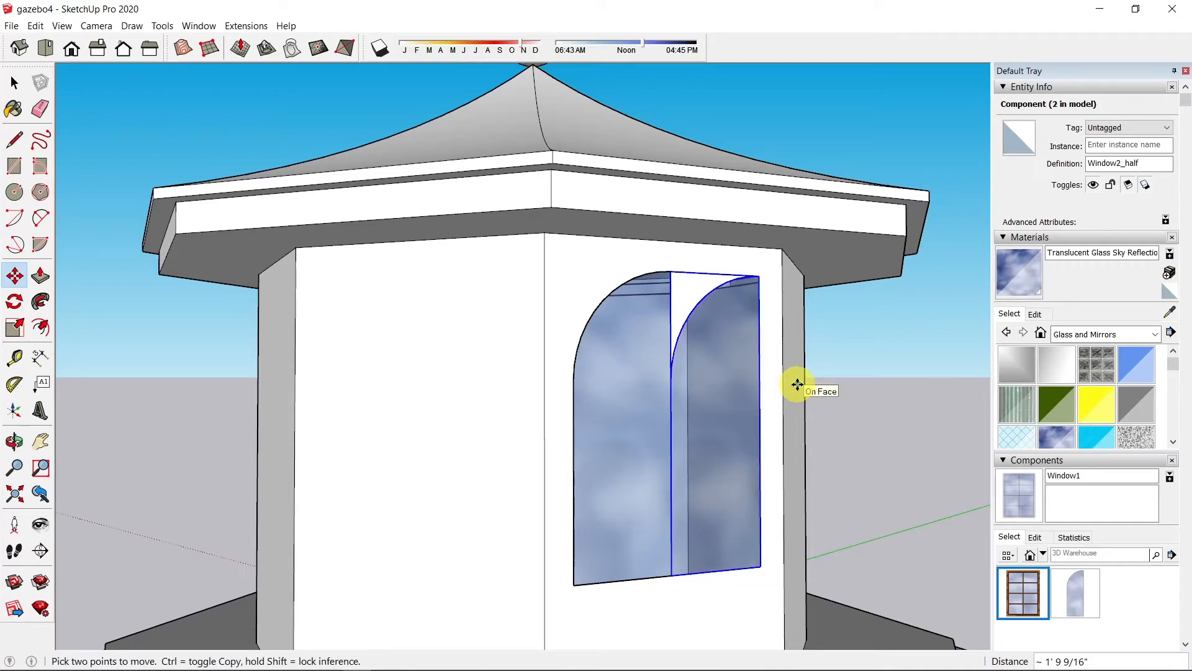
Step: Flip the copied half along the red axis and reposition it
right_click(717, 413)
mouse_move(770, 374)
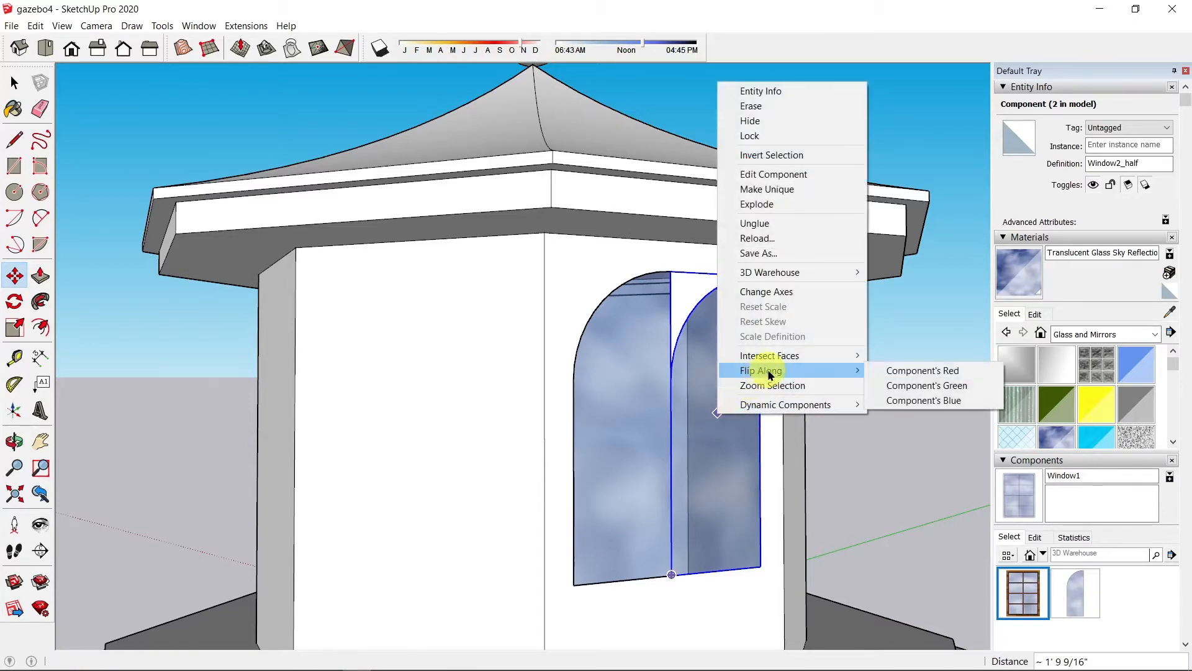
click(896, 372)
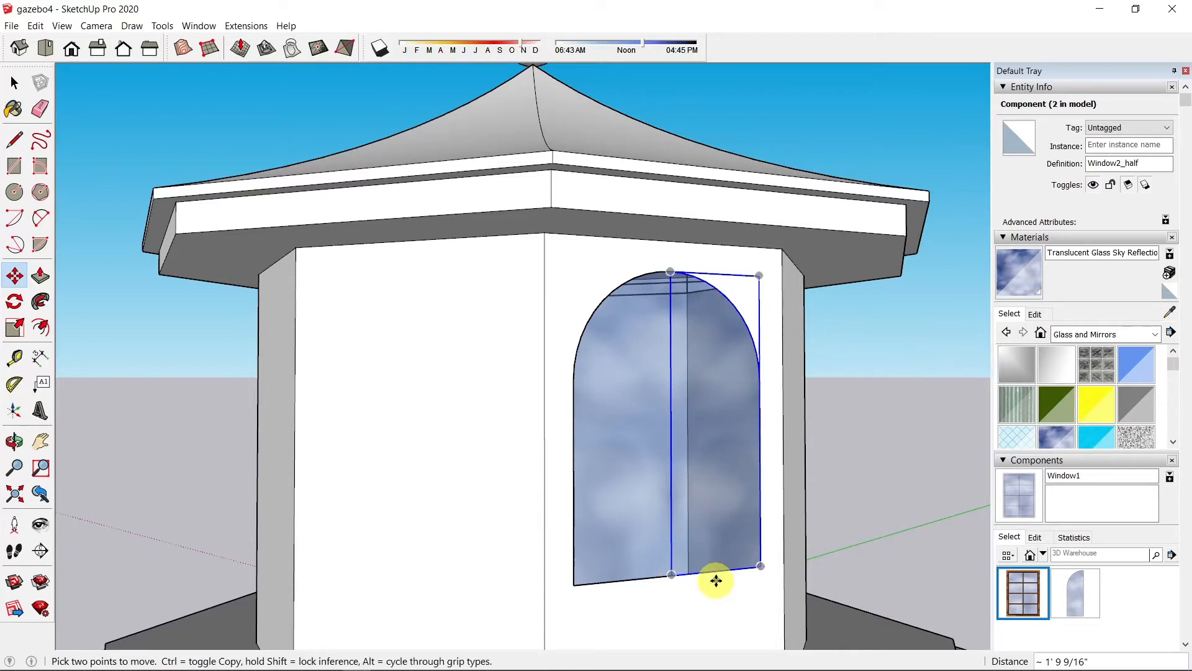
click(738, 428)
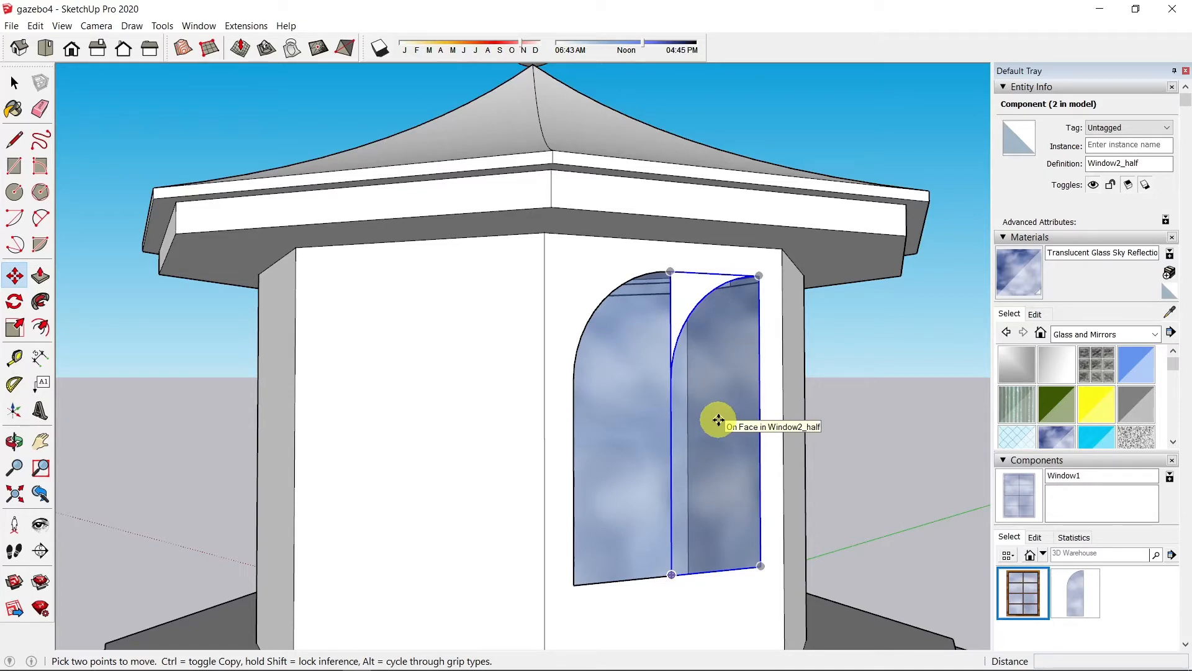
key(s)
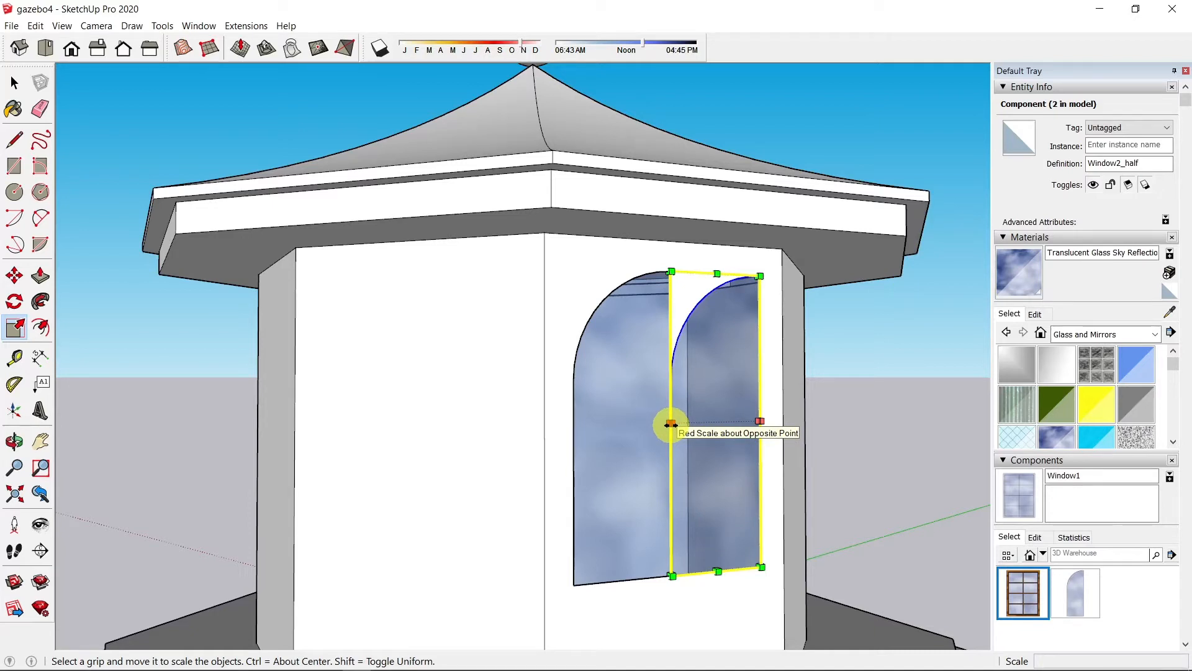
Step: Scale the copied half to -1 about its center to mirror it into a full arch
key(ctrl)
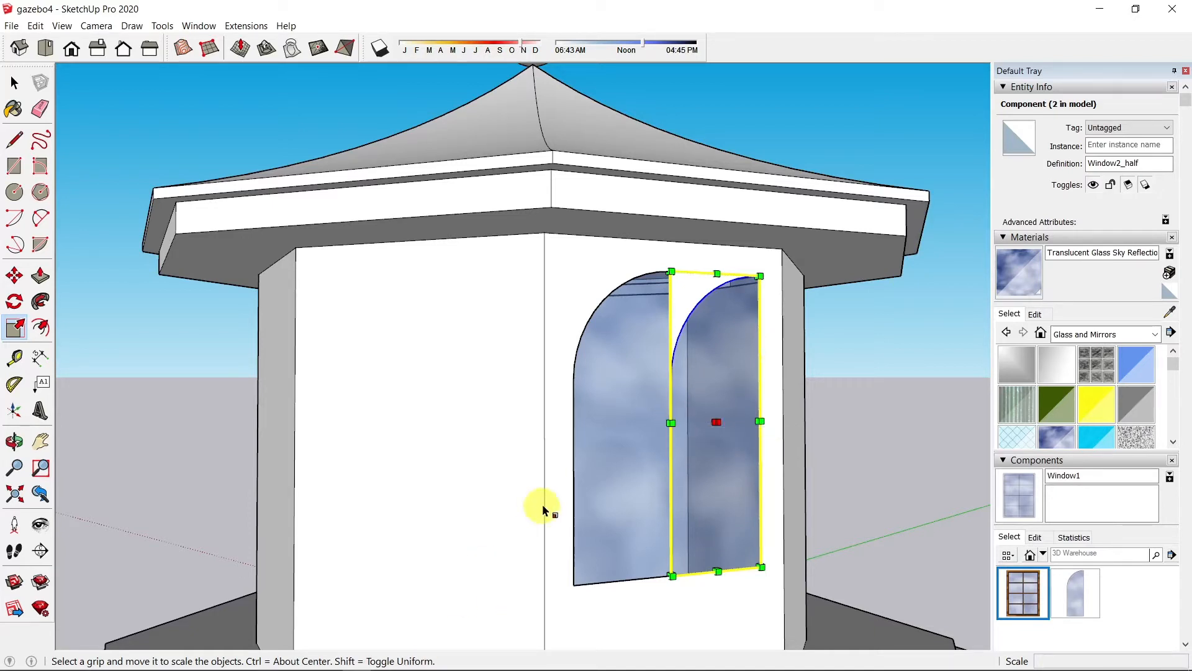
ctrl+drag(670, 423, 757, 418)
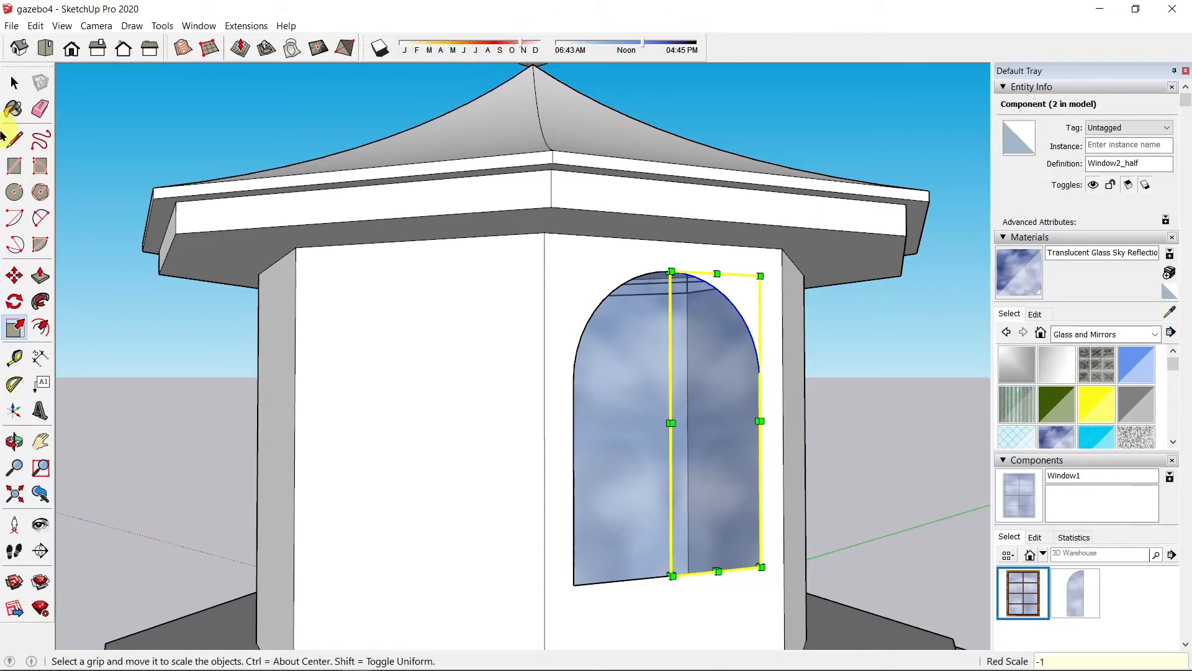
click(15, 82)
Step: Select the mirrored half and open the Window2_half component for editing
click(658, 467)
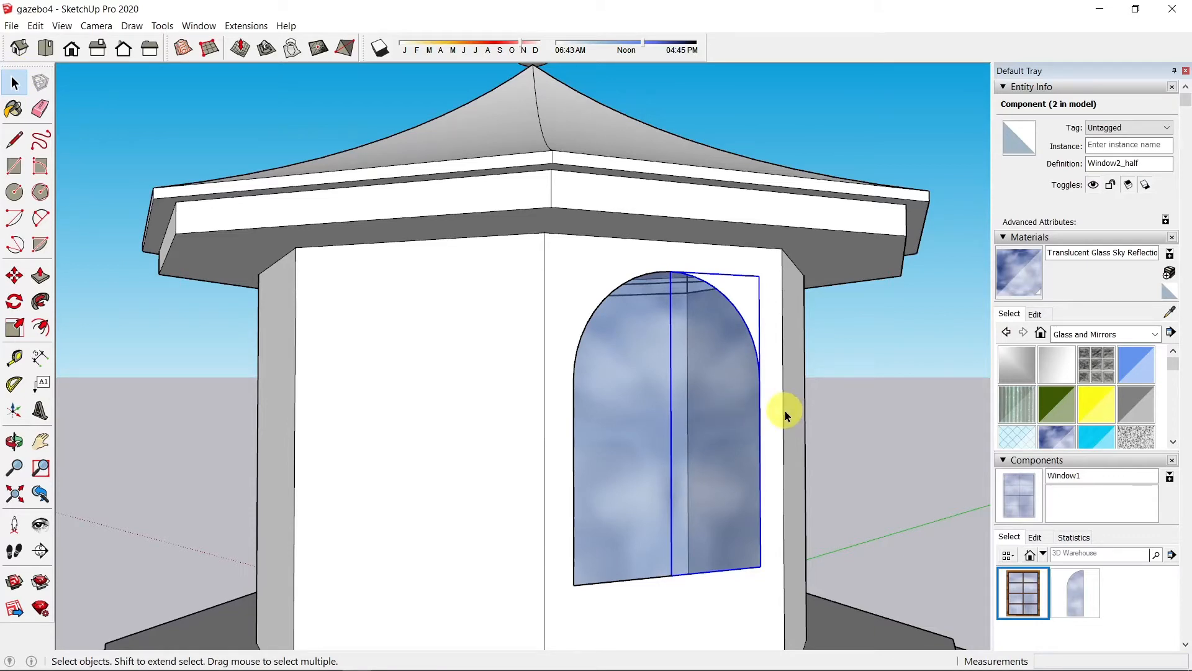
double_click(628, 426)
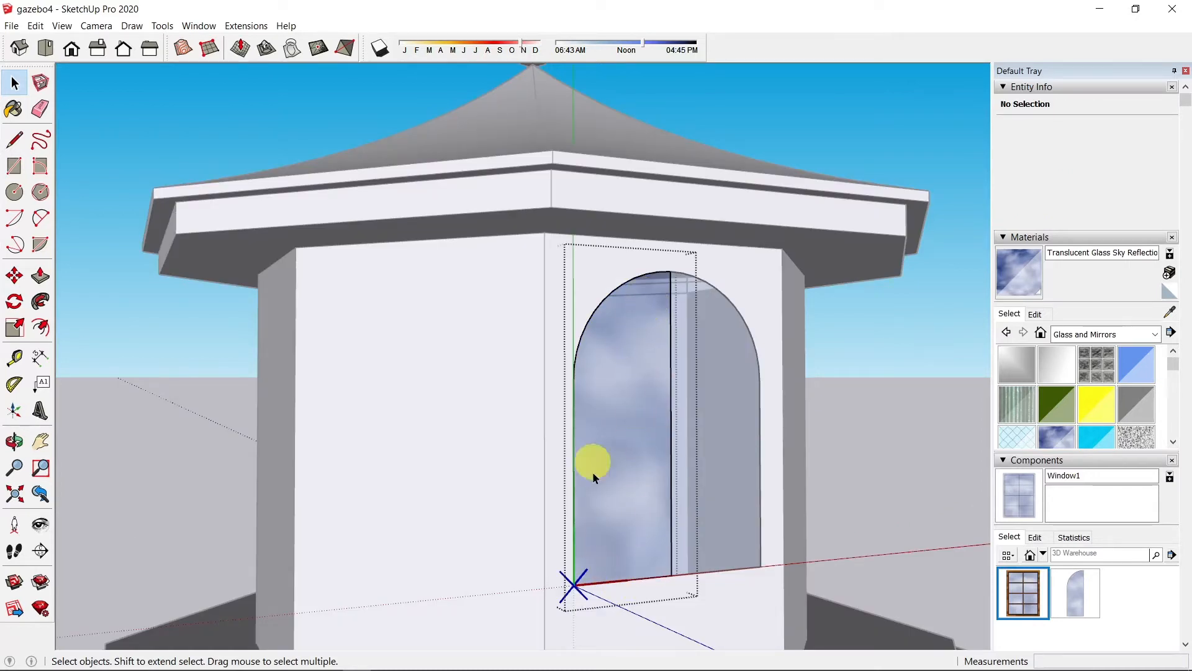
scroll(637, 349, up, 3)
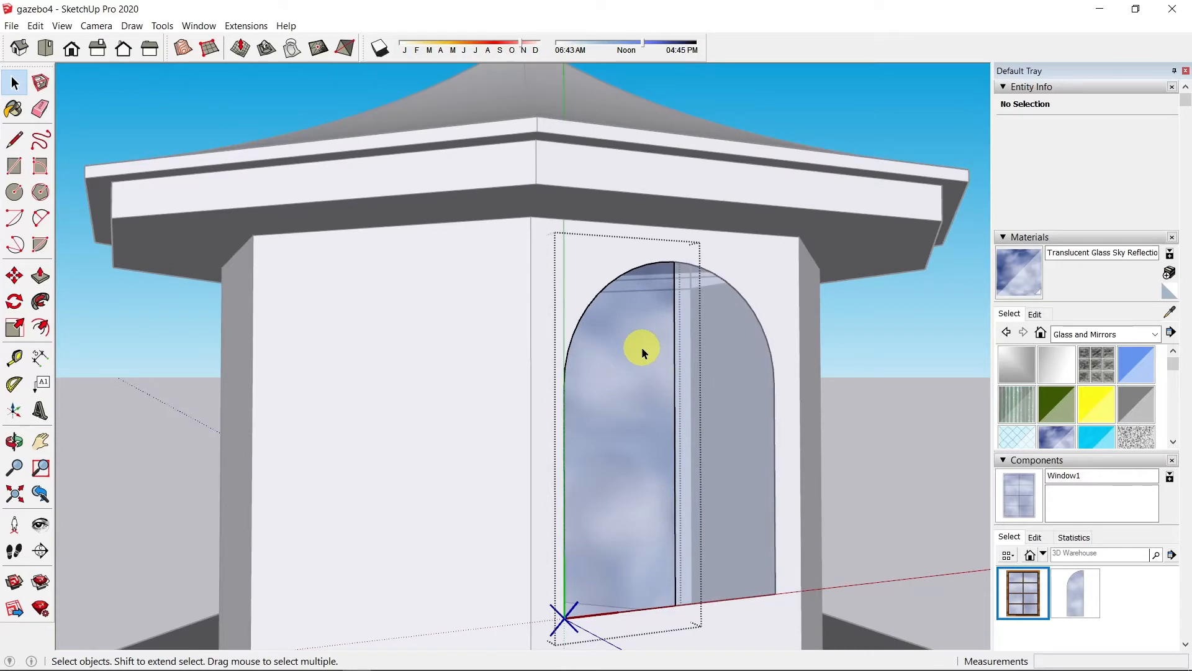
Step: Offset the arched glass face inward 2 inches to form a frame border
key(f)
click(637, 285)
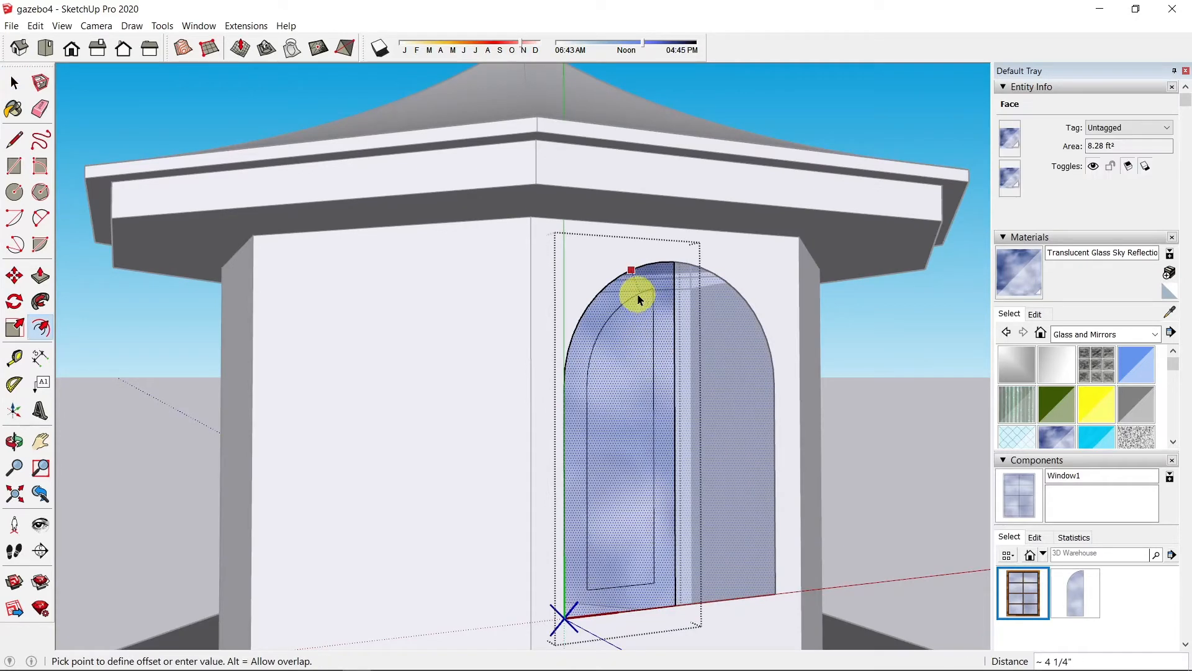
click(637, 293)
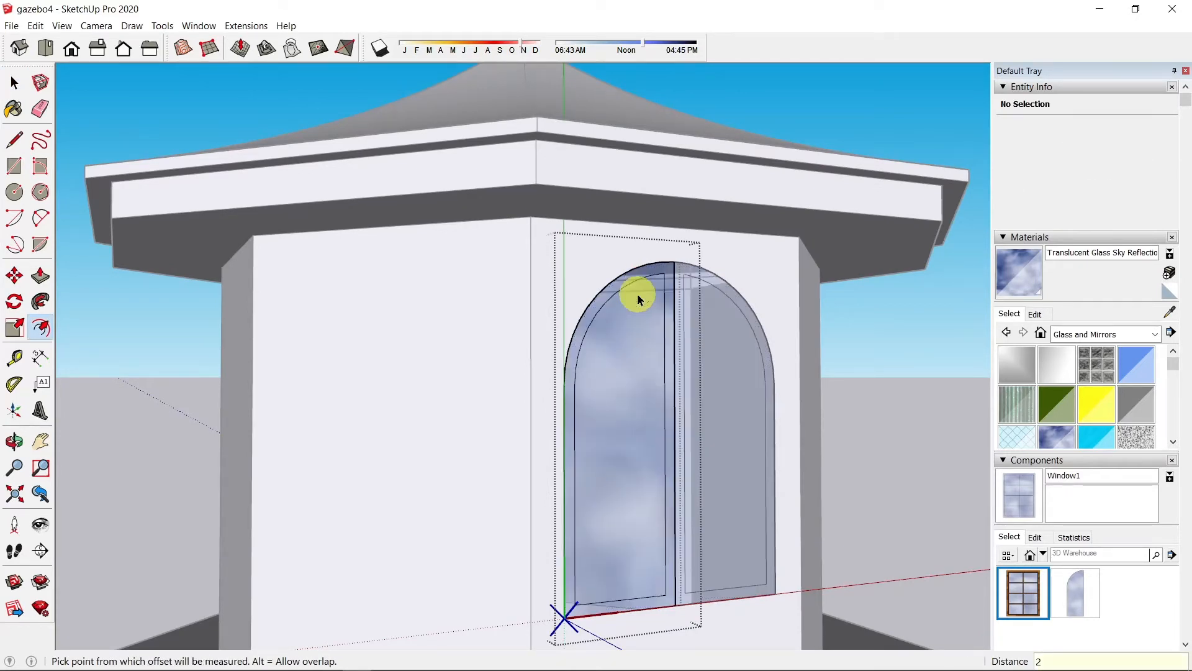
Step: Paint the arched frame with the Wood Floor Dark material
click(1155, 334)
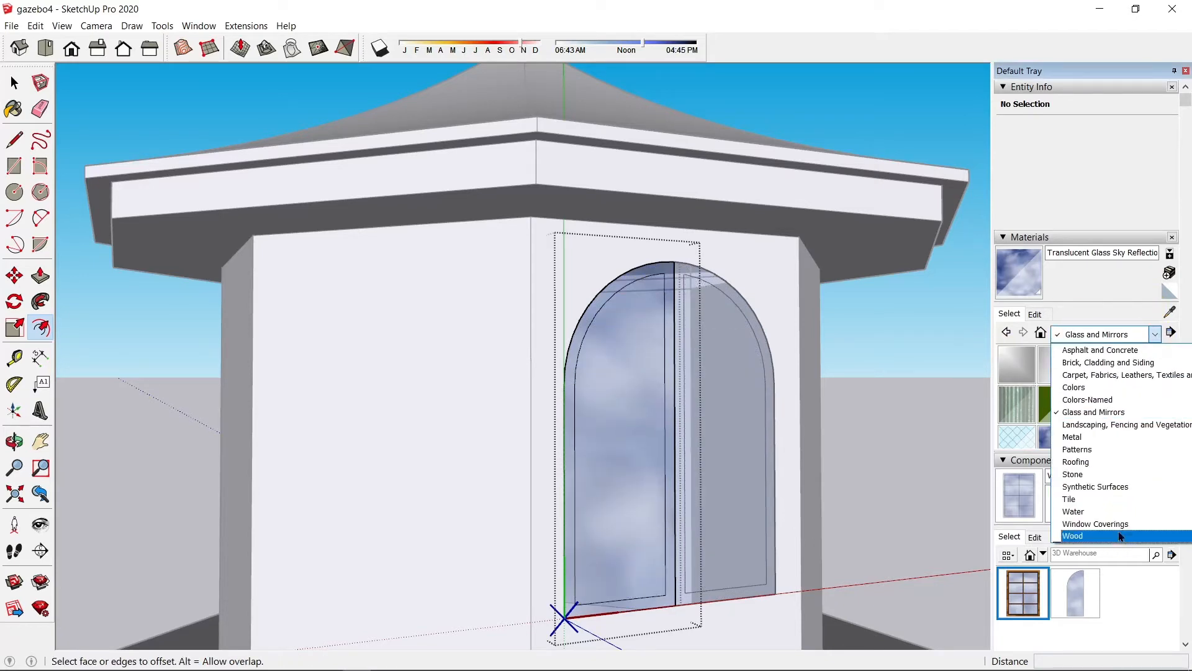
click(1118, 528)
click(1017, 404)
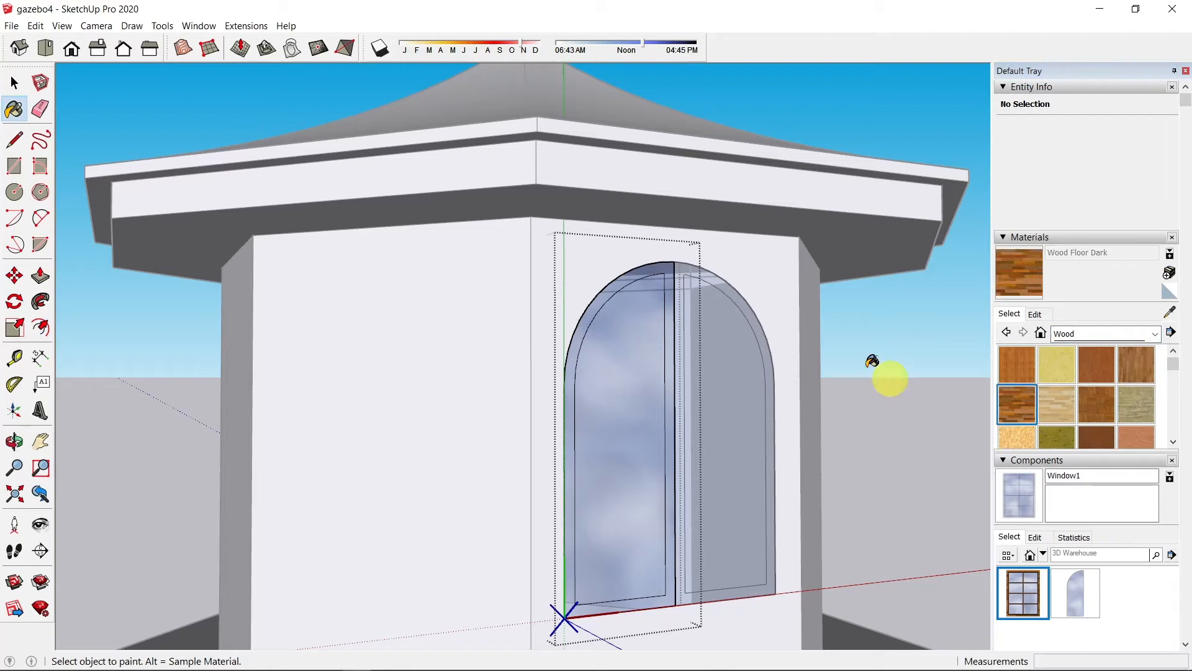
click(670, 268)
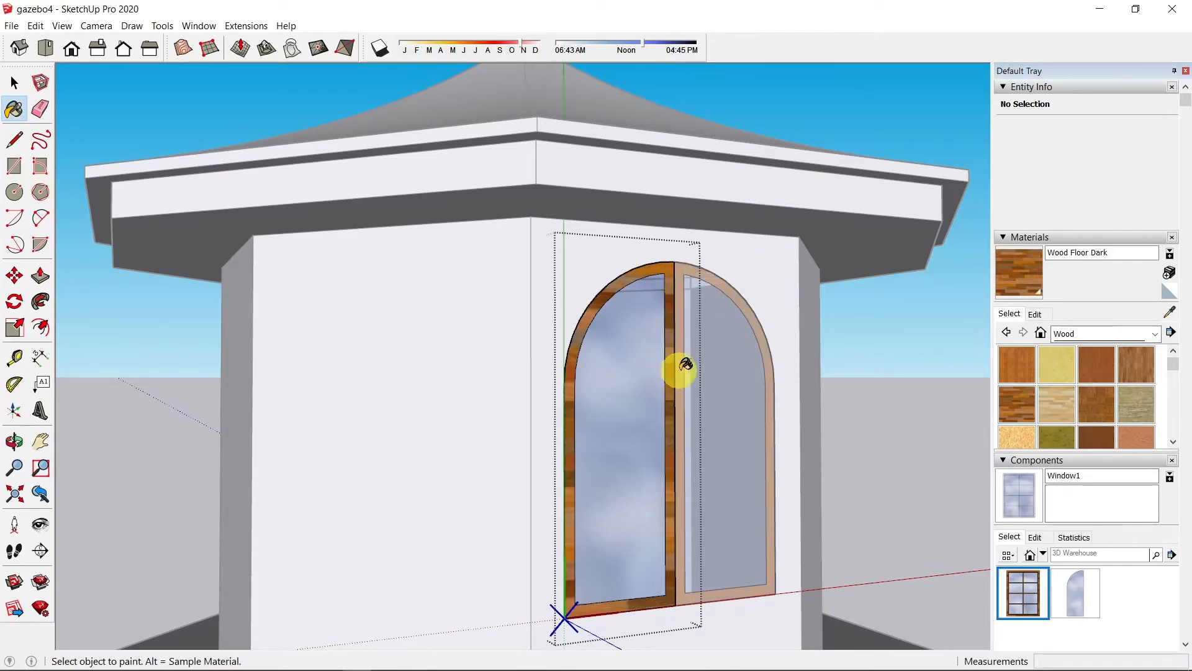
click(14, 141)
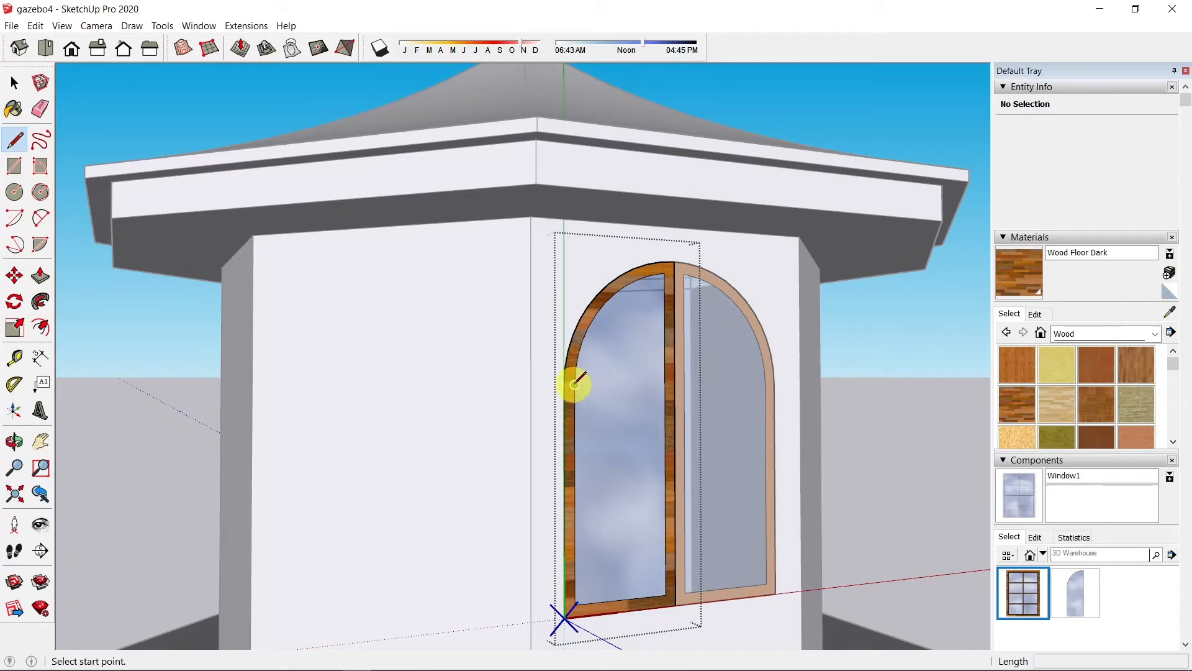
Step: Draw a line across the pane at the arch base and divide the left side edge into 3 equal parts
click(575, 383)
click(663, 385)
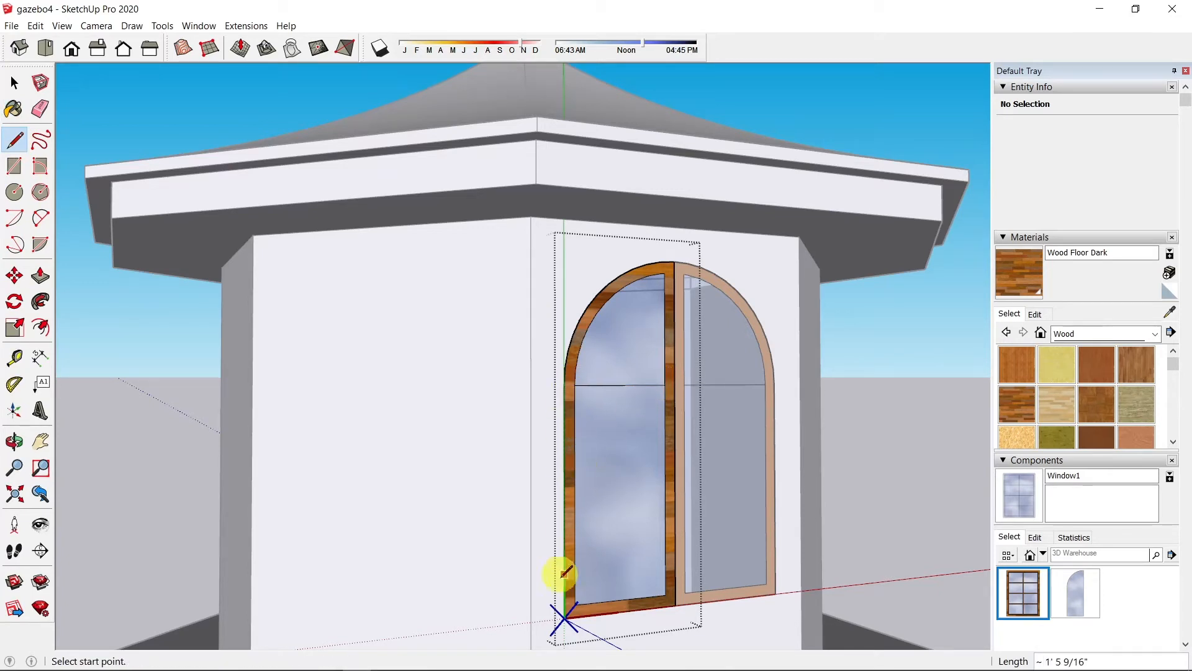
right_click(574, 443)
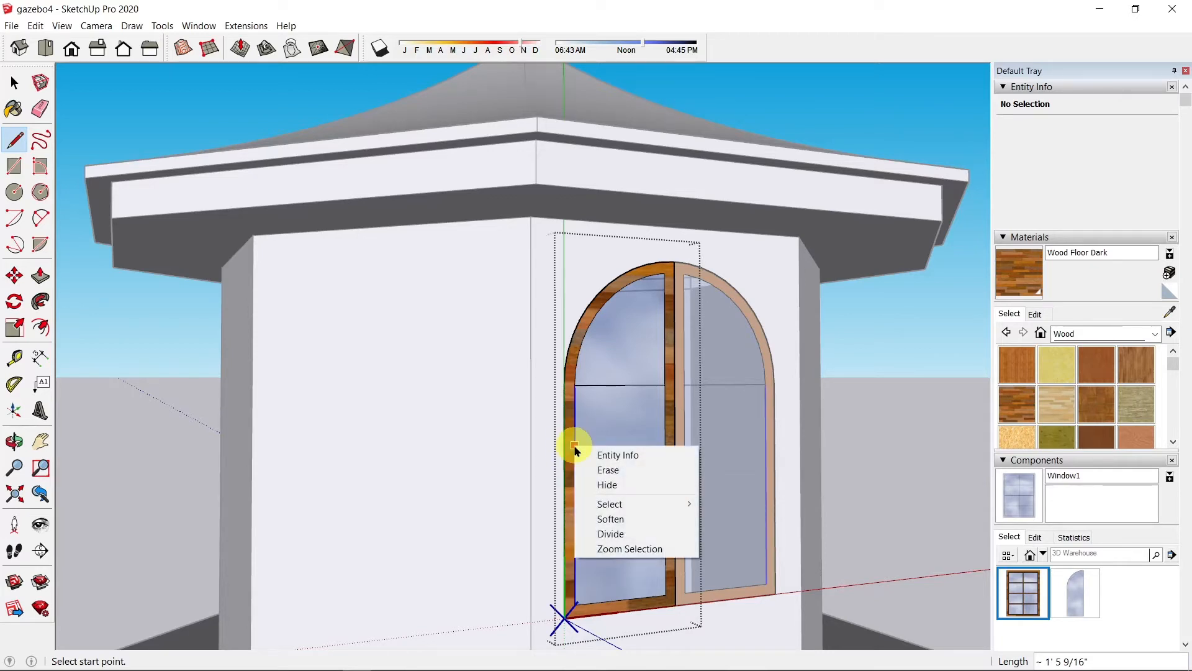
click(614, 534)
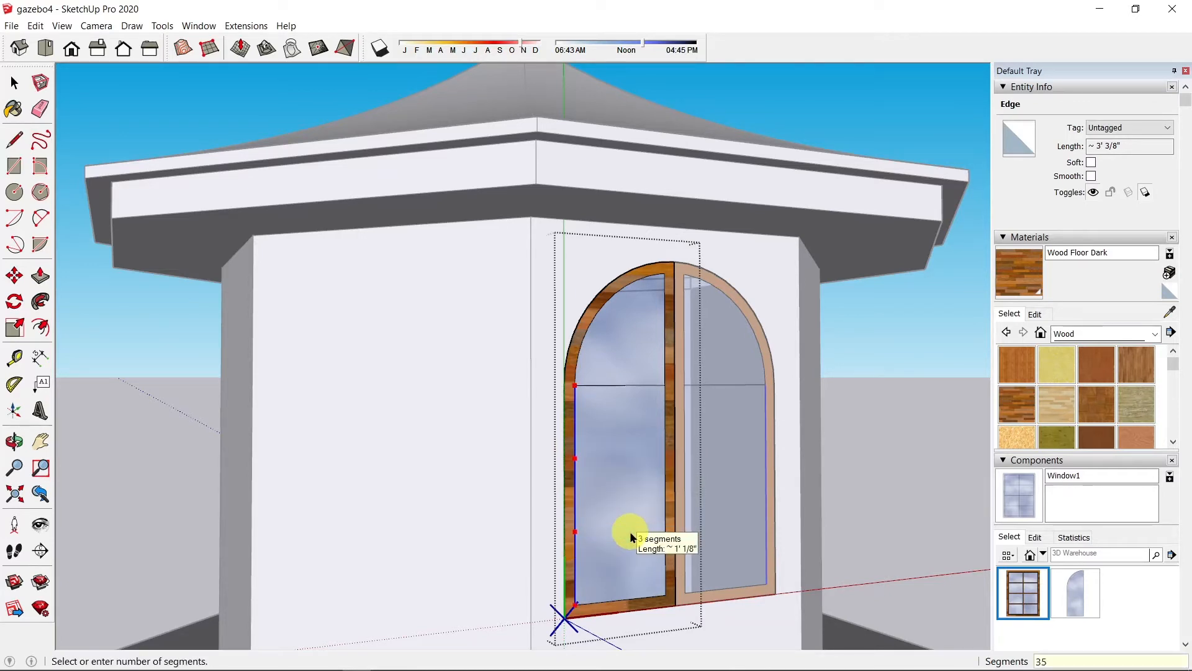
key(Return)
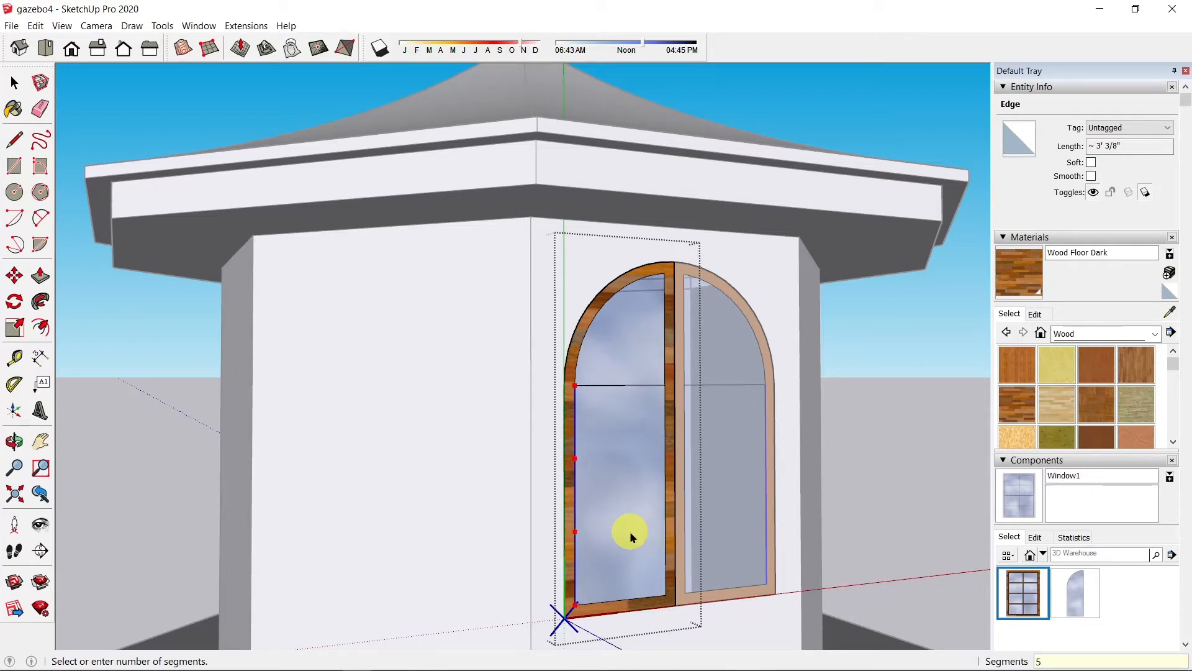
key(l)
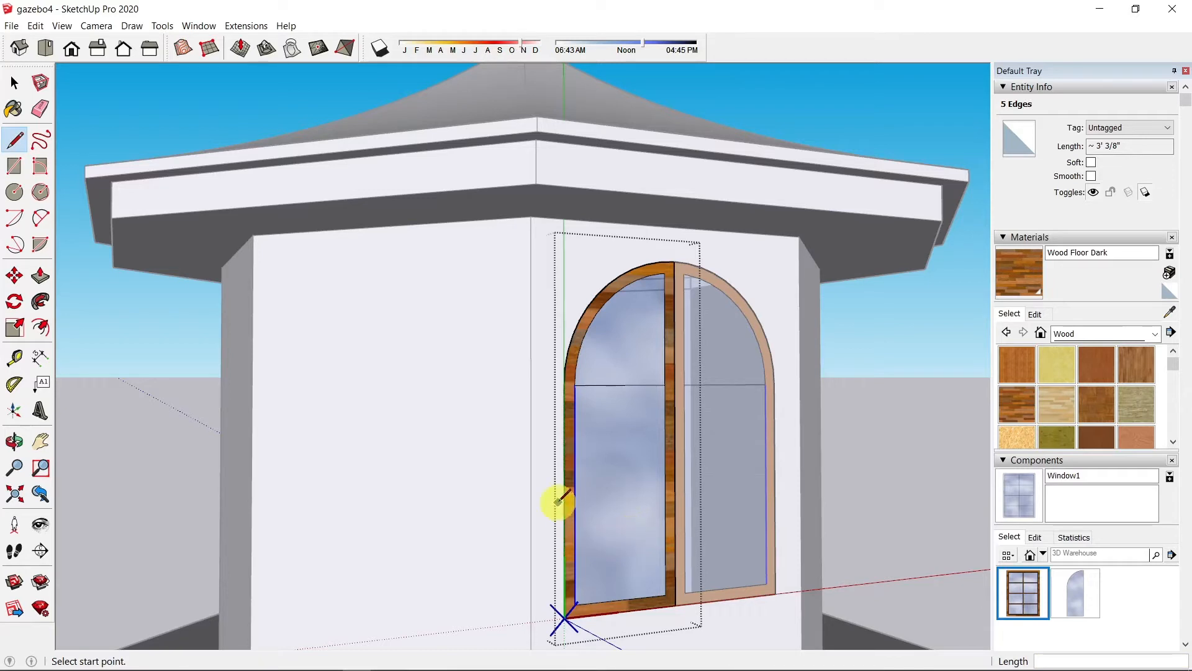
right_click(575, 452)
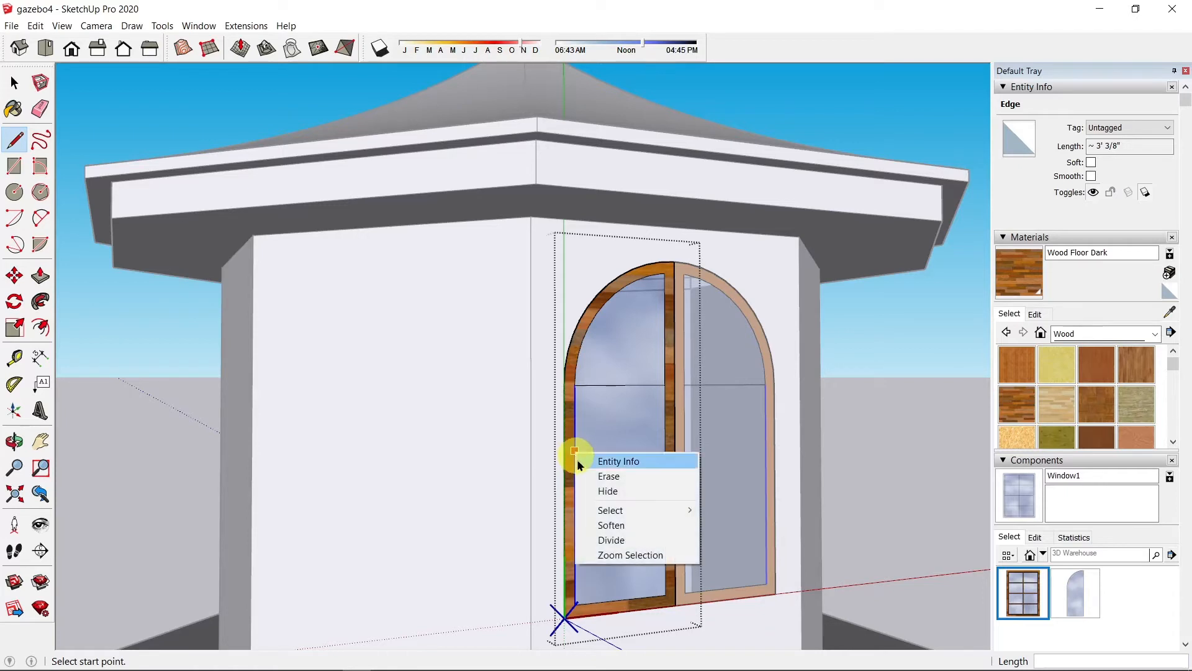
click(608, 540)
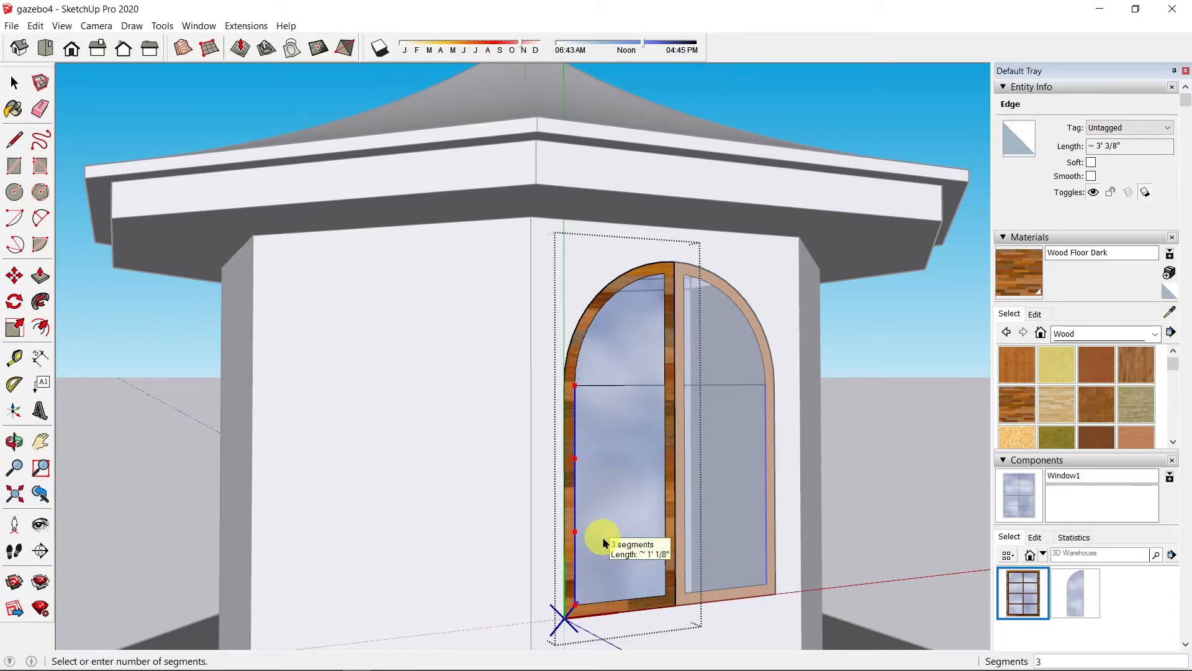
click(602, 537)
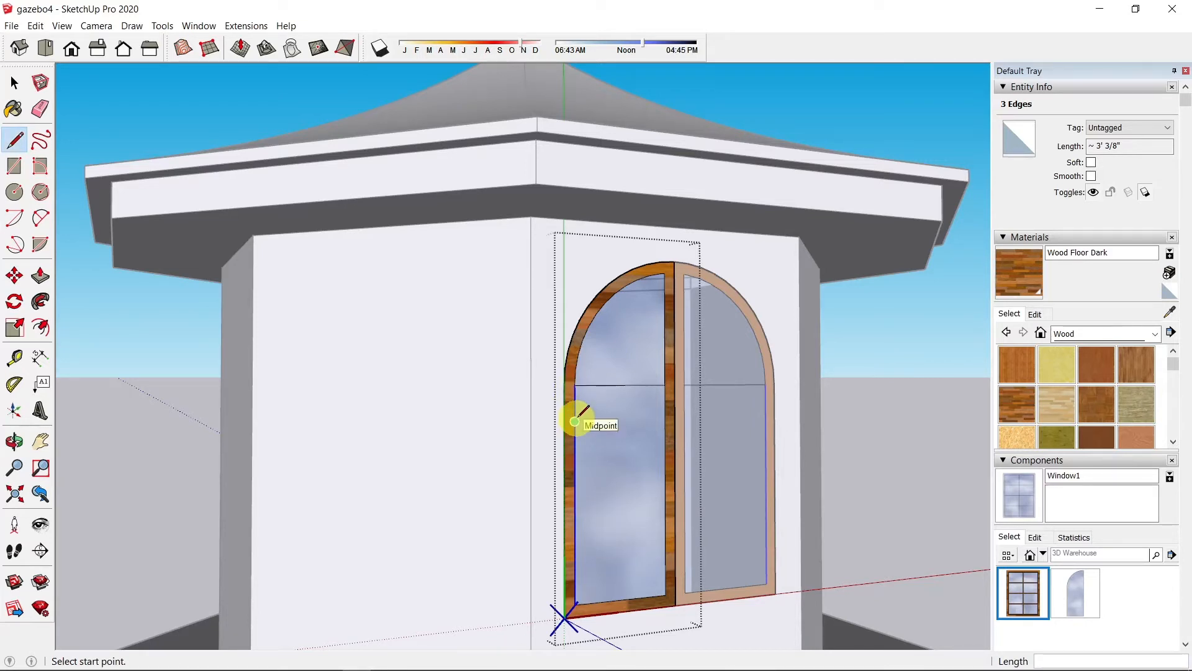
Step: Draw horizontal lines across the pane from both division points
click(574, 458)
click(664, 453)
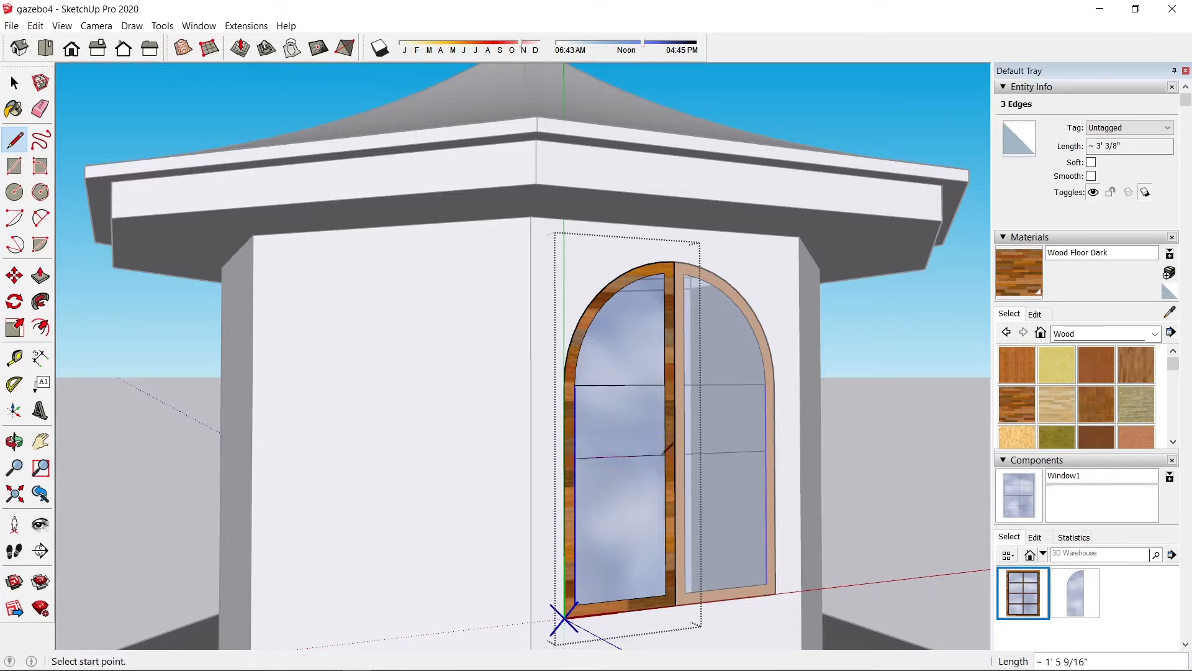
click(574, 529)
click(665, 525)
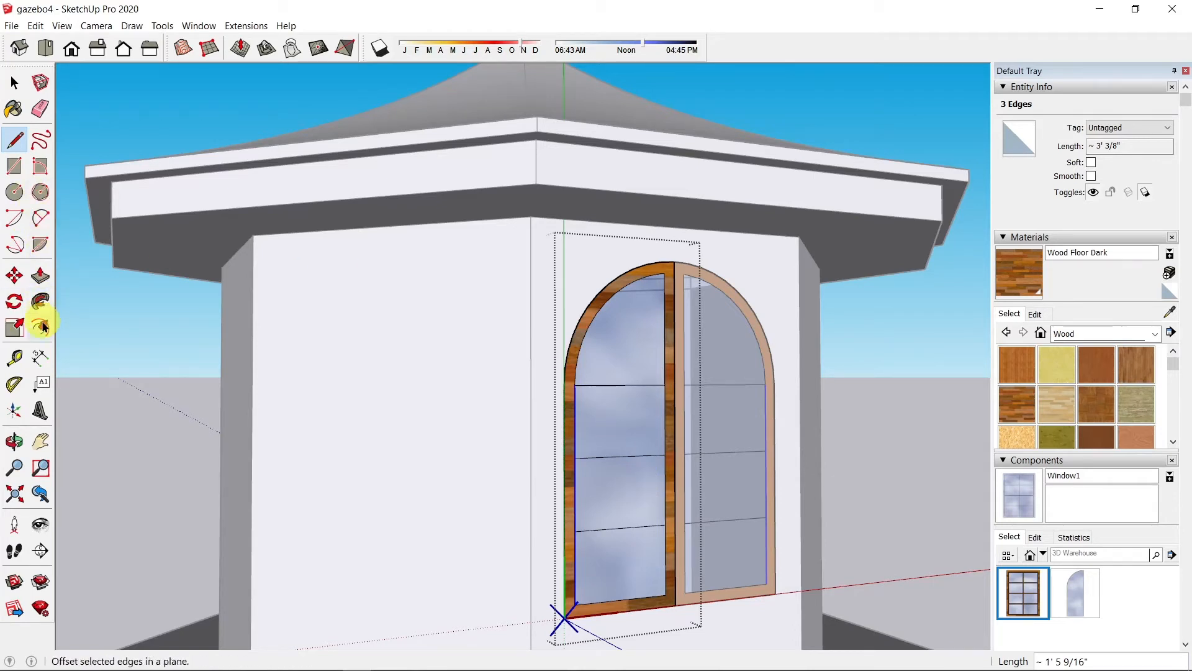
Step: Offset the arched glass face inward by 0.5"
click(41, 326)
click(638, 308)
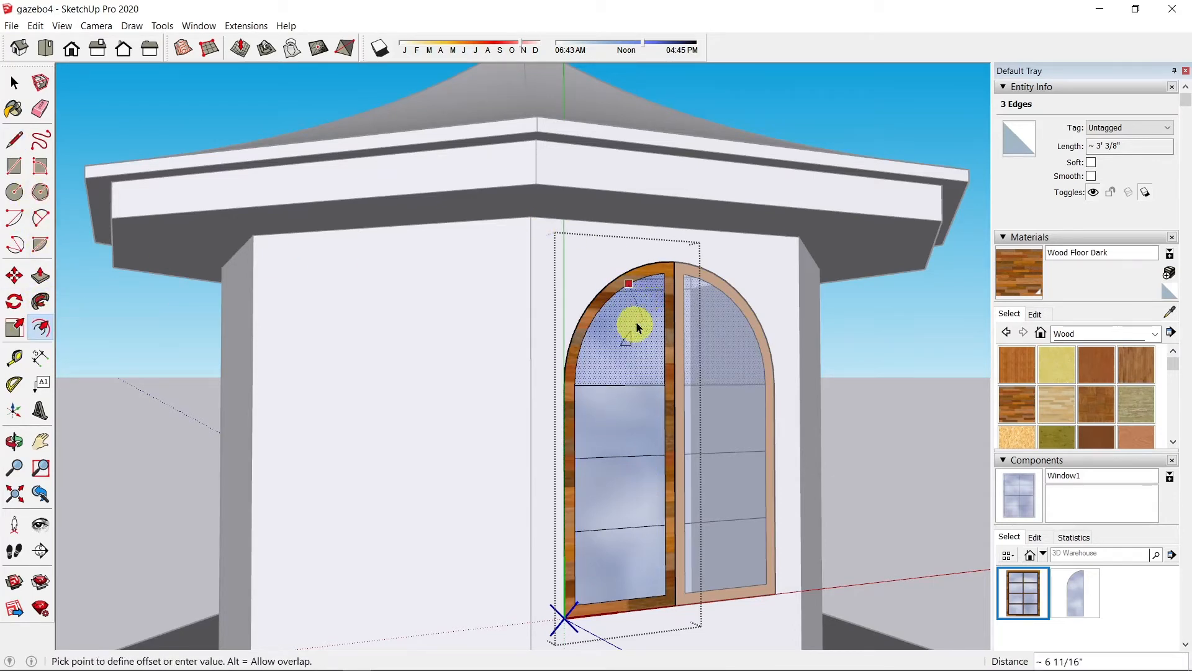
click(646, 291)
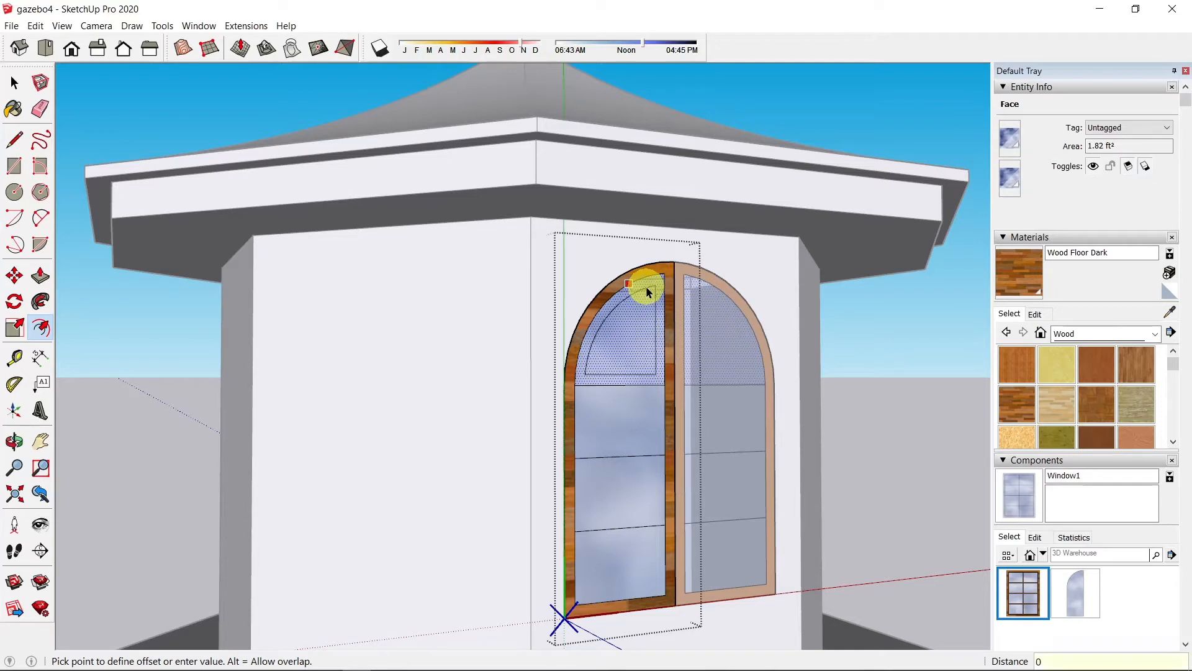
text(0.5)
key(Return)
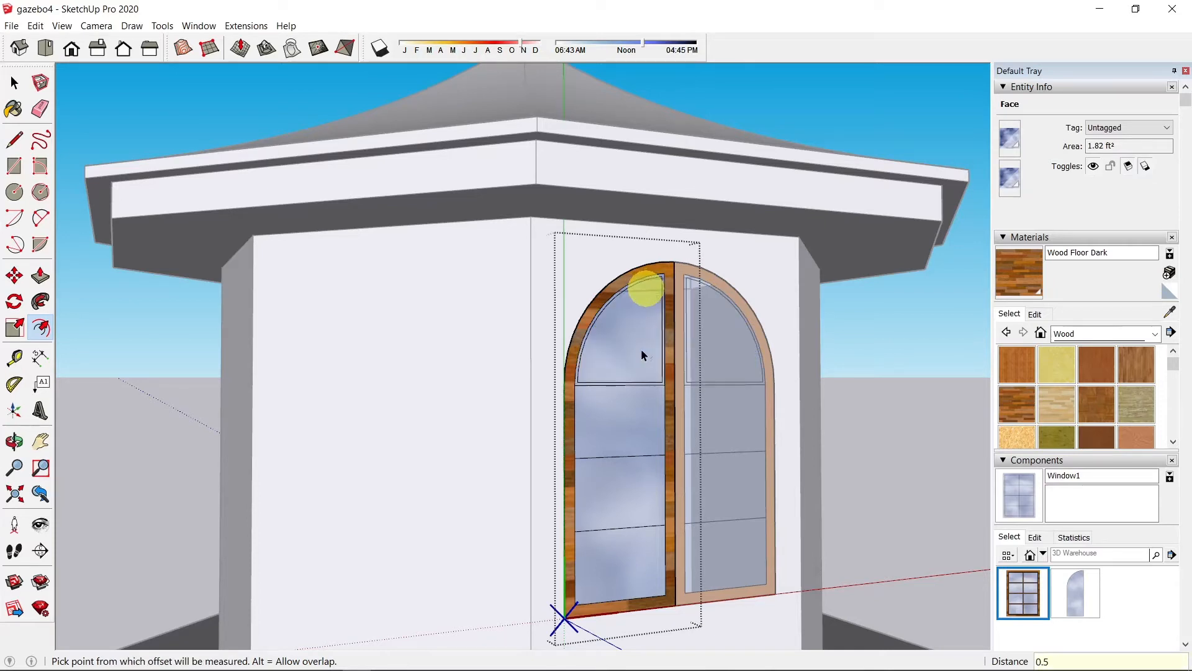
Step: Offset each rectangular glass pane inward by 0.5"
click(627, 426)
click(627, 427)
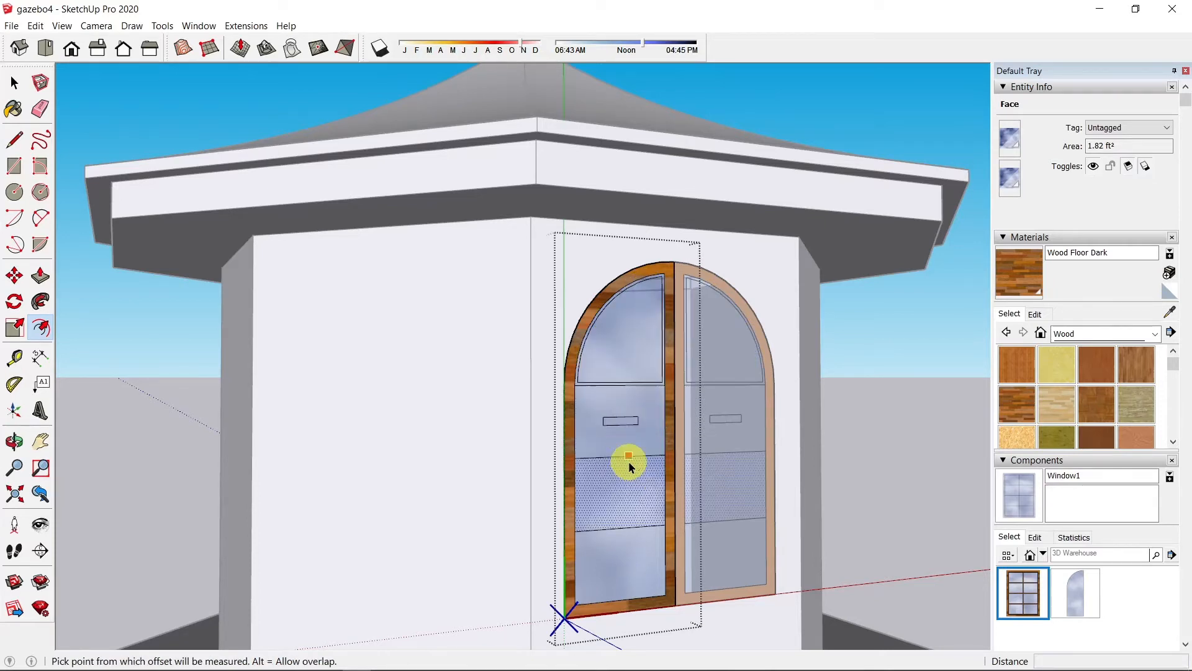
click(627, 385)
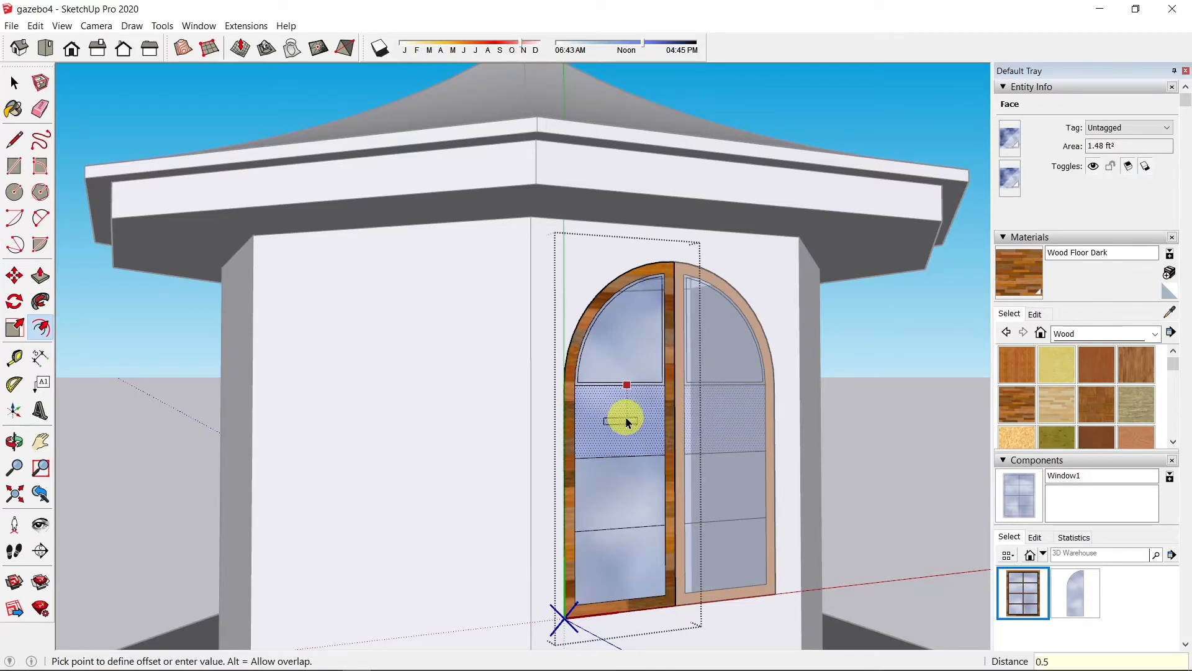
text(0.5)
key(Return)
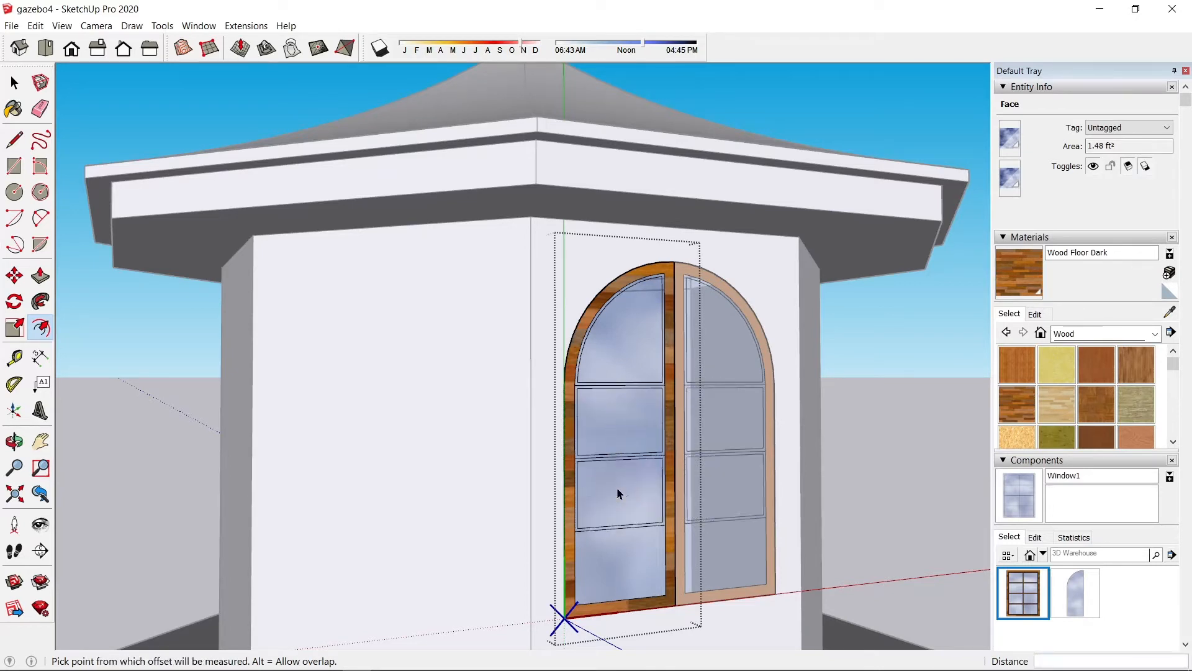
double_click(619, 565)
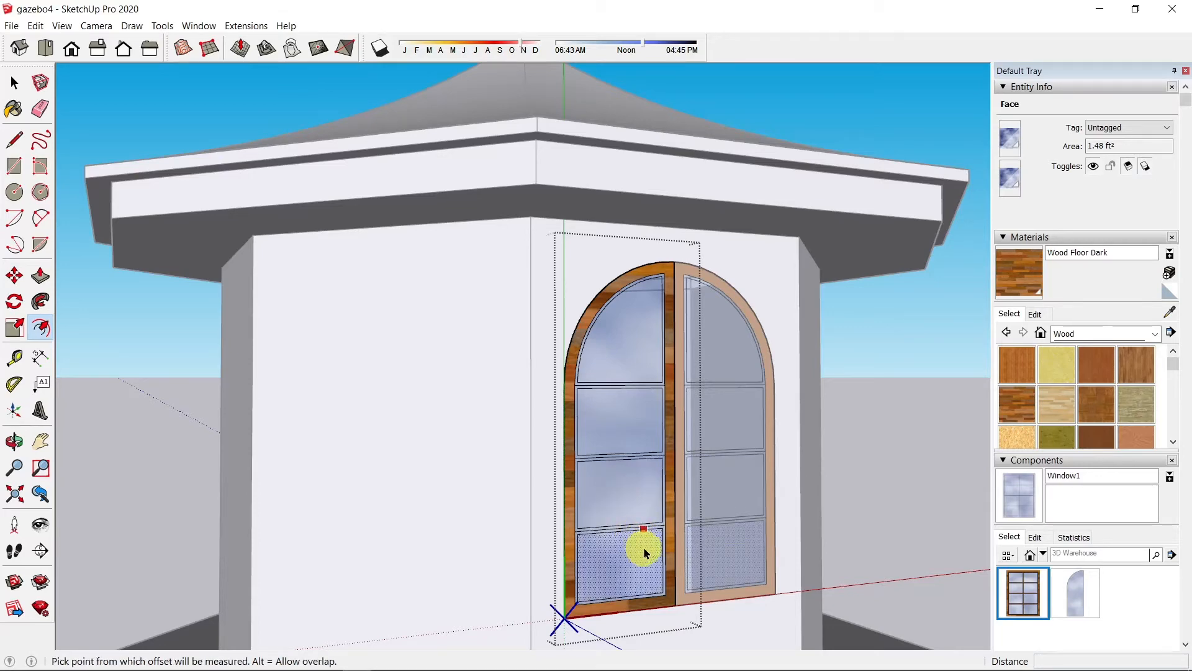
scroll(643, 546, up, 6)
key(e)
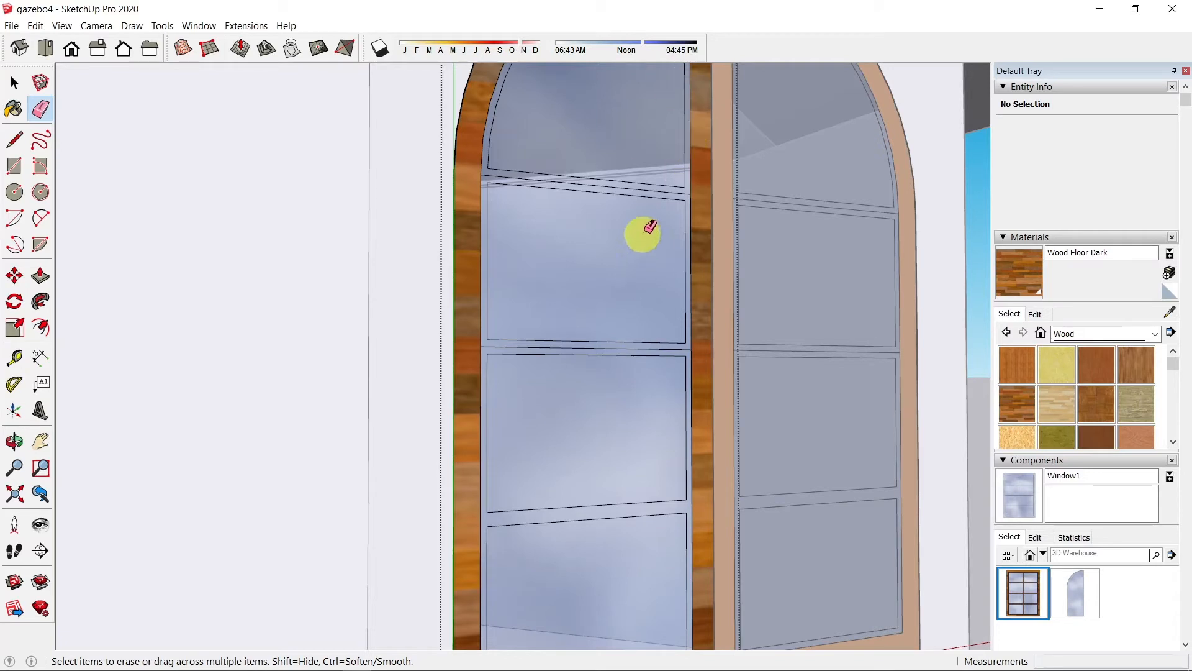
Step: Erase the two stray horizontal edges and paint the sash bars Wood Veneer 01
click(650, 192)
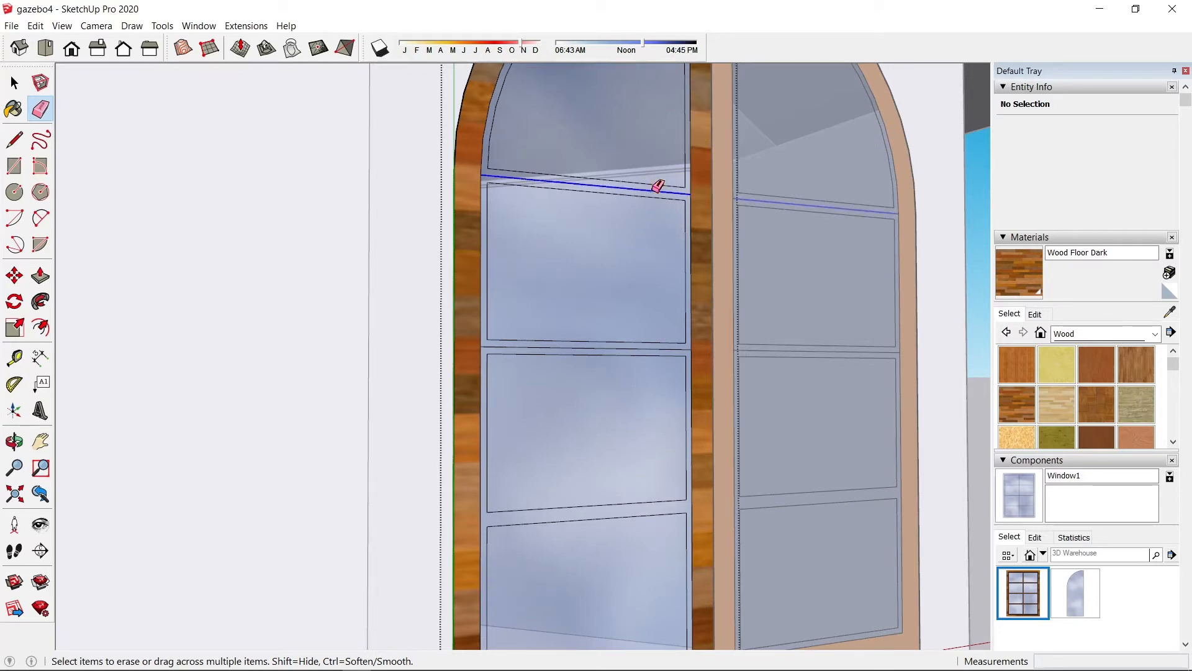
click(653, 348)
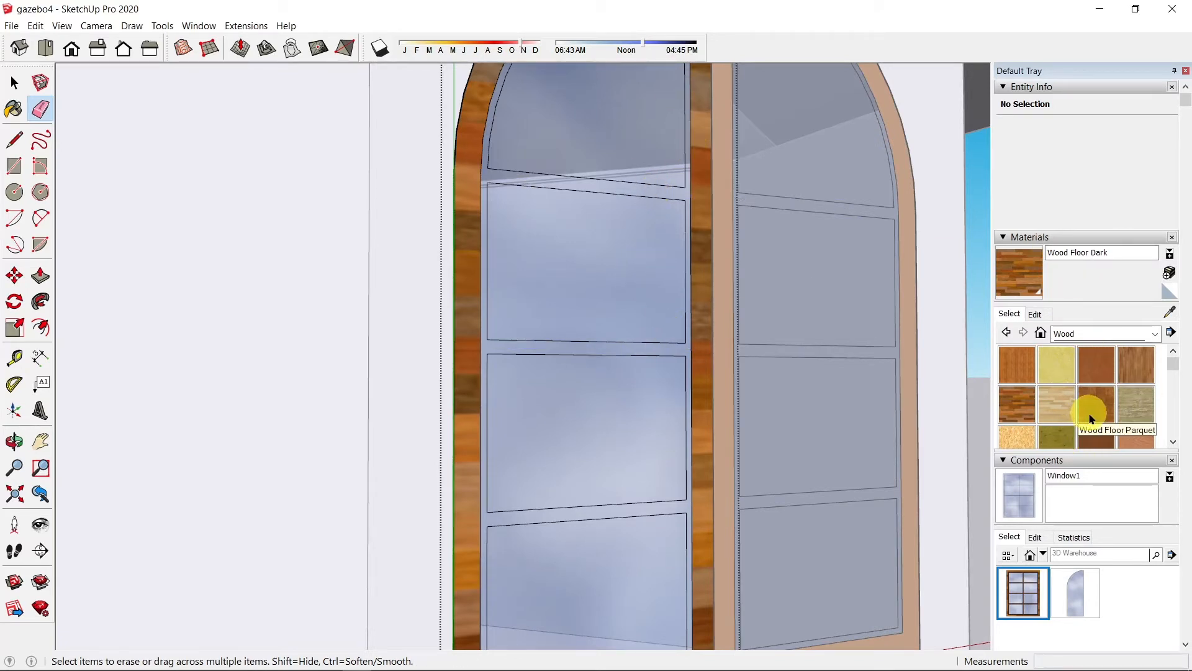
click(1096, 435)
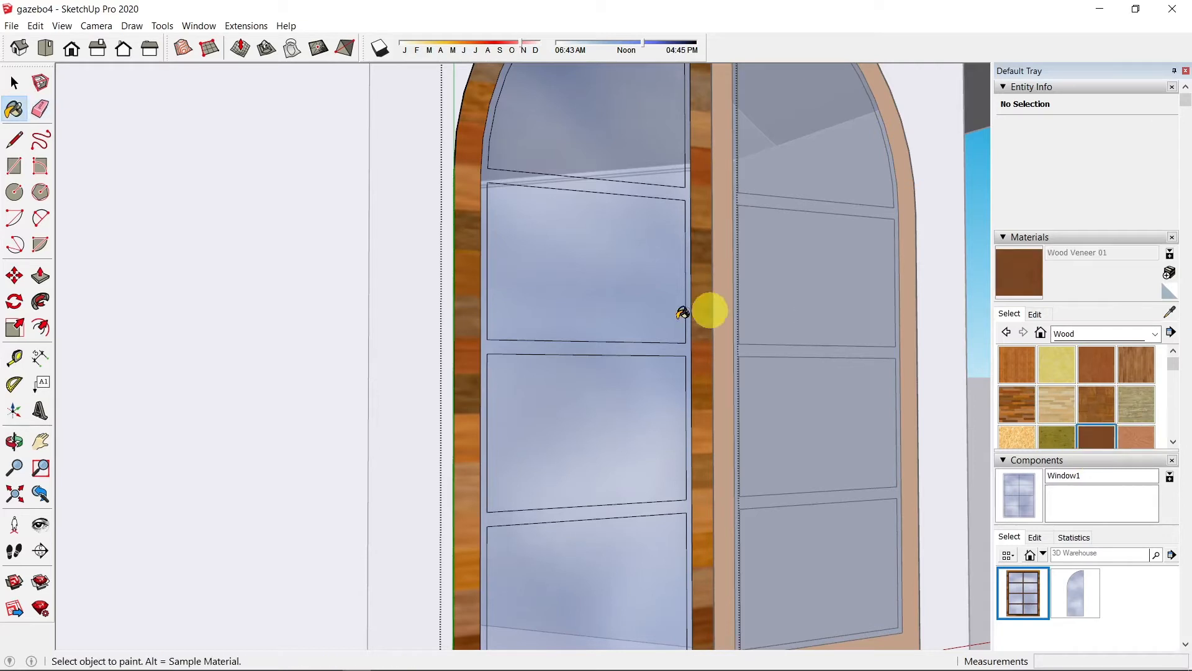
click(686, 342)
scroll(743, 297, down, 4)
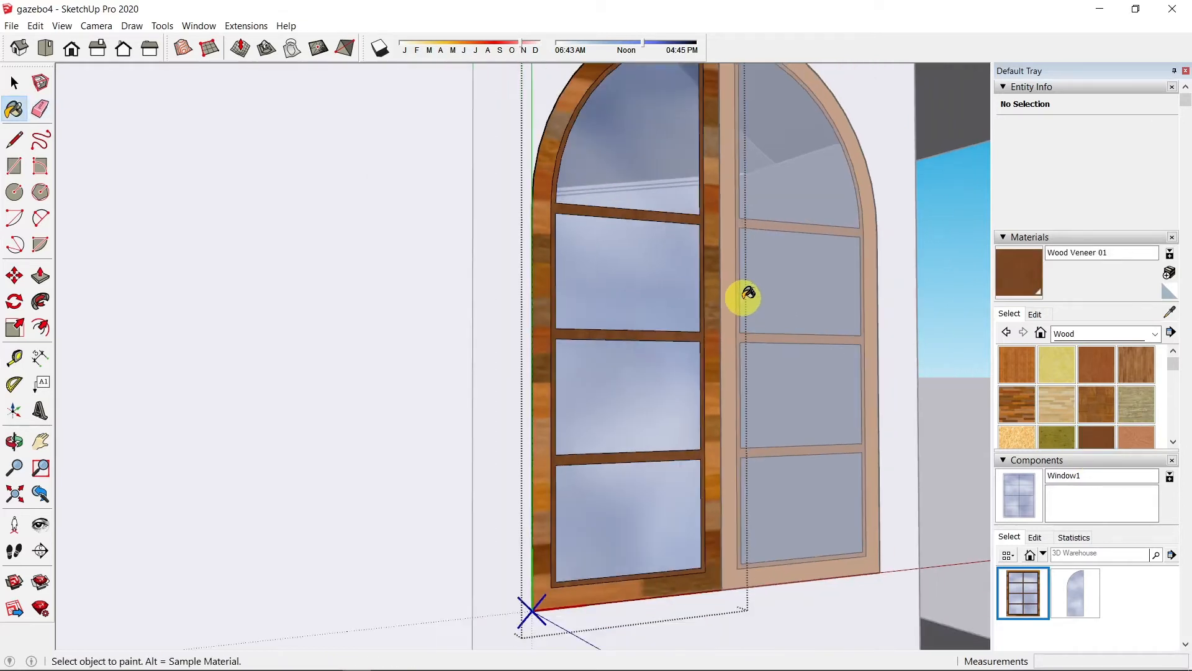
scroll(733, 275, up, 2)
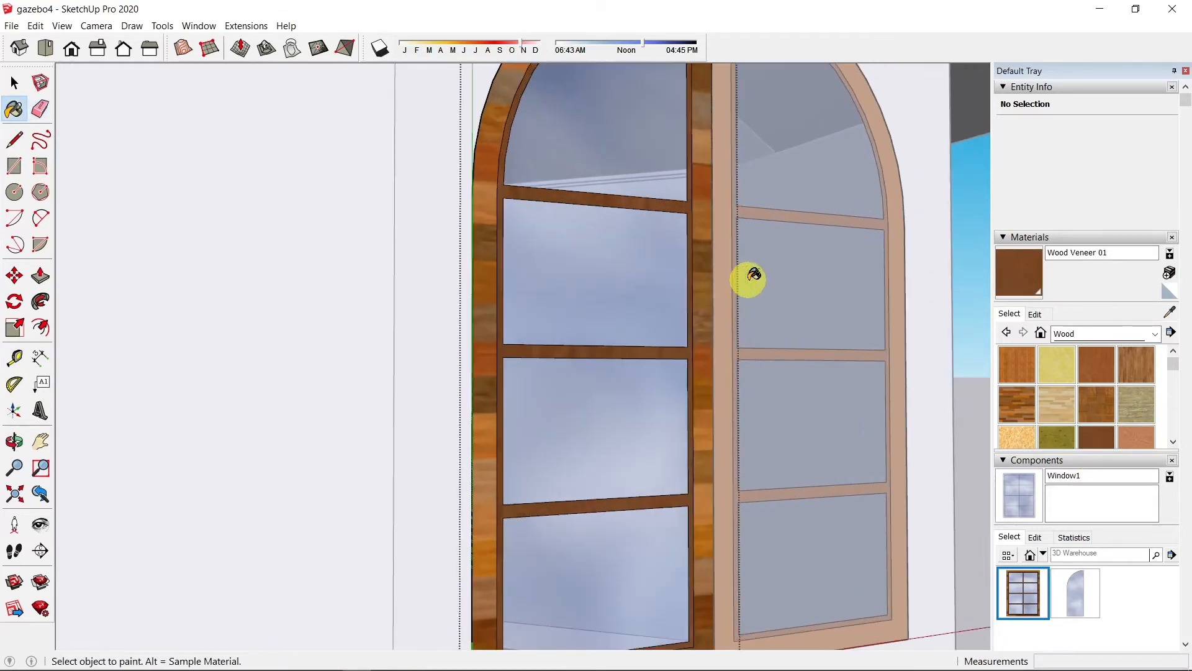
Step: Push/Pull the sash stile out 2" and the mullions out 1"
key(p)
click(706, 300)
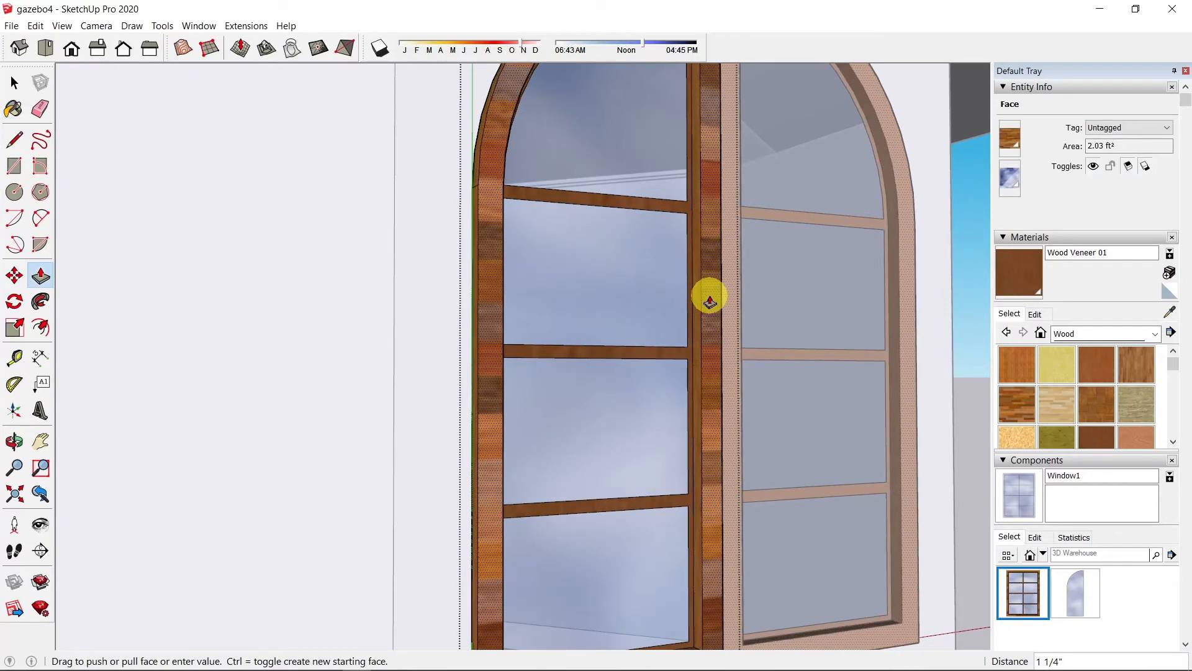
text(2)
key(Return)
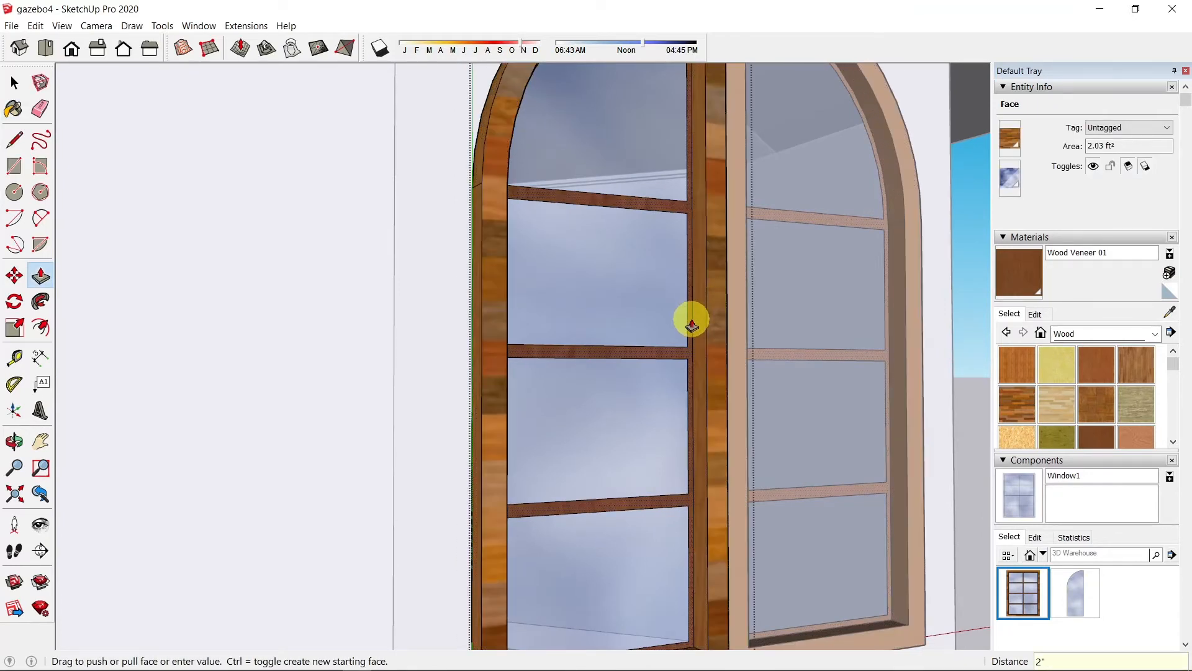
click(678, 363)
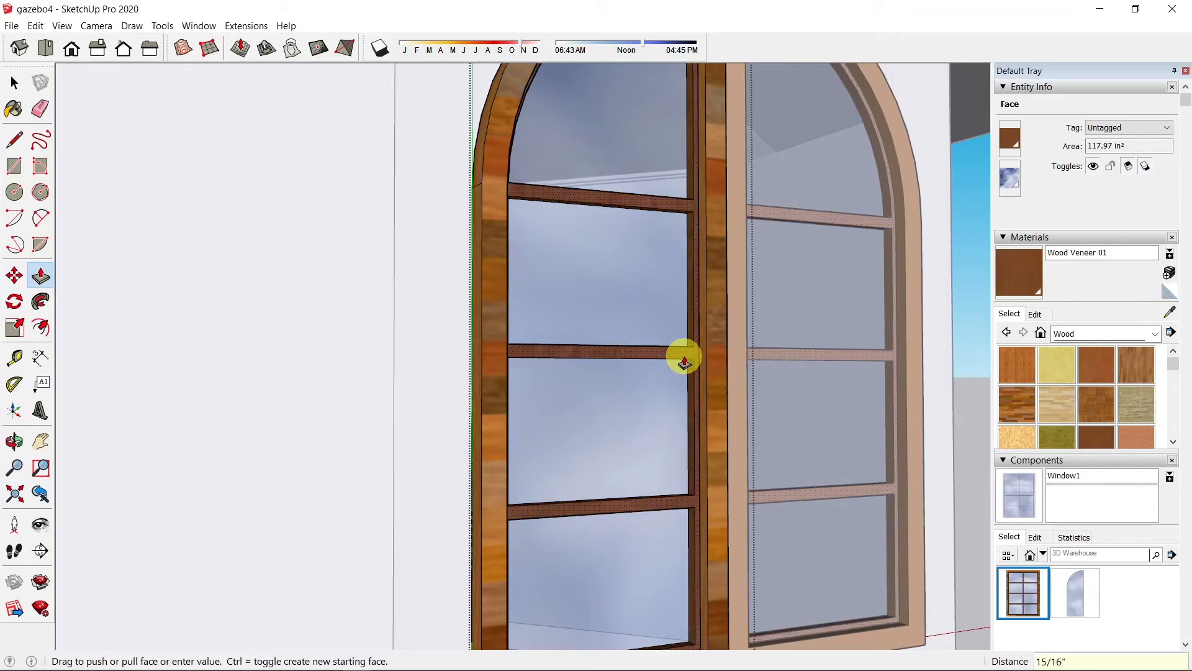
text(1)
key(Return)
scroll(684, 343, down, 5)
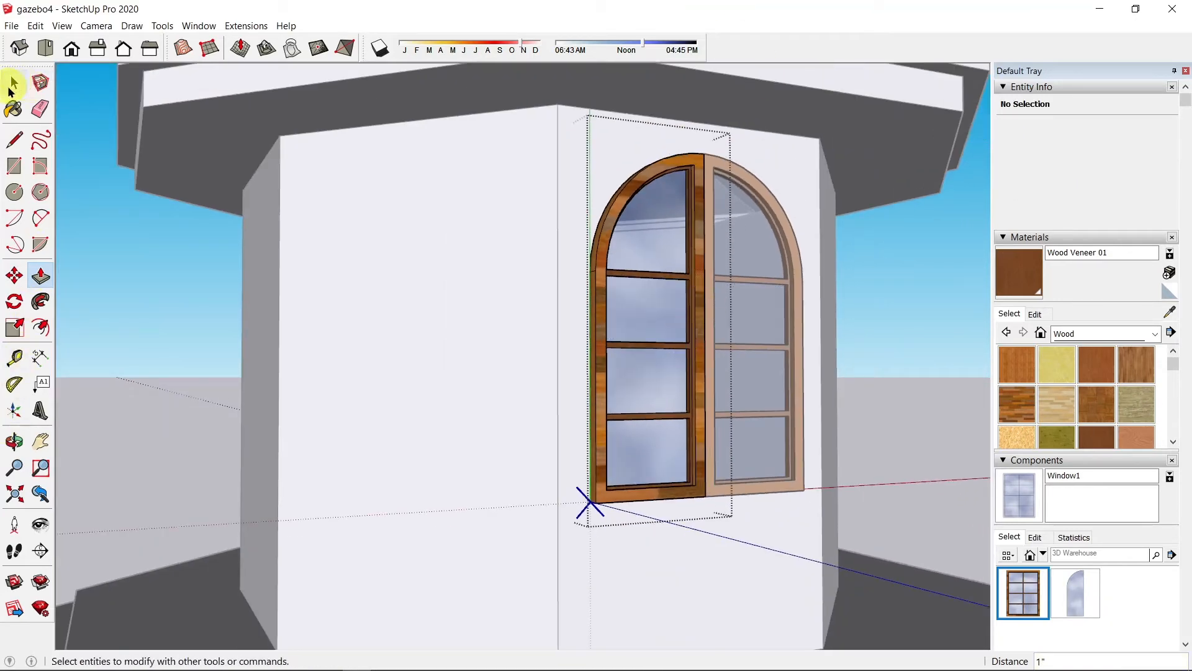
Step: Exit the window component's editing and orbit to view the window head-on
click(14, 84)
click(199, 322)
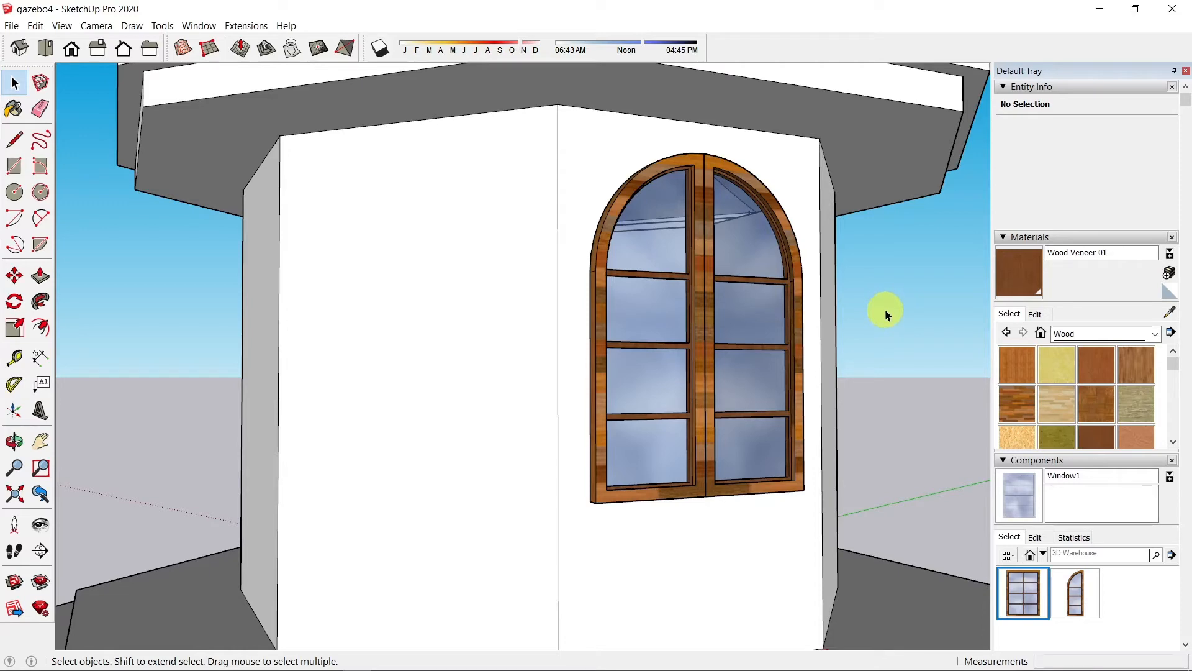
middle_drag(888, 307, 789, 332)
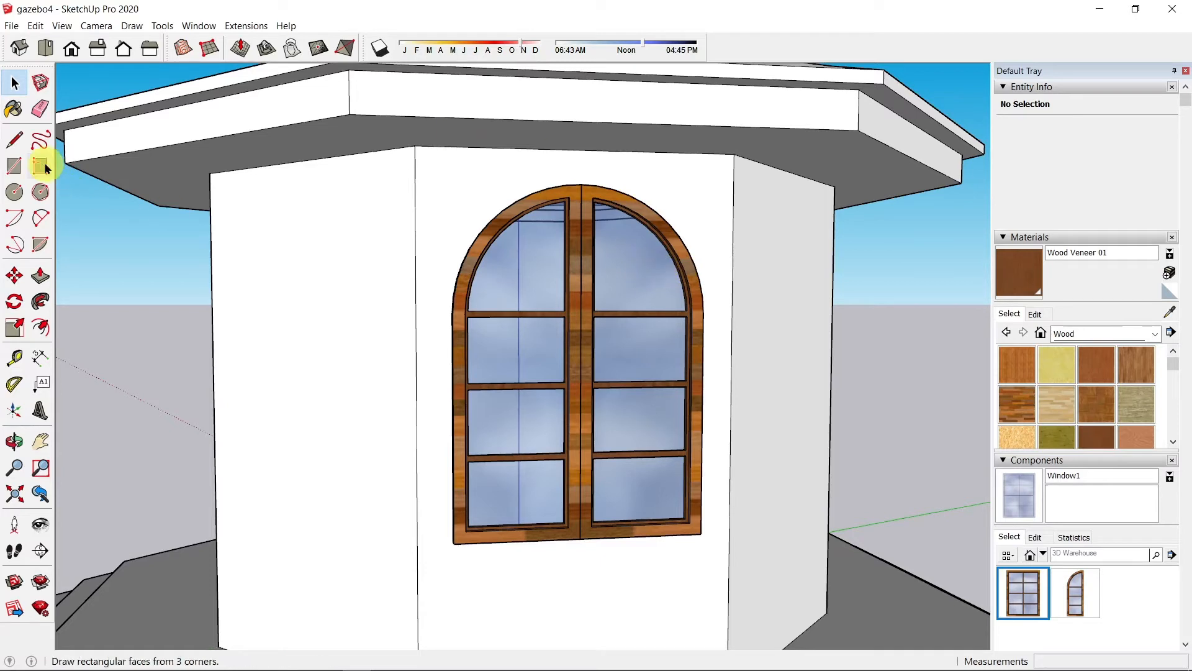
Step: Select both window halves, make them one component named Window2, and collapse the Materials panel
click(534, 321)
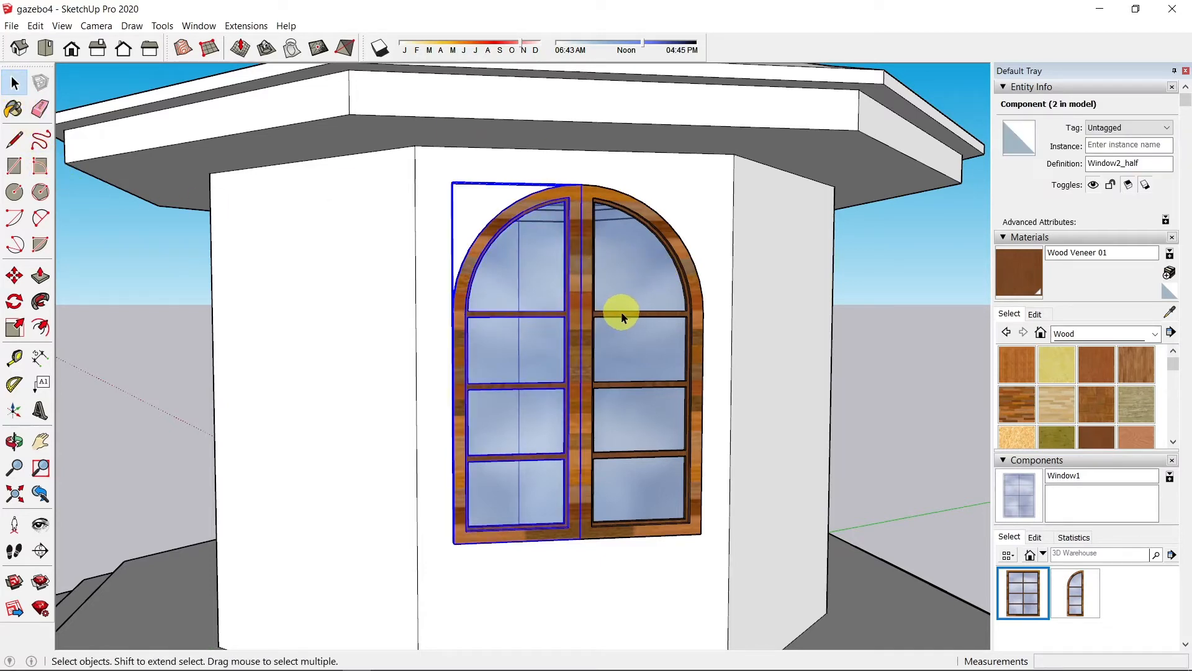
shift+click(624, 317)
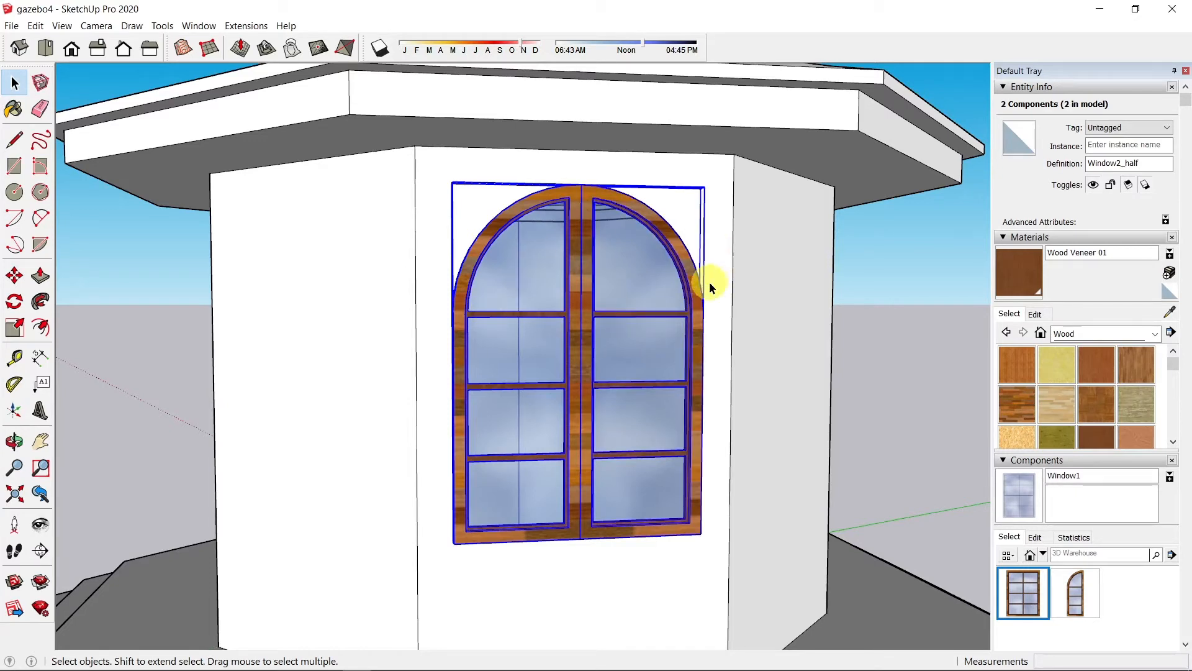
right_click(584, 314)
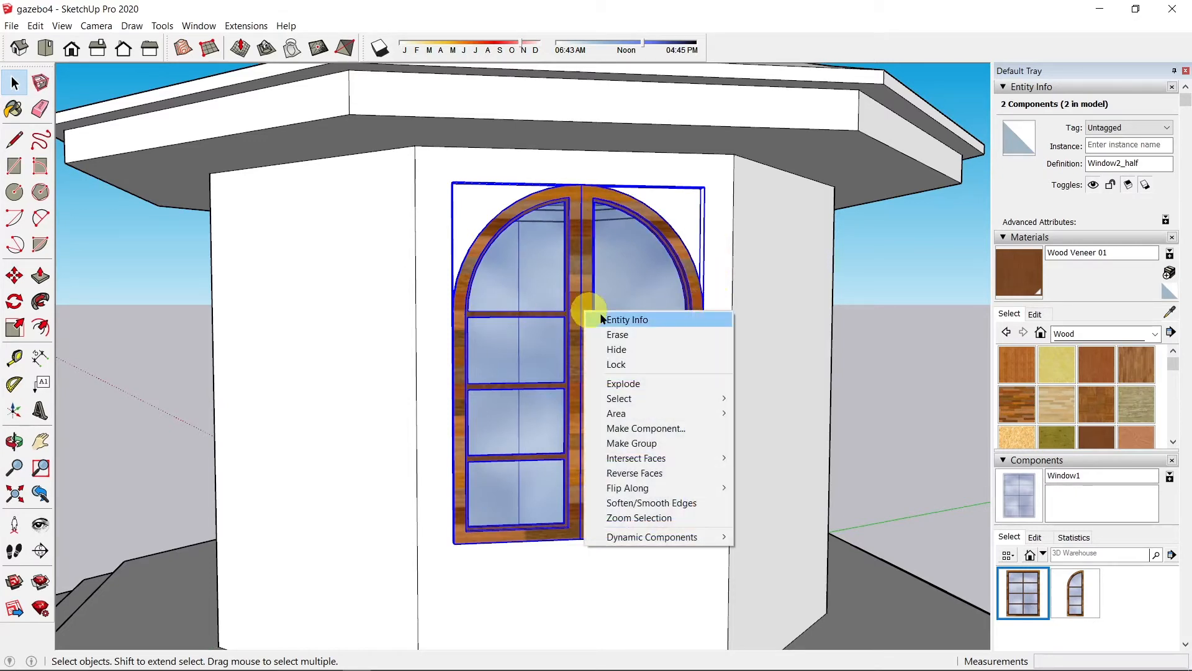
click(624, 426)
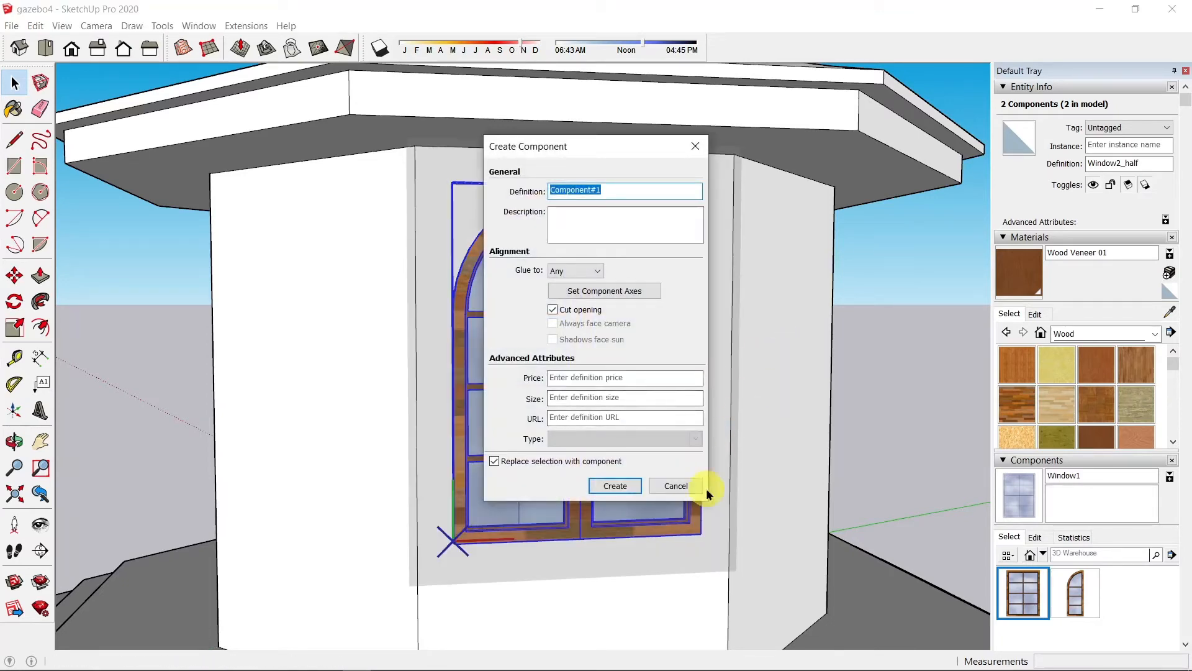
text(Window2)
click(615, 485)
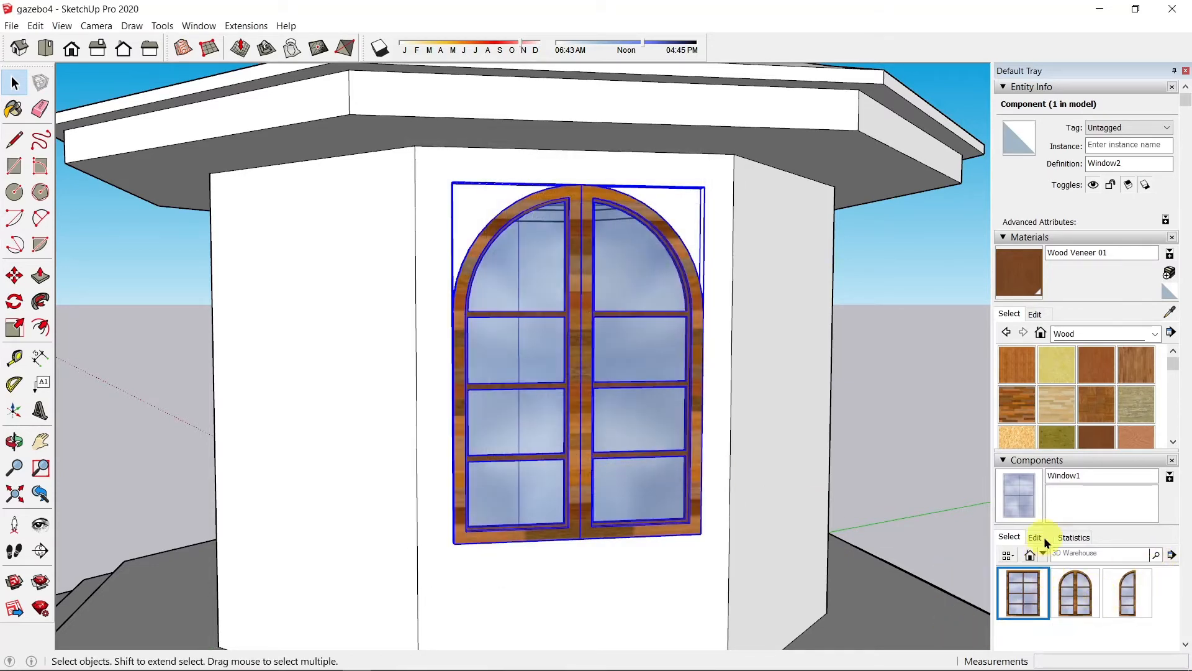
click(1015, 237)
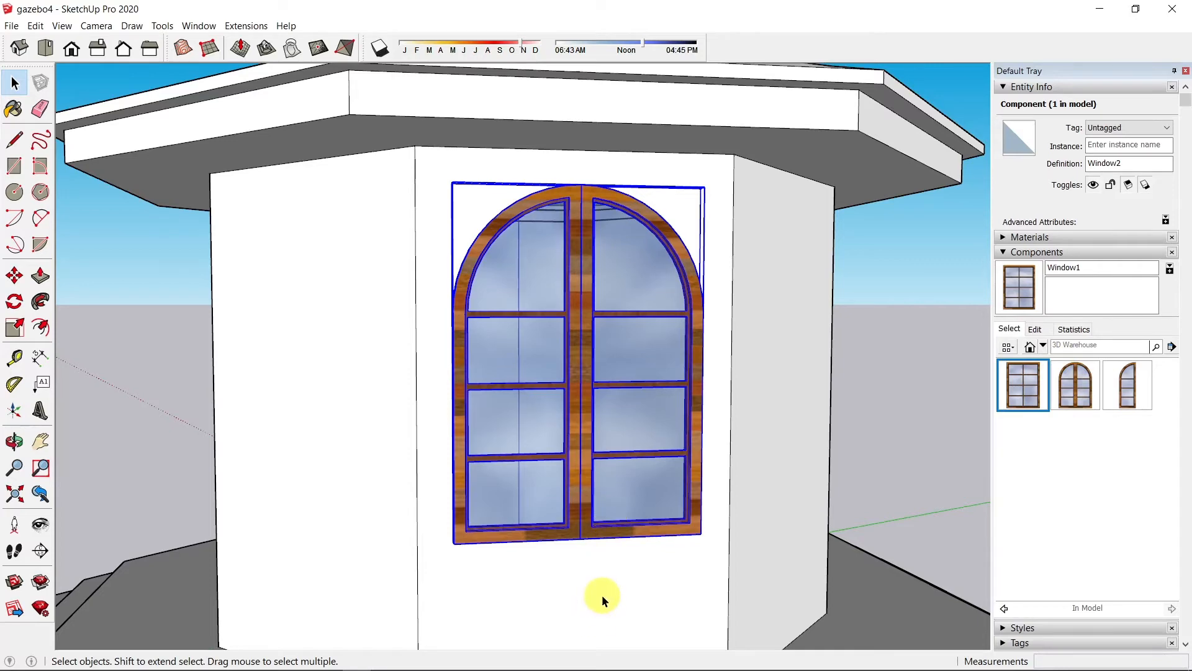
Step: Rotate-copy the window 45° about the floor centre onto the next wall and array it 7x
middle_drag(602, 595, 617, 412)
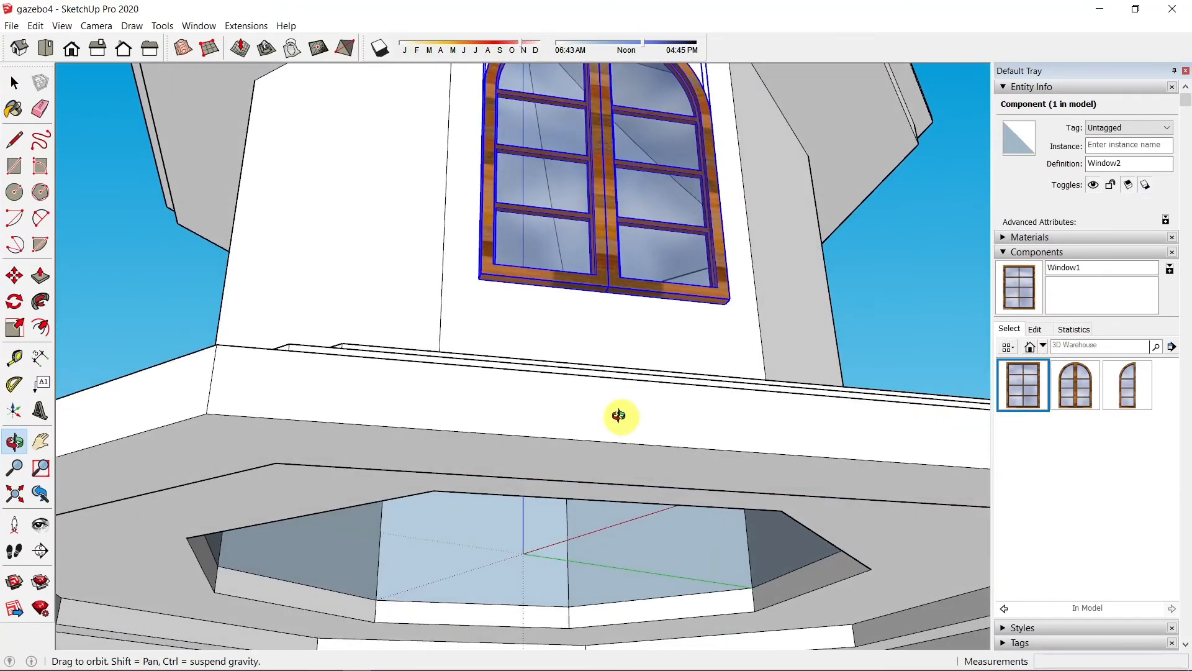
click(18, 302)
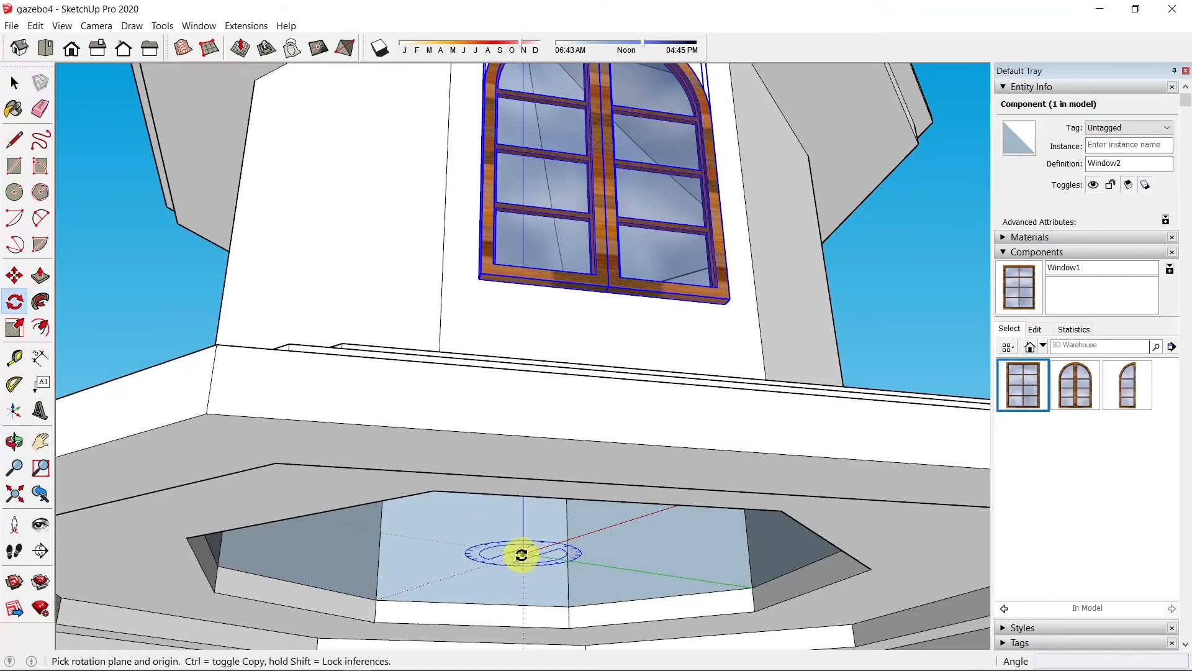
click(522, 556)
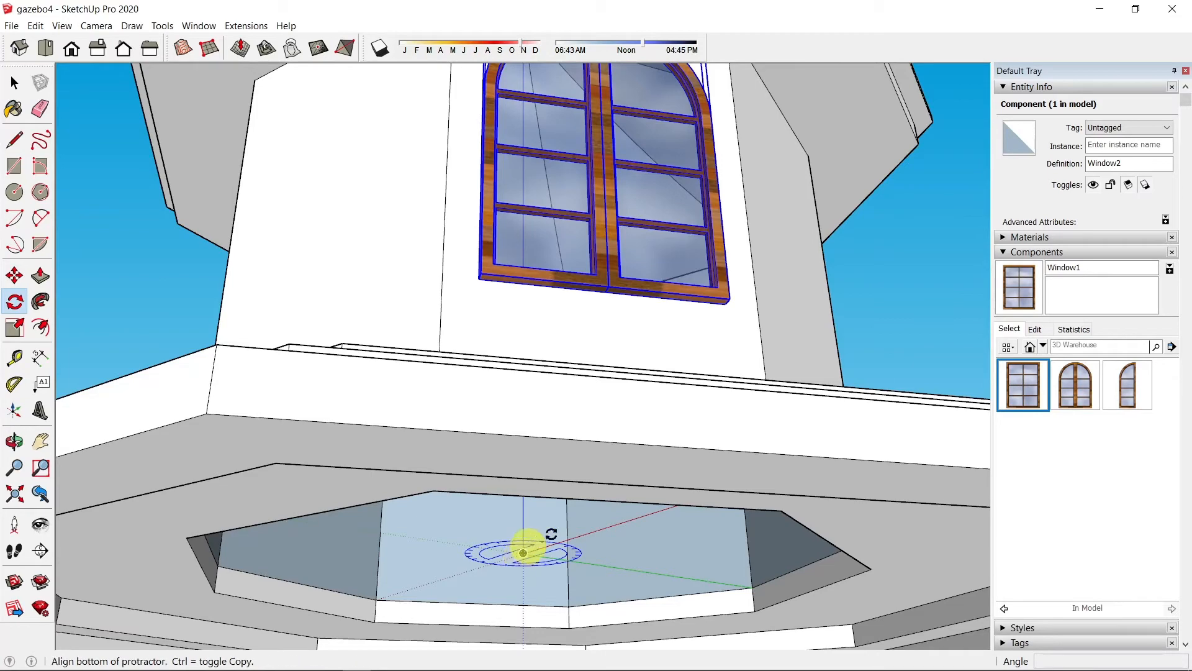
middle_drag(567, 527, 533, 625)
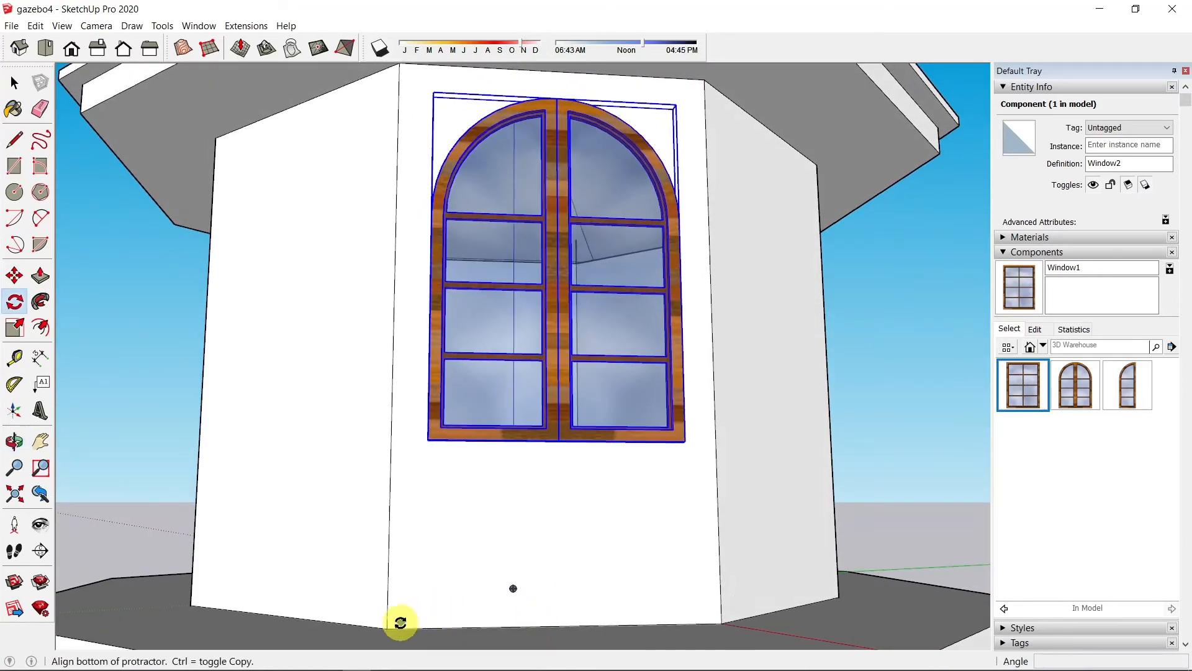
click(386, 628)
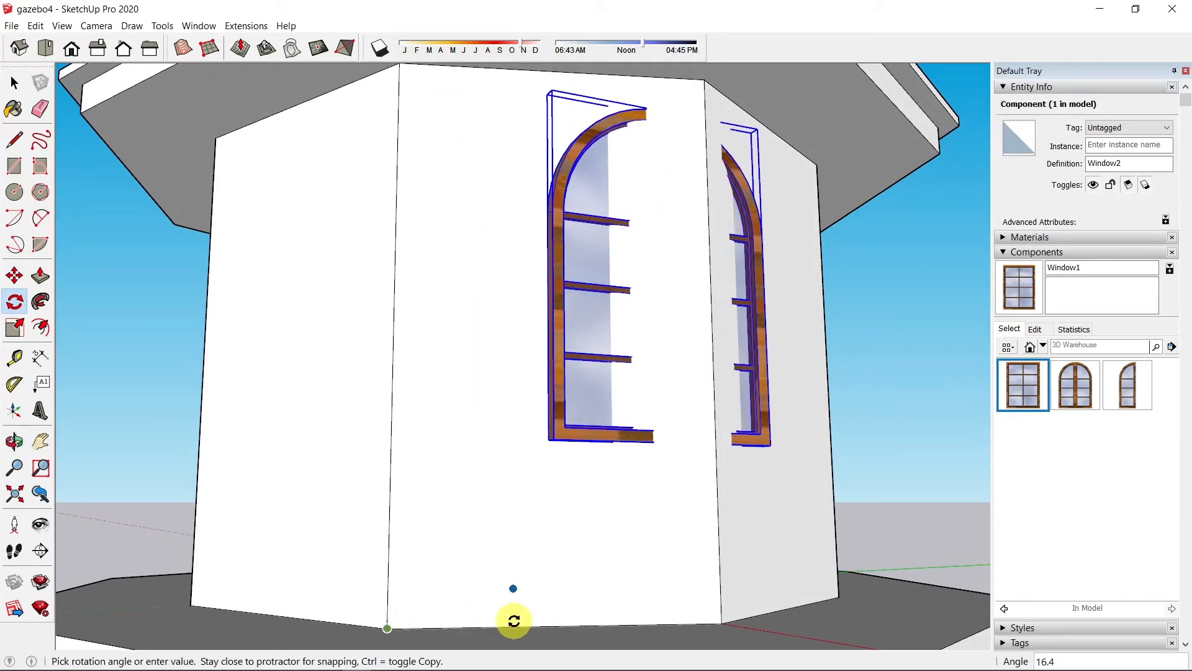
click(720, 623)
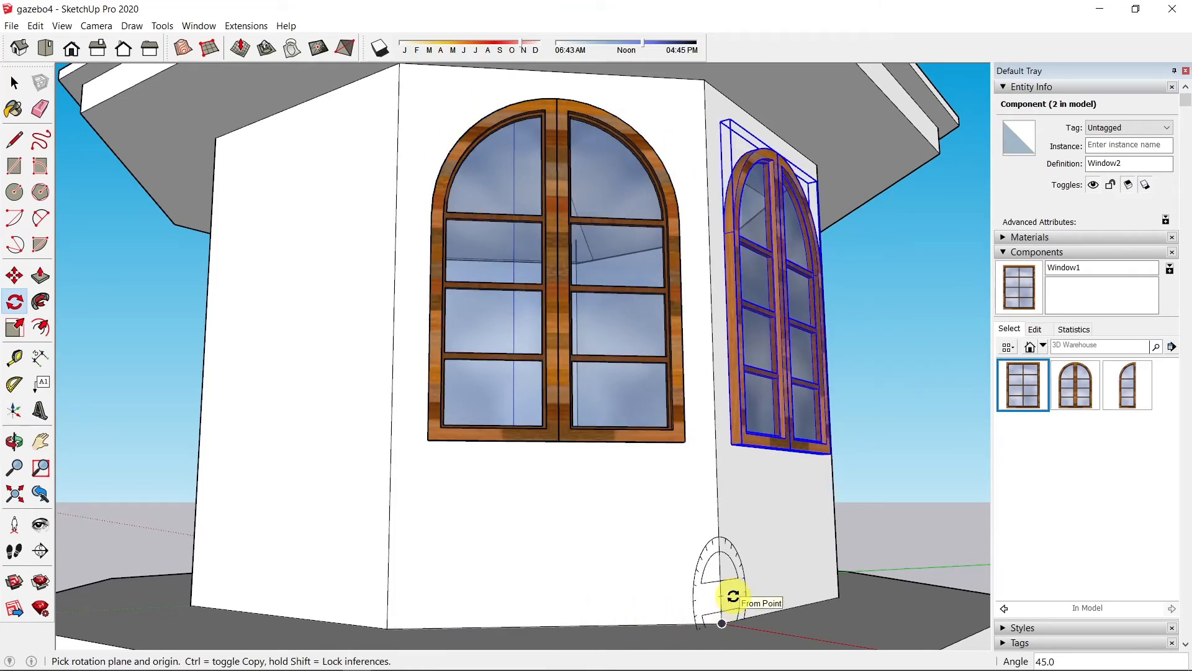
key(Return)
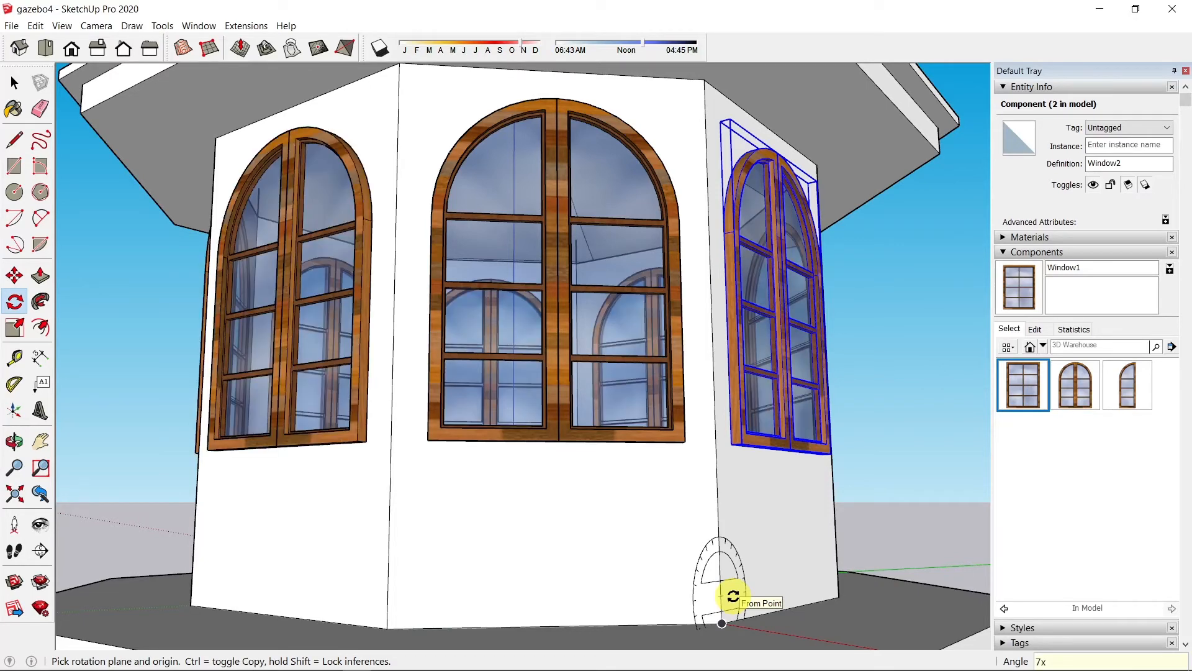
Step: Deselect the windows and orbit so the gazebo faces the camera squarely
middle_drag(591, 572, 663, 457)
key(q)
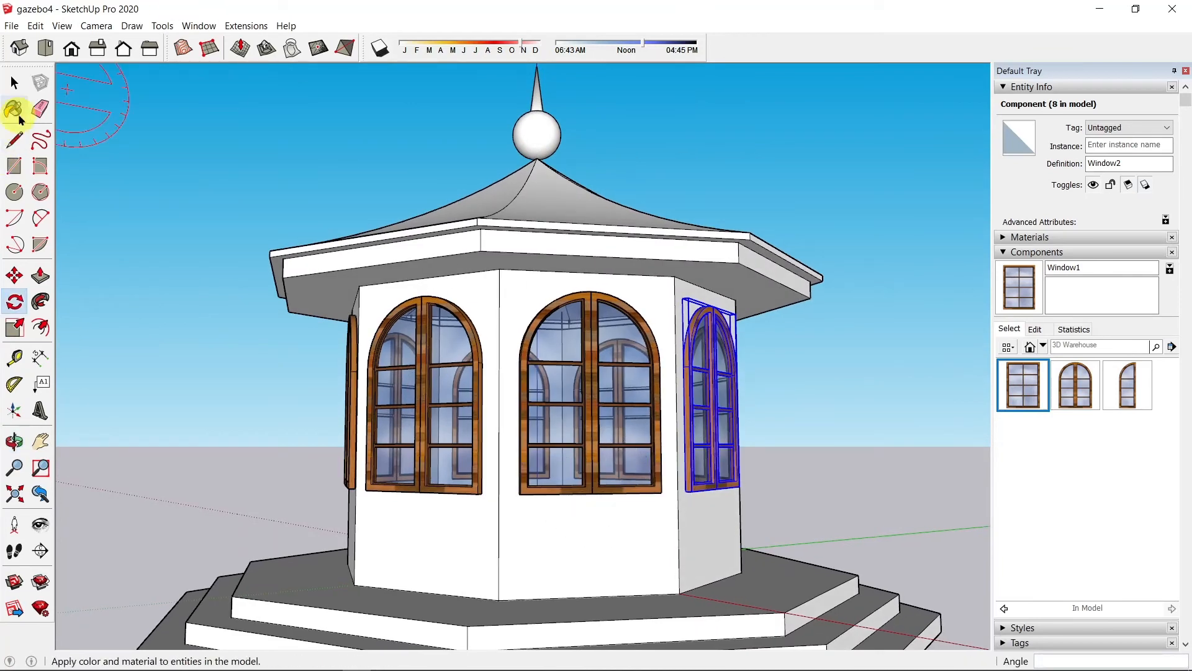
click(14, 86)
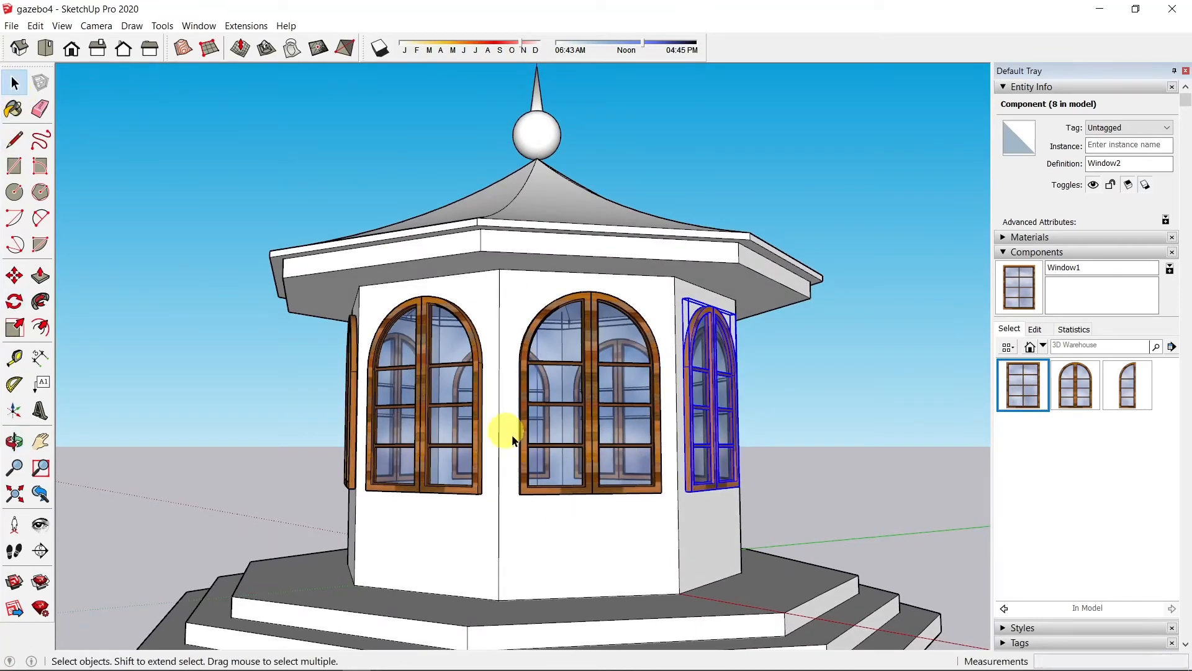
click(801, 416)
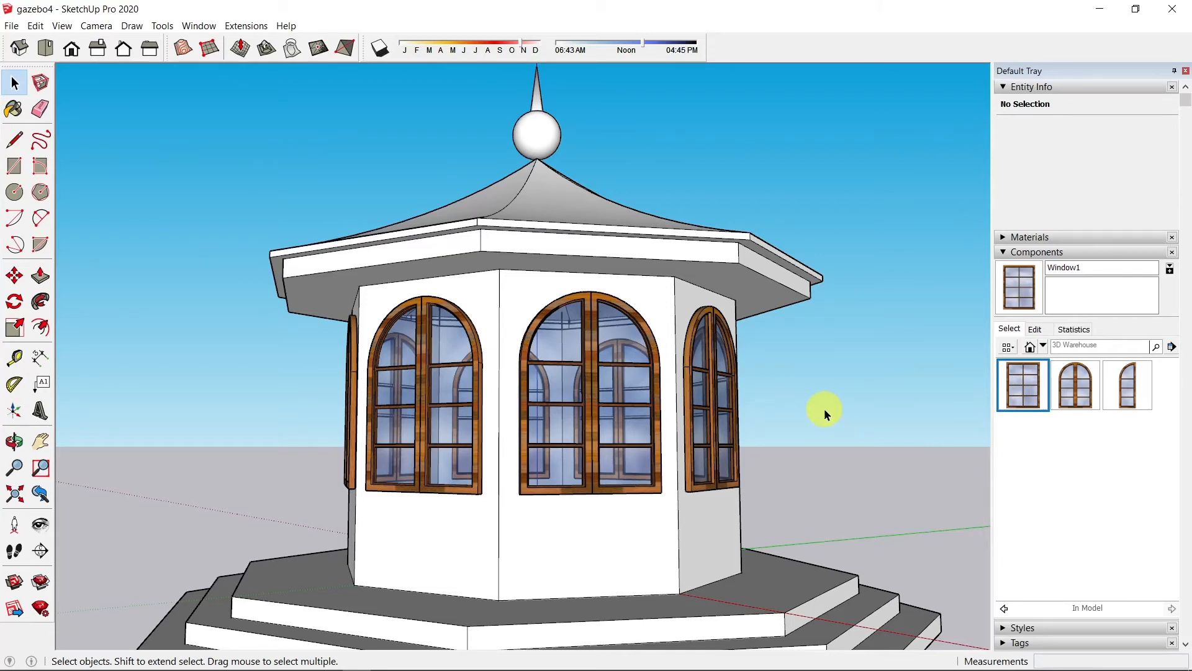
middle_drag(825, 409, 746, 416)
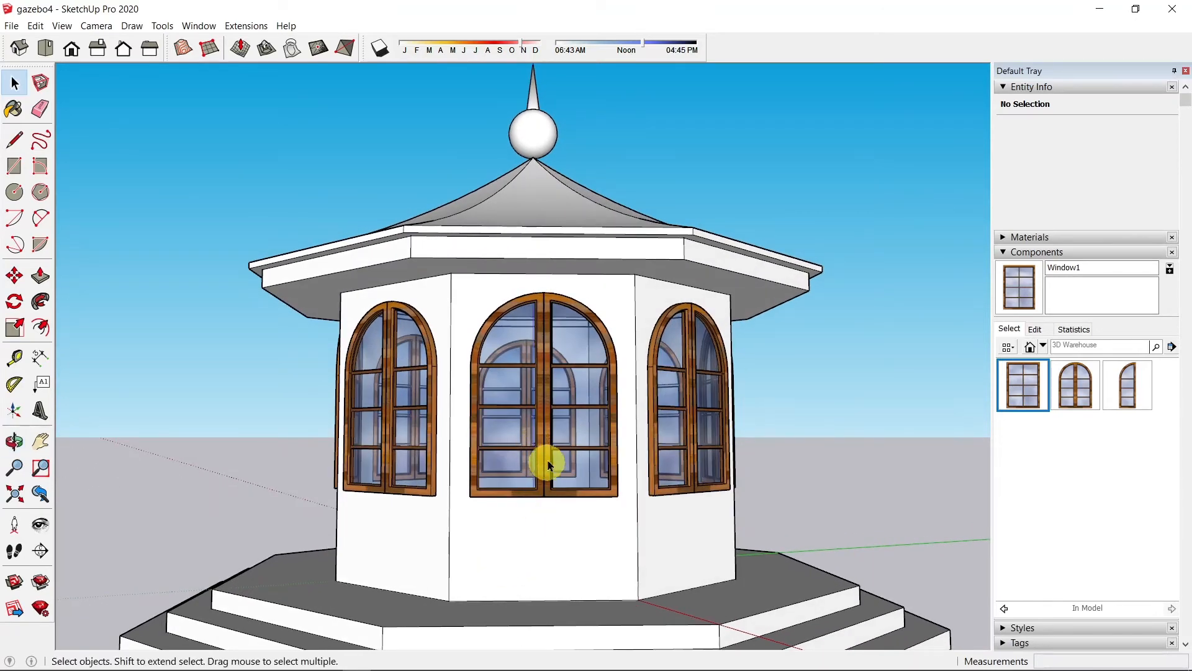
Step: Make the centre front window unique and rename its definition to Door
click(549, 464)
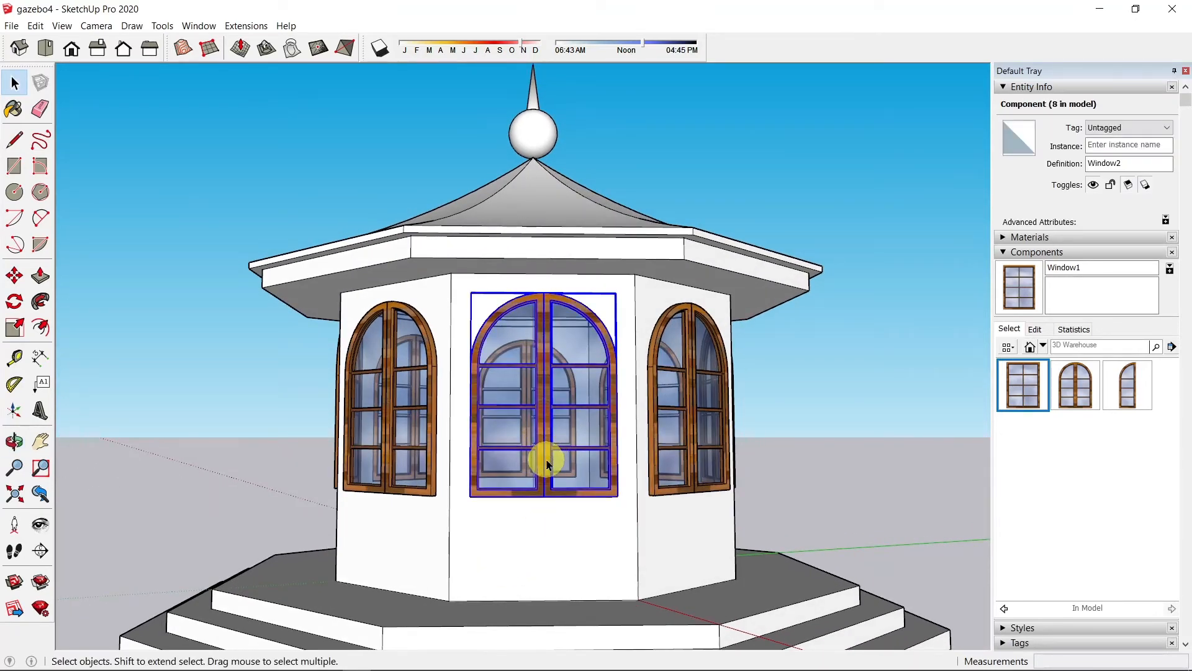
right_click(549, 465)
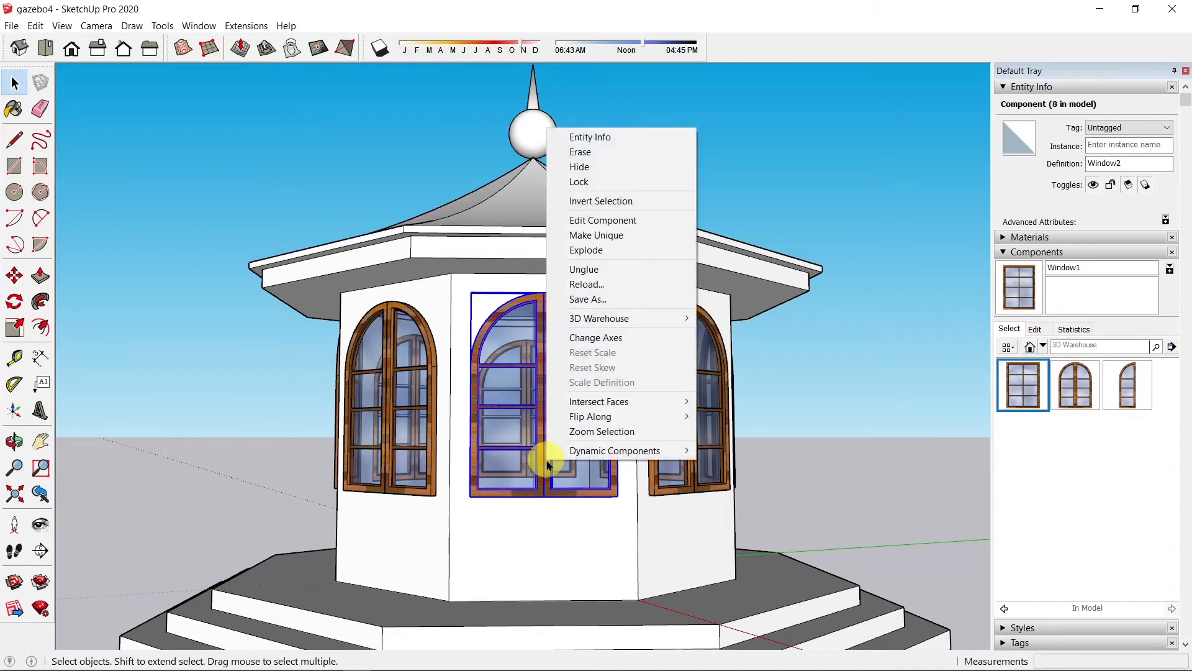
click(610, 241)
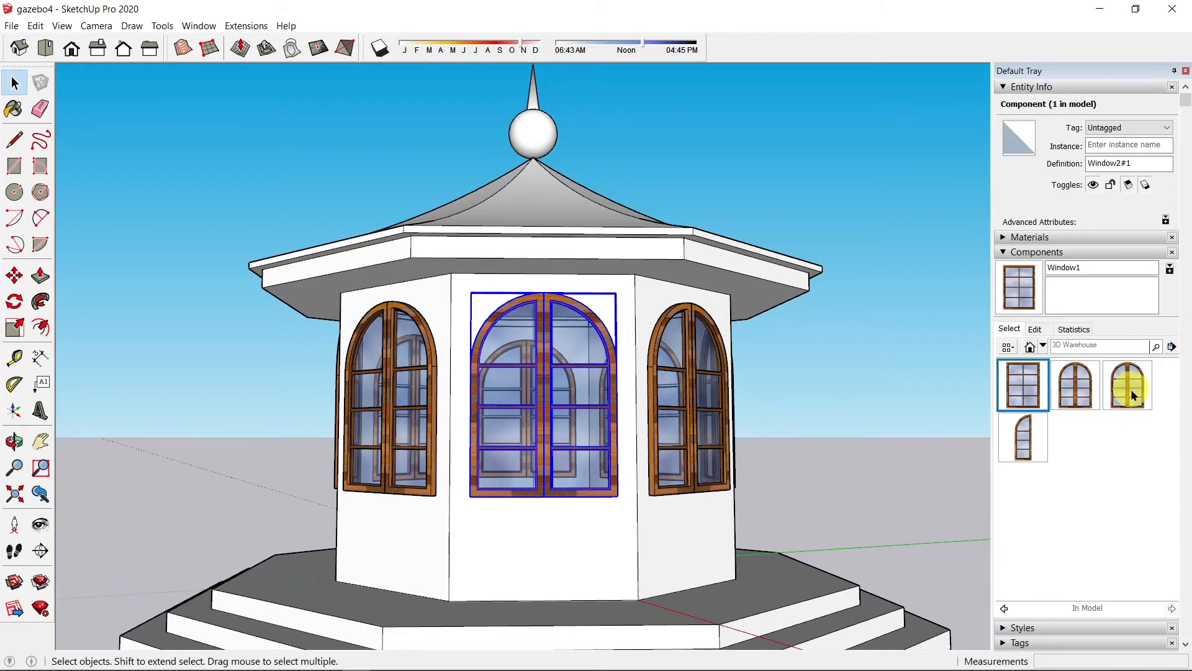
double_click(1140, 163)
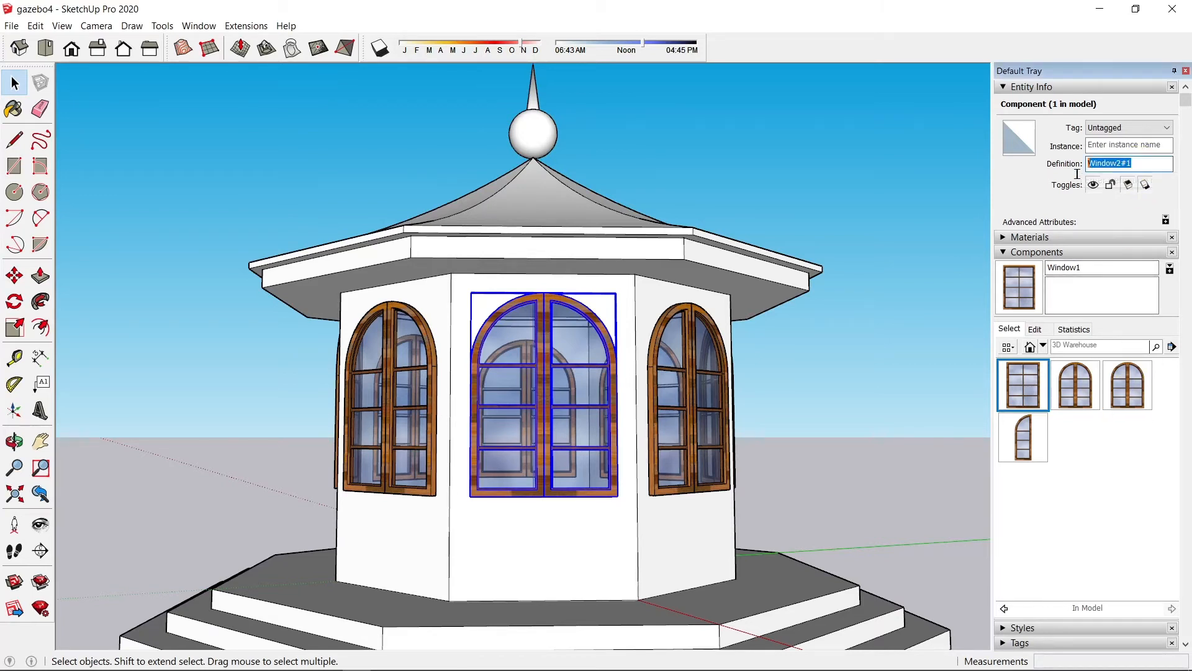
text(Door)
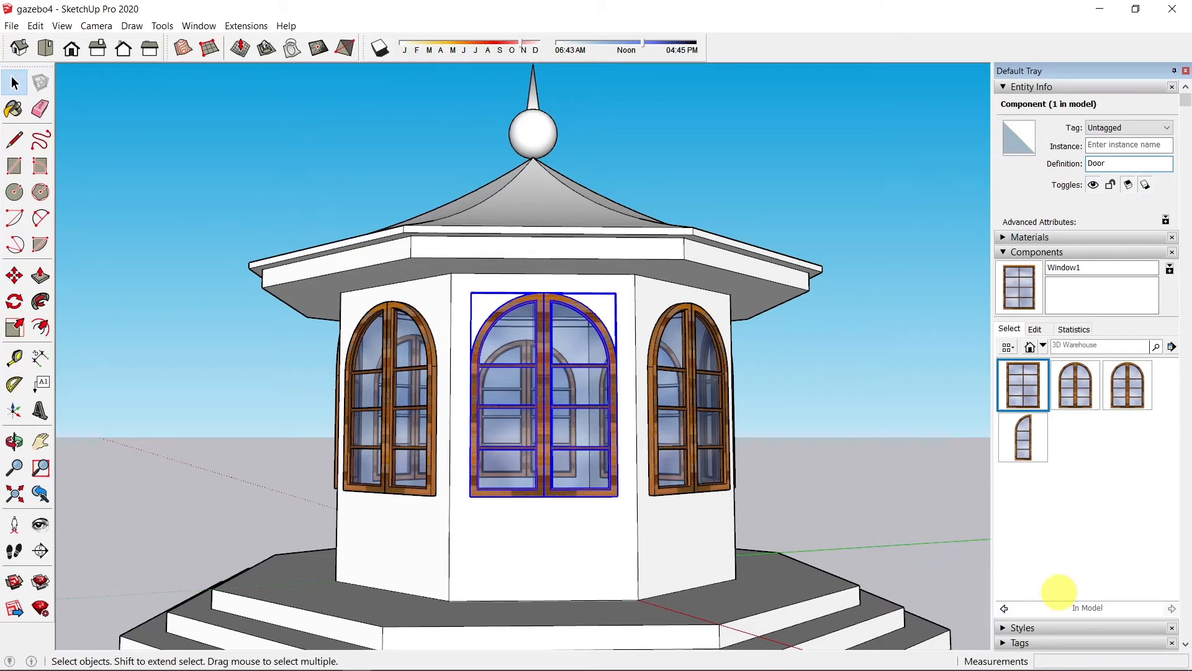
click(576, 415)
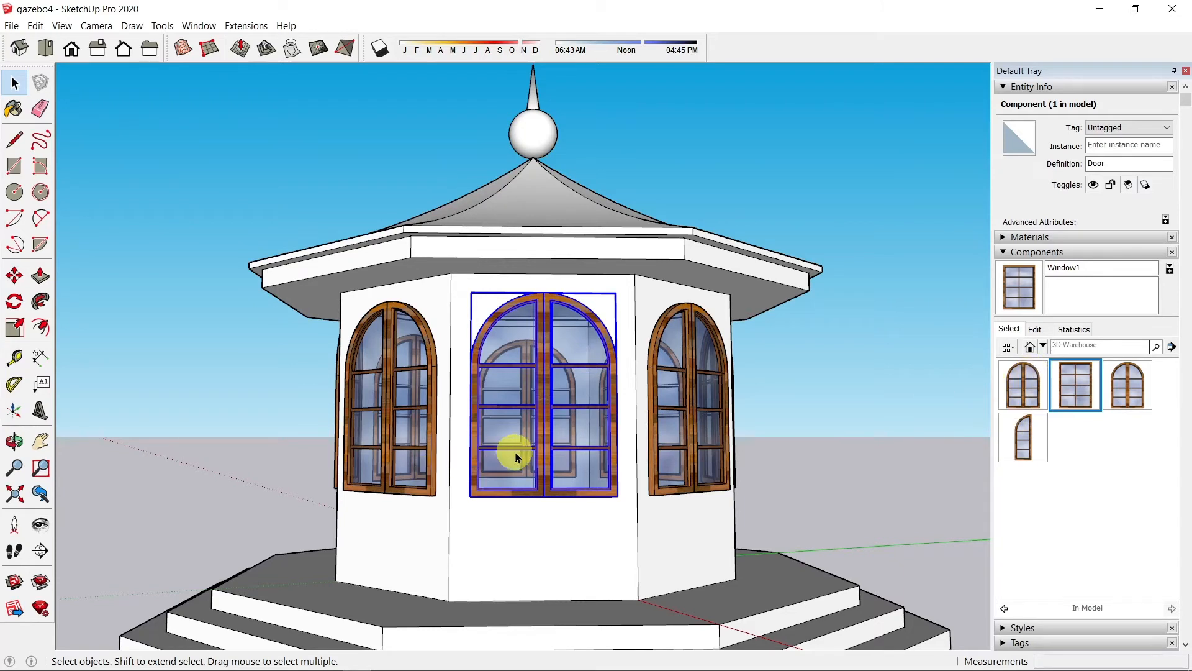
Step: Open the Door component and erase its right sash
double_click(545, 462)
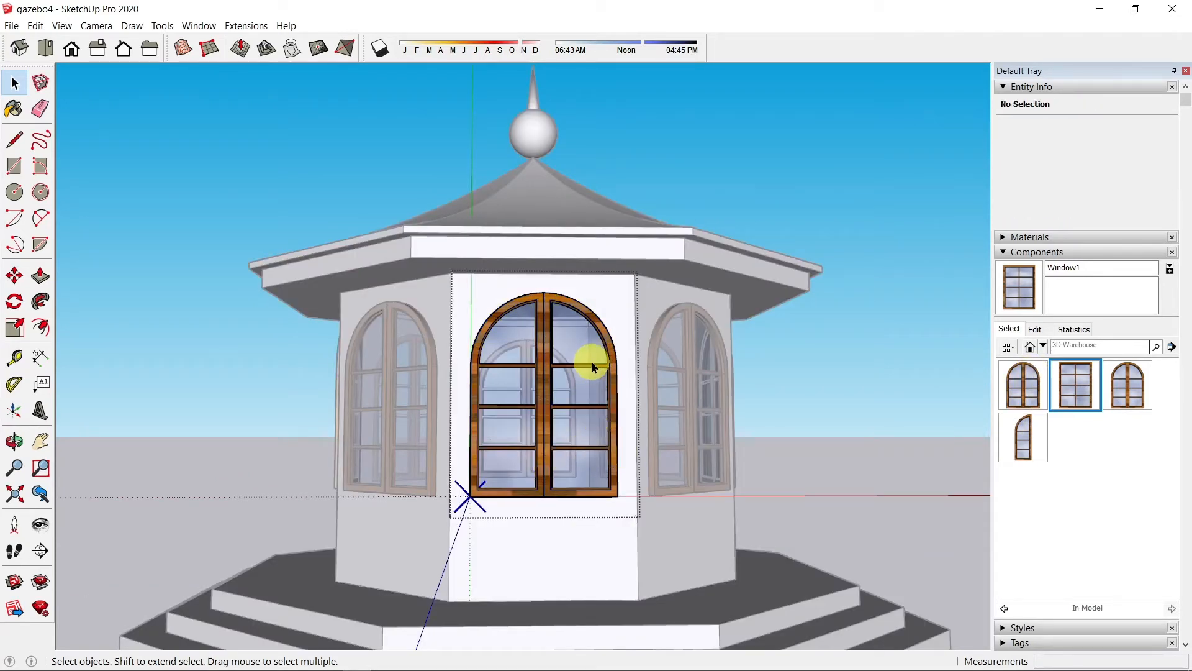
key(e)
click(586, 346)
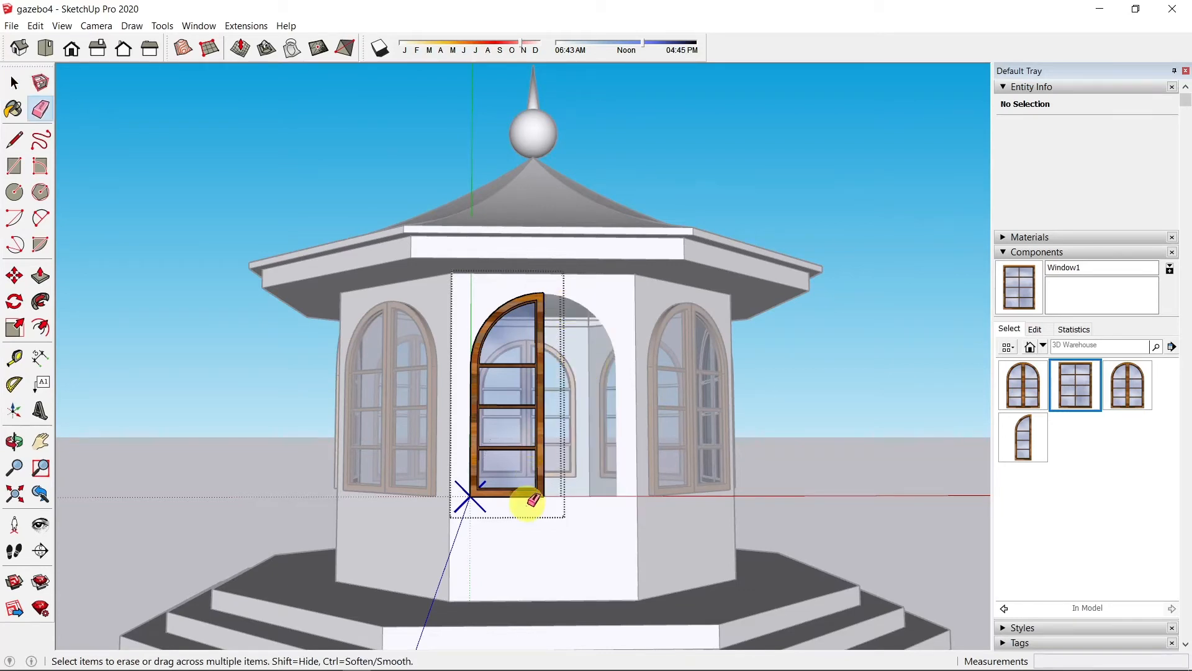
Step: Make the remaining left half-sash unique, rename it Door _half, and open it for editing
right_click(508, 445)
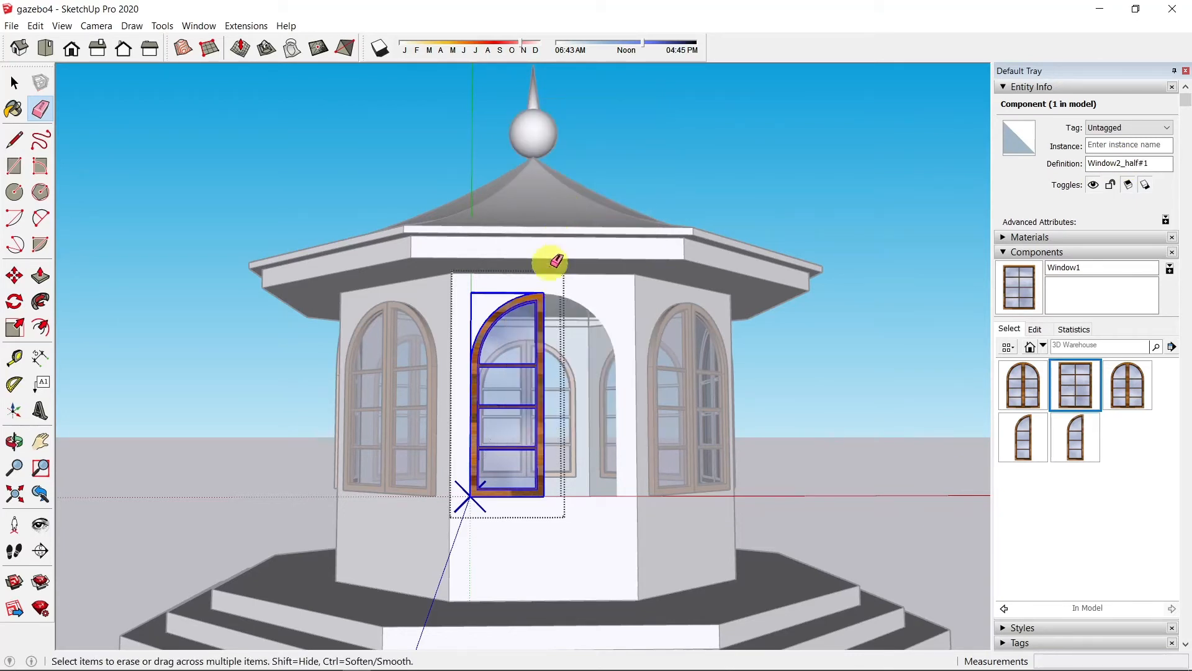
click(1147, 163)
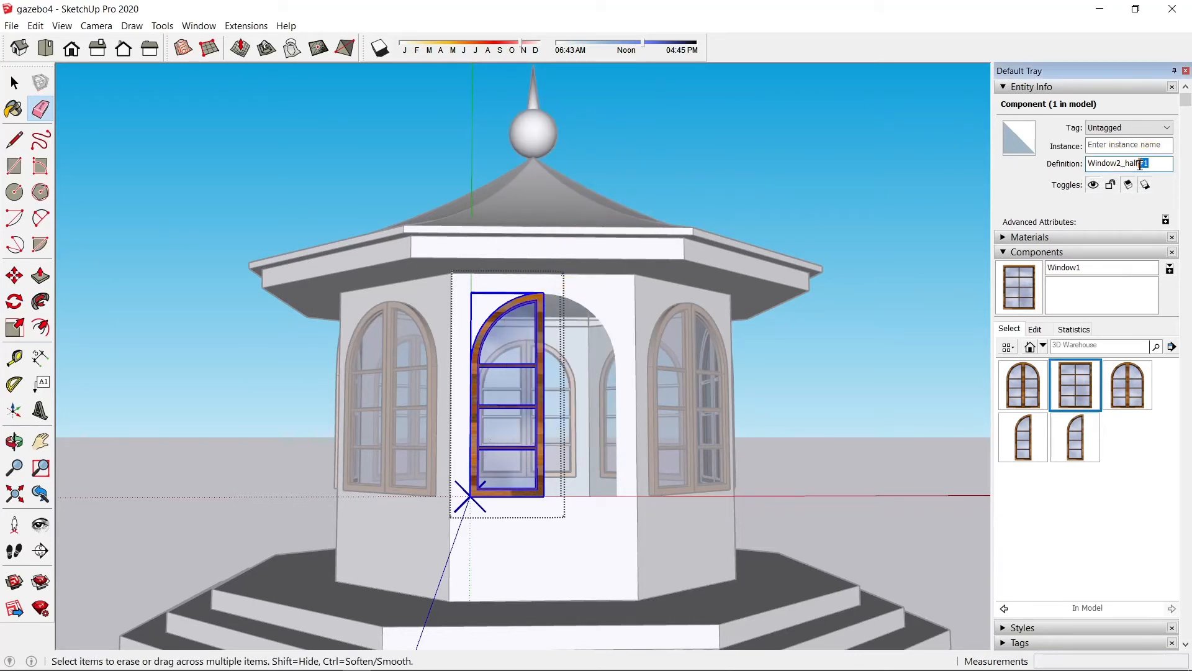
drag(1141, 163, 1085, 164)
text(Door_half)
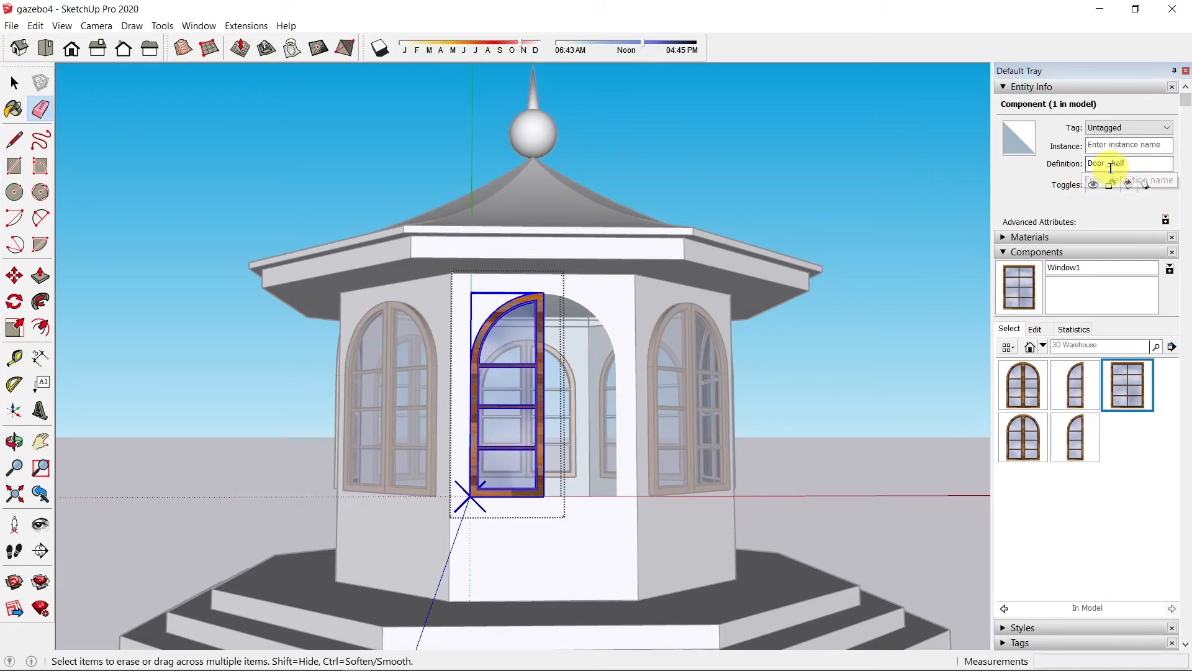
click(1110, 165)
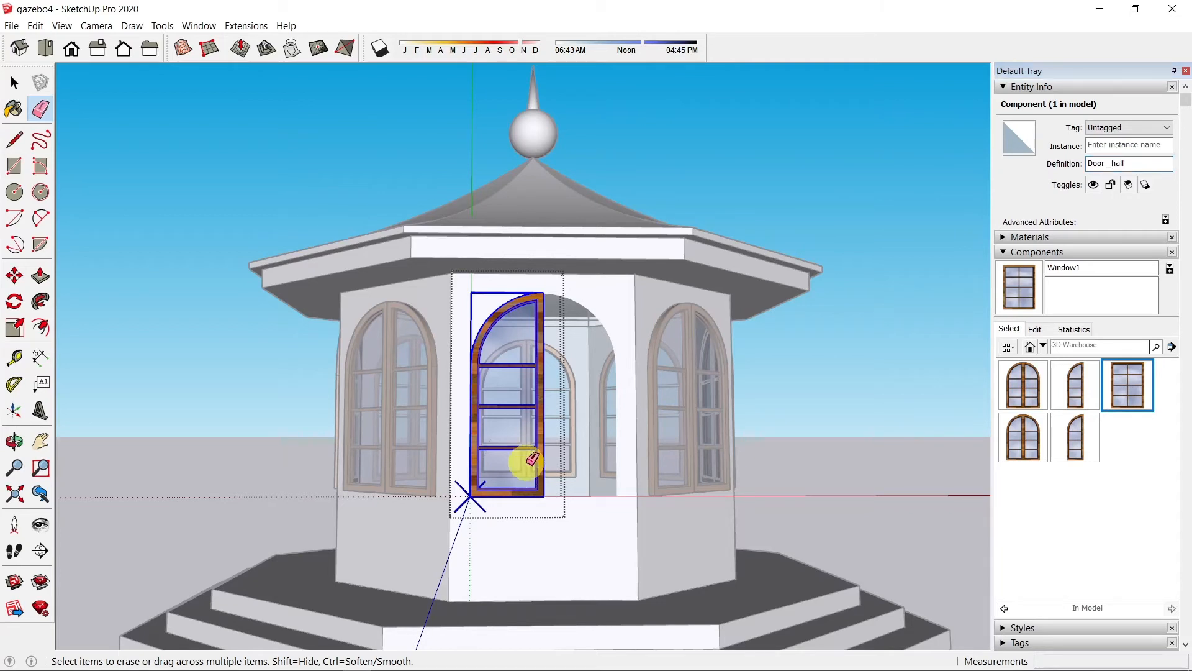
click(14, 83)
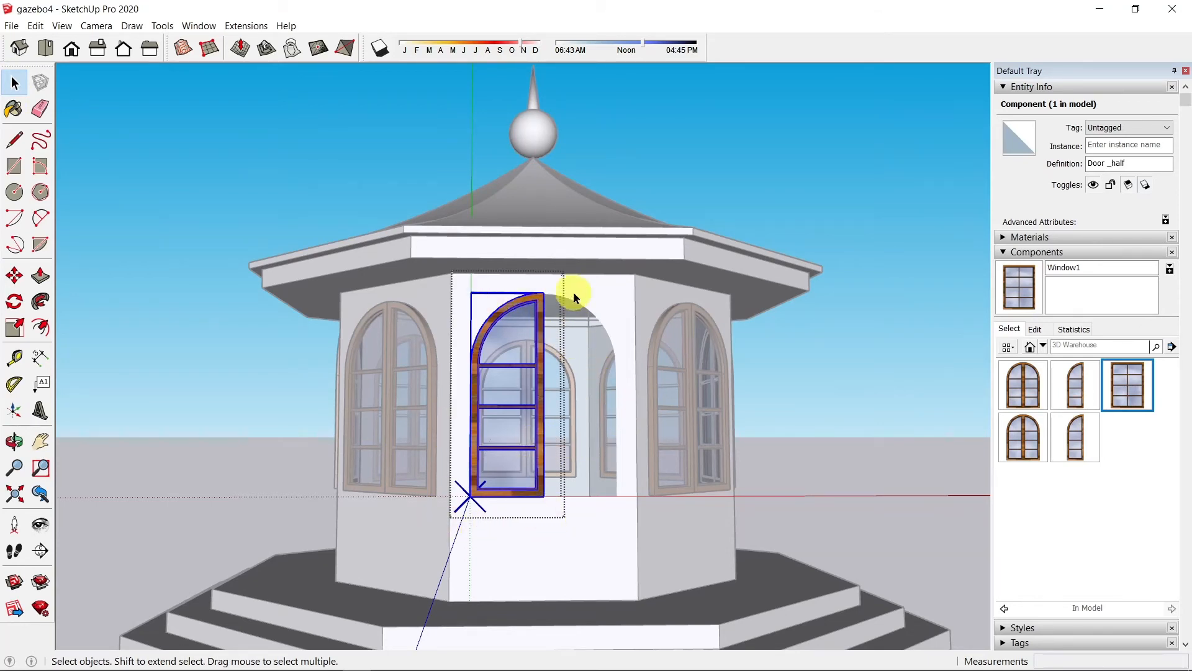
double_click(504, 451)
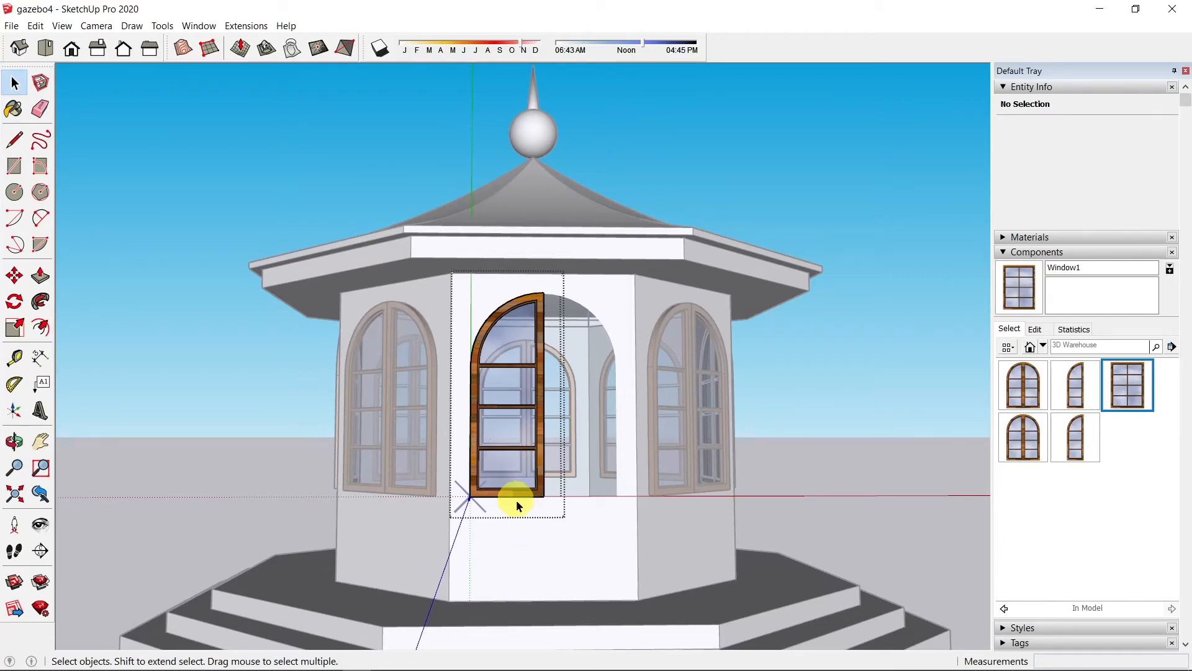
Step: Orbit and pan to a low view showing the wall below the half-sash
middle_drag(516, 501, 490, 483)
scroll(524, 471, up, 6)
scroll(475, 475, down, 3)
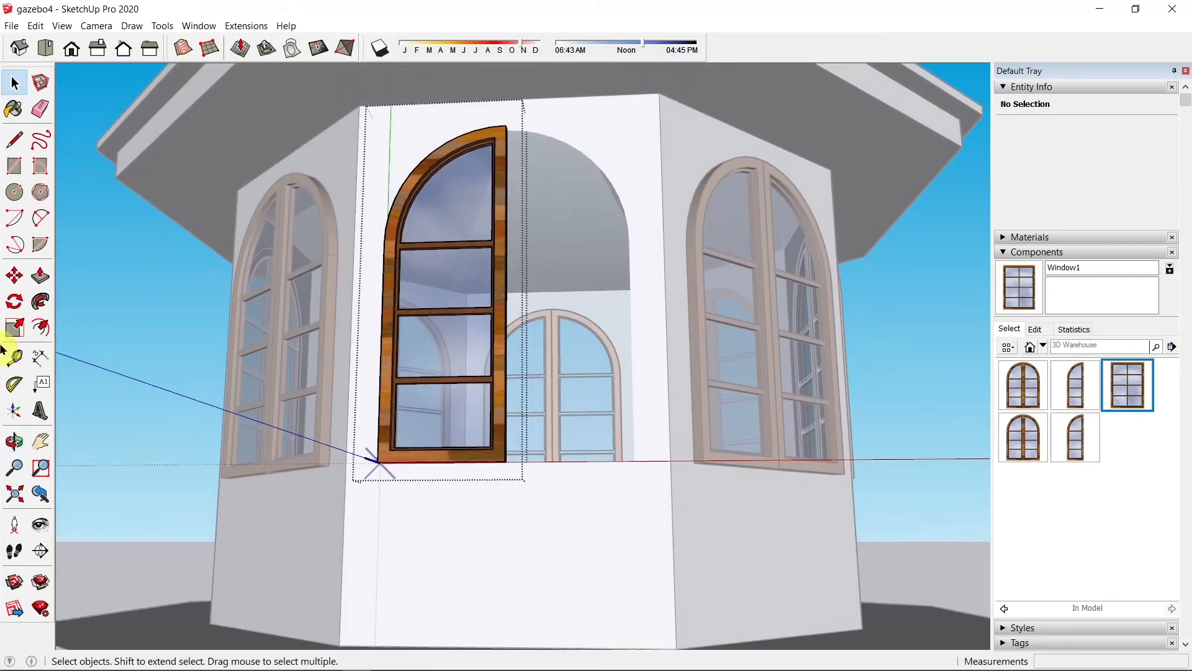
click(40, 441)
drag(474, 523, 477, 459)
scroll(589, 447, down, 3)
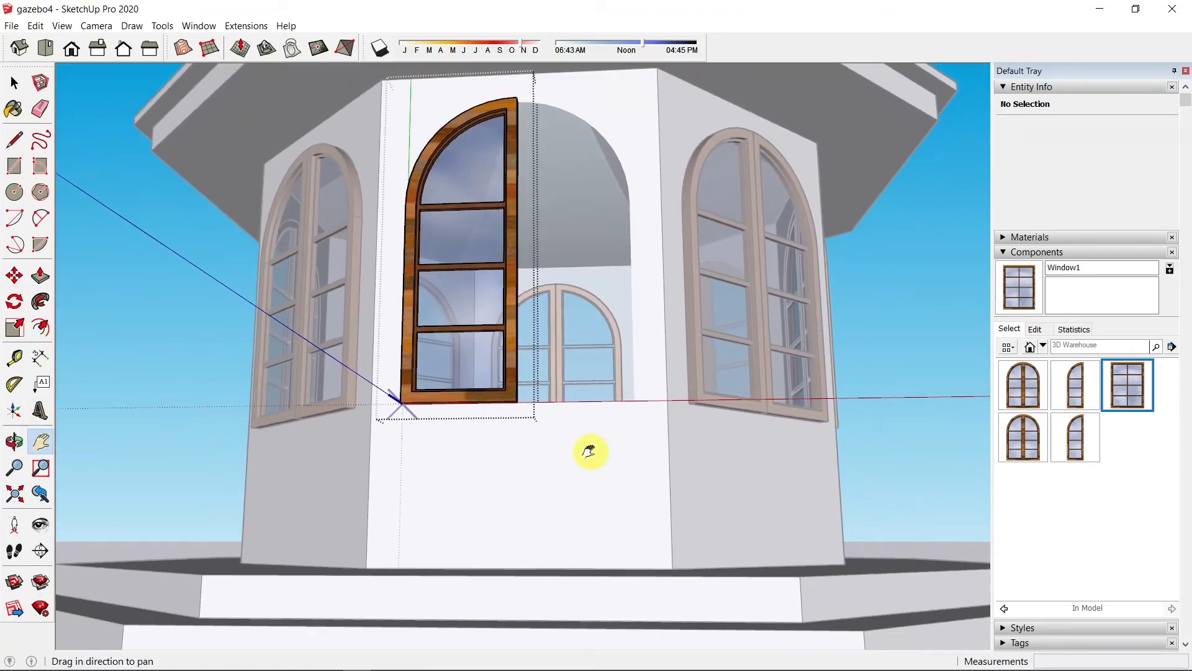
mouse_move(591, 453)
middle_down()
mouse_move(607, 426)
mouse_move(587, 471)
middle_up()
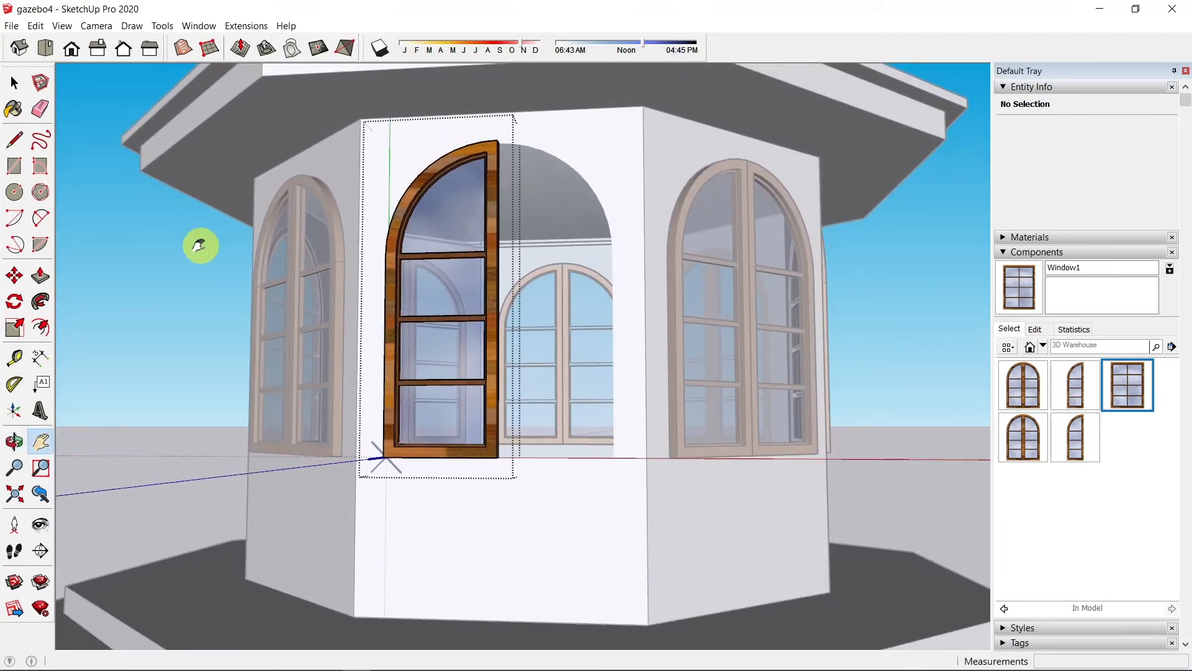
Step: Box-select the sash's bottom edges and move them down about 2' 1/4"
click(14, 82)
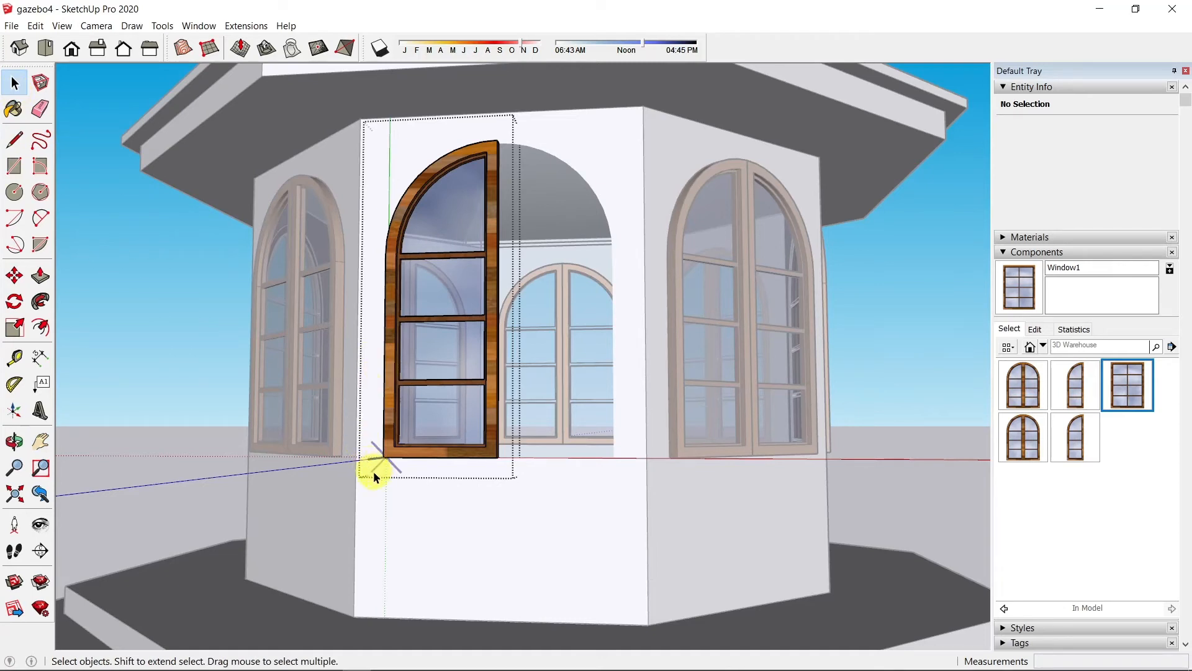
drag(374, 472, 513, 421)
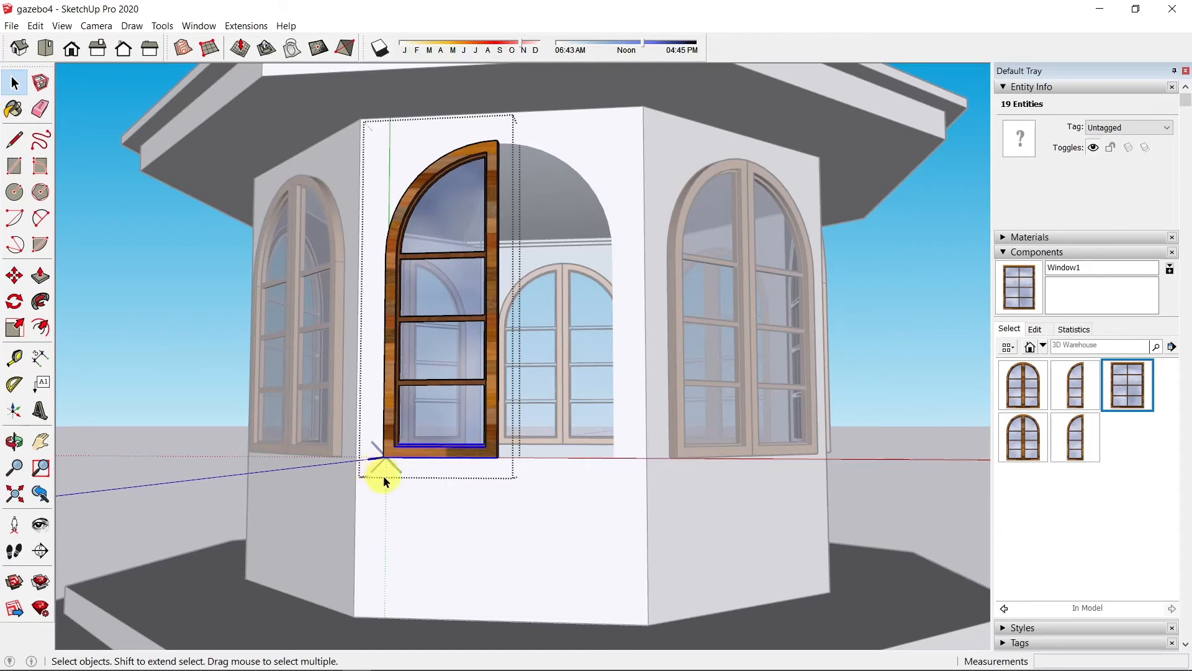
drag(371, 485, 524, 422)
key(m)
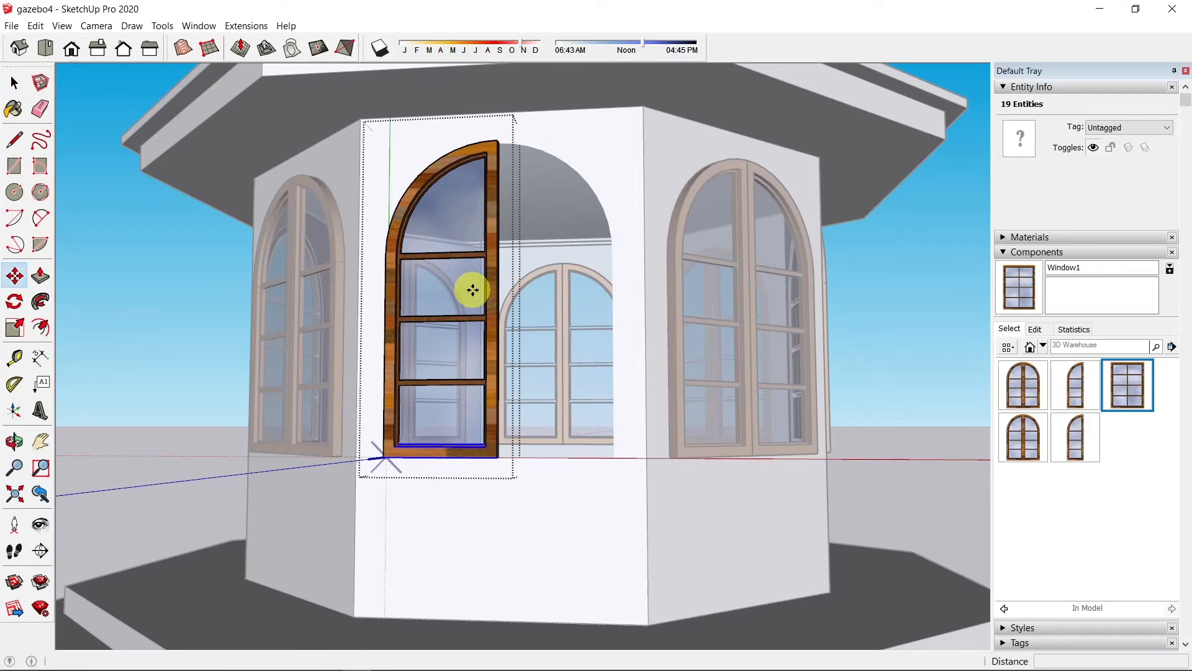
click(441, 252)
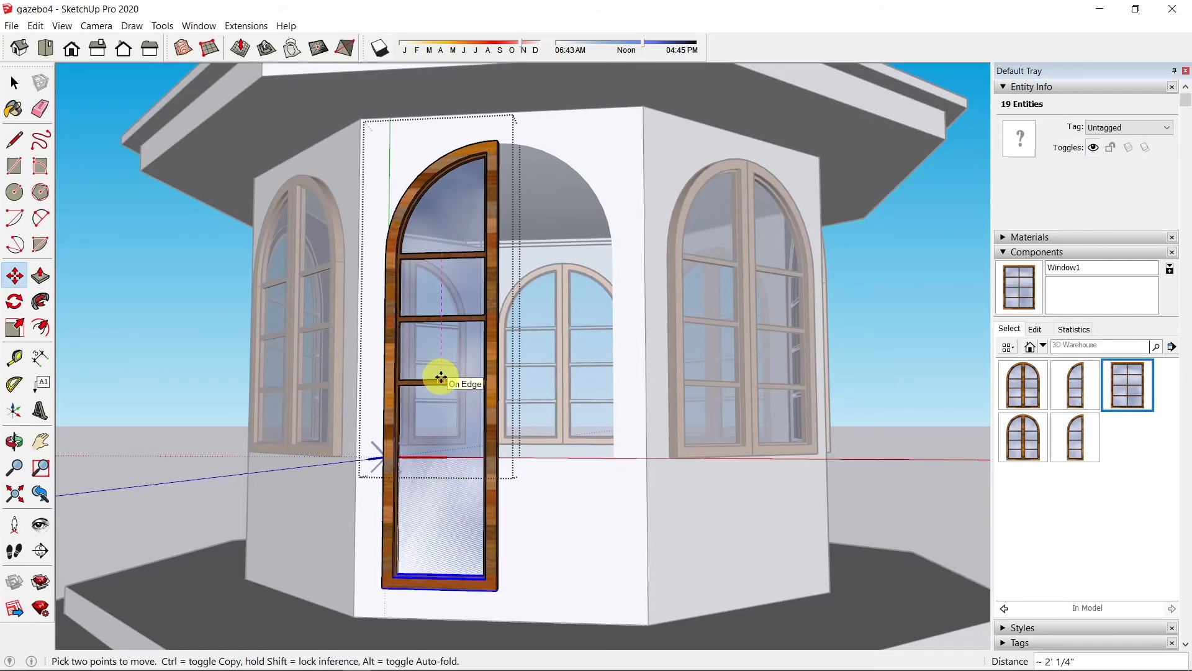
click(441, 377)
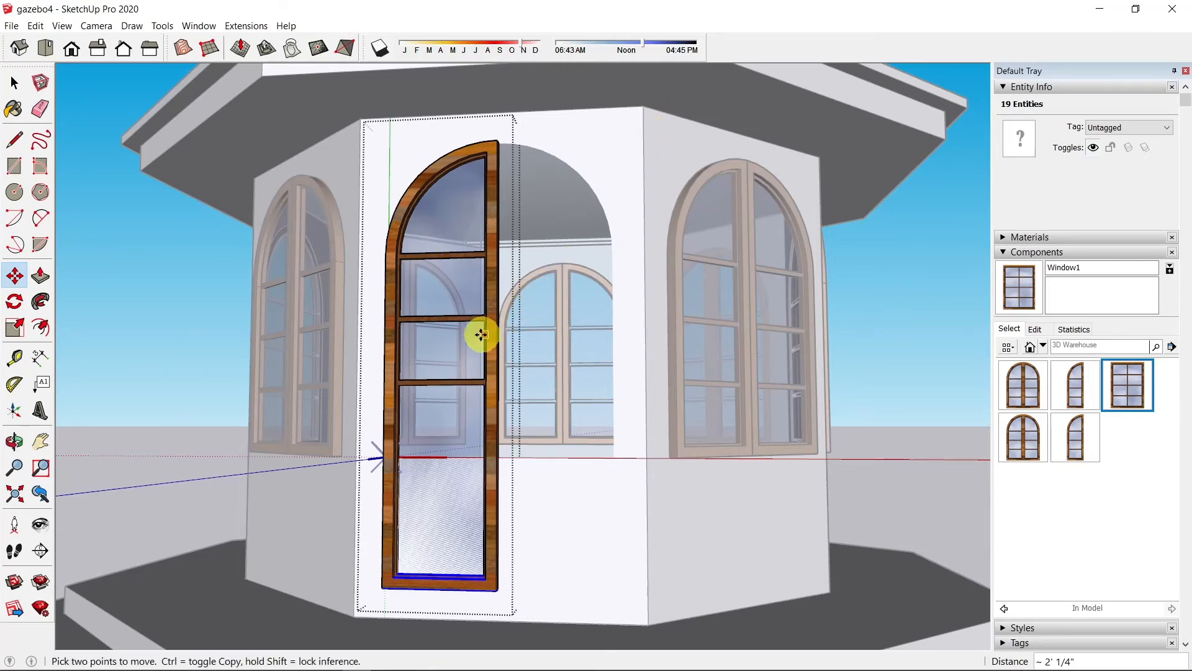
scroll(453, 335, up, 3)
scroll(433, 338, up, 5)
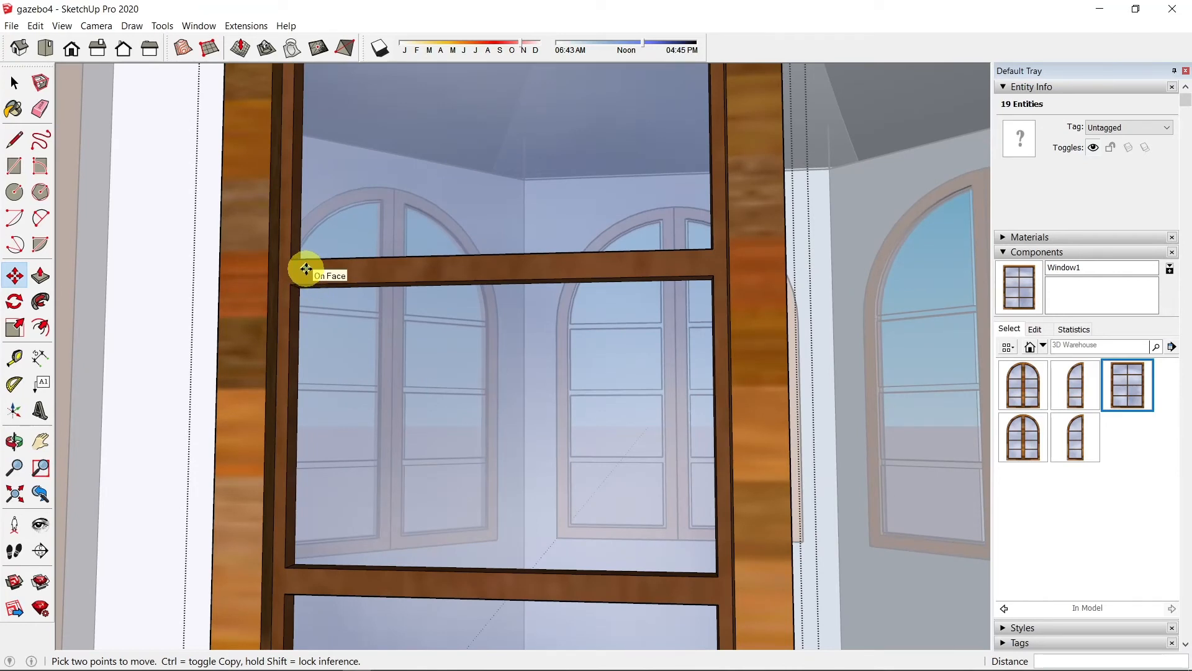
Step: Recess the door's glass panes 1" and box-select the upper pane with its framing
key(p)
click(286, 269)
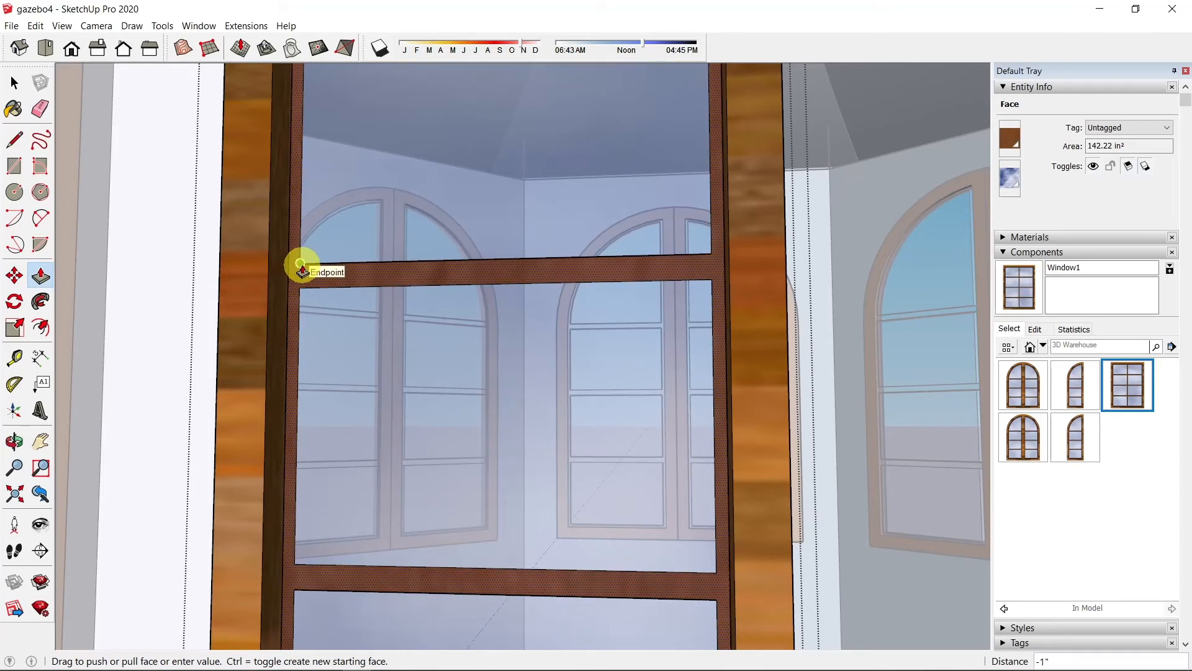
click(301, 266)
scroll(447, 258, down, 6)
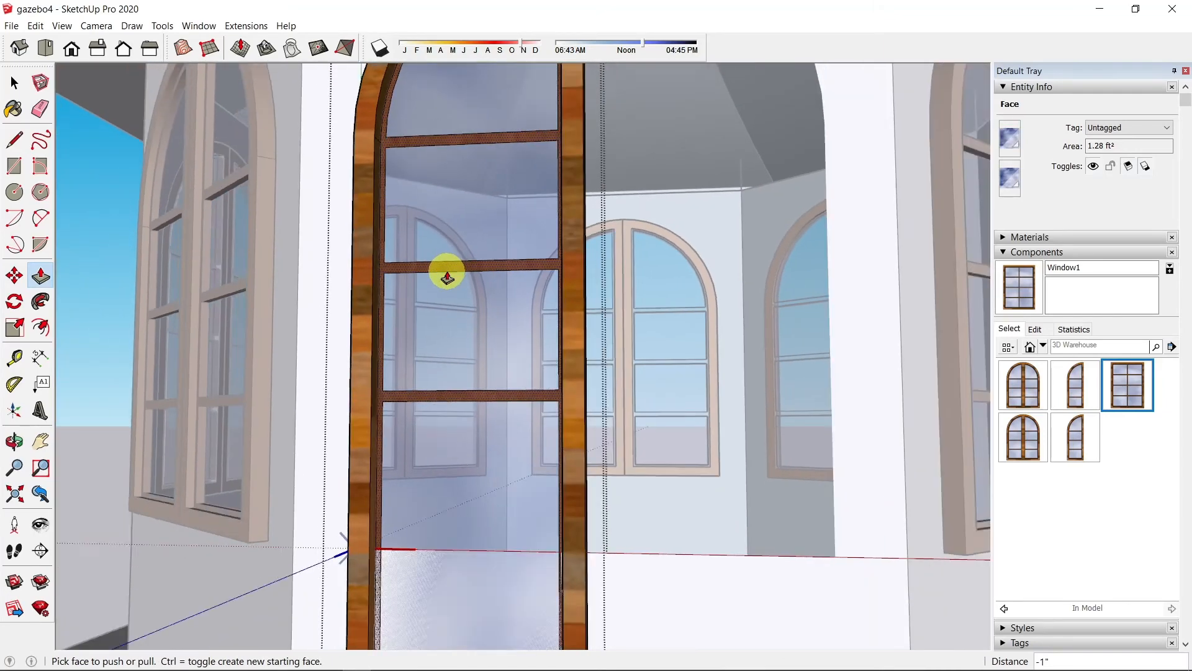
scroll(461, 381, down, 3)
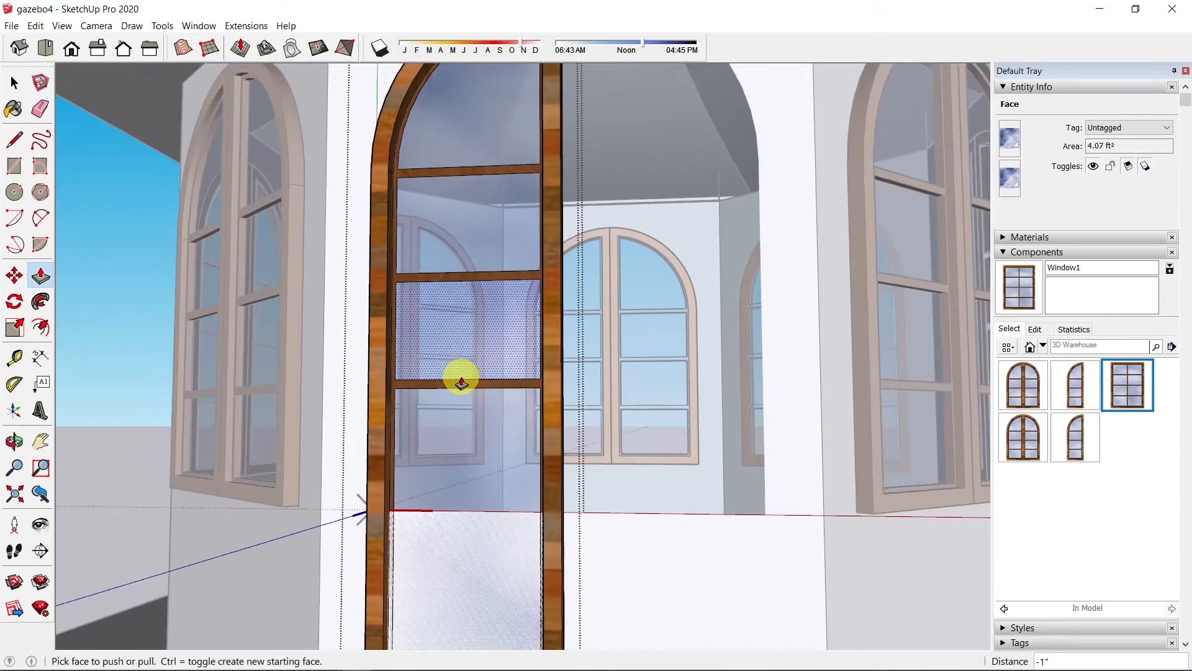
scroll(460, 385, down, 5)
scroll(455, 447, up, 7)
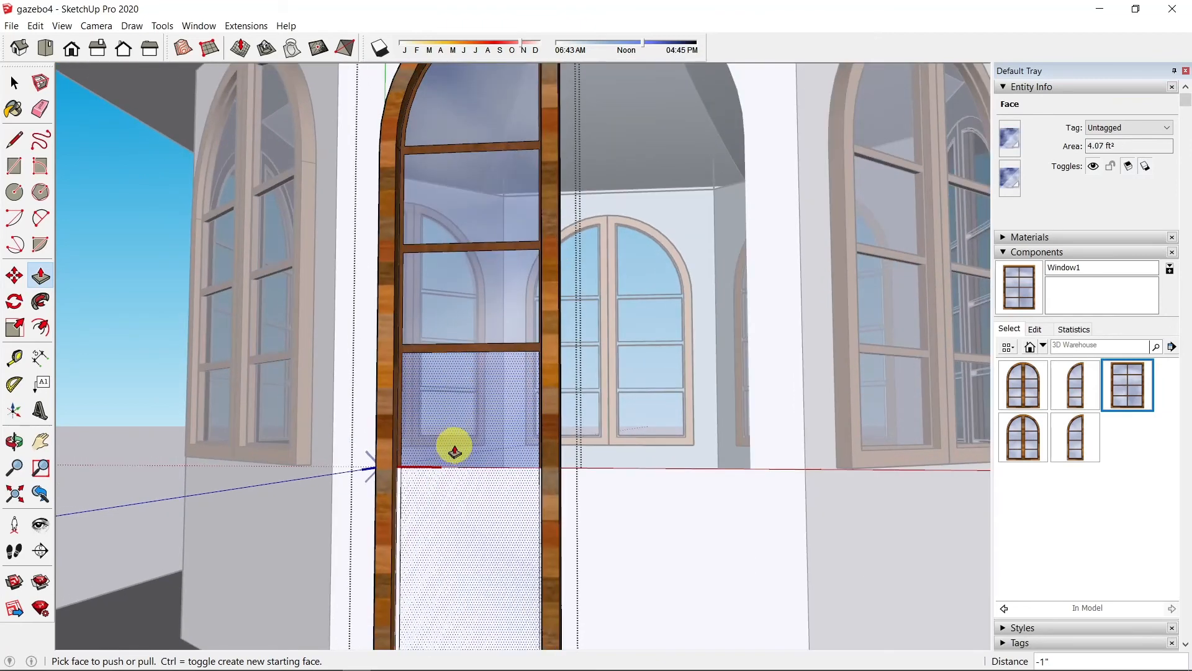
scroll(455, 446, up, 1)
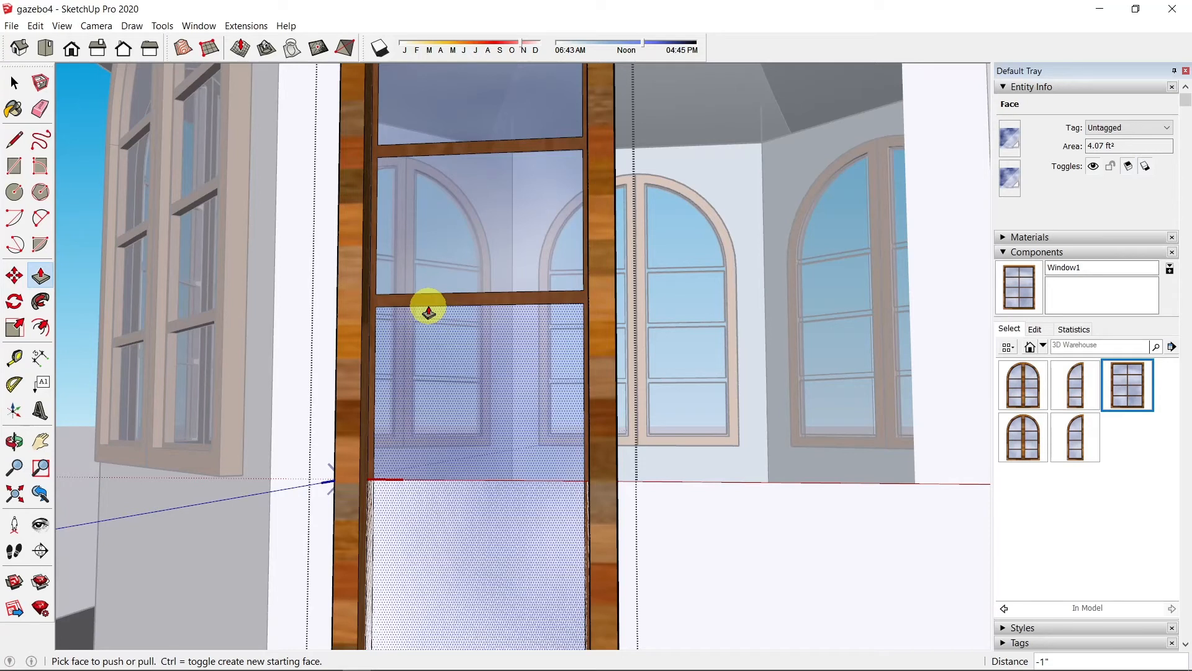
key(space)
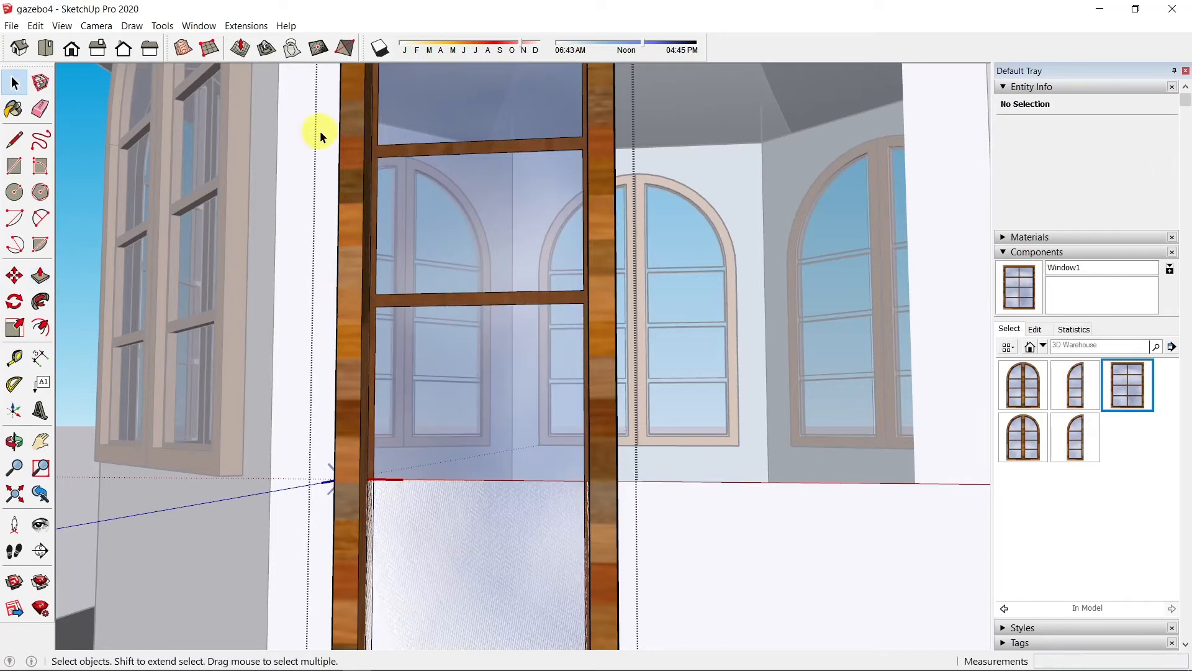
drag(319, 131, 605, 322)
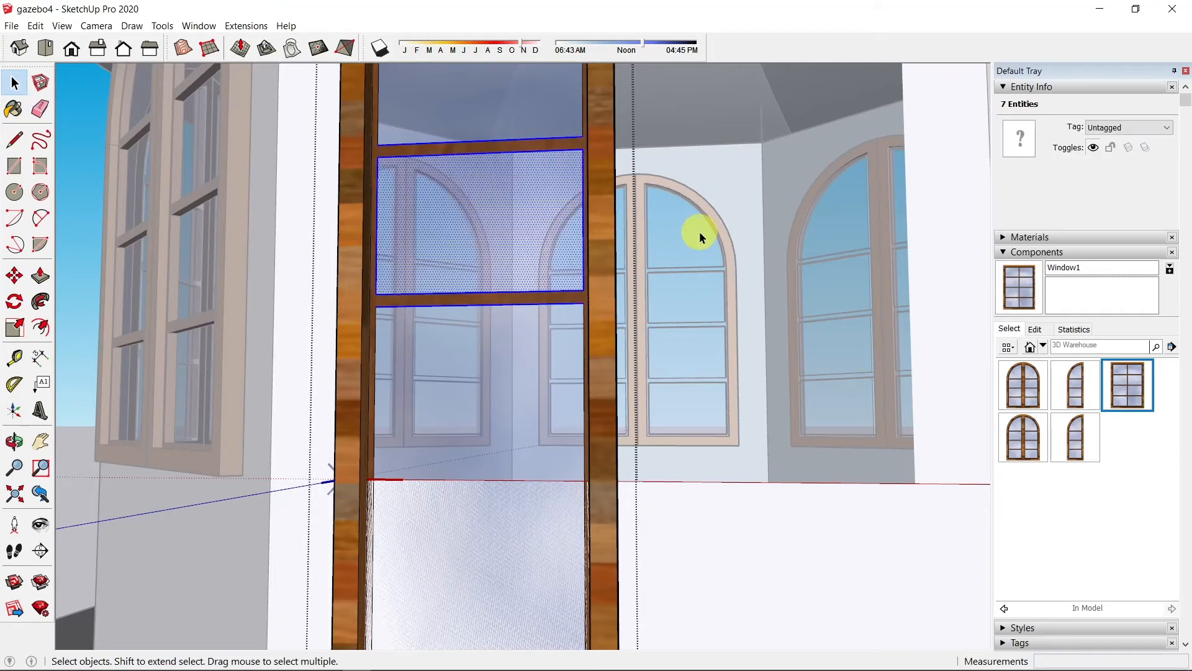
Step: Copy the upper pane's divider lines down into the door's lower glass section
scroll(700, 238, down, 4)
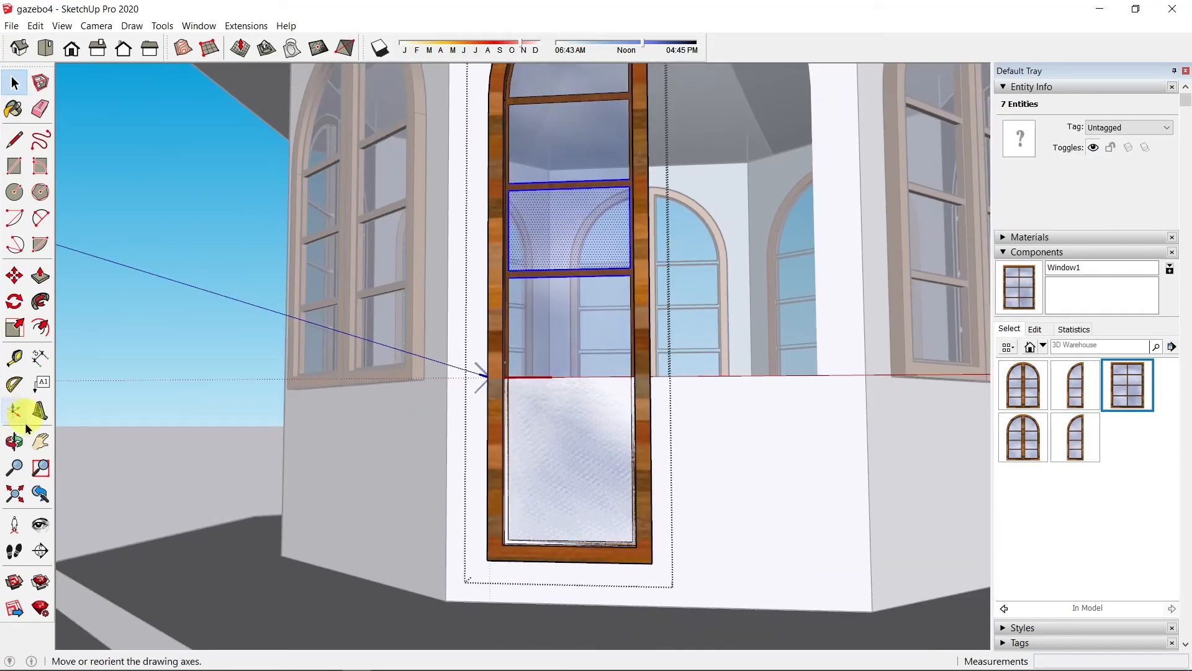
key(m)
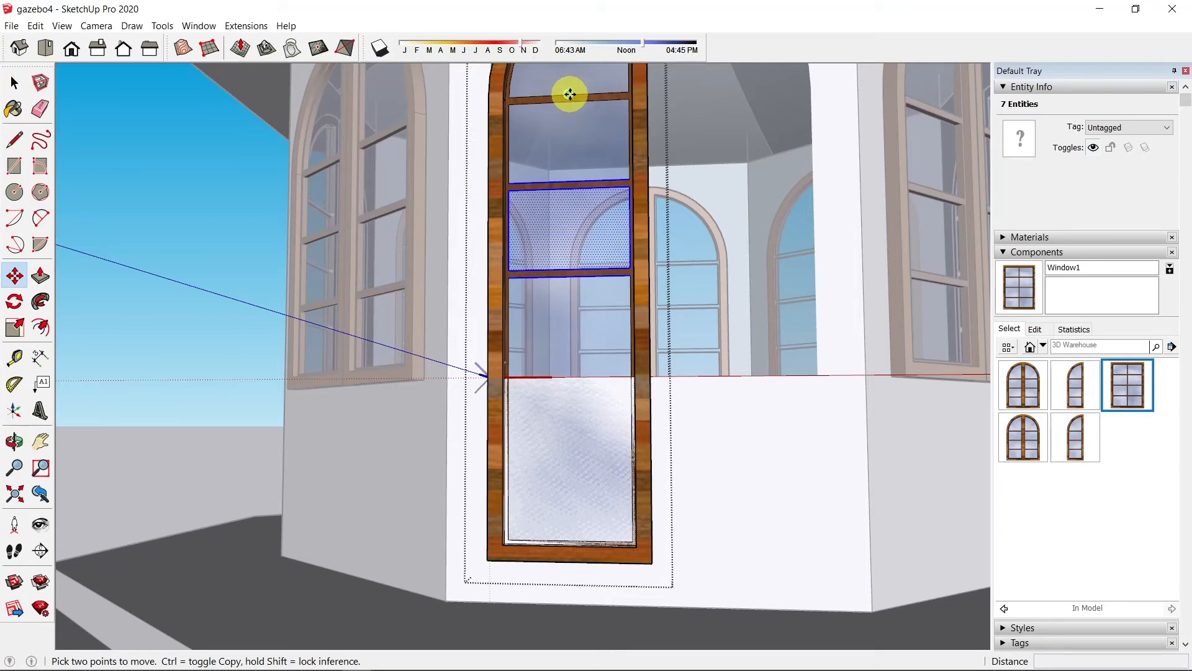
click(569, 95)
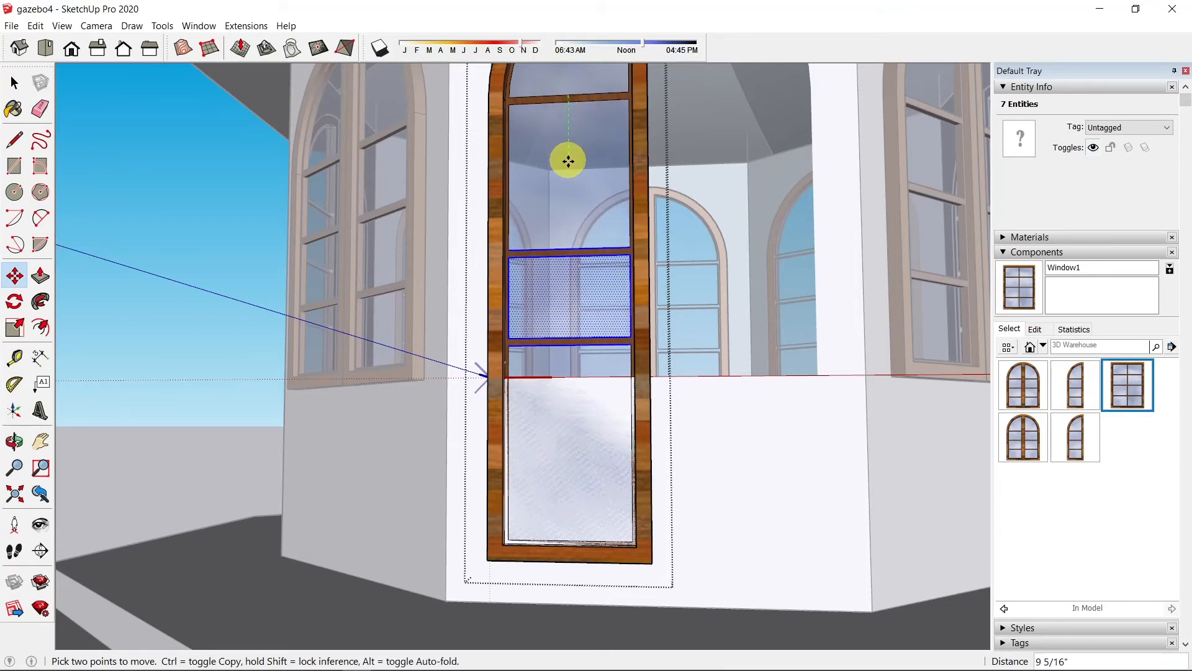
key(ctrl)
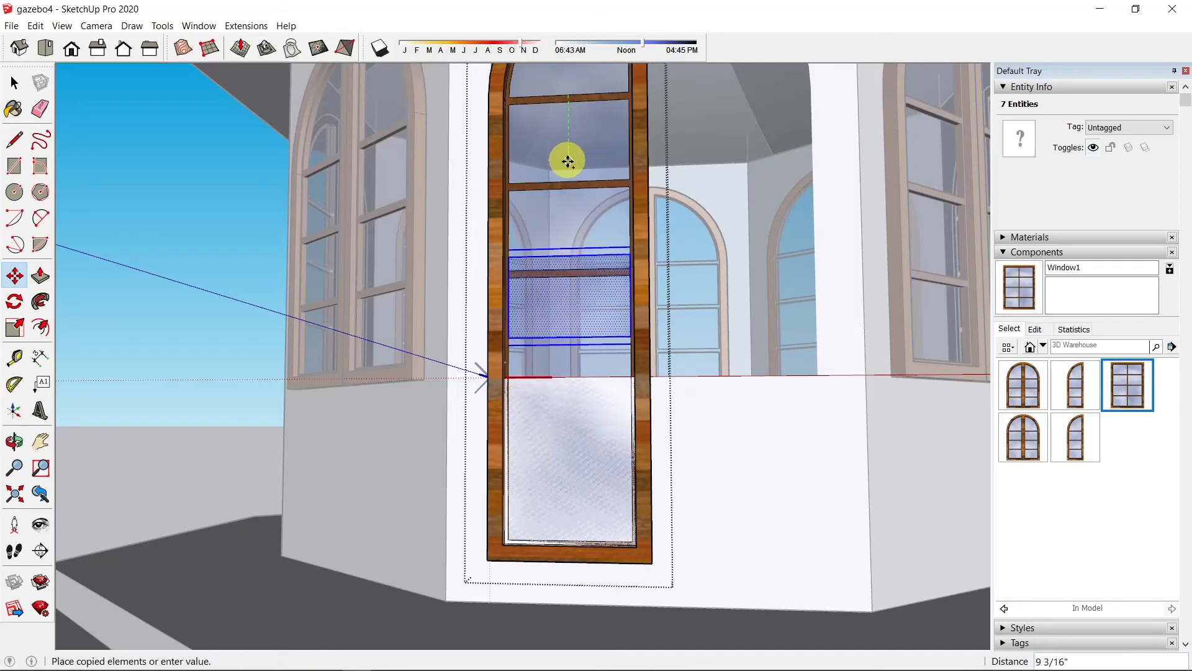
click(569, 271)
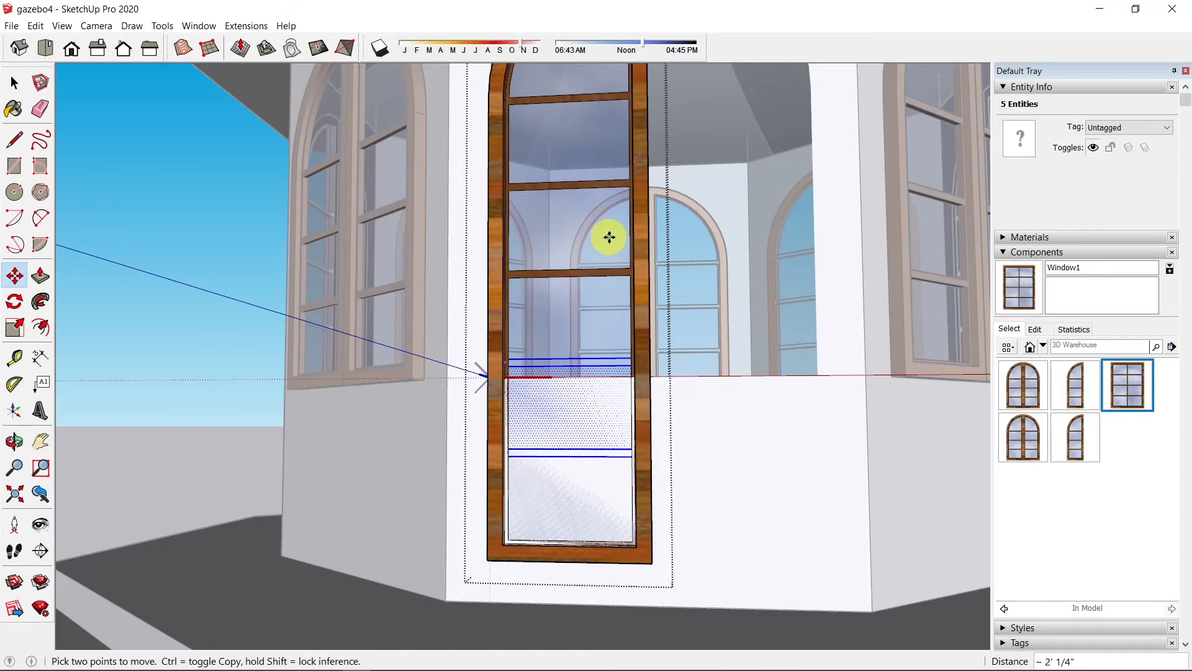
middle_drag(610, 237, 538, 250)
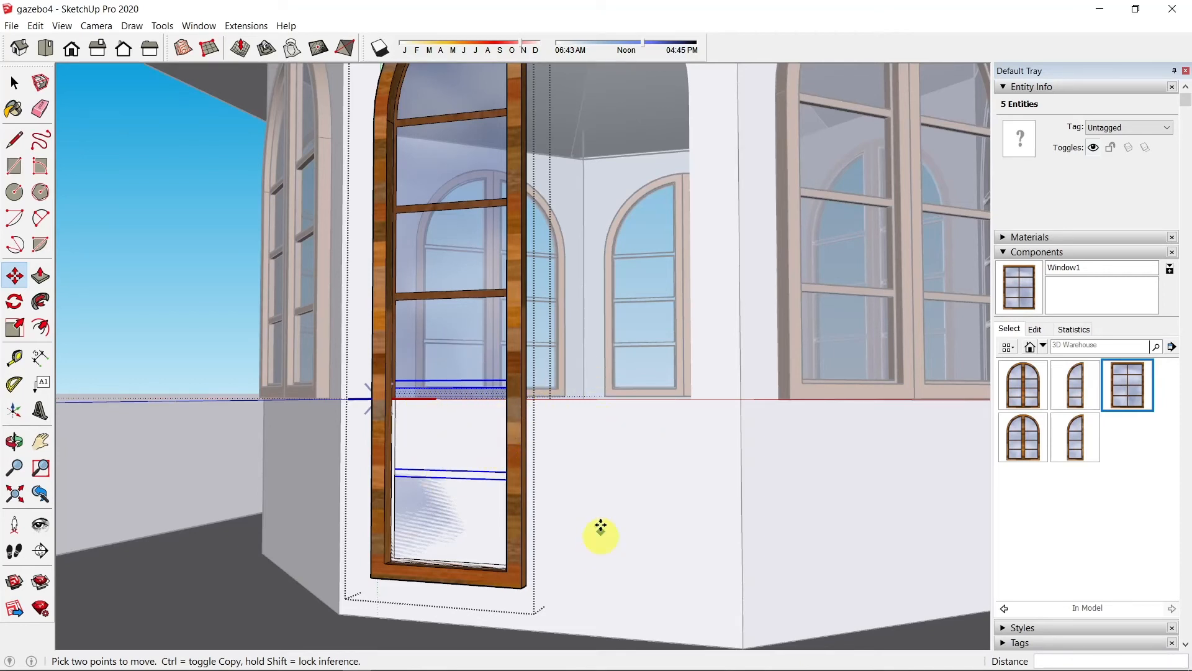
Step: Clear the selection and close the Door _half component
click(15, 83)
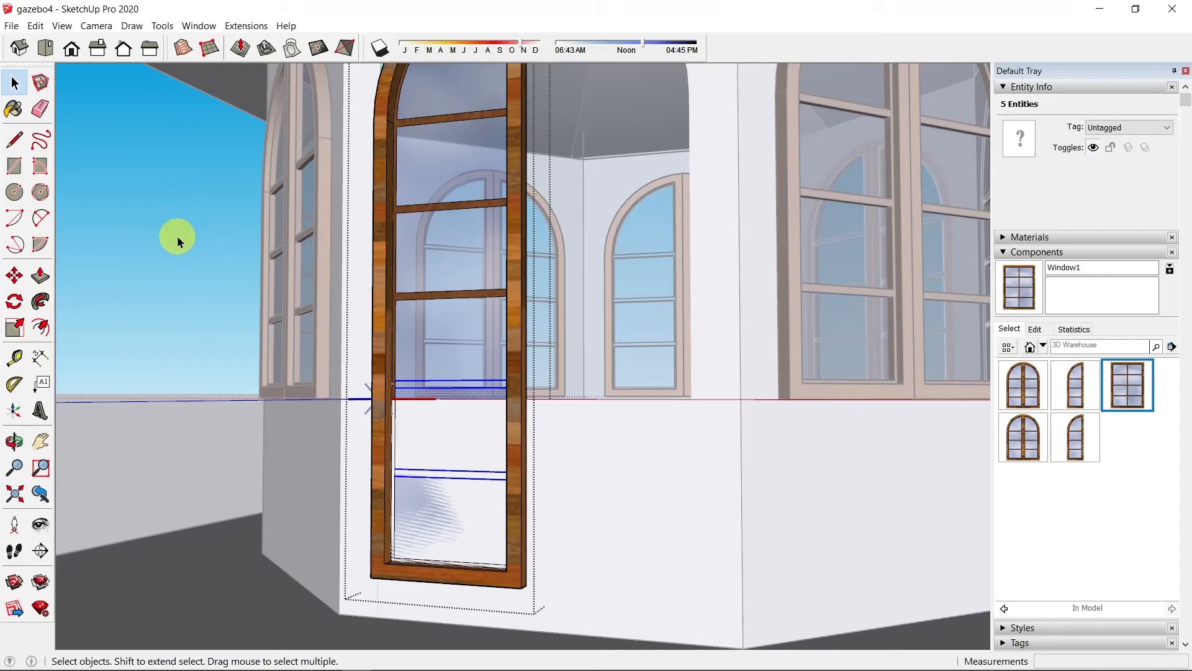
click(176, 240)
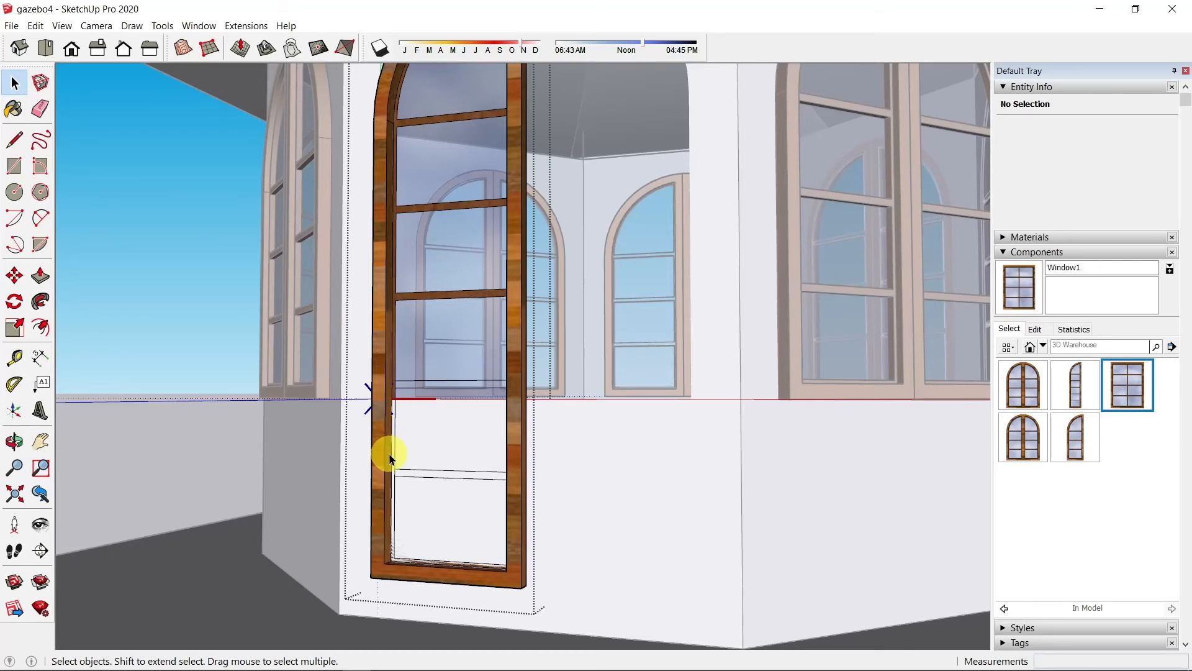
click(146, 289)
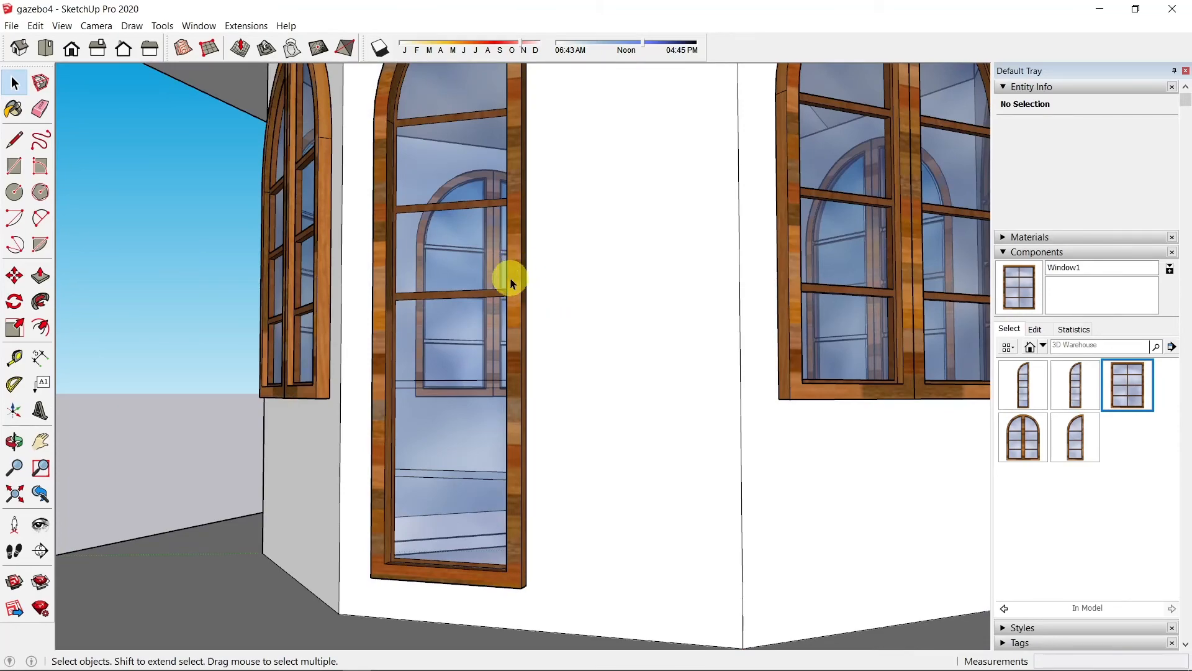
middle_drag(606, 330, 467, 444)
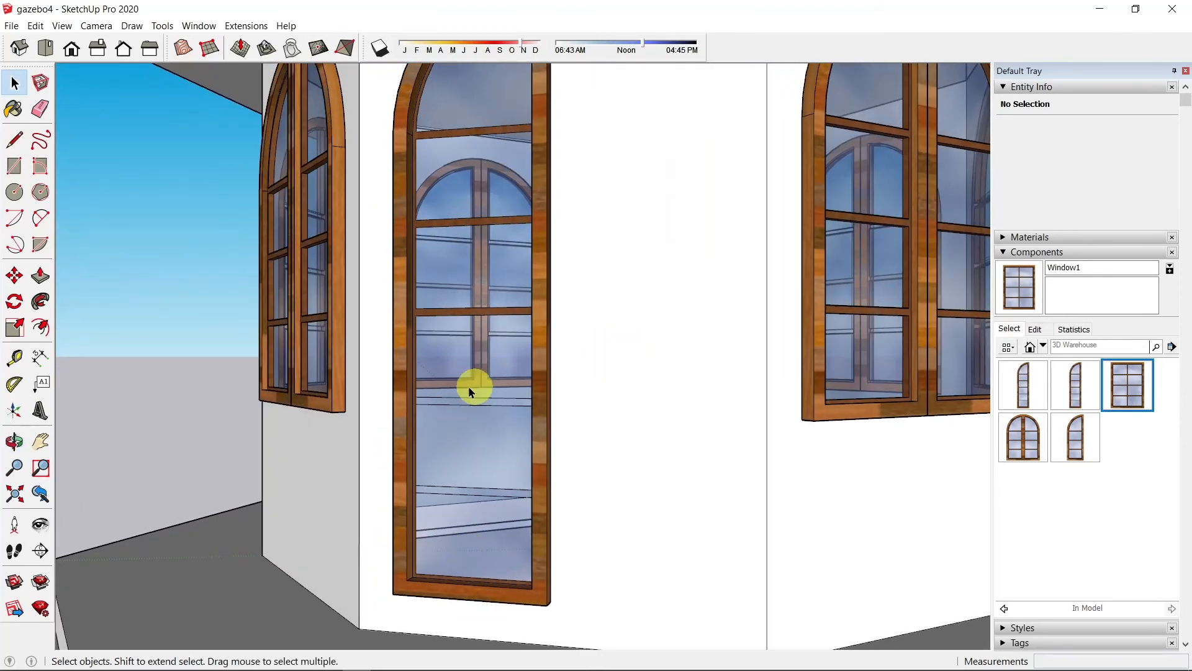
Step: Inside the Door _half component, erase the glass lines crossing the upper and lower rails
scroll(544, 447, up, 3)
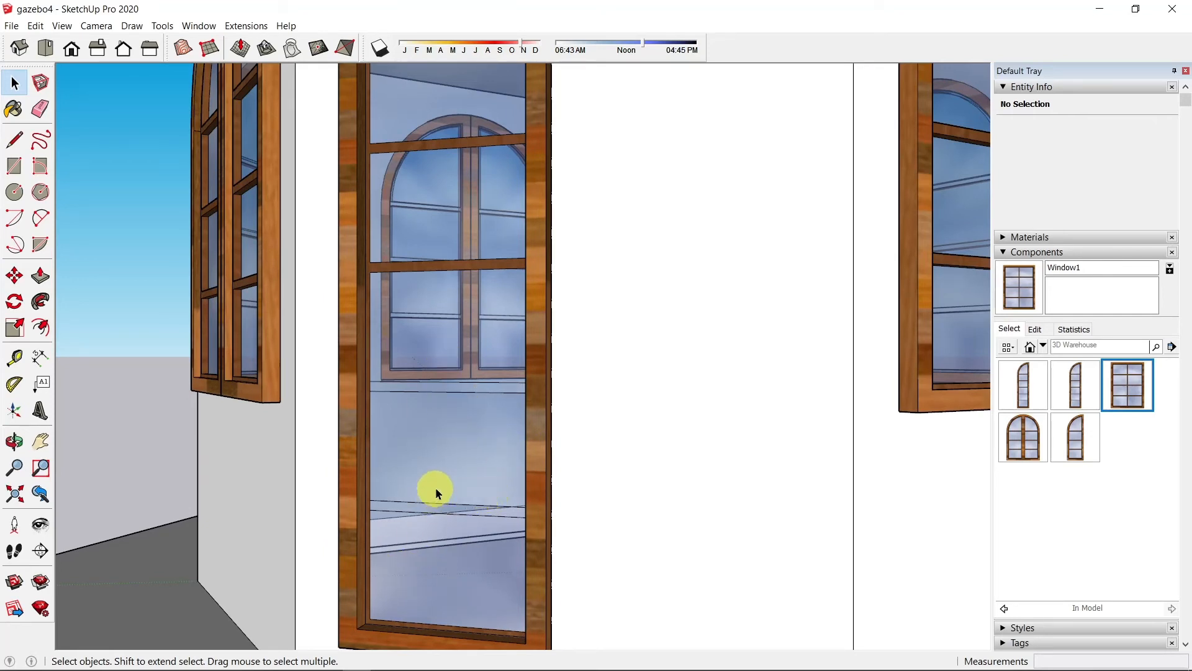
double_click(451, 389)
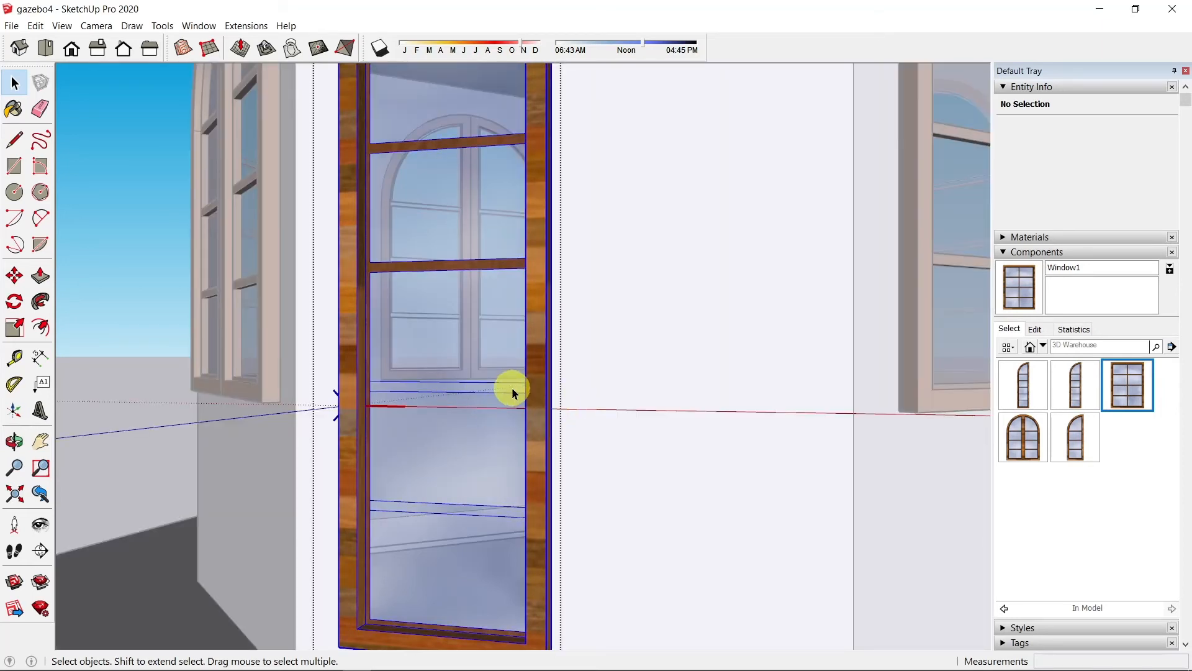
scroll(412, 427, up, 1)
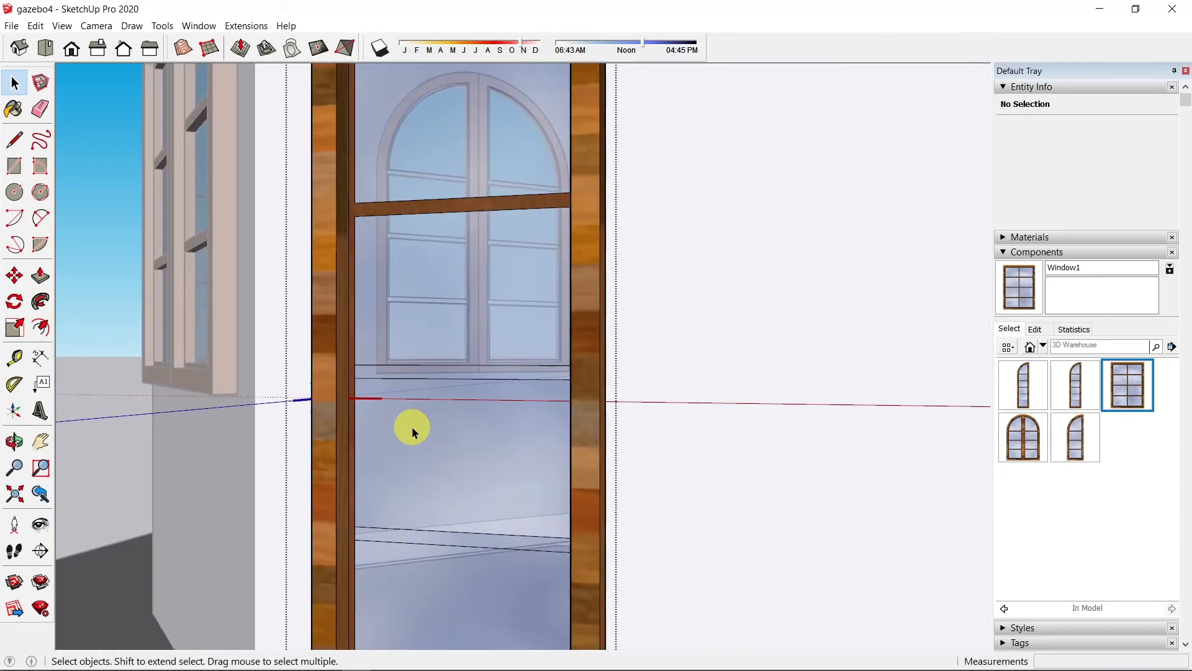
key(e)
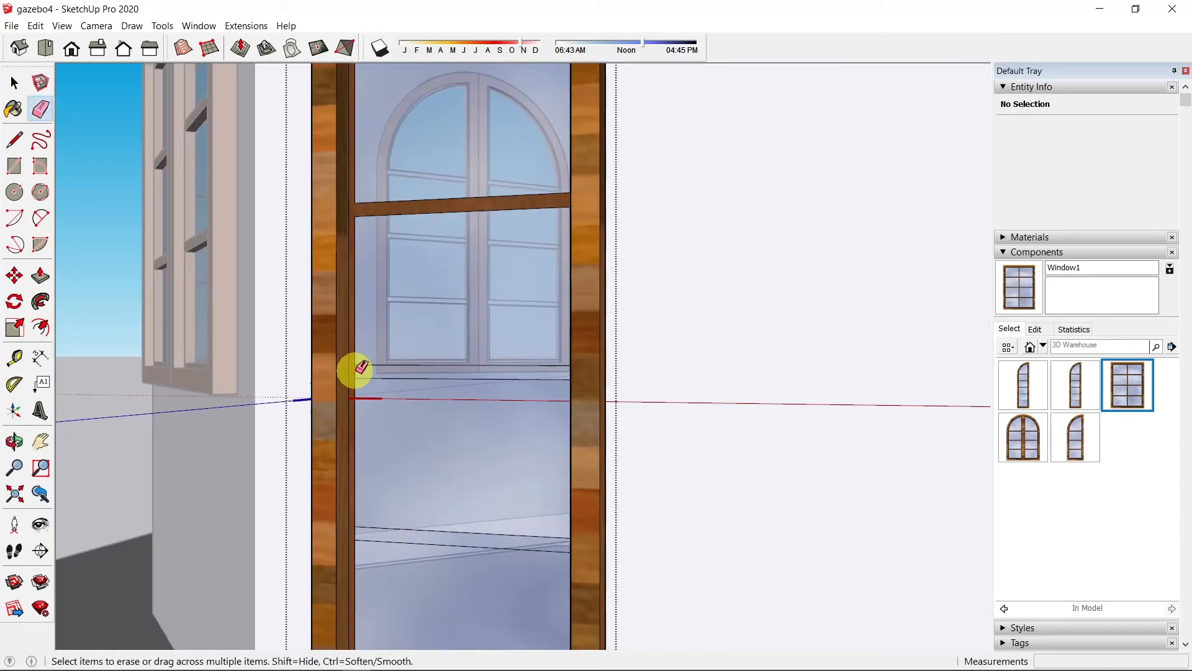
click(376, 375)
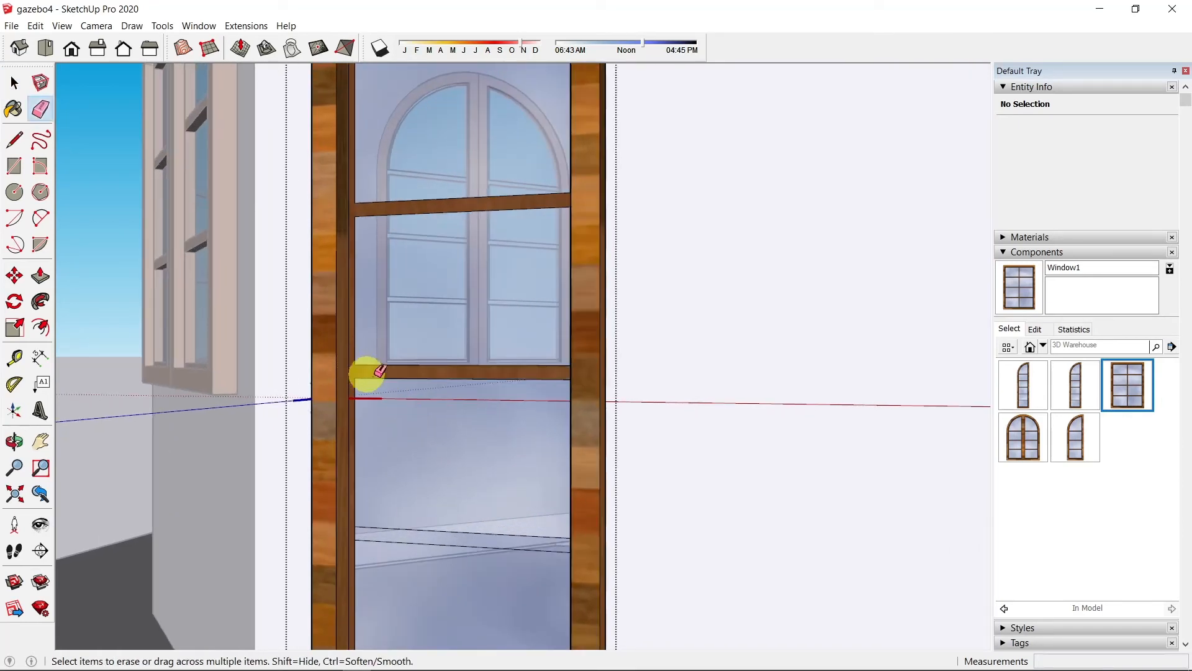
click(360, 532)
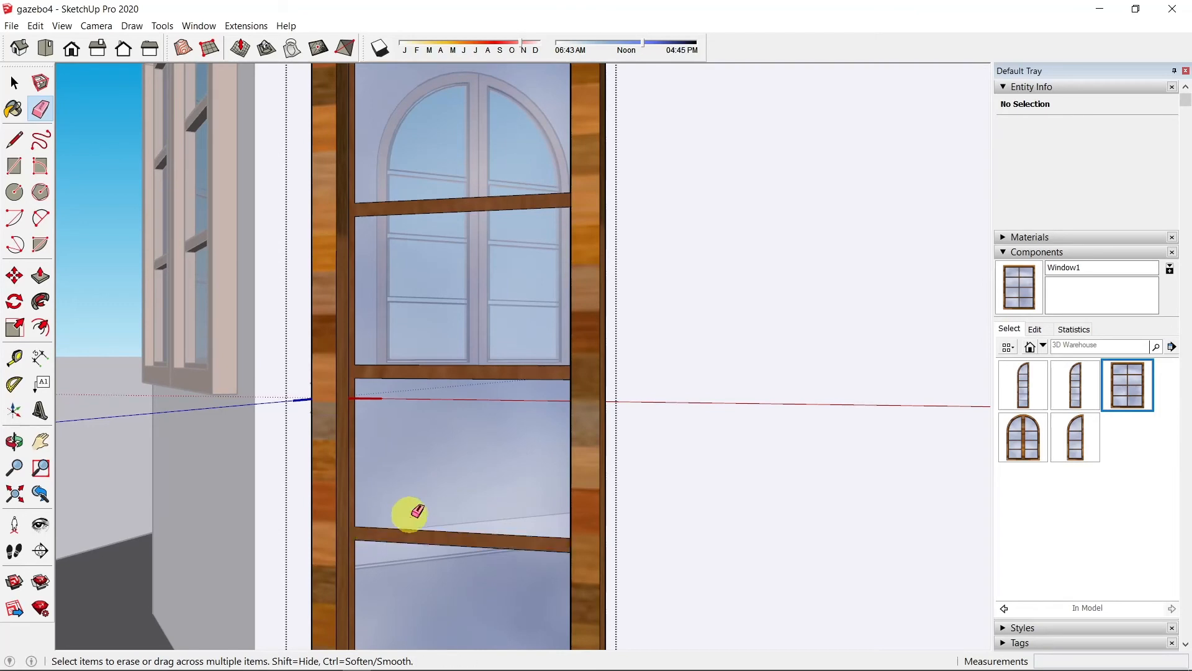
scroll(458, 330, down, 4)
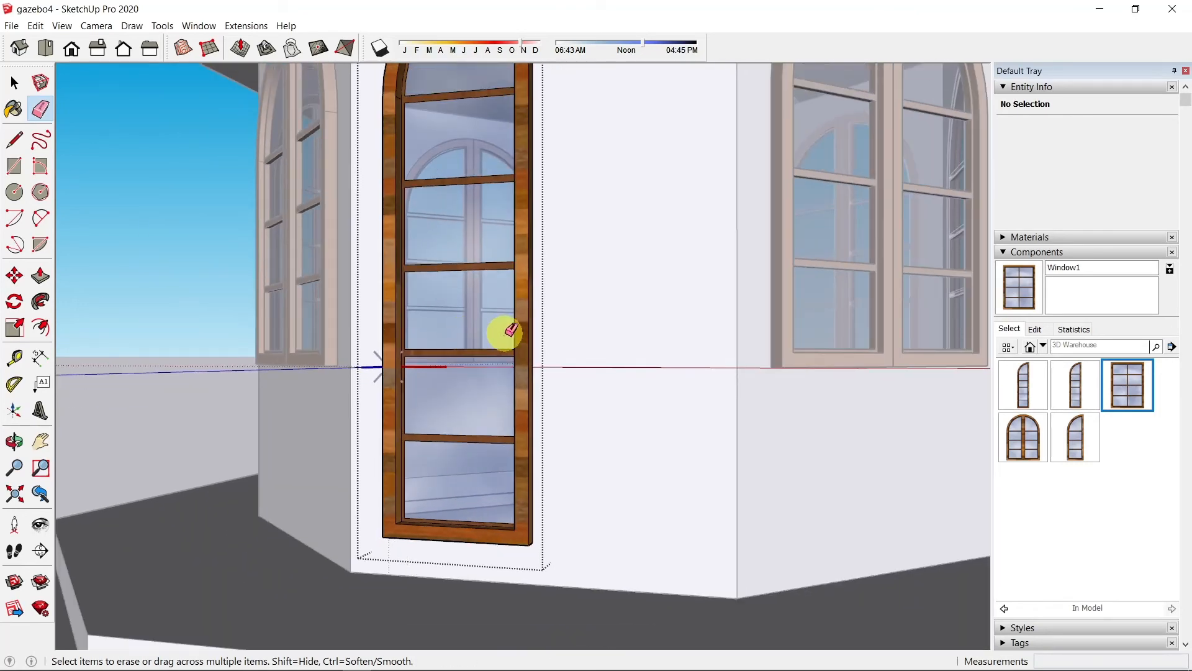
scroll(380, 497, up, 6)
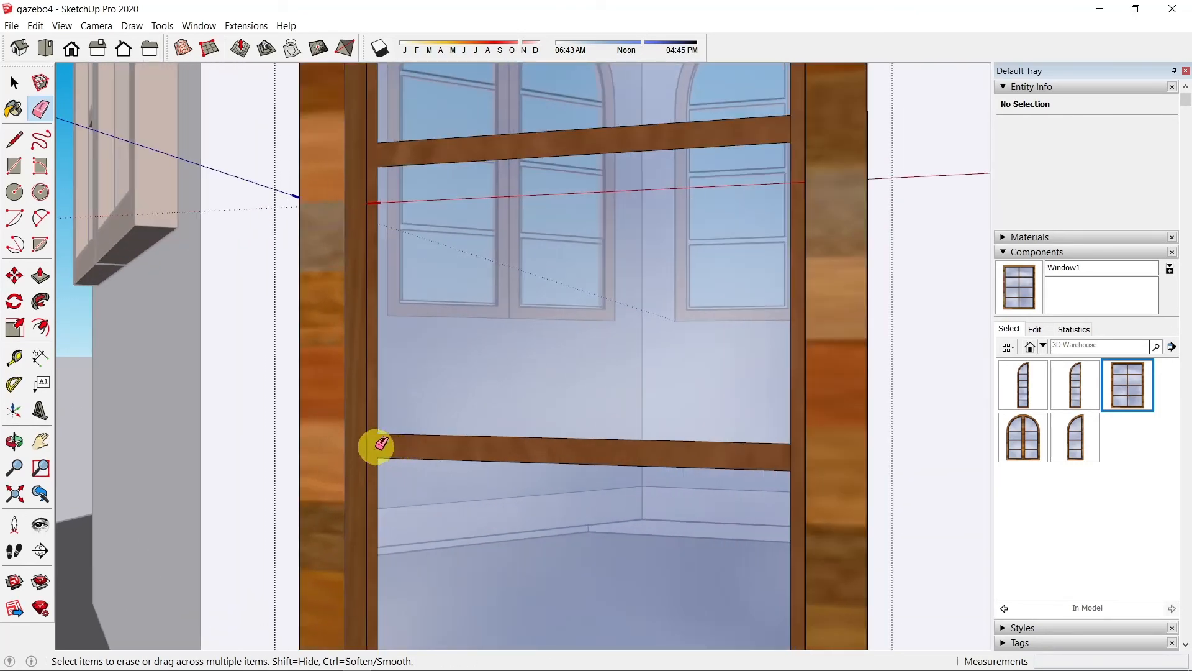
Step: Push/Pull the new lower rail faces out 1 inch to match the upper rails
key(p)
click(389, 450)
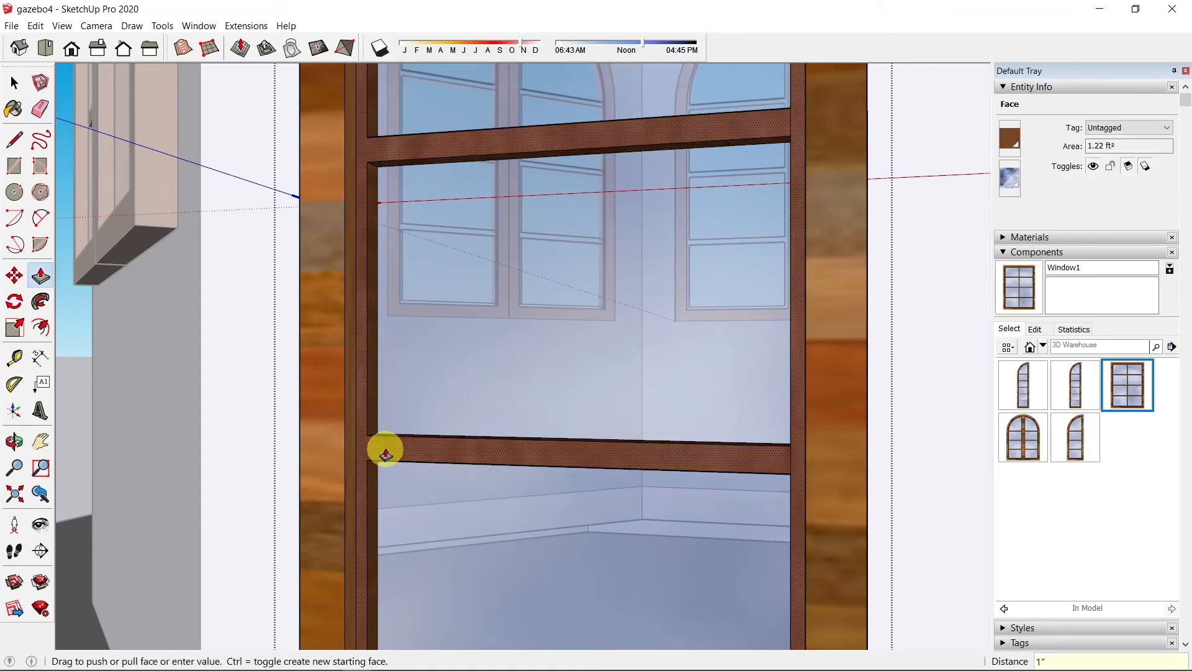
key(Return)
scroll(385, 454, down, 5)
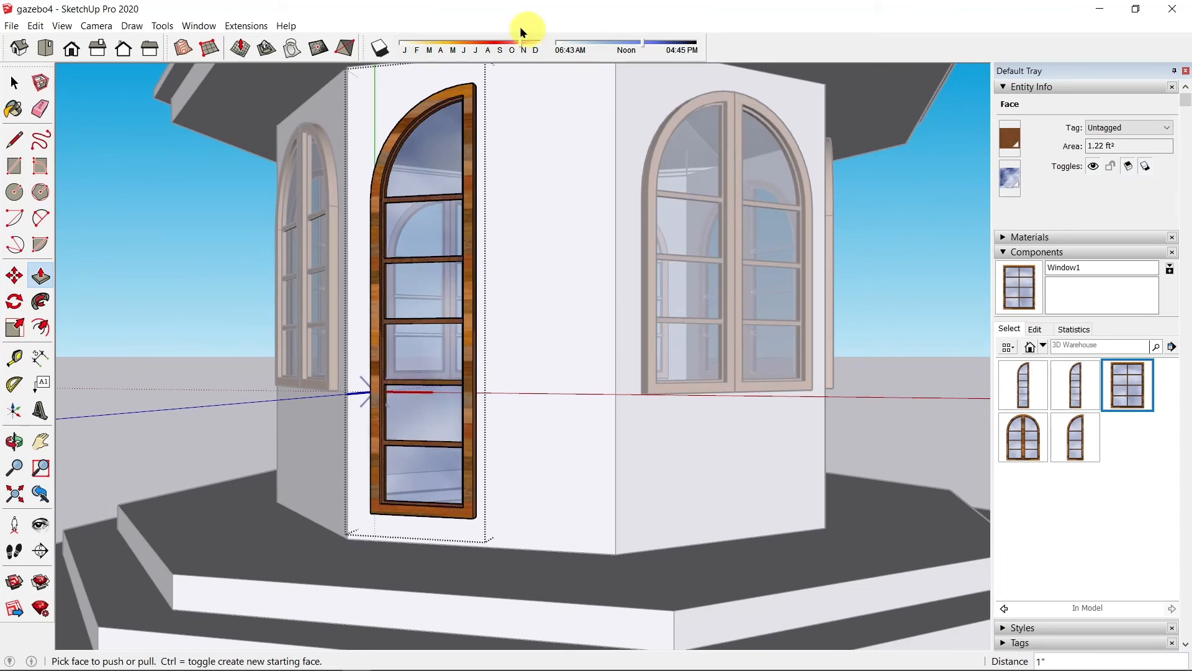
click(13, 82)
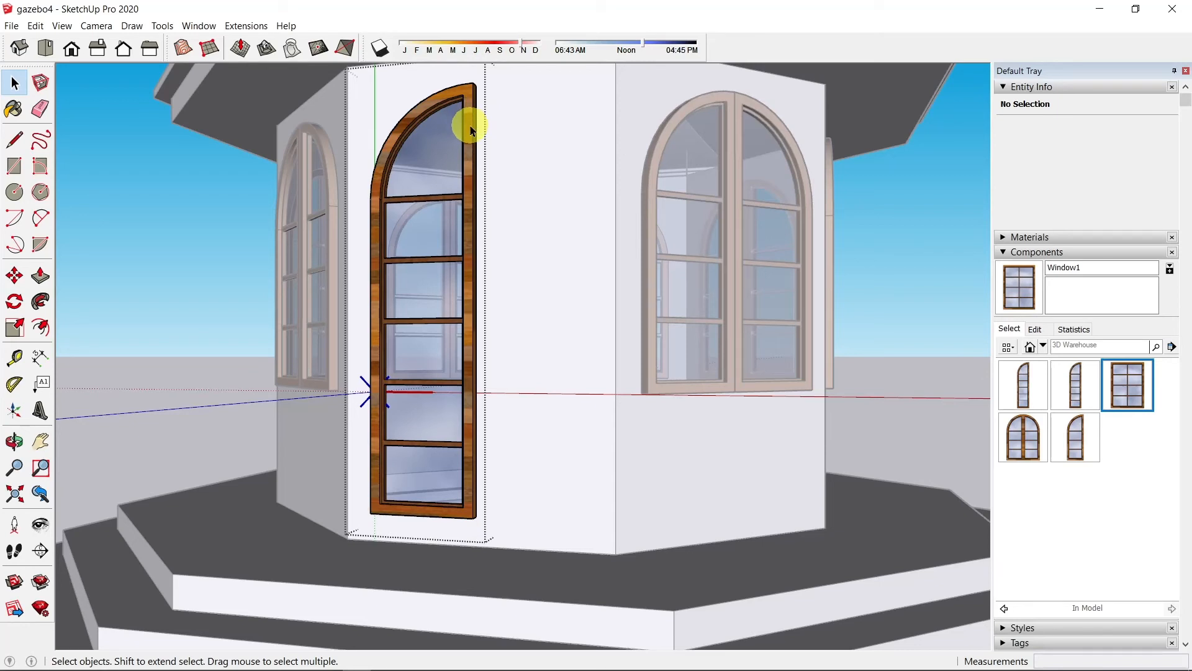
Step: Copy the Door _half component from its bottom corner to sit beside the original
click(415, 200)
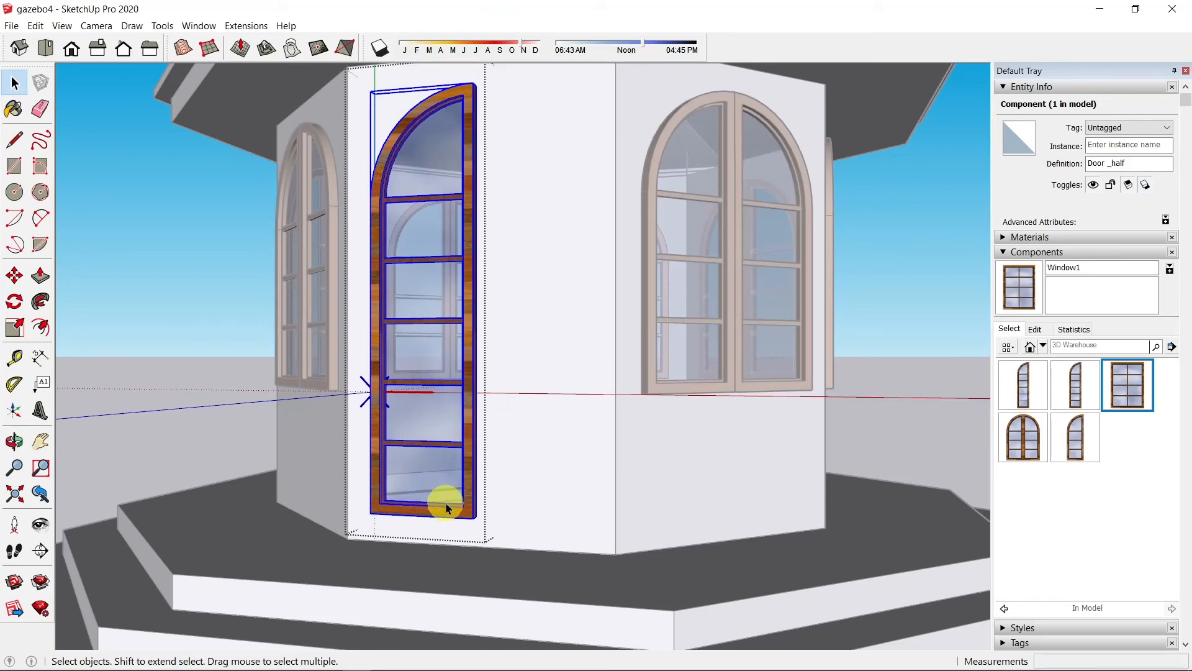
scroll(433, 506, up, 5)
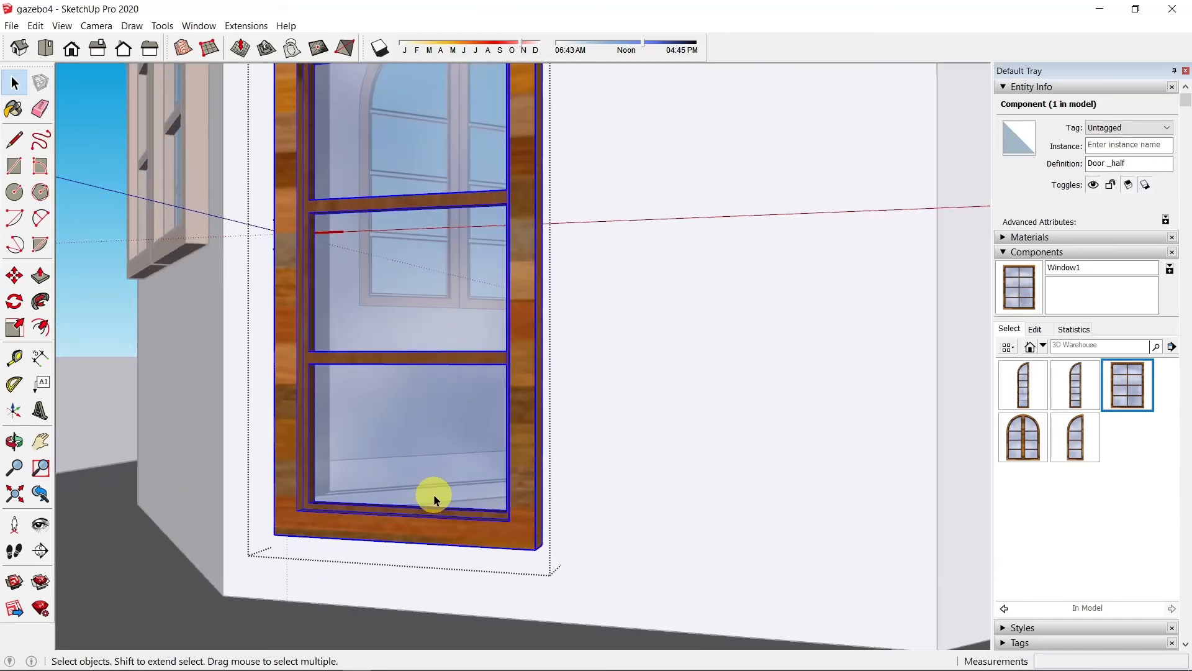
key(m)
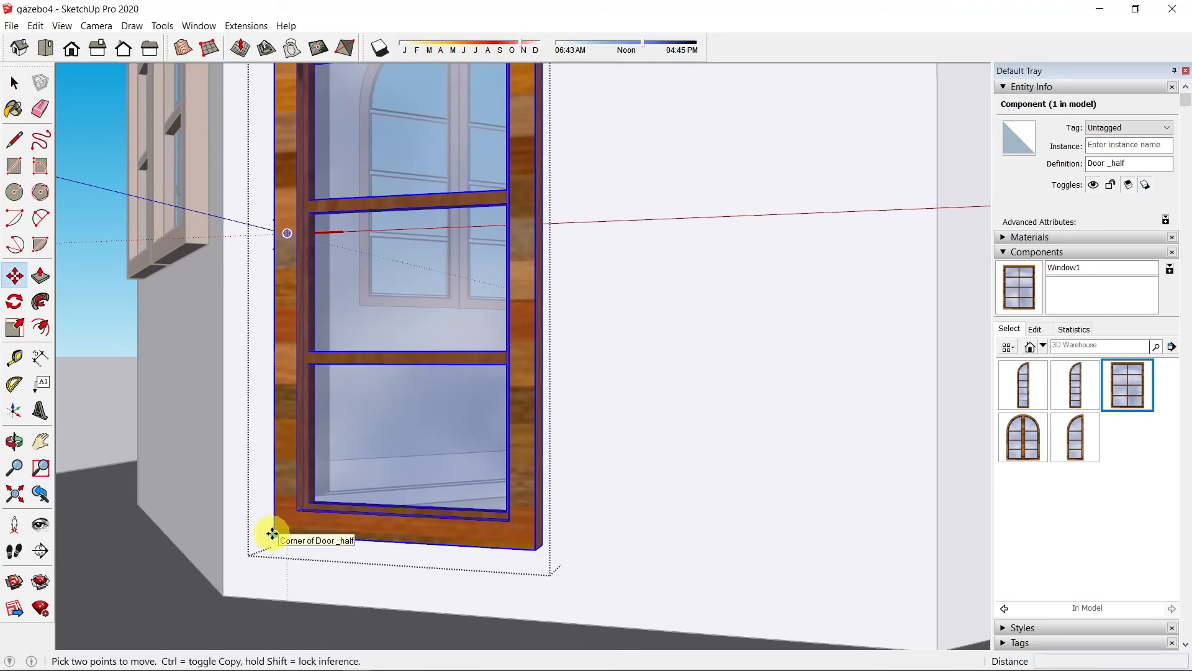
click(272, 532)
key(ctrl)
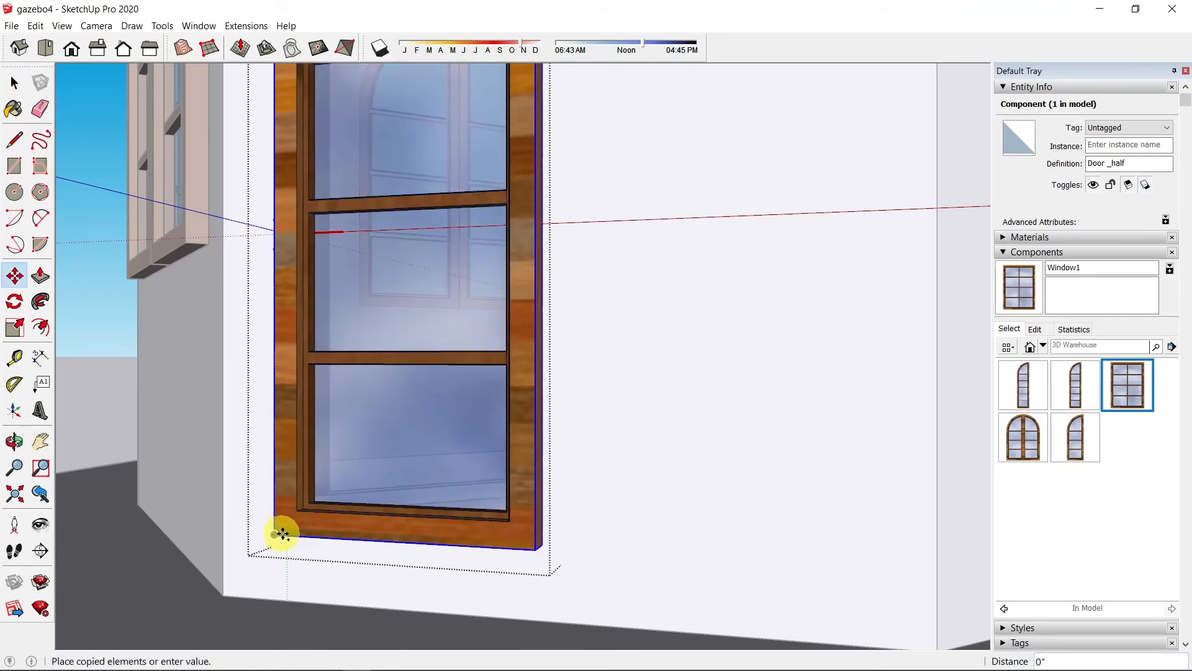
click(531, 551)
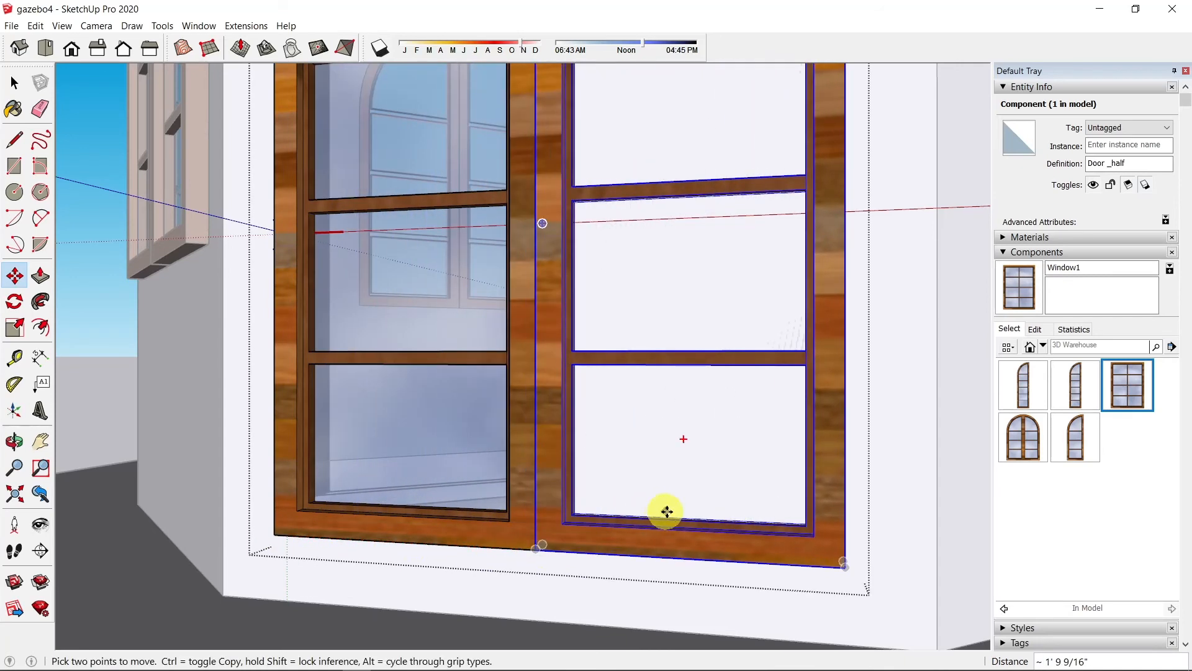
Step: Flip the copied half door along the component's red axis and exit editing
right_click(684, 549)
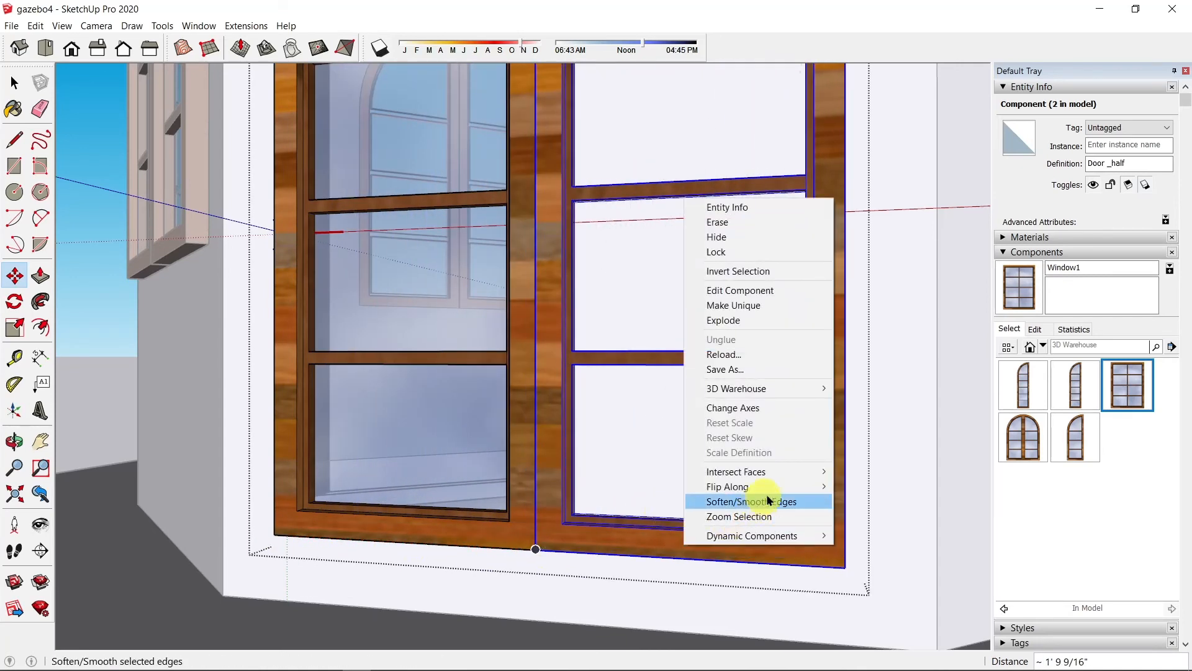
mouse_move(788, 486)
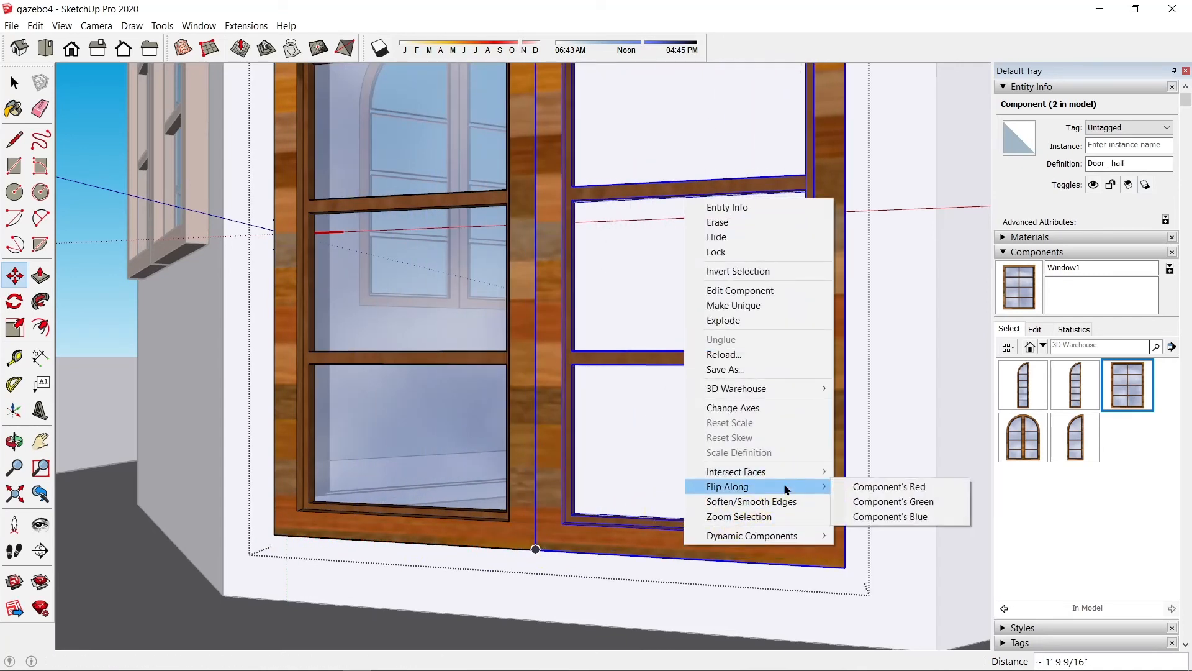
click(866, 486)
scroll(815, 390, down, 3)
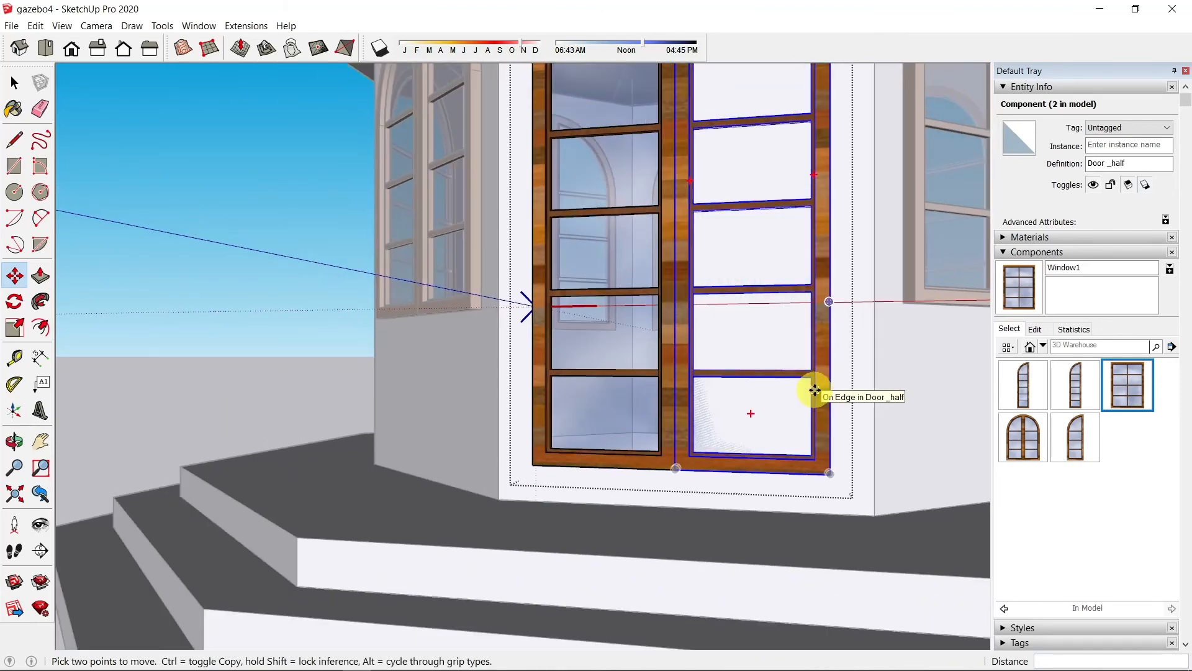
scroll(816, 390, down, 4)
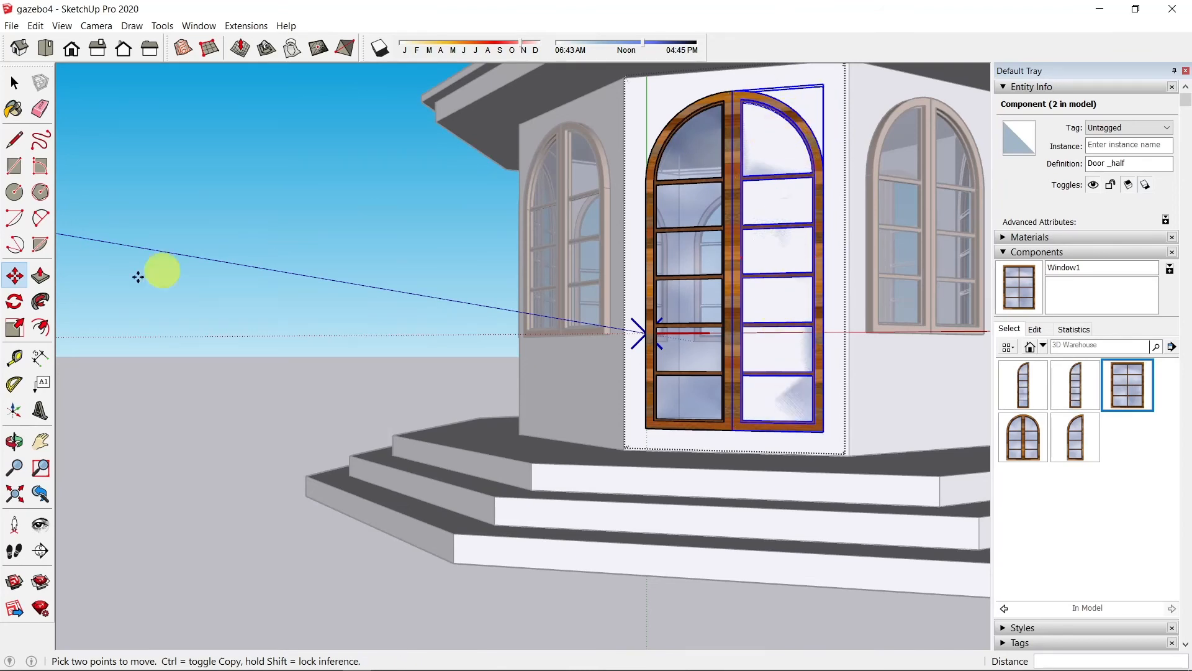
click(14, 83)
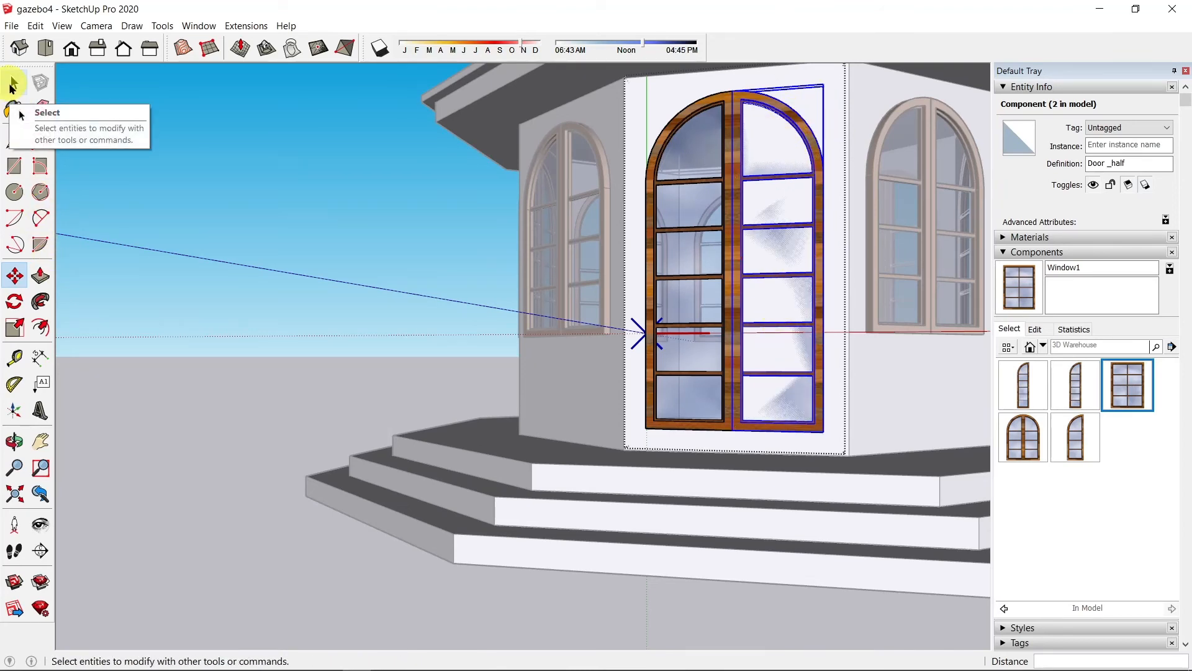
click(14, 84)
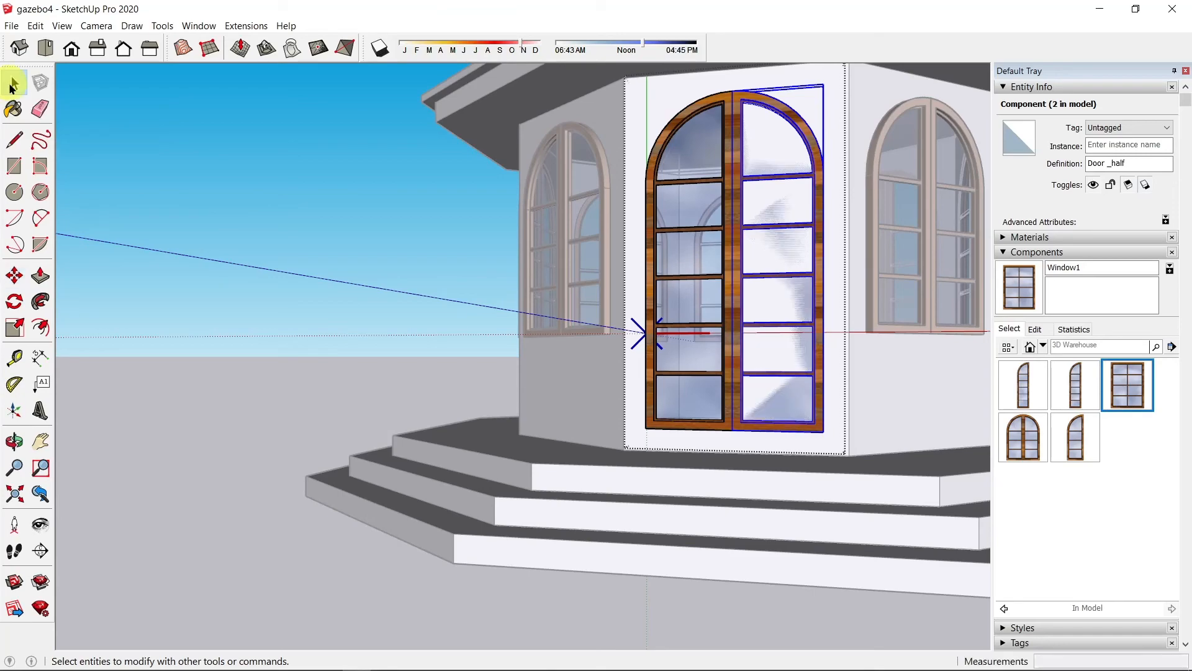
click(408, 228)
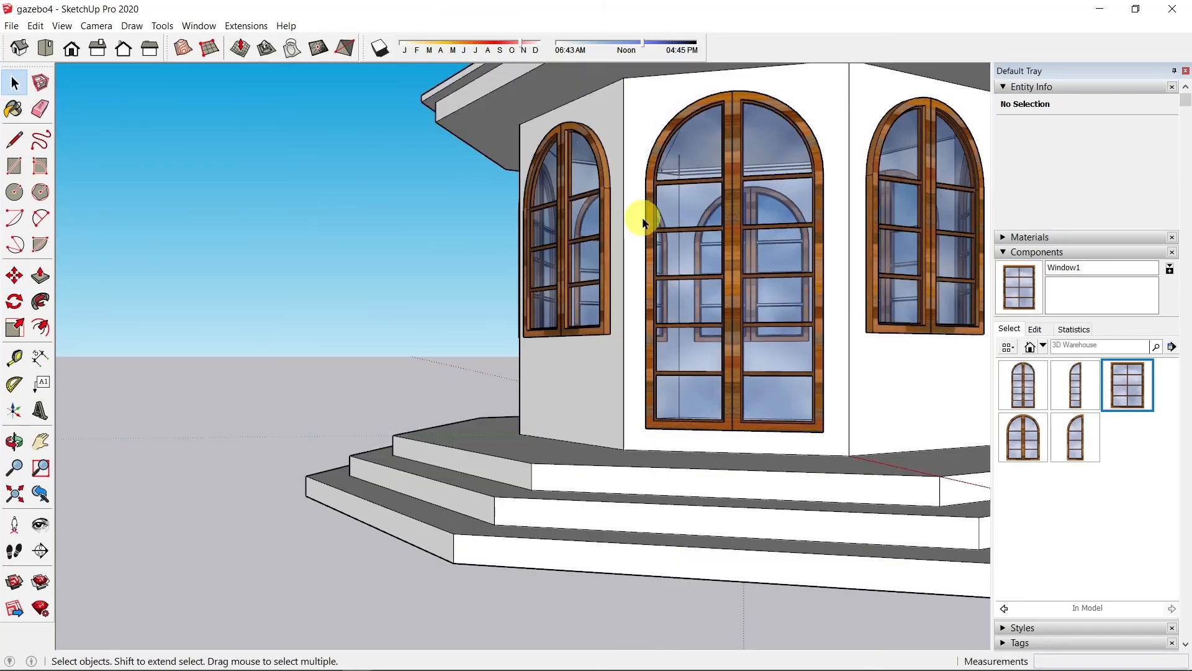
middle_drag(644, 218, 662, 292)
click(41, 448)
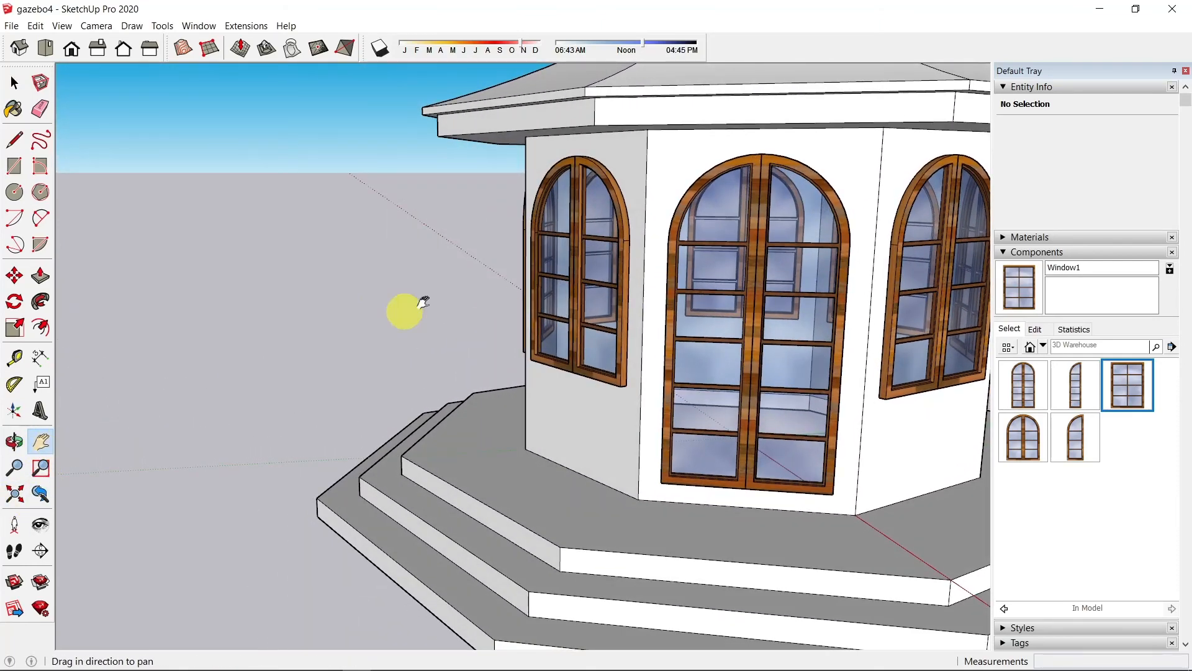
drag(404, 311, 124, 309)
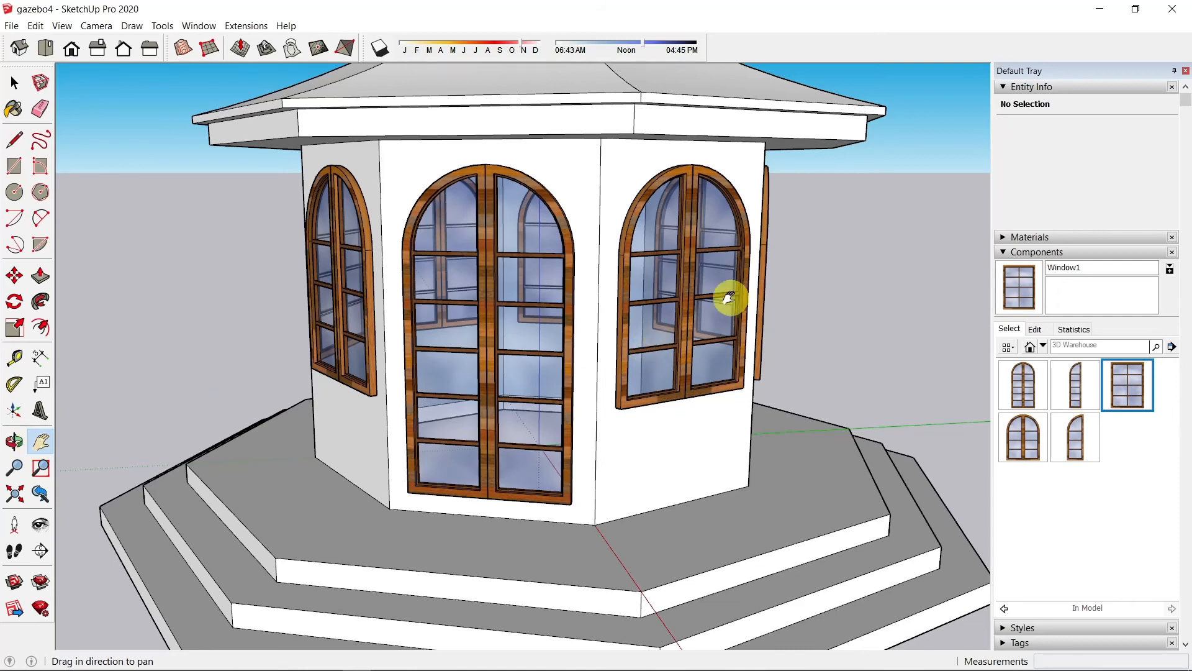
drag(795, 284, 697, 319)
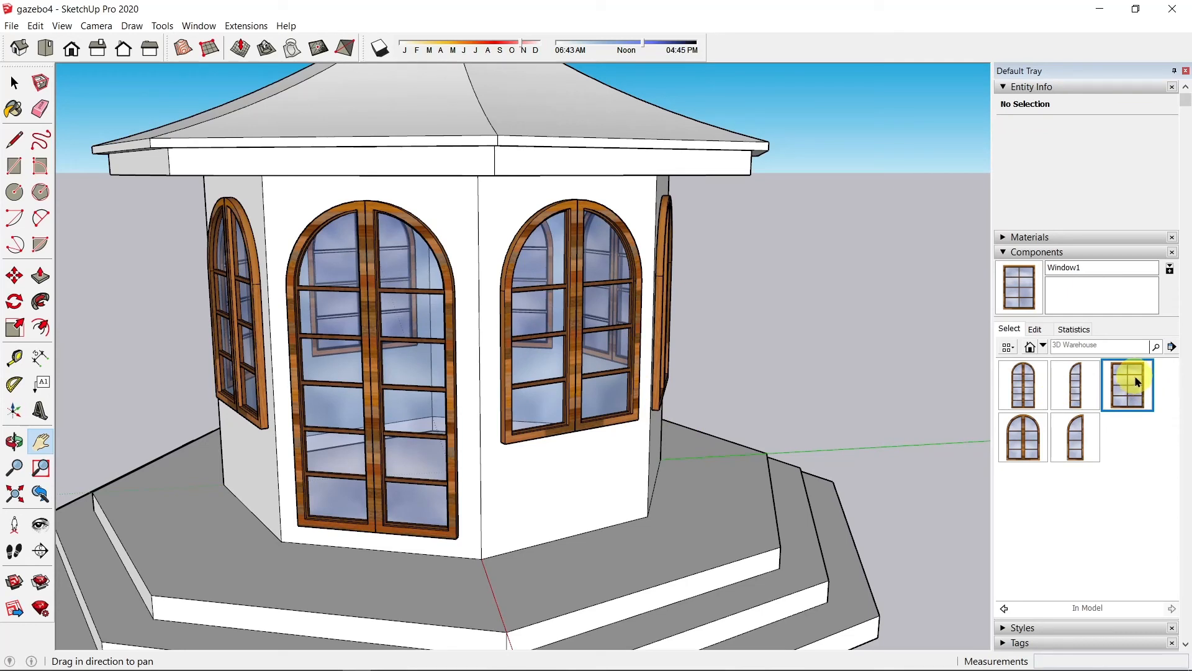
Step: Select all instances of the arched Window2 component from the Components panel
click(1029, 450)
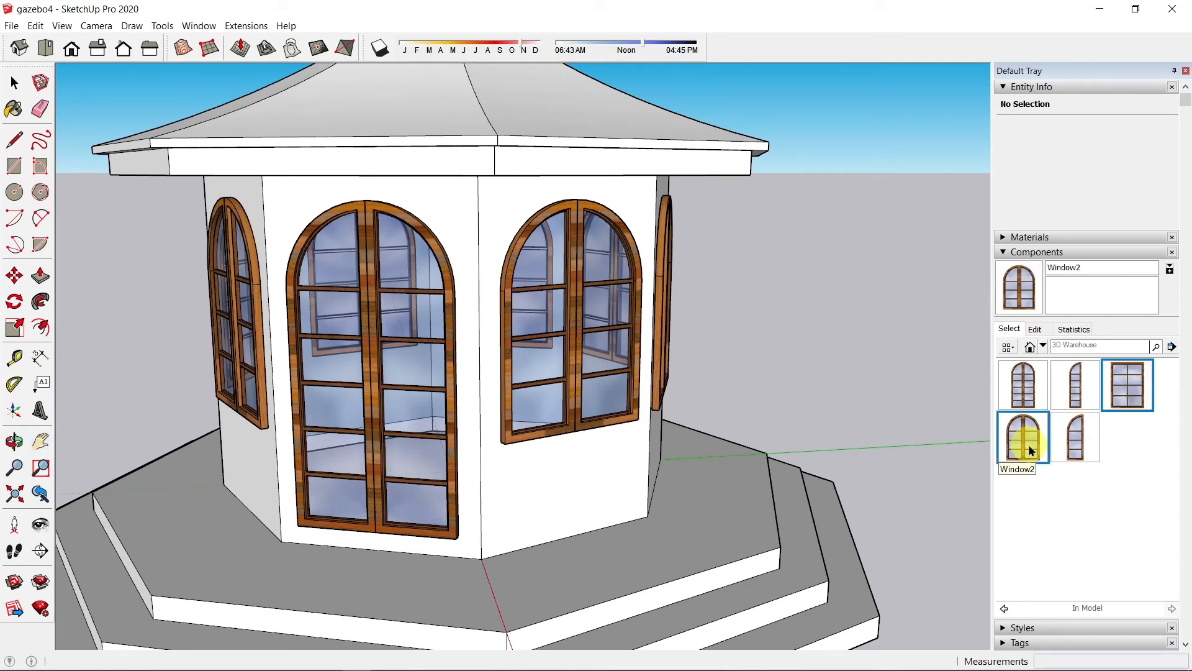
right_click(1029, 449)
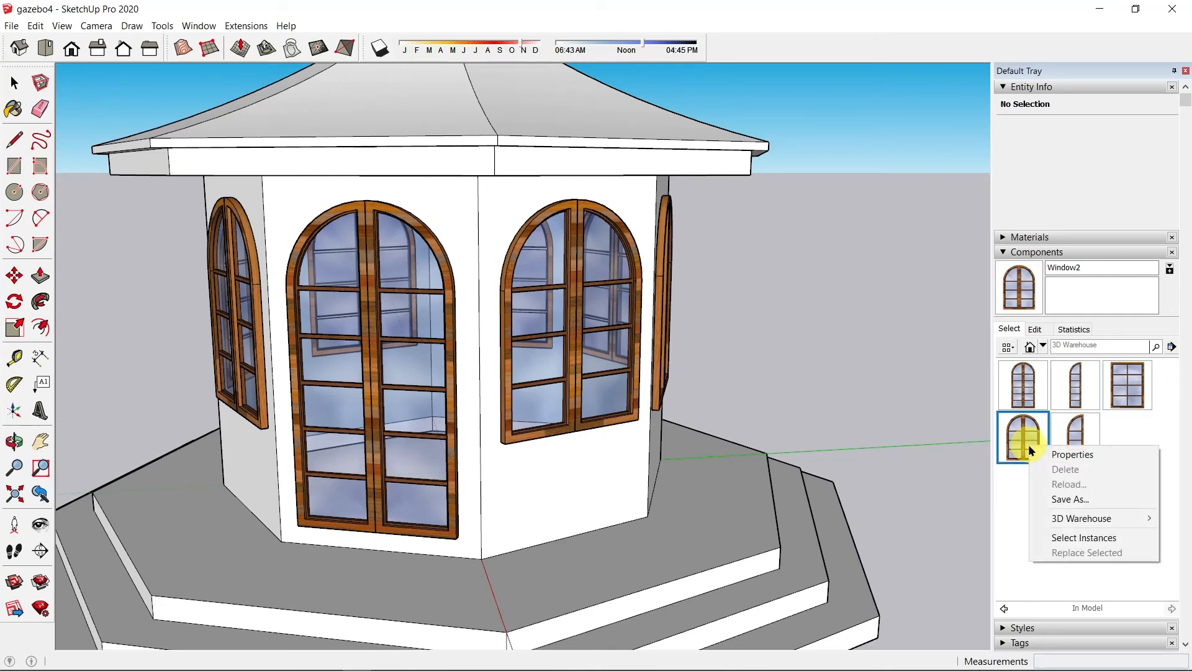
click(1058, 538)
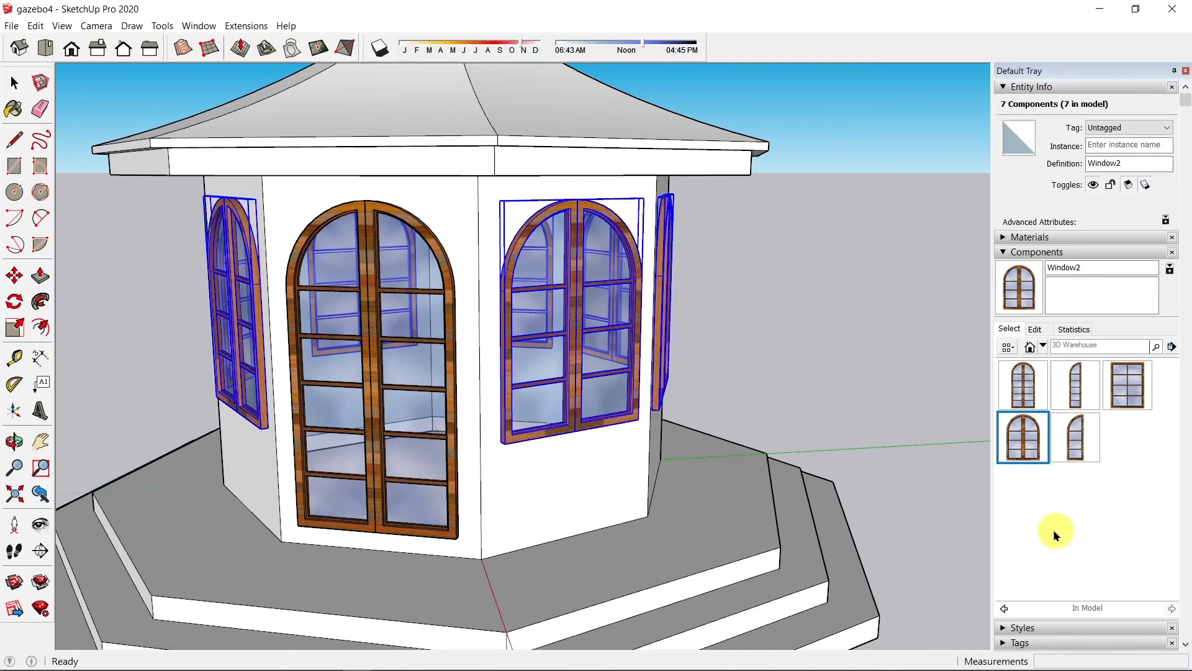
click(1023, 438)
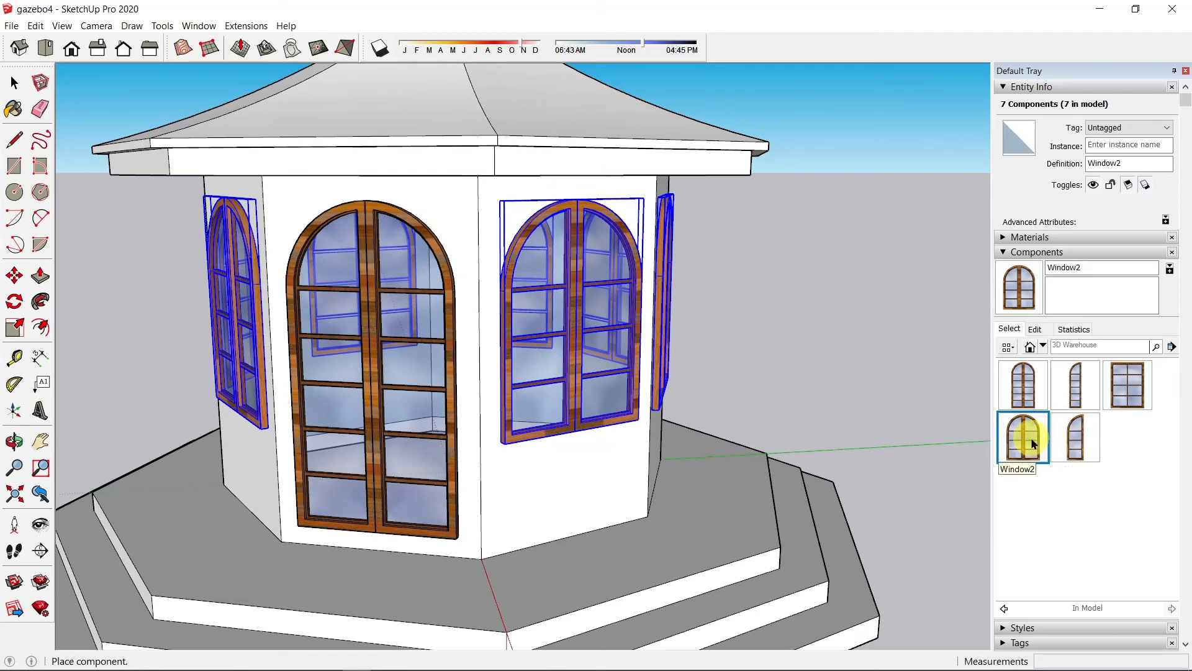
Step: Replace the selected arched windows with the rectangular Window1 component and inspect the gazebo
click(1125, 392)
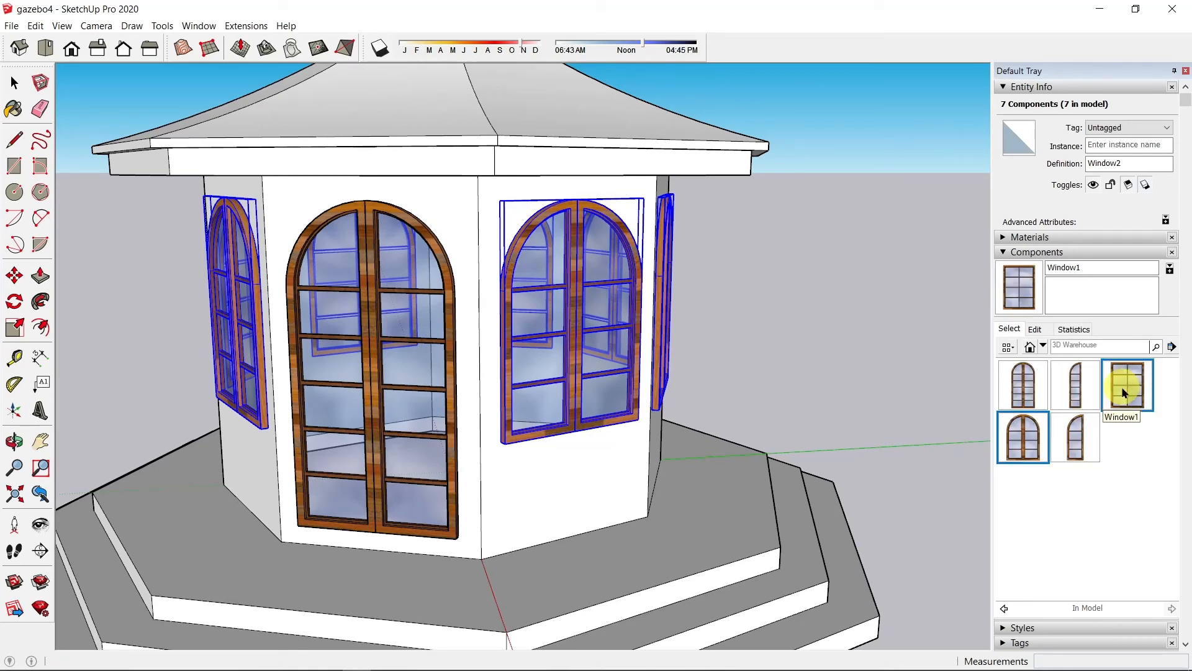
right_click(1124, 393)
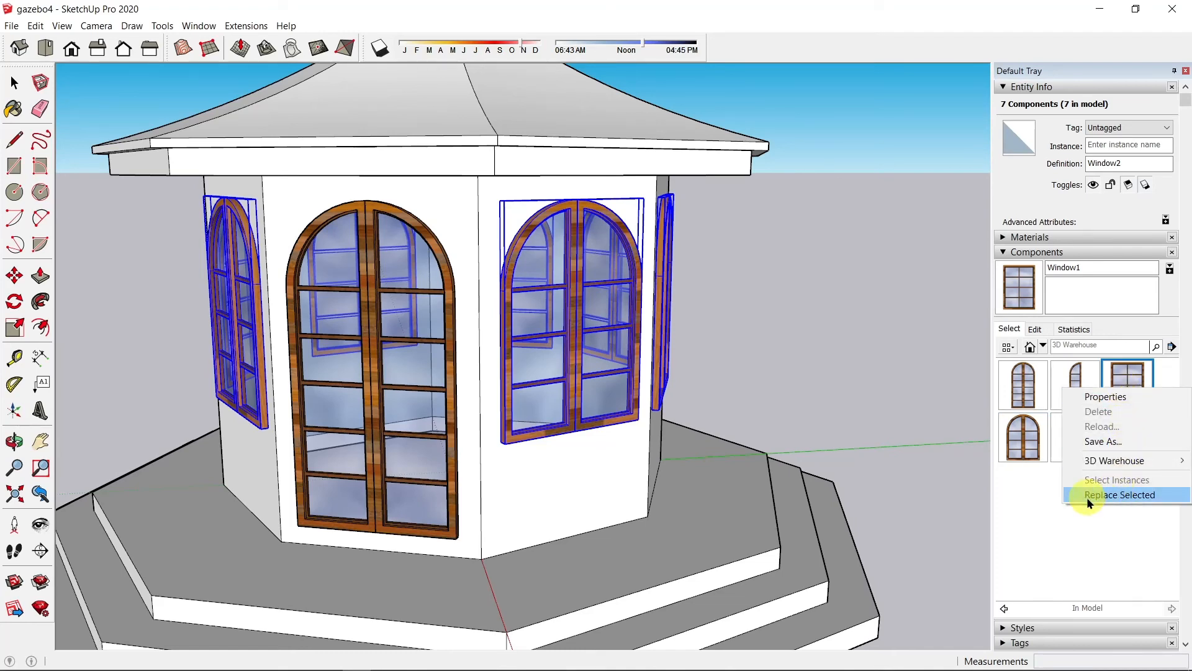
click(1130, 496)
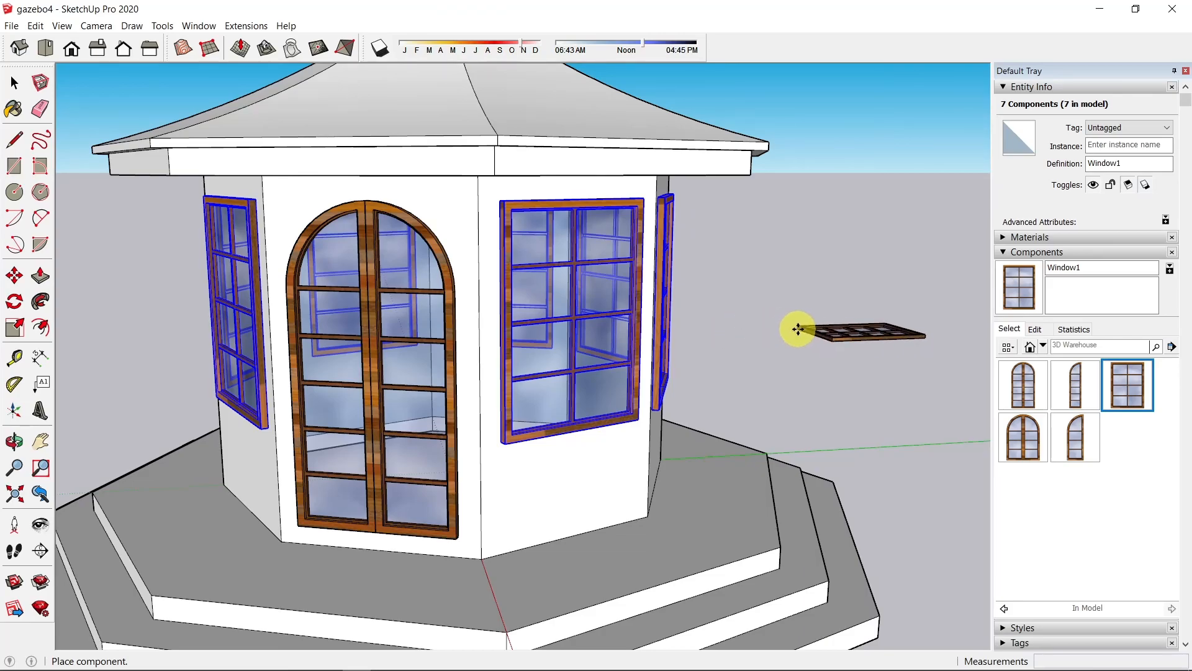
middle_drag(798, 330, 857, 267)
scroll(727, 268, down, 4)
click(41, 441)
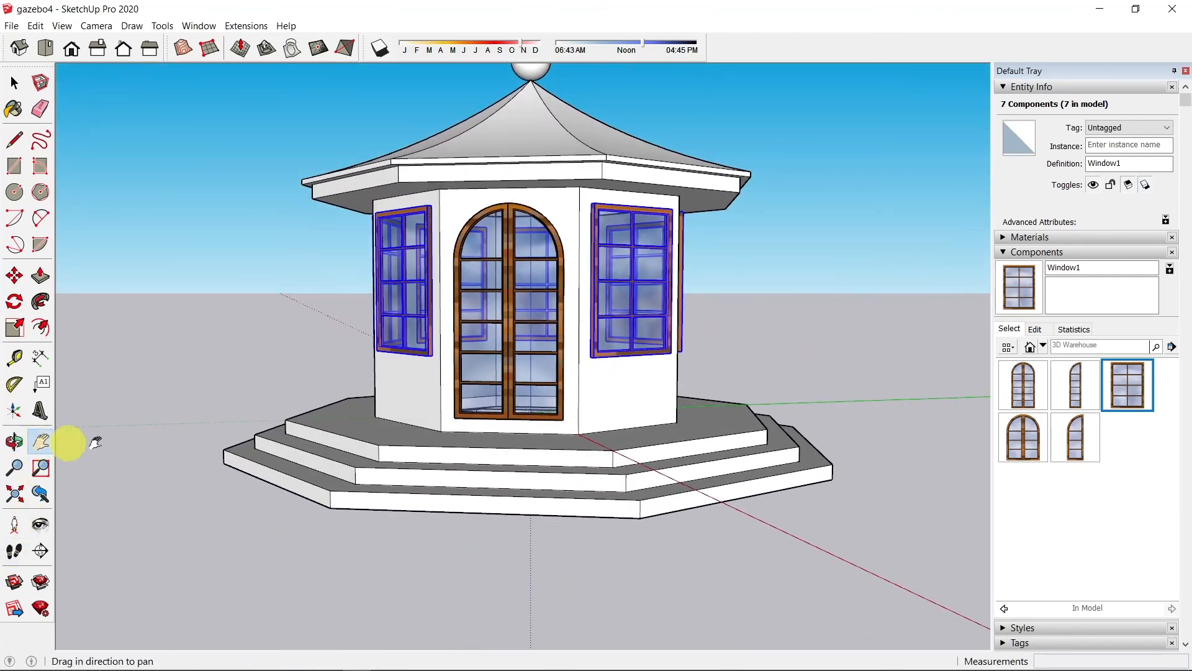
Step: Replace the selected side windows with the arched Window2 component, then deselect them
drag(539, 345, 458, 439)
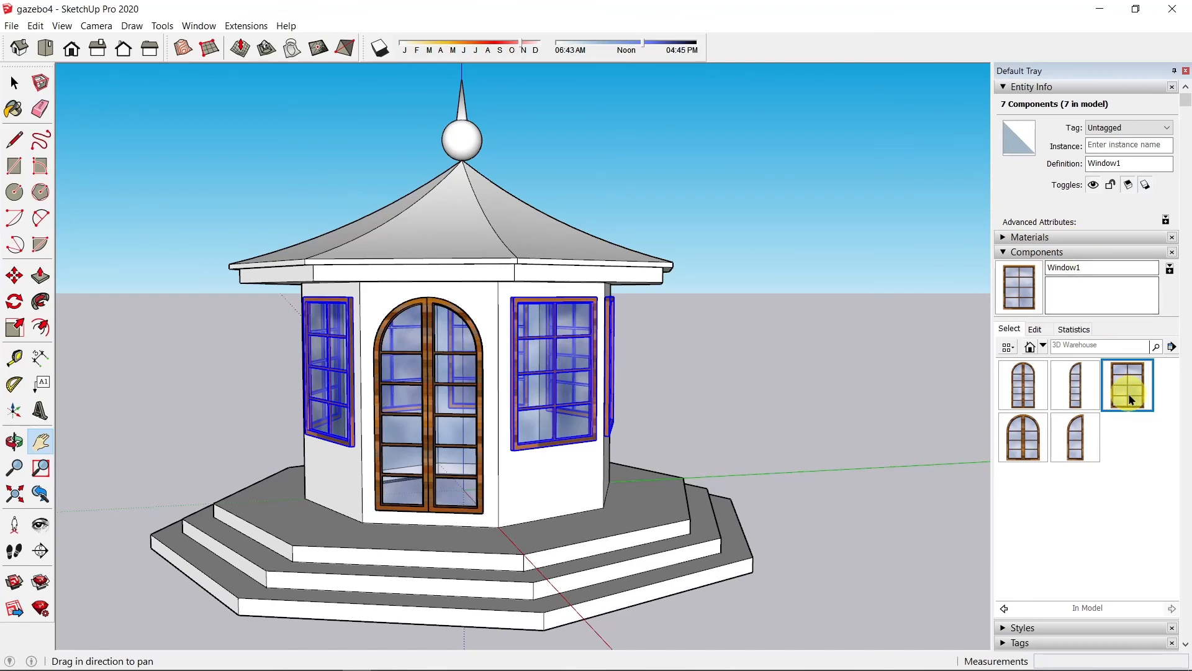
right_click(1025, 443)
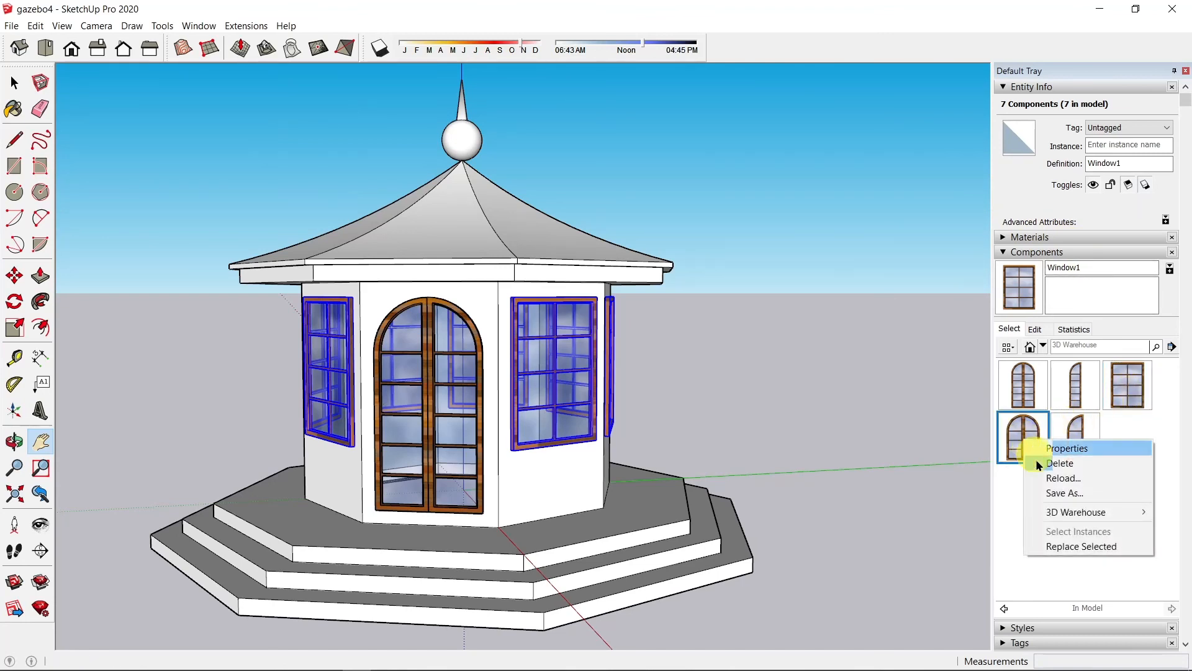
click(1061, 547)
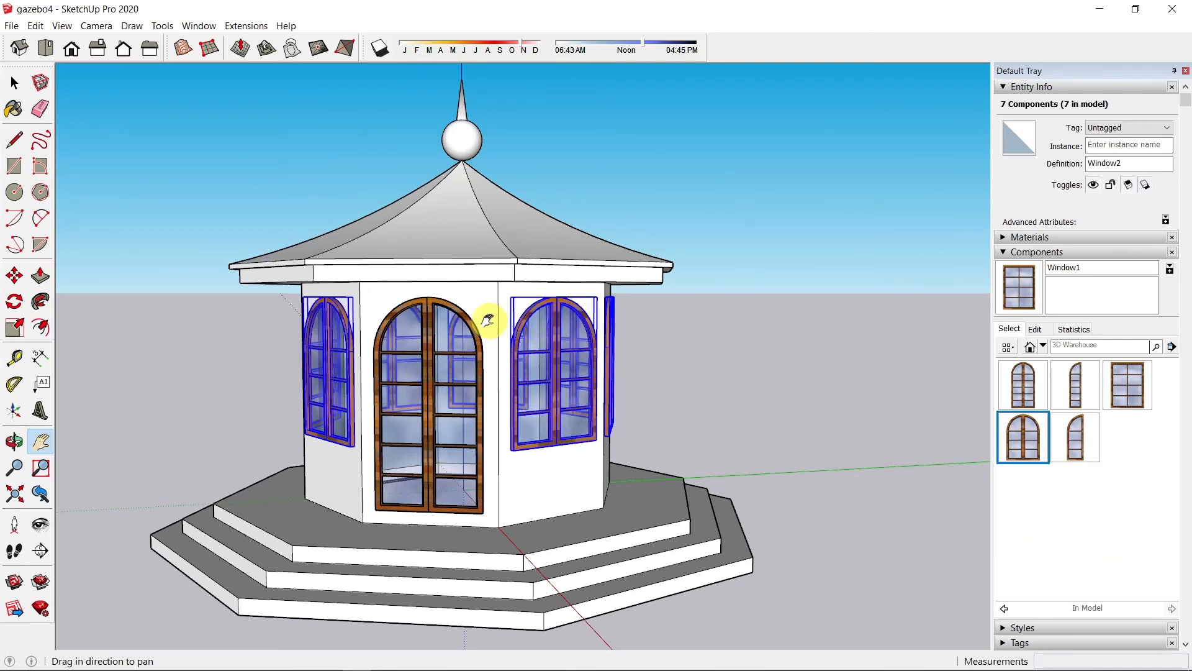
click(13, 86)
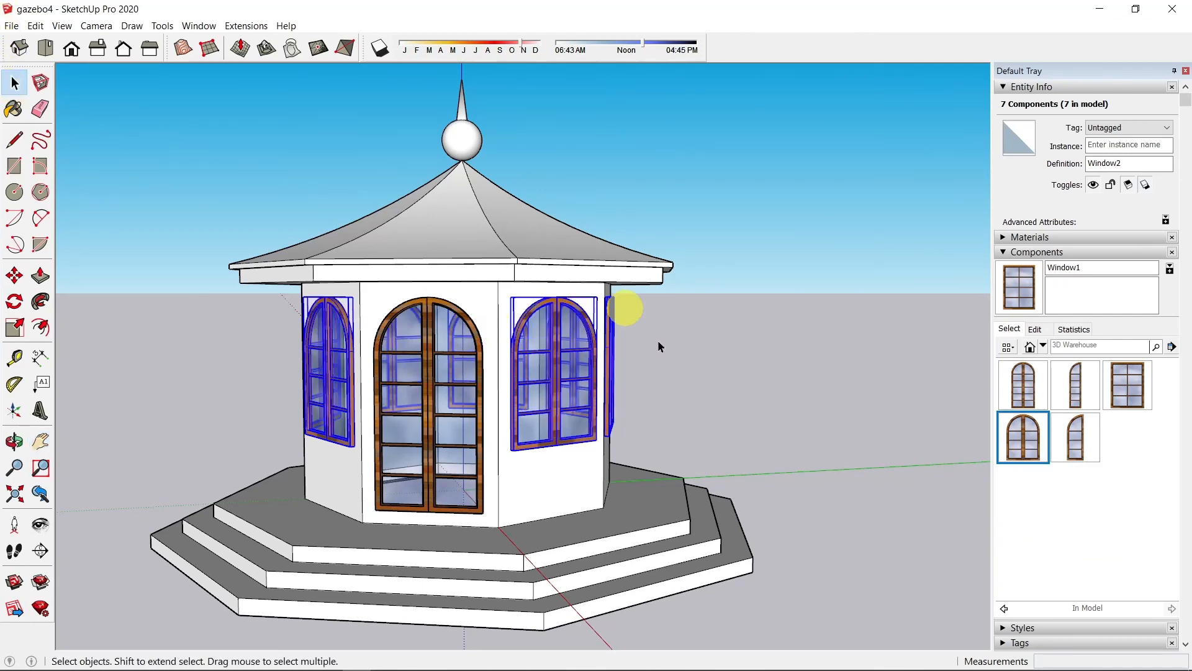
click(717, 352)
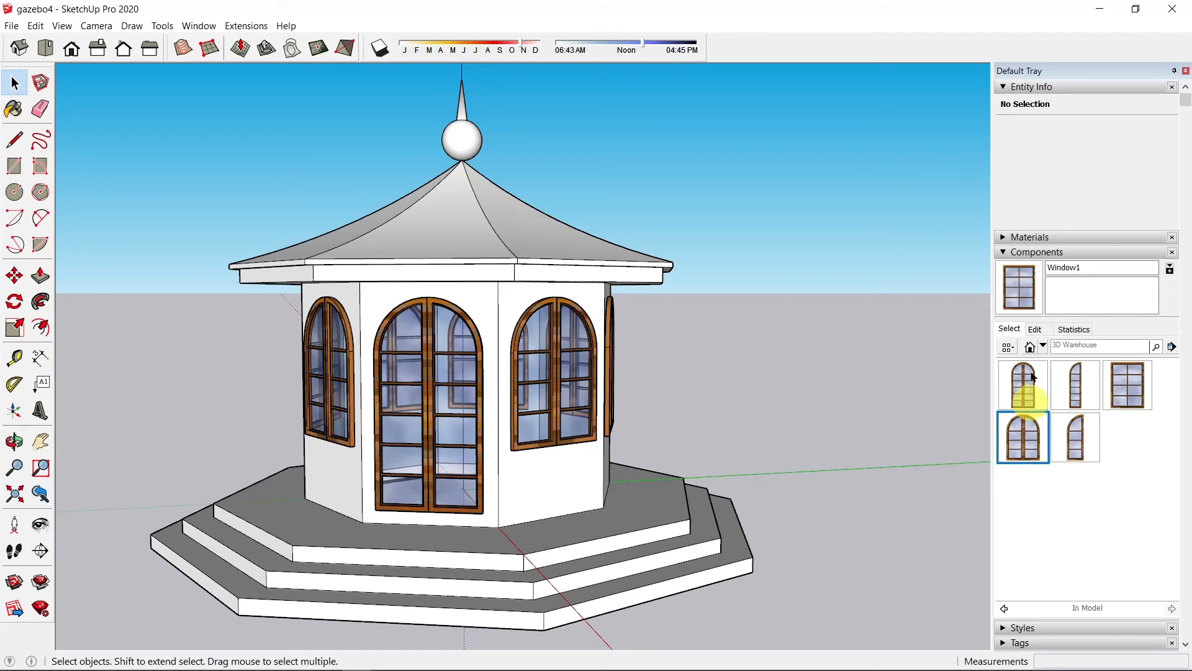
Step: Save the gazebo4 model via File > Save
click(11, 26)
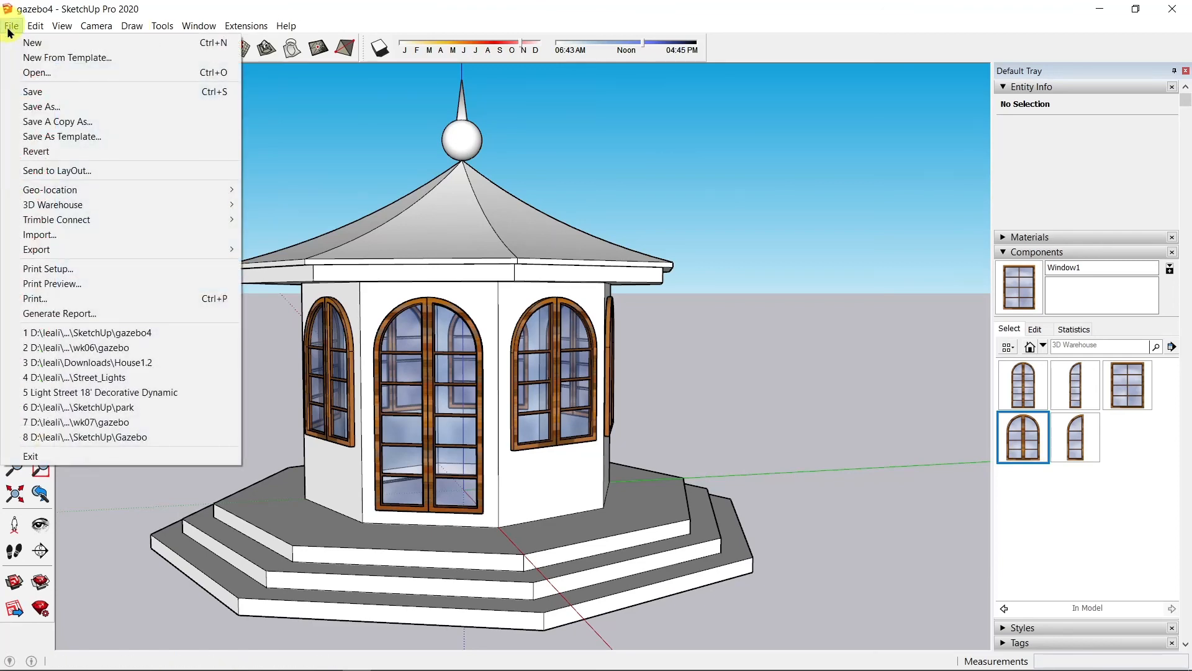
click(11, 90)
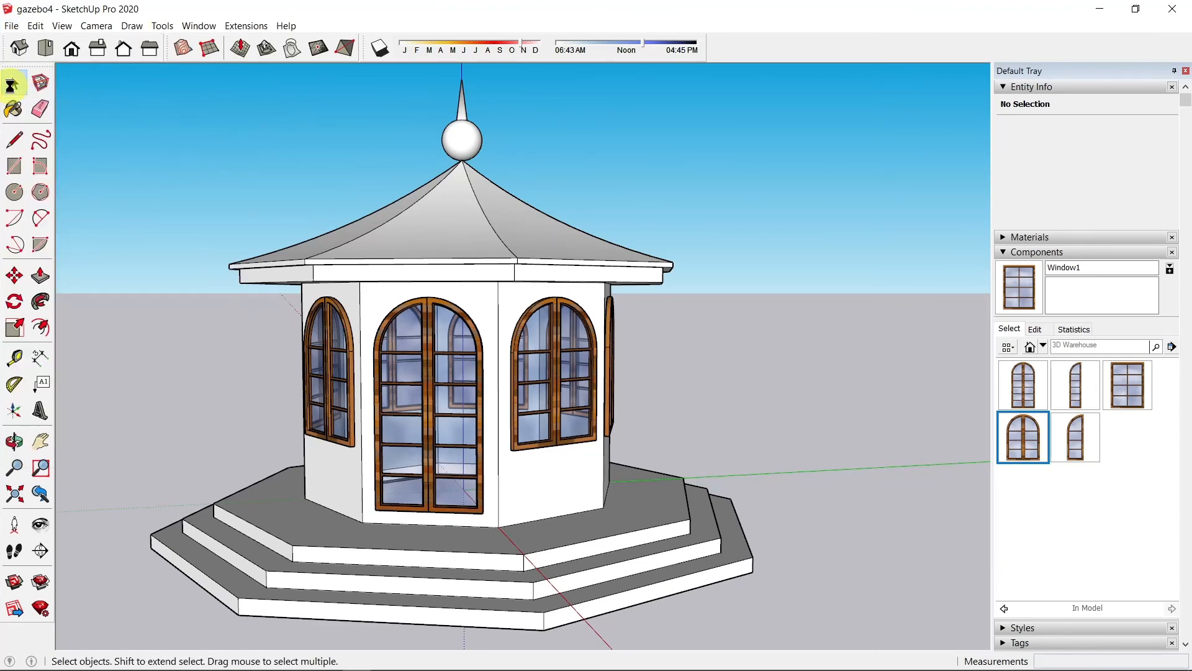